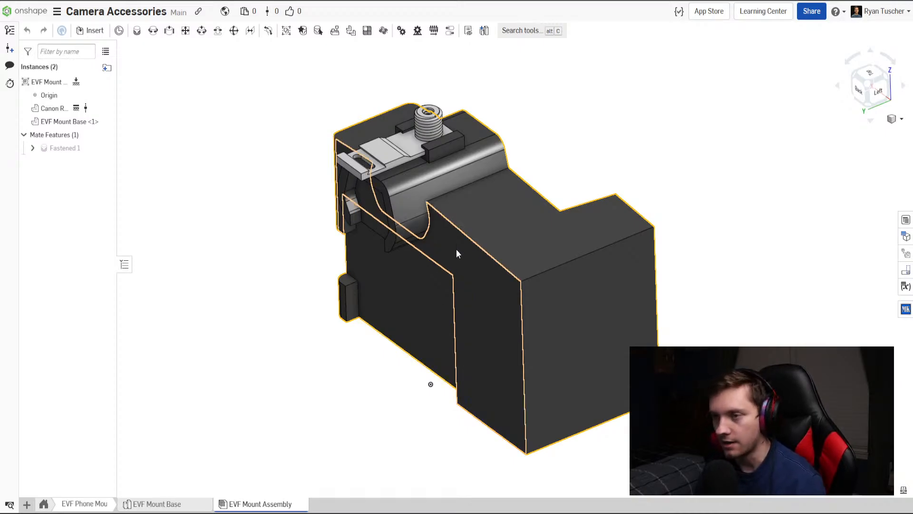
Examine the EVF Mount Base part on its own and how it fits into the camera's shoe in EVF Mount Assembly.
{"action": "left_click", "coordinate": [152, 504]}
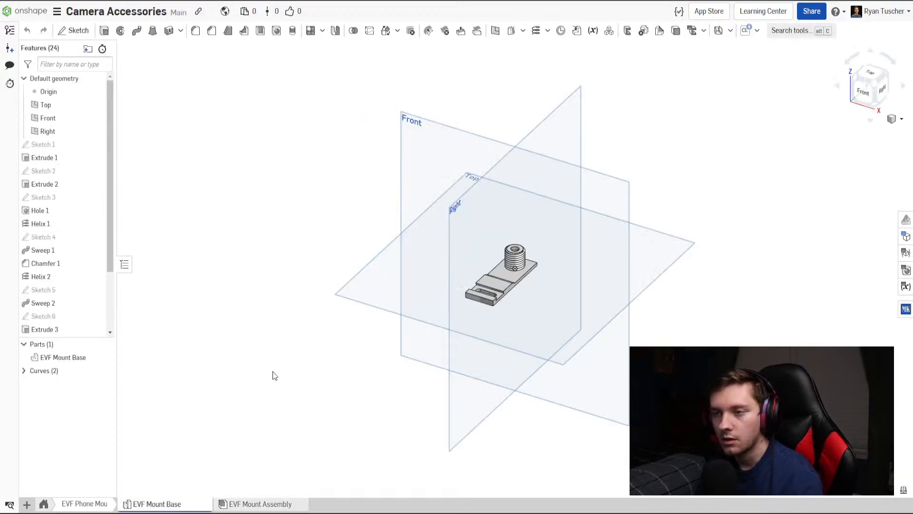
{"action": "scroll", "coordinate": [503, 267], "scroll_direction": "up", "scroll_amount": 5}
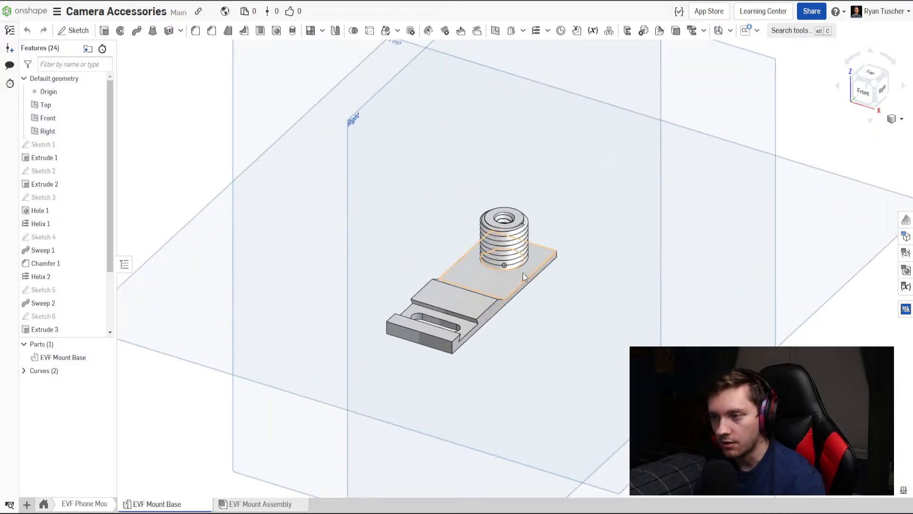
{"action": "right_click_drag", "start_coordinate": [513, 275], "coordinate": [359, 480]}
{"action": "left_click", "coordinate": [257, 503]}
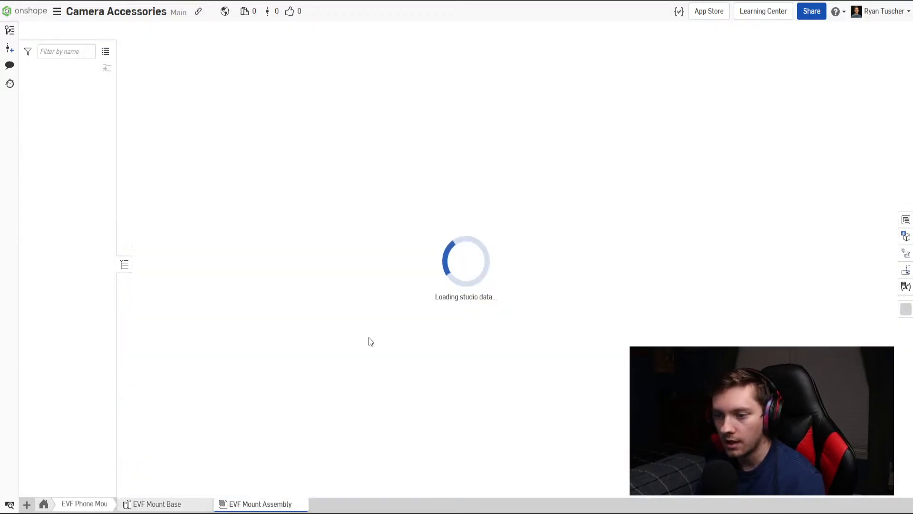
{"action": "scroll", "coordinate": [443, 348], "scroll_direction": "down", "scroll_amount": 5}
{"action": "scroll", "coordinate": [420, 222], "scroll_direction": "up", "scroll_amount": 6}
{"action": "scroll", "coordinate": [428, 229], "scroll_direction": "up", "scroll_amount": 3}
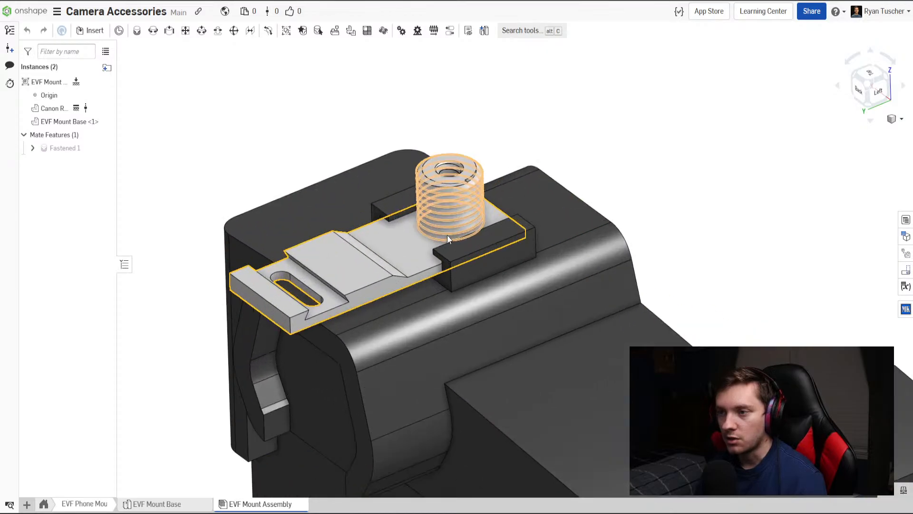
{"action": "right_click_drag", "start_coordinate": [447, 235], "coordinate": [450, 207]}
{"action": "scroll", "coordinate": [451, 209], "scroll_direction": "up", "scroll_amount": 3}
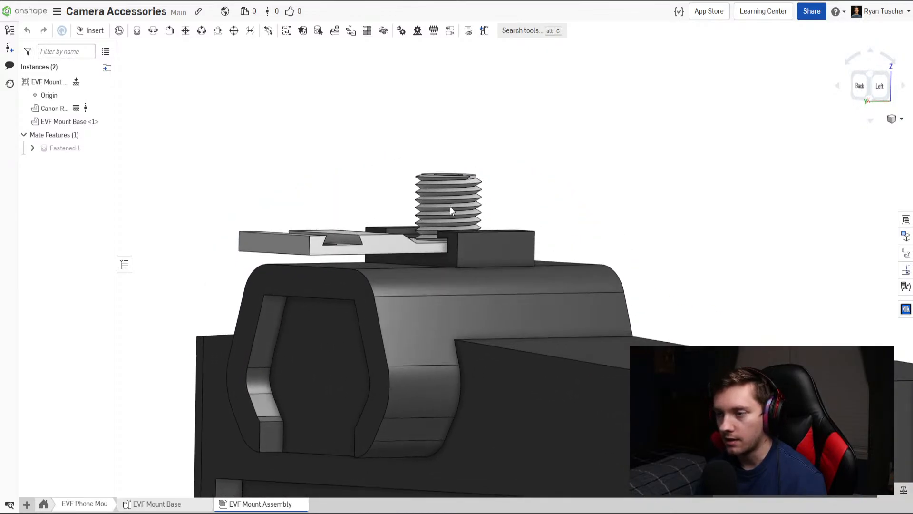
{"action": "right_click_drag", "start_coordinate": [475, 236], "coordinate": [487, 236]}
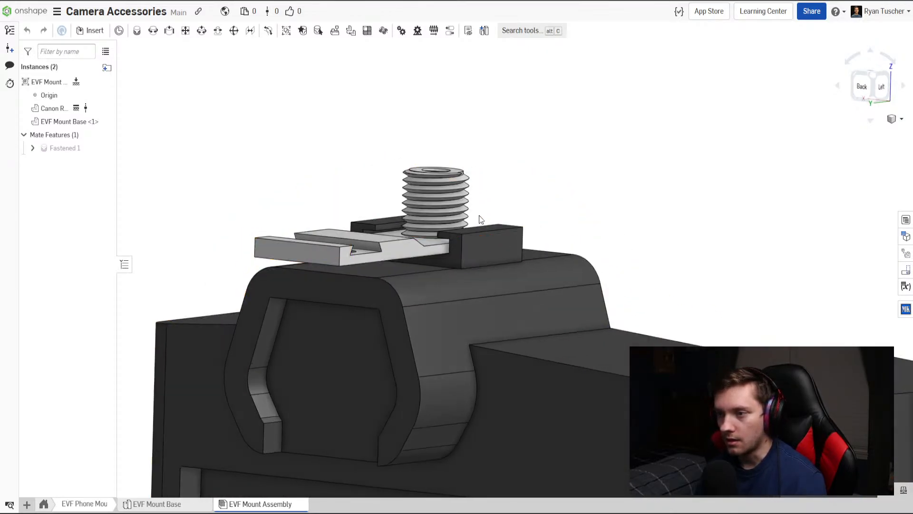
{"action": "right_click_drag", "start_coordinate": [439, 269], "coordinate": [456, 276]}
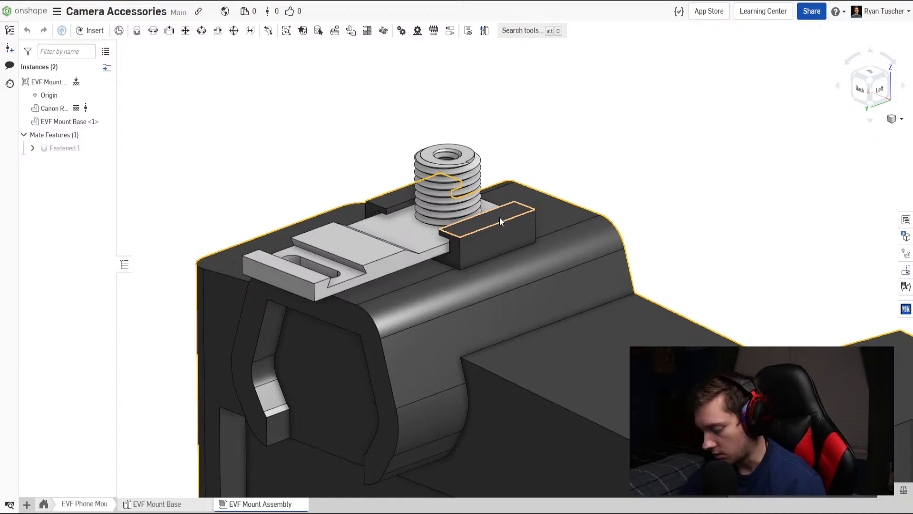
Delete every modelled feature of EVF Mount Base from Sketch 1 onward, keeping only the default geometry.
{"action": "left_click", "coordinate": [180, 508]}
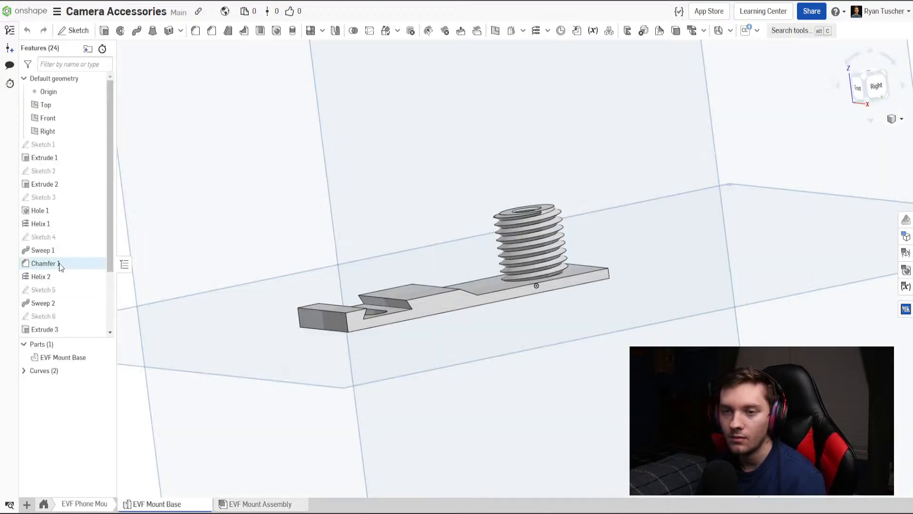
{"action": "scroll", "coordinate": [76, 319], "scroll_direction": "down", "scroll_amount": 2}
{"action": "scroll", "coordinate": [72, 309], "scroll_direction": "up", "scroll_amount": 2}
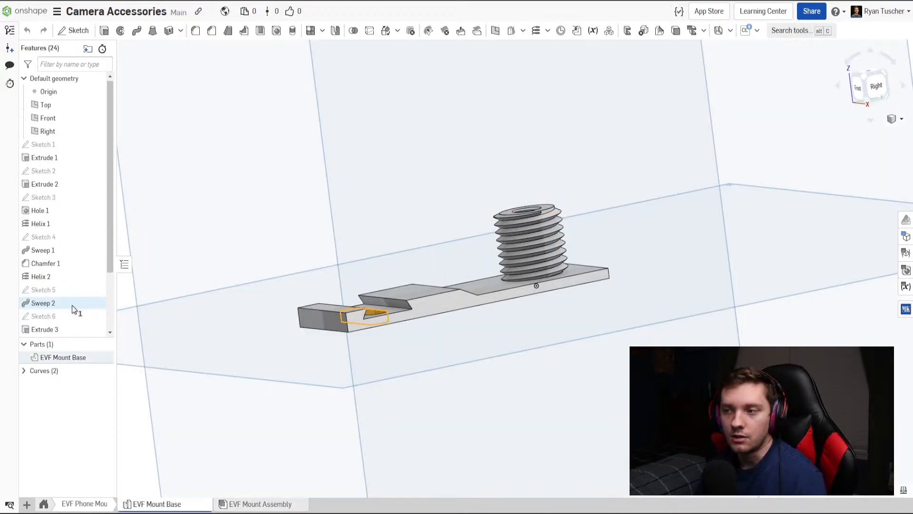
{"action": "left_click", "coordinate": [60, 147], "text": "shift"}
{"action": "right_click", "coordinate": [62, 148]}
{"action": "left_click", "coordinate": [103, 215]}
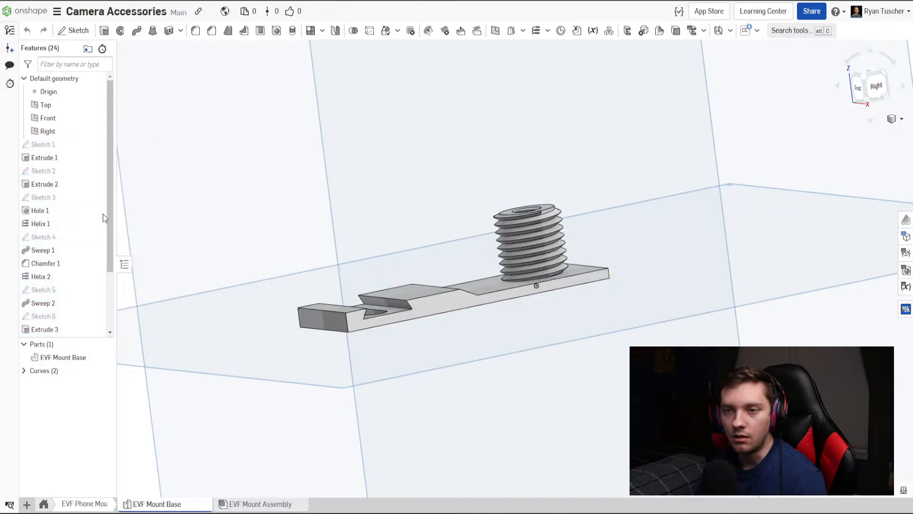
{"action": "right_click_drag", "start_coordinate": [356, 232], "coordinate": [467, 289]}
{"action": "scroll", "coordinate": [418, 270], "scroll_direction": "down", "scroll_amount": 5}
{"action": "right_click_drag", "start_coordinate": [130, 87], "coordinate": [314, 151]}
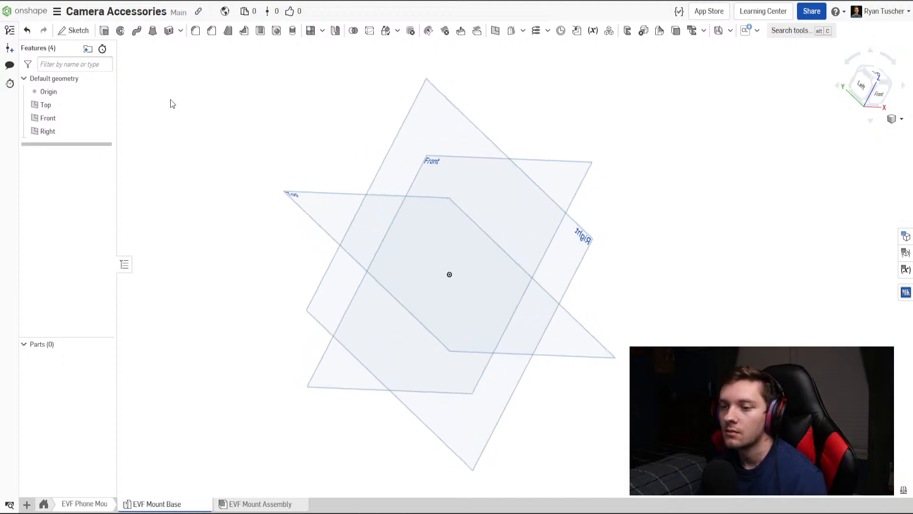
Start a sketch on the Top plane and draw a corner rectangle about 1.2 by 1.8 in around the origin.
{"action": "left_click", "coordinate": [78, 34]}
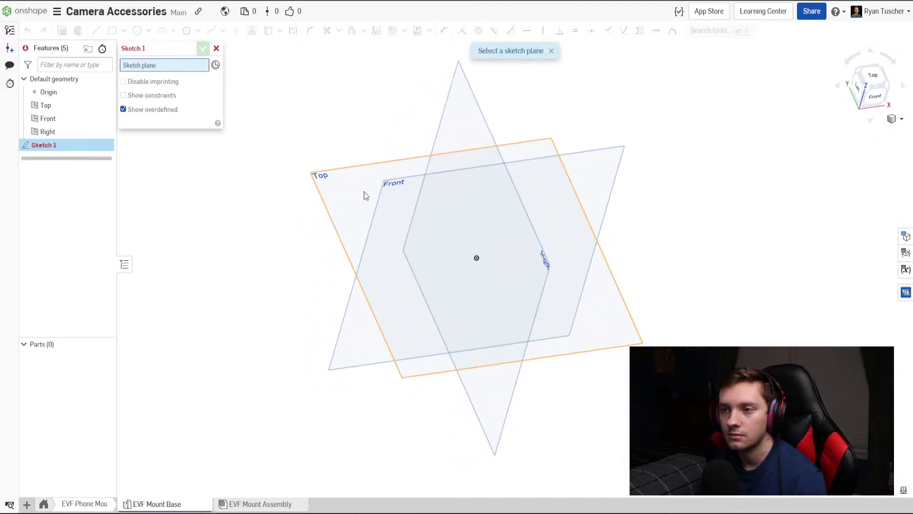
{"action": "left_click", "coordinate": [364, 191]}
{"action": "key", "text": "g"}
{"action": "key", "text": "n"}
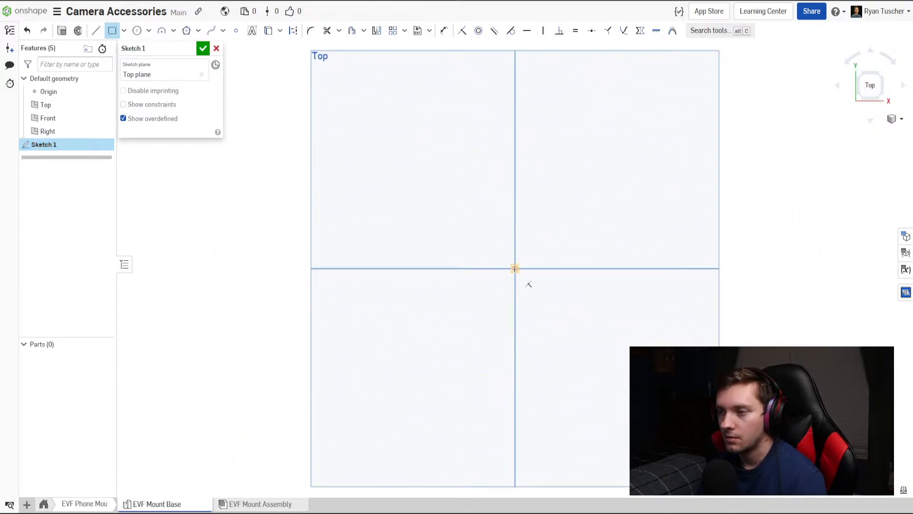
{"action": "left_click", "coordinate": [488, 238]}
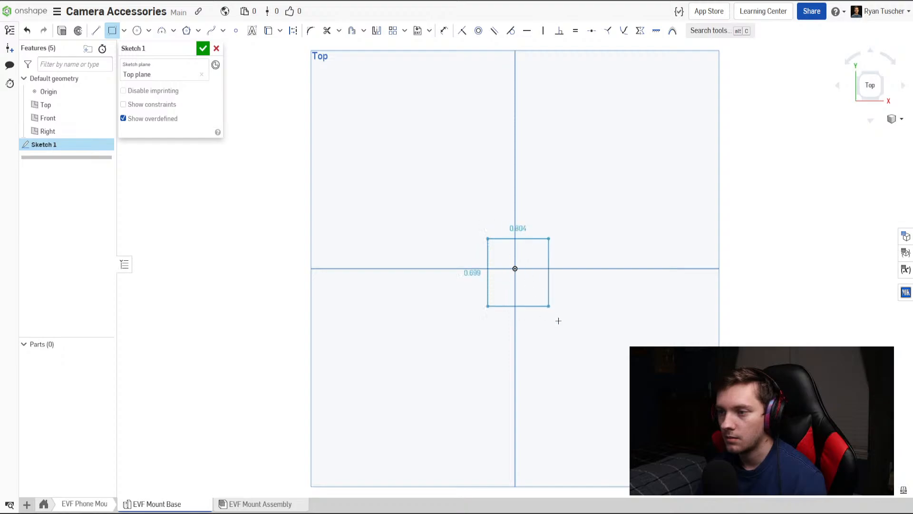
{"action": "left_click", "coordinate": [568, 375]}
Dimension the rectangle 1 in wide and 2 in high.
{"action": "key", "text": "d"}
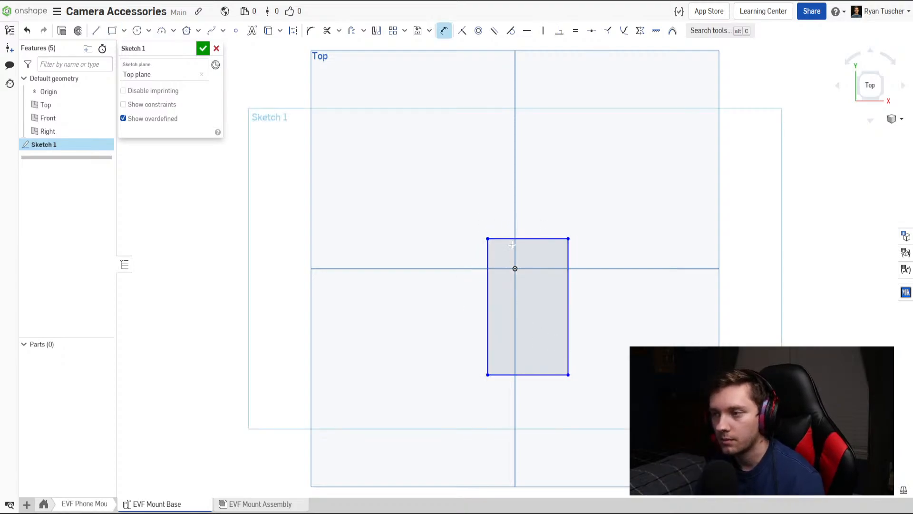
{"action": "left_click", "coordinate": [527, 238]}
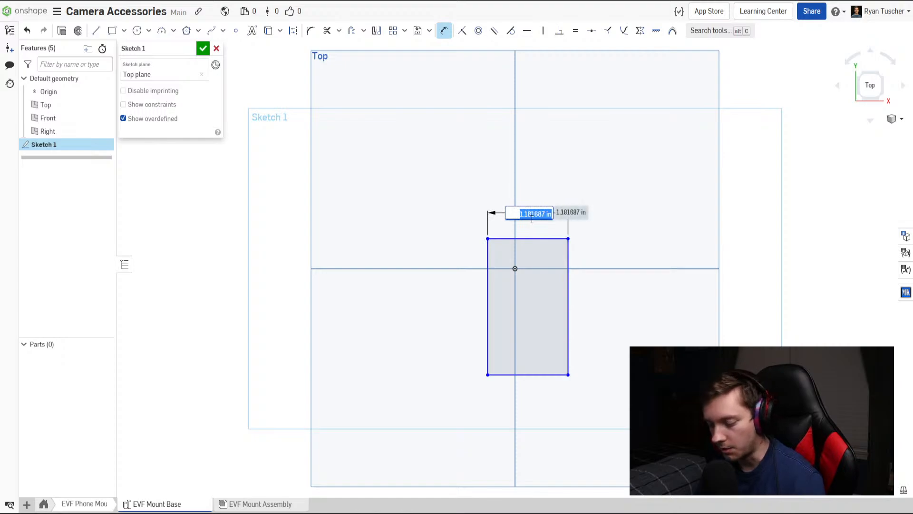
{"action": "left_click", "coordinate": [519, 218]}
{"action": "type", "text": "1"}
{"action": "key", "text": "Return"}
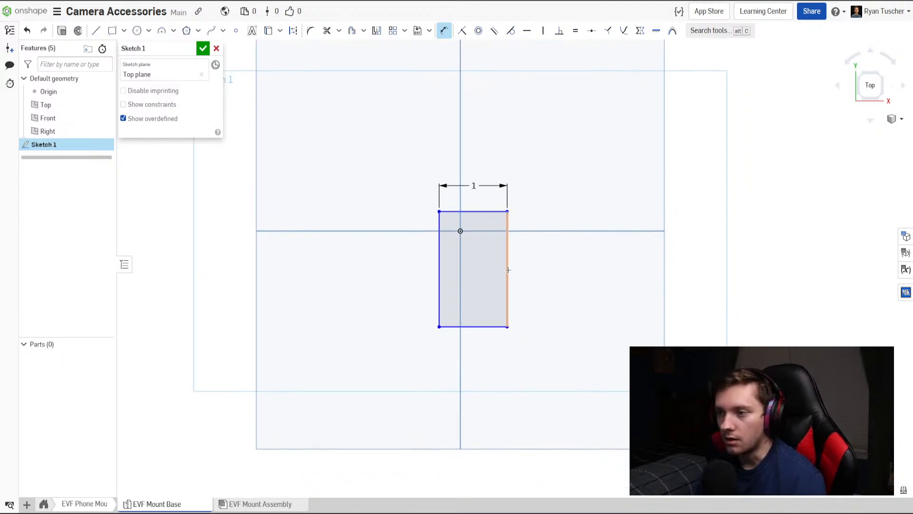
{"action": "left_click", "coordinate": [438, 275]}
{"action": "left_click", "coordinate": [413, 281]}
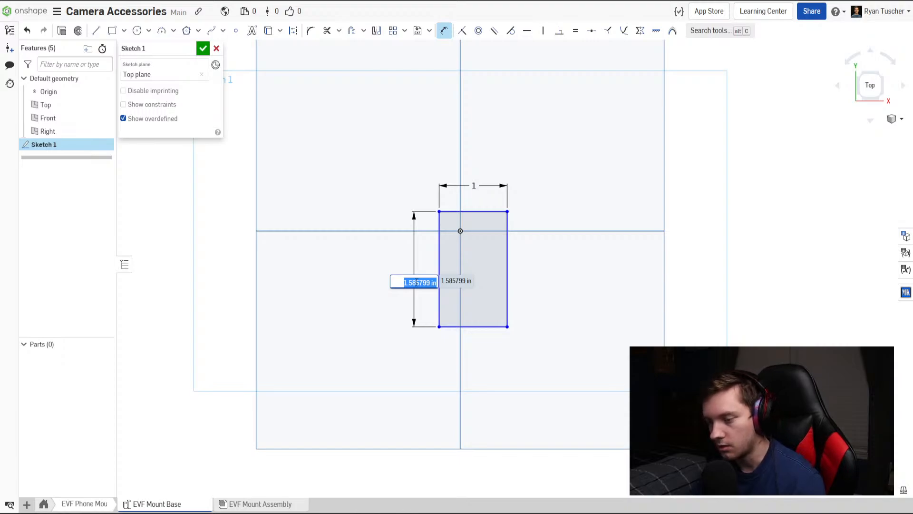
{"action": "type", "text": "2"}
{"action": "key", "text": "Return"}
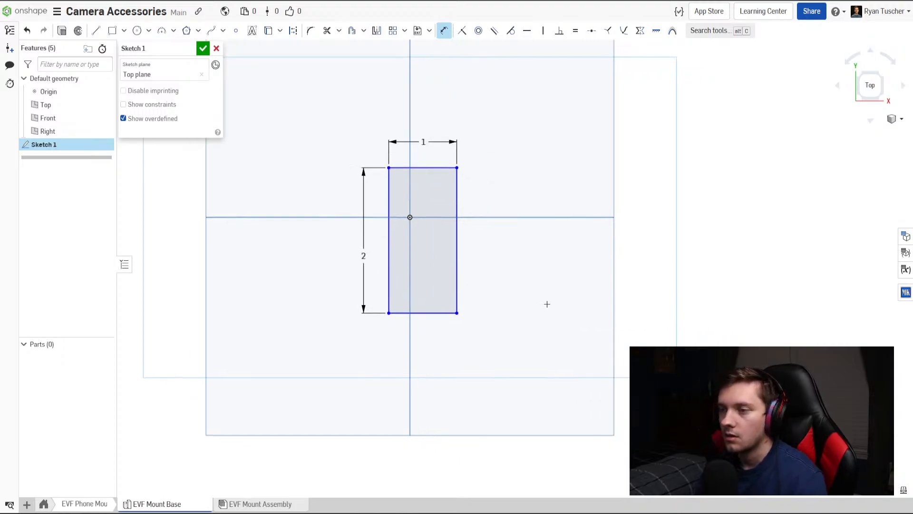
{"action": "key", "text": "Escape"}
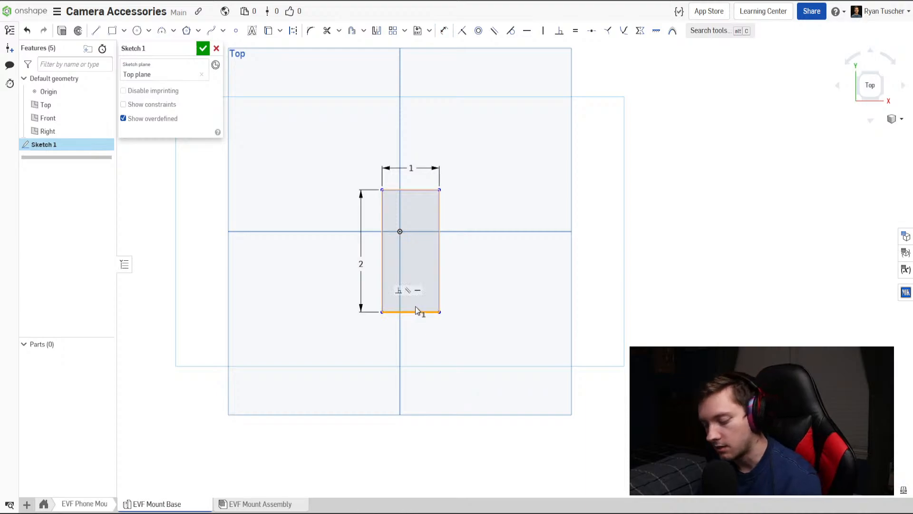
Replace the rectangle's bottom edge with lines for an L-shaped foot: about 2.7 in sideways, 0.9 in down, and back under the left edge.
{"action": "left_click", "coordinate": [416, 311]}
{"action": "key", "text": "Delete"}
{"action": "key", "text": "l"}
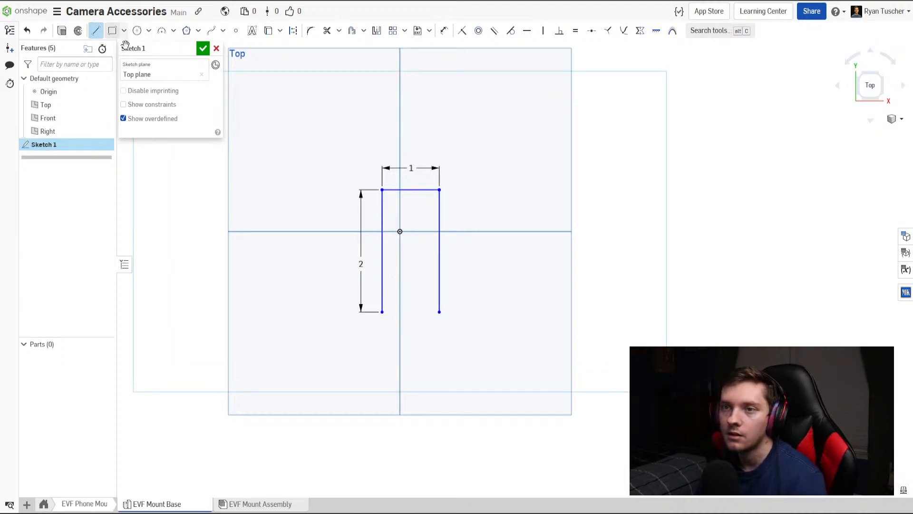
{"action": "left_click", "coordinate": [439, 312]}
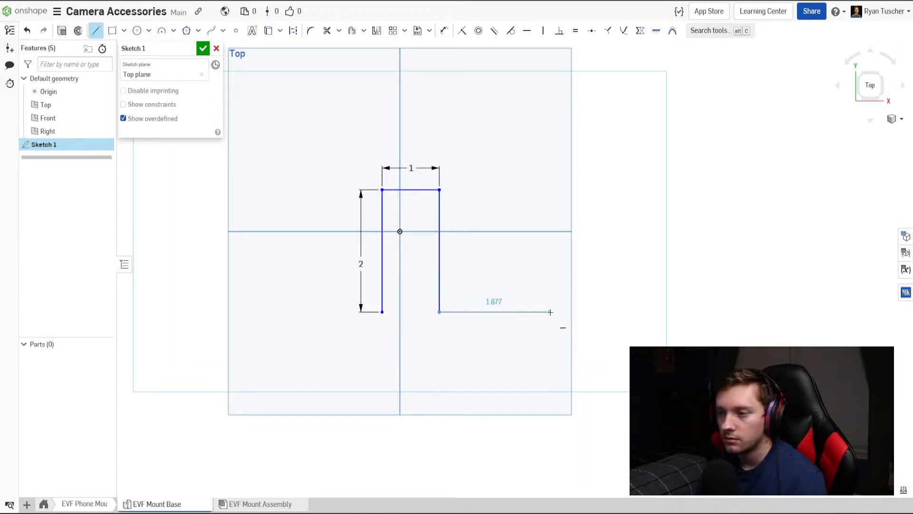
{"action": "left_click", "coordinate": [596, 312]}
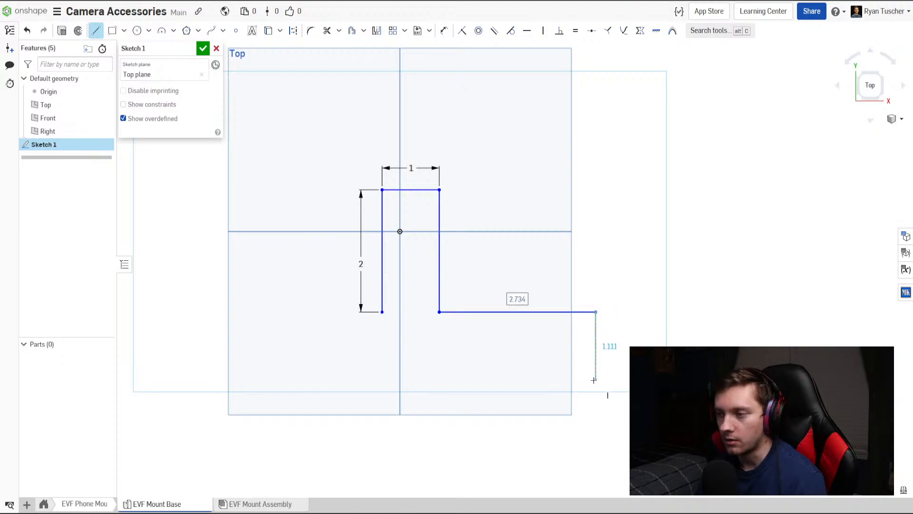
{"action": "left_click", "coordinate": [596, 369]}
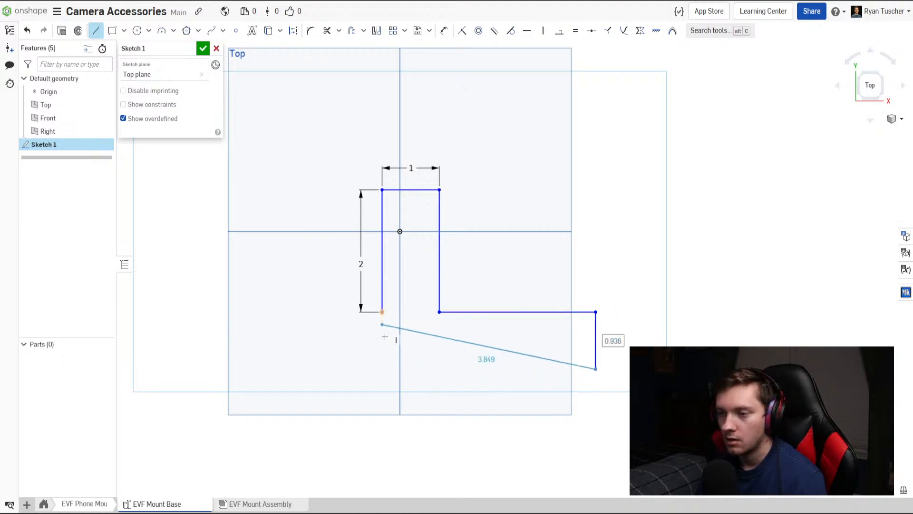
{"action": "left_click", "coordinate": [381, 368]}
{"action": "key", "text": "Escape"}
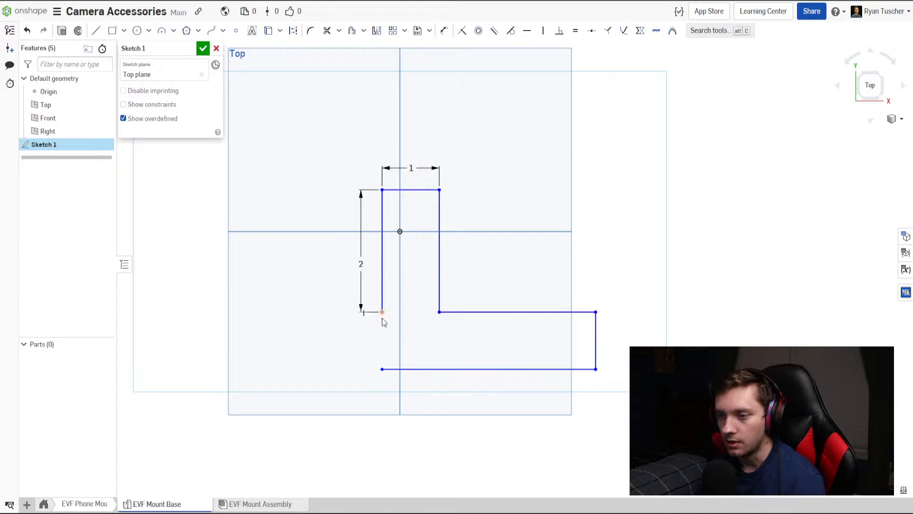
Close the L-shaped profile by making the left edge's lower endpoint coincident with the open end of the bottom line.
{"action": "left_click_drag", "start_coordinate": [382, 312], "coordinate": [390, 345]}
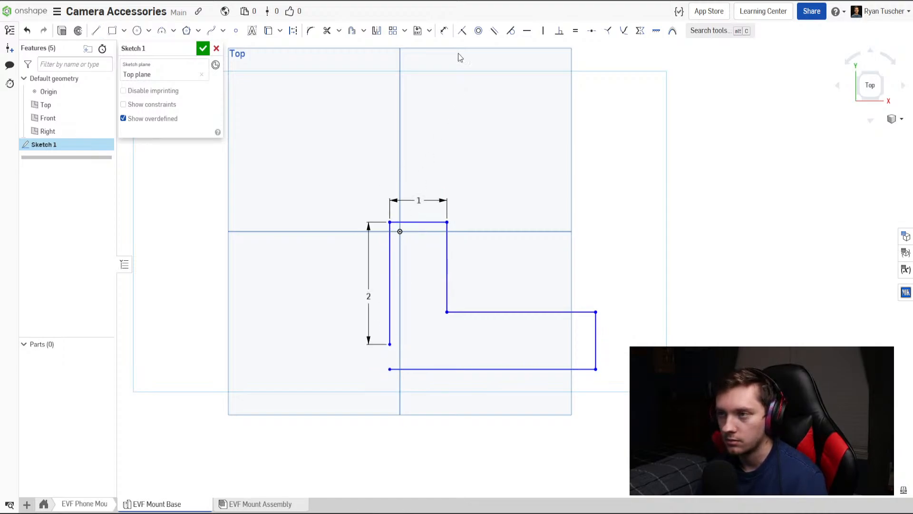
{"action": "left_click", "coordinate": [462, 31]}
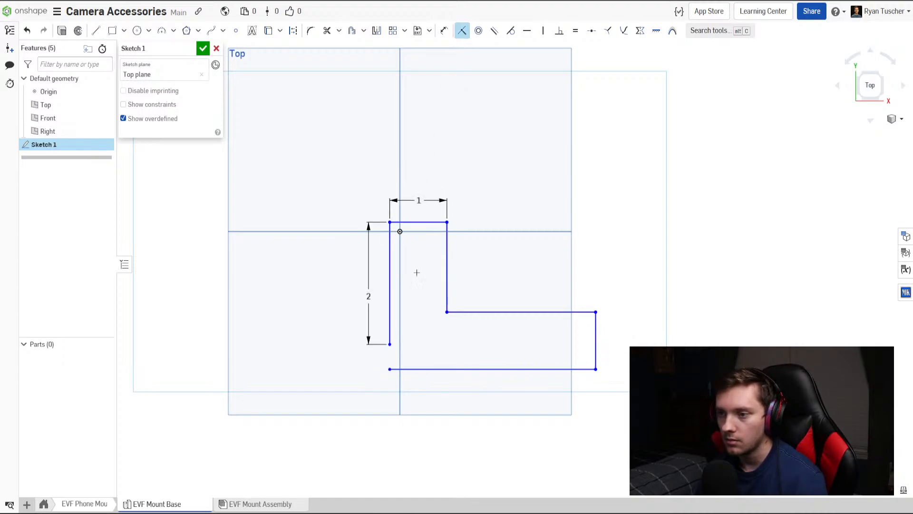
{"action": "left_click", "coordinate": [390, 344]}
{"action": "key", "text": "Escape"}
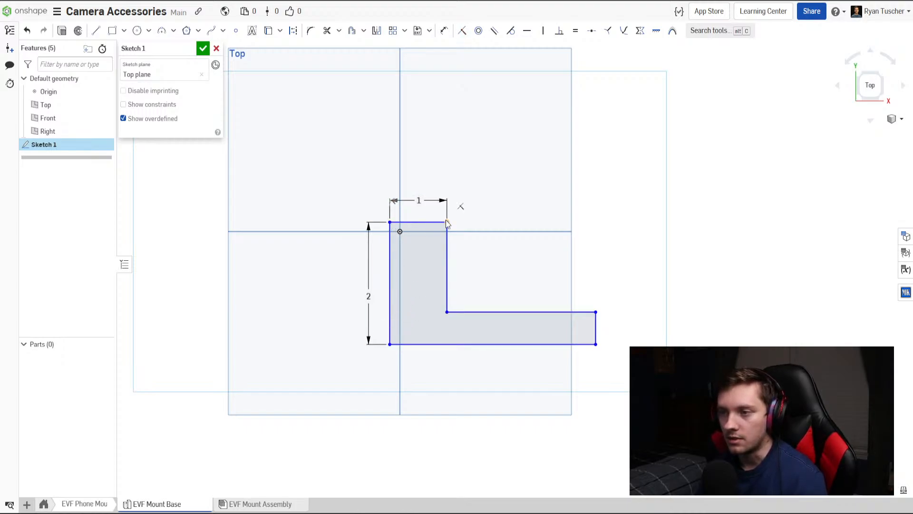
{"action": "middle_click_drag", "start_coordinate": [435, 333], "coordinate": [421, 305]}
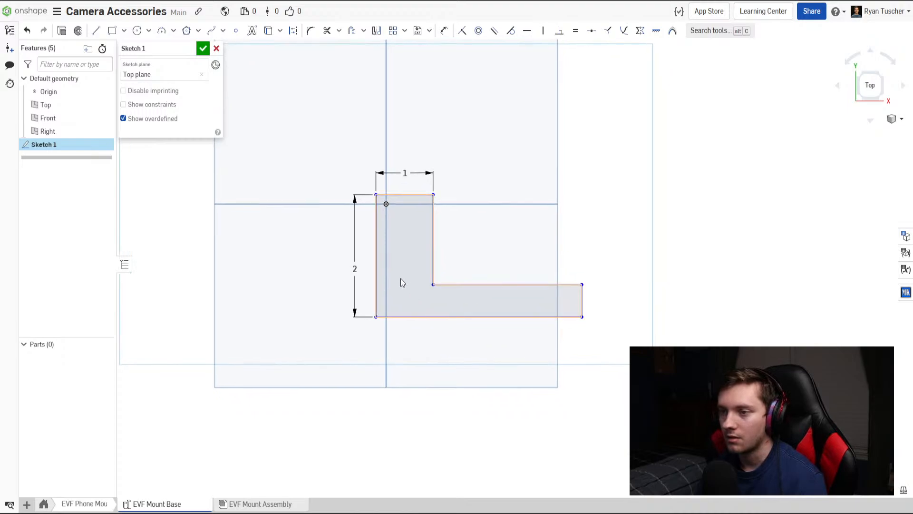
{"action": "key", "text": "d"}
{"action": "left_click", "coordinate": [433, 248]}
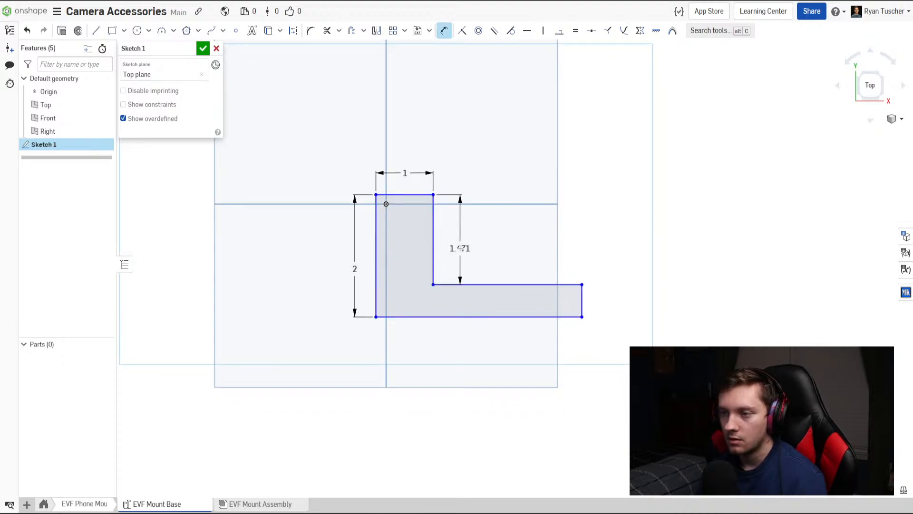
{"action": "left_click", "coordinate": [460, 248]}
{"action": "key", "text": "Escape"}
{"action": "key", "text": "ctrl+z"}
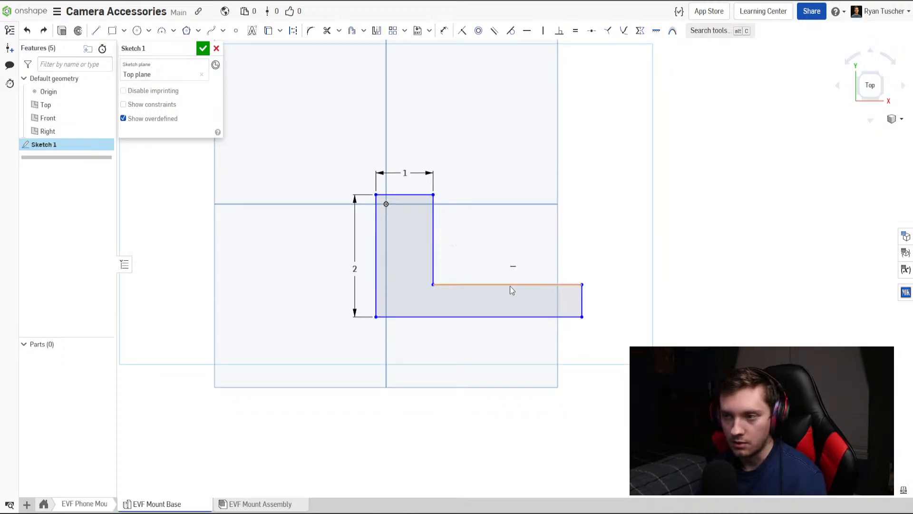
Dimension the short end edge of the L-profile's horizontal leg at 1 in.
{"action": "key", "text": "u"}
{"action": "left_click", "coordinate": [584, 303]}
{"action": "left_click", "coordinate": [600, 303]}
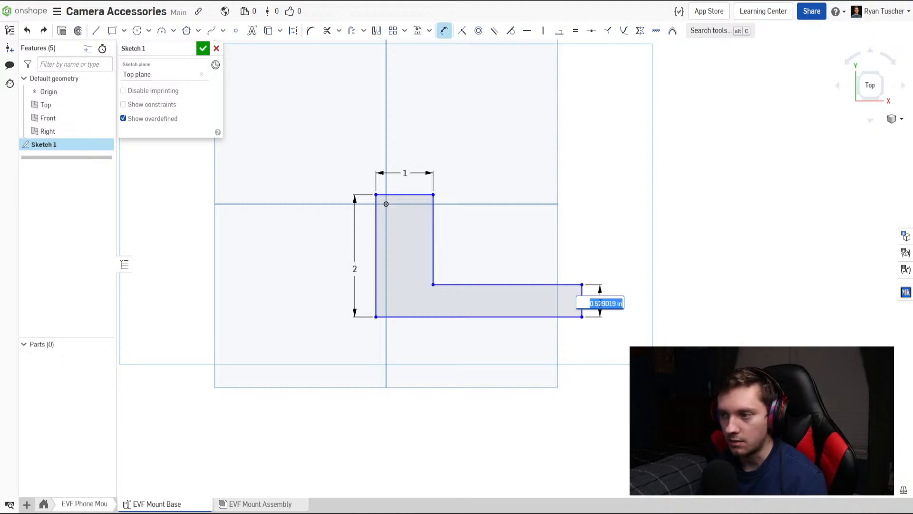
{"action": "type", "text": "25"}
{"action": "key", "text": "Return"}
{"action": "scroll", "coordinate": [599, 301], "scroll_direction": "down", "scroll_amount": 3}
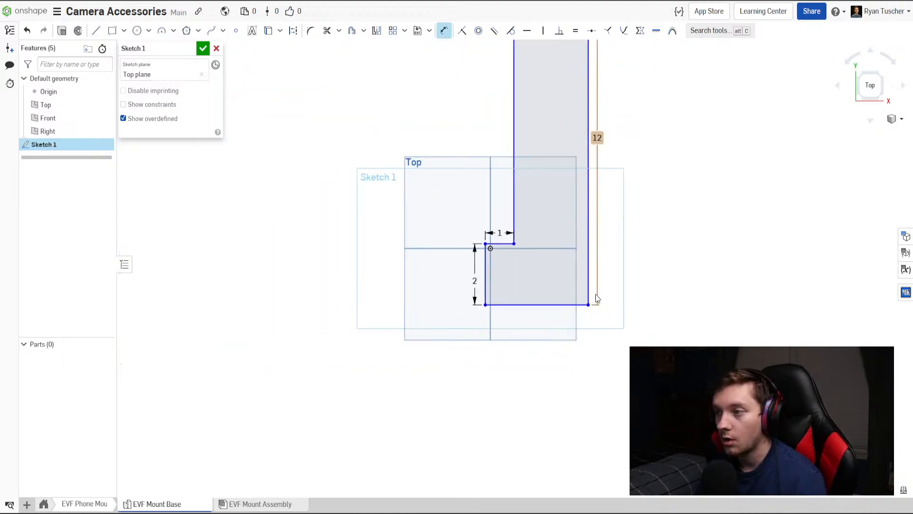
{"action": "double_click", "coordinate": [600, 135]}
{"action": "type", "text": "1"}
{"action": "key", "text": "Return"}
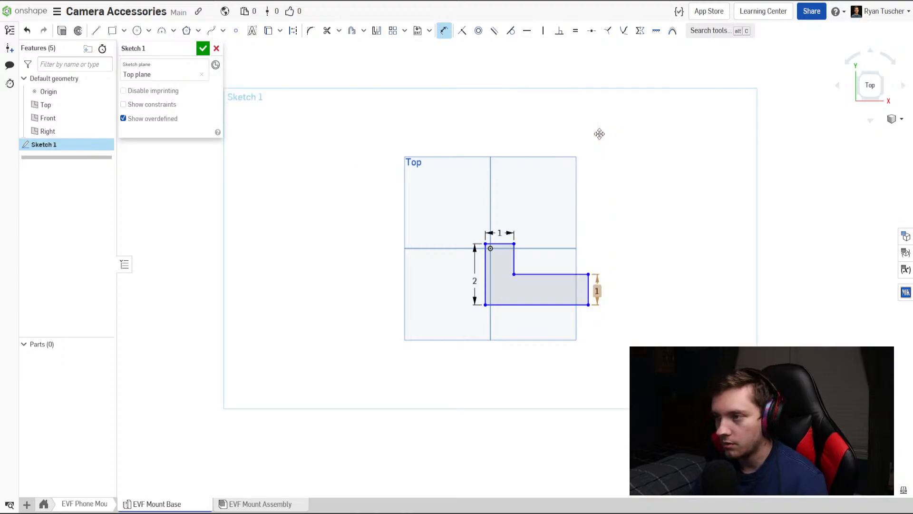
{"action": "scroll", "coordinate": [547, 305], "scroll_direction": "up", "scroll_amount": 3}
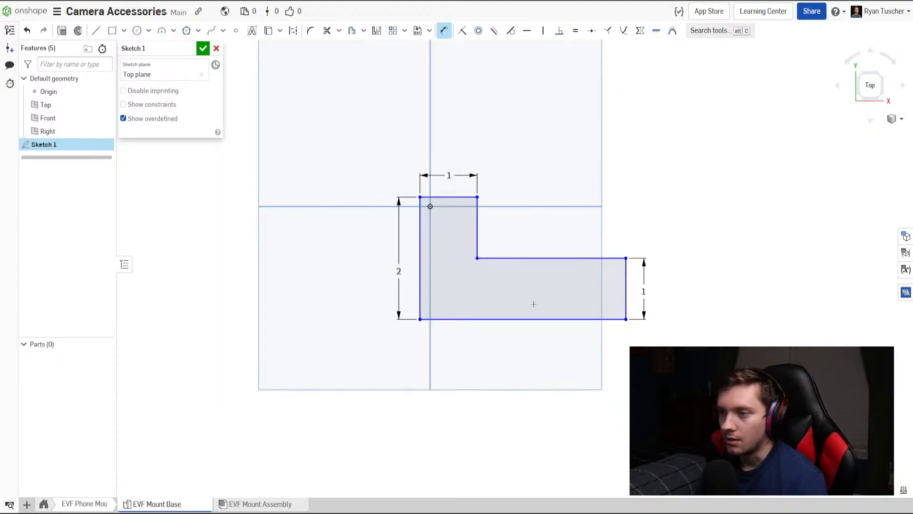
Dimension the bottom edge of the L-profile at 4 in.
{"action": "left_click", "coordinate": [523, 318]}
{"action": "left_click", "coordinate": [527, 362]}
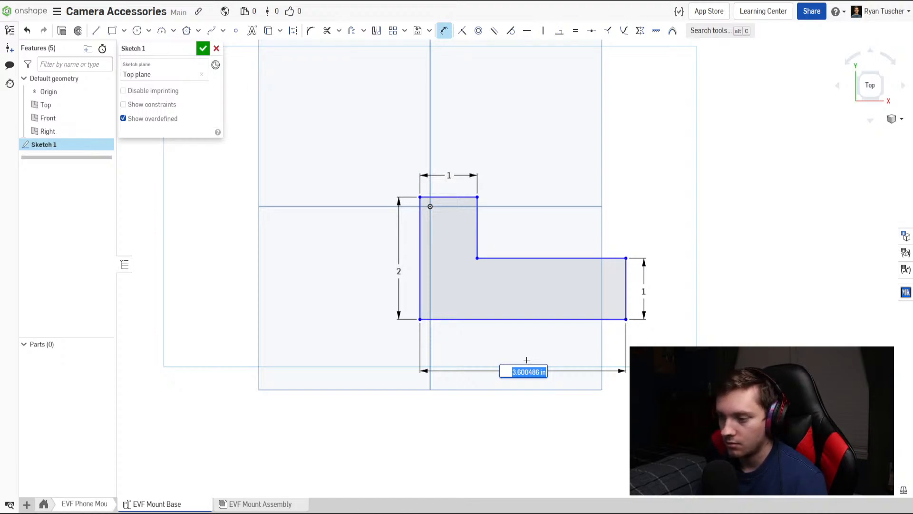
{"action": "type", "text": "3.6"}
{"action": "key", "text": "Return"}
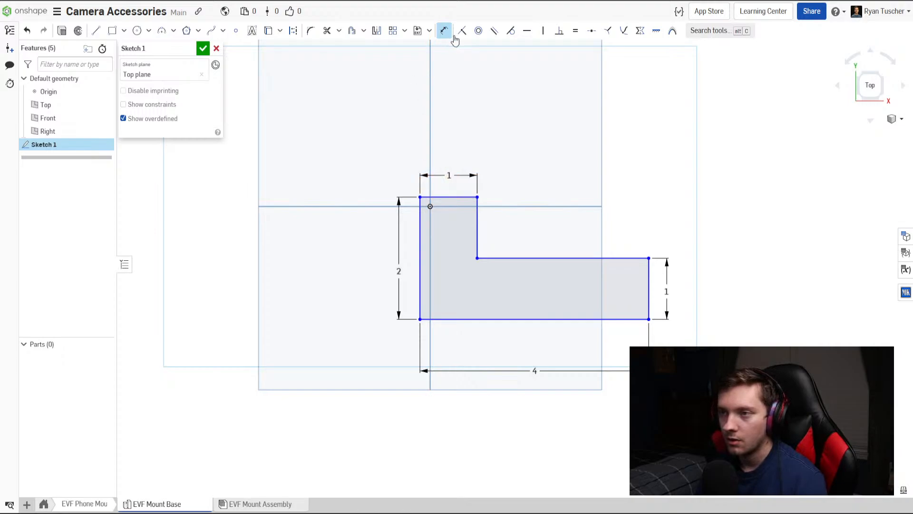
Make the L-profile's upper-left corner coincident with the origin.
{"action": "left_click", "coordinate": [463, 33]}
{"action": "left_click", "coordinate": [430, 207]}
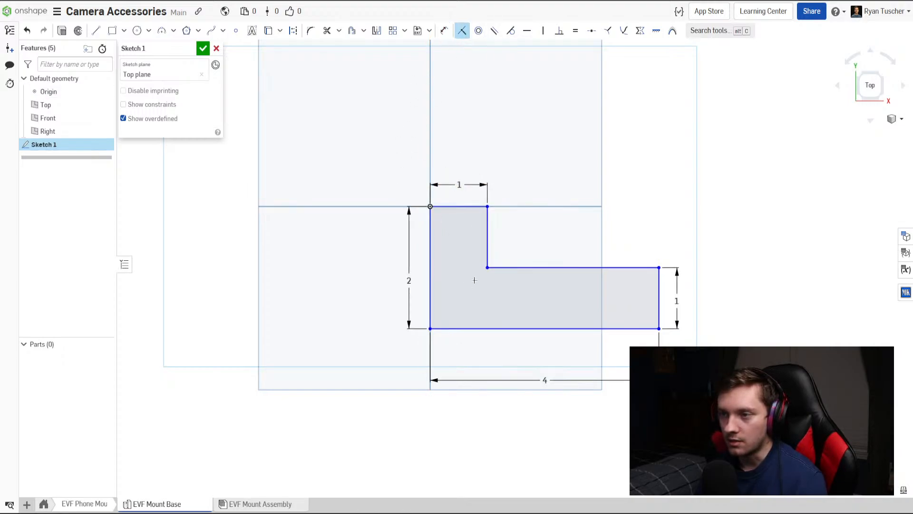
{"action": "key", "text": "Escape"}
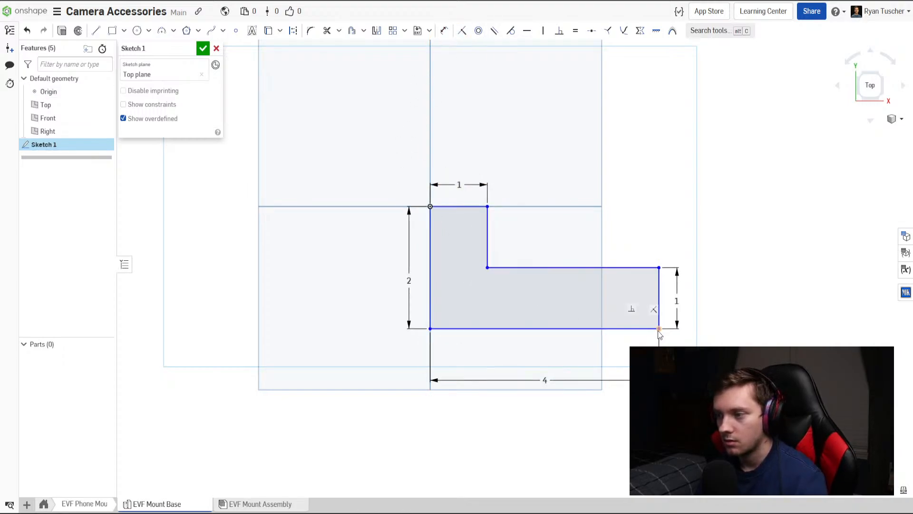
Test the profile's freedom by pulling its lower-right corner, and constrain the long left edge perpendicular to the top edge.
{"action": "mouse_move", "coordinate": [658, 329]}
{"action": "left_mouse_down"}
{"action": "mouse_move", "coordinate": [559, 272]}
{"action": "mouse_move", "coordinate": [552, 314]}
{"action": "mouse_move", "coordinate": [650, 326]}
{"action": "mouse_move", "coordinate": [720, 319]}
{"action": "mouse_move", "coordinate": [636, 324]}
{"action": "mouse_move", "coordinate": [681, 335]}
{"action": "mouse_move", "coordinate": [655, 327]}
{"action": "left_mouse_up"}
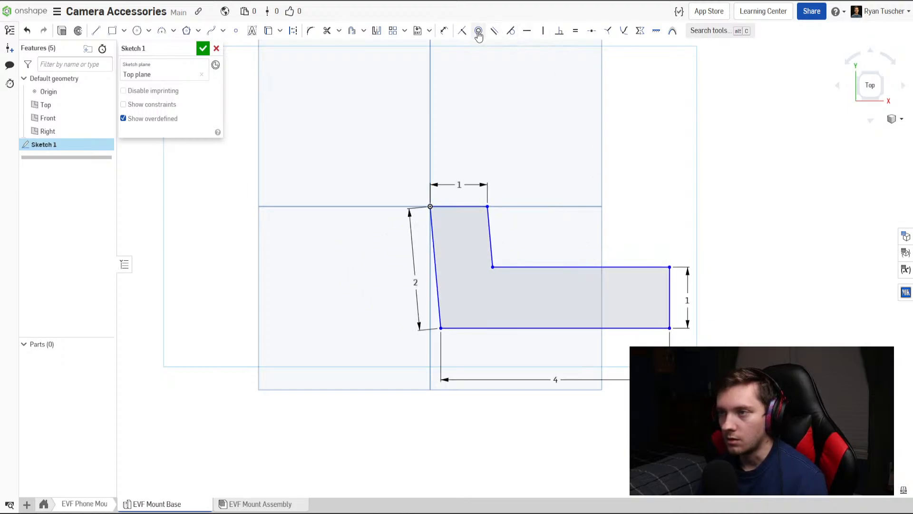
{"action": "left_click", "coordinate": [560, 31]}
{"action": "left_click", "coordinate": [433, 227]}
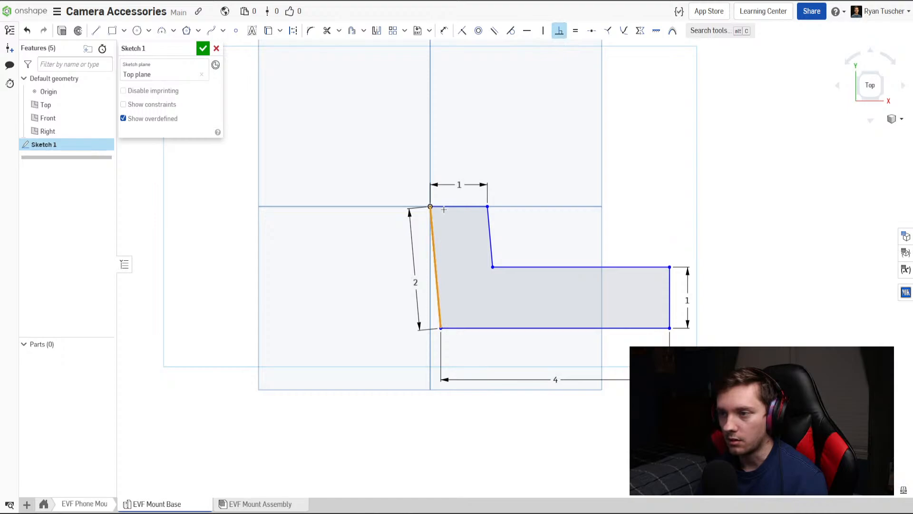
{"action": "left_click", "coordinate": [450, 208]}
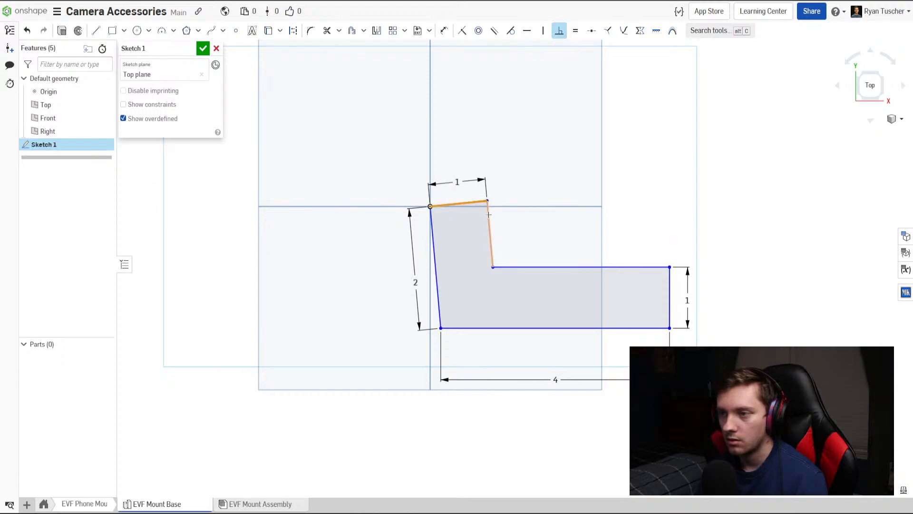
{"action": "key", "text": "Escape"}
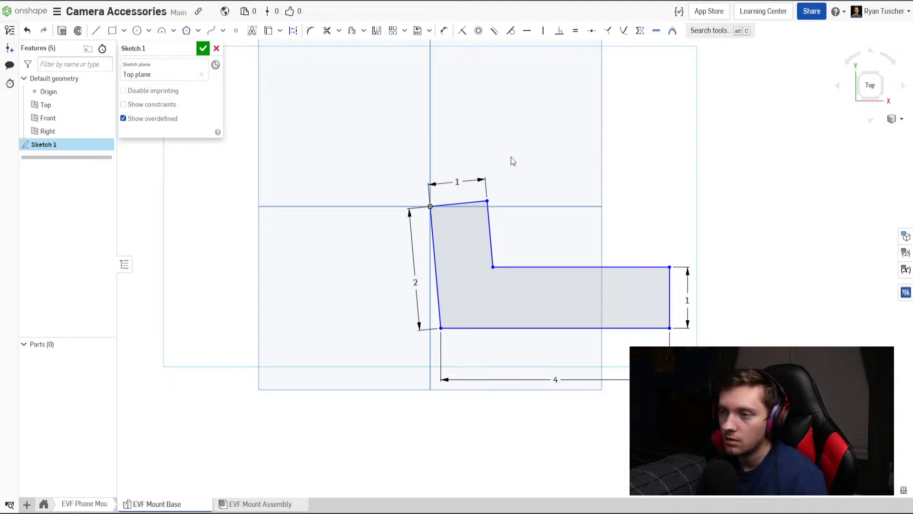
Shift the lower-right corner and constrain the inner vertical edge perpendicular to the horizontal leg's upper edge.
{"action": "mouse_move", "coordinate": [670, 328]}
{"action": "left_mouse_down"}
{"action": "mouse_move", "coordinate": [528, 320]}
{"action": "mouse_move", "coordinate": [615, 336]}
{"action": "mouse_move", "coordinate": [702, 336]}
{"action": "mouse_move", "coordinate": [707, 273]}
{"action": "mouse_move", "coordinate": [687, 249]}
{"action": "mouse_move", "coordinate": [634, 322]}
{"action": "mouse_move", "coordinate": [674, 325]}
{"action": "mouse_move", "coordinate": [641, 329]}
{"action": "mouse_move", "coordinate": [655, 328]}
{"action": "left_mouse_up"}
{"action": "left_click", "coordinate": [514, 268]}
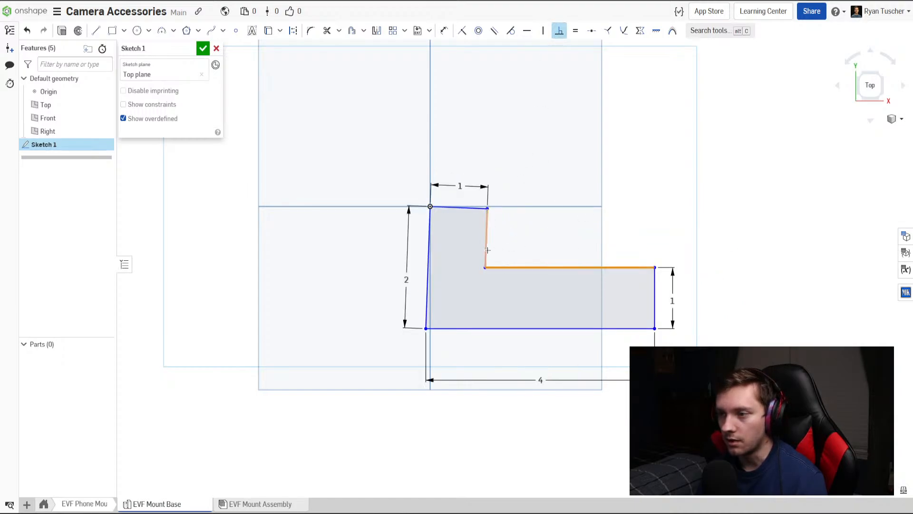
{"action": "left_click", "coordinate": [488, 253]}
{"action": "key", "text": "Escape"}
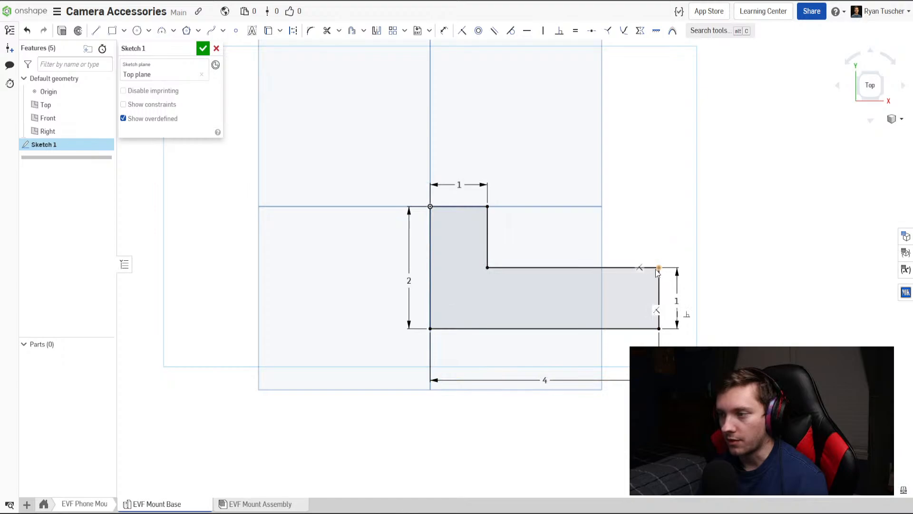
Finish the sketch and extrude the L-shaped profile as a new solid with a blind depth of 0.125 in.
{"action": "left_click", "coordinate": [203, 48]}
{"action": "left_click", "coordinate": [104, 31]}
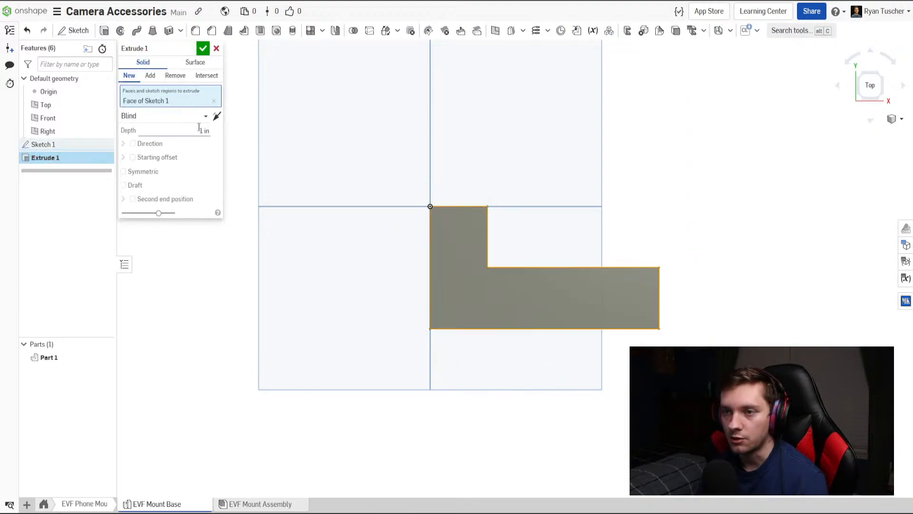
{"action": "key", "text": "Return"}
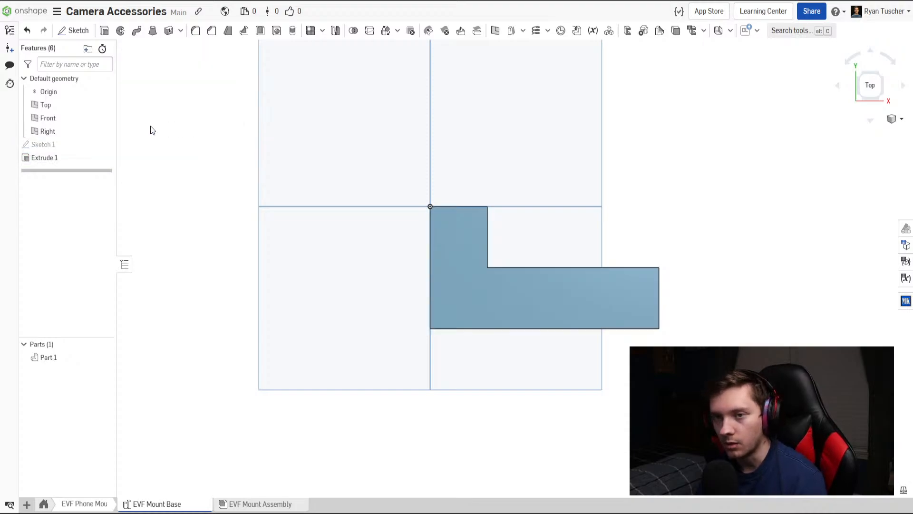
{"action": "double_click", "coordinate": [59, 158]}
{"action": "left_click", "coordinate": [198, 134]}
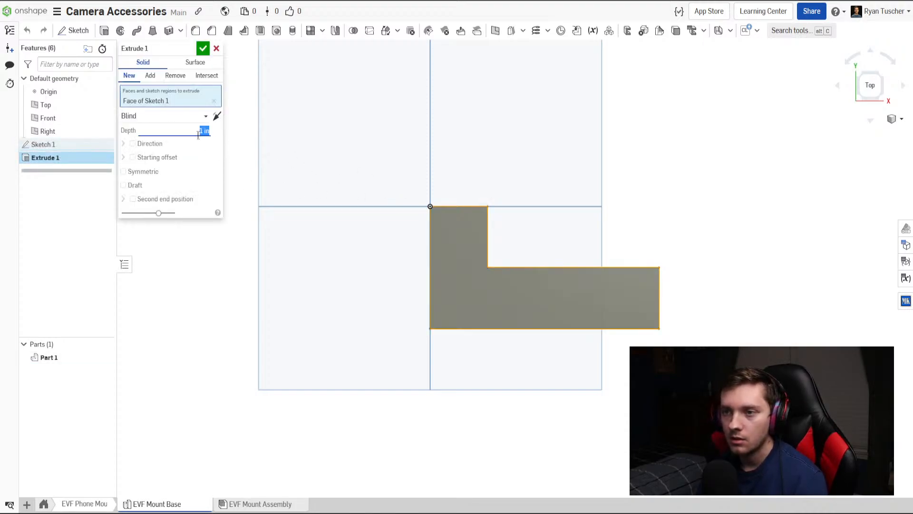
{"action": "key", "text": "BackSpace"}
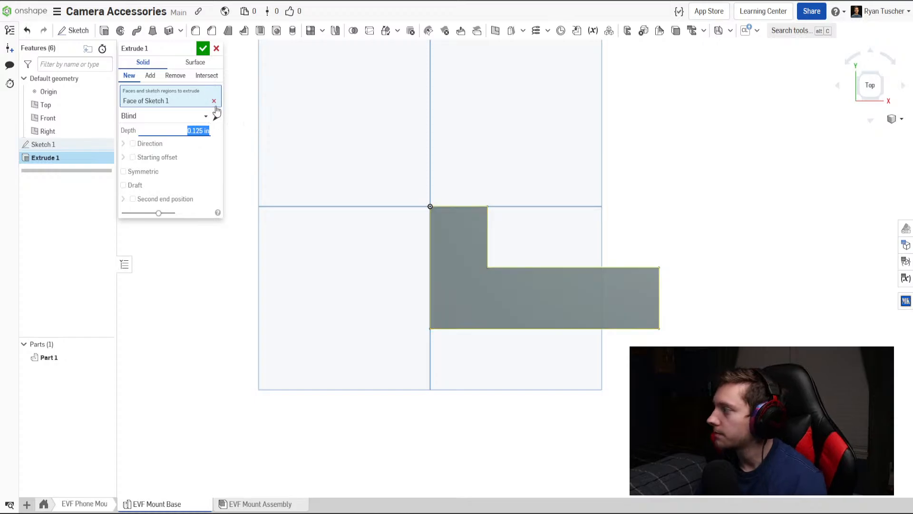
{"action": "left_click", "coordinate": [203, 48]}
In the EVF Mount Assembly, replace the broken EVF Mount Base instance with the new Part 1 and inspect its fit on the camera.
{"action": "right_click_drag", "start_coordinate": [363, 212], "coordinate": [351, 331]}
{"action": "left_click", "coordinate": [267, 504]}
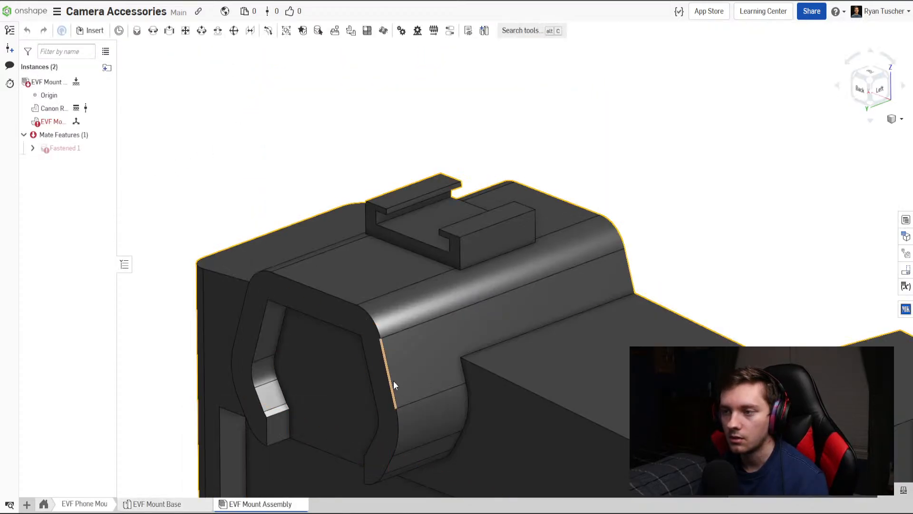
{"action": "scroll", "coordinate": [393, 381], "scroll_direction": "down", "scroll_amount": 3}
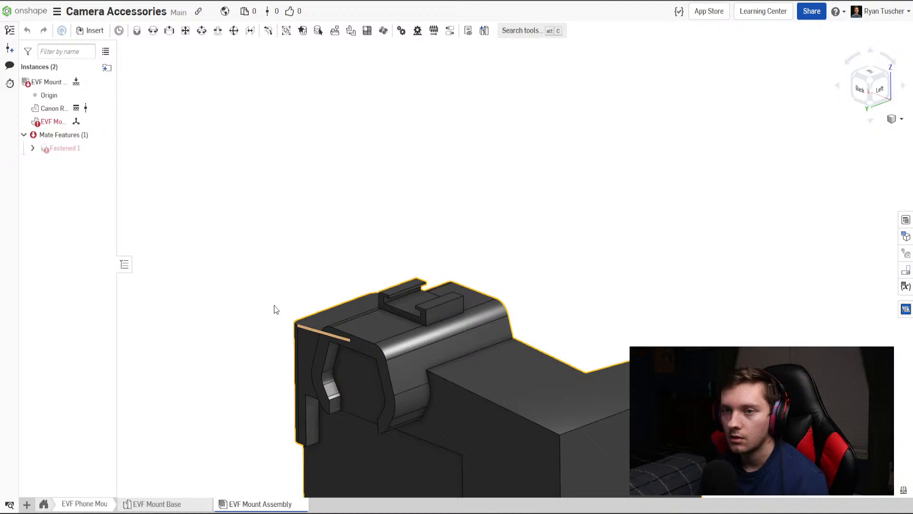
{"action": "right_click", "coordinate": [54, 123]}
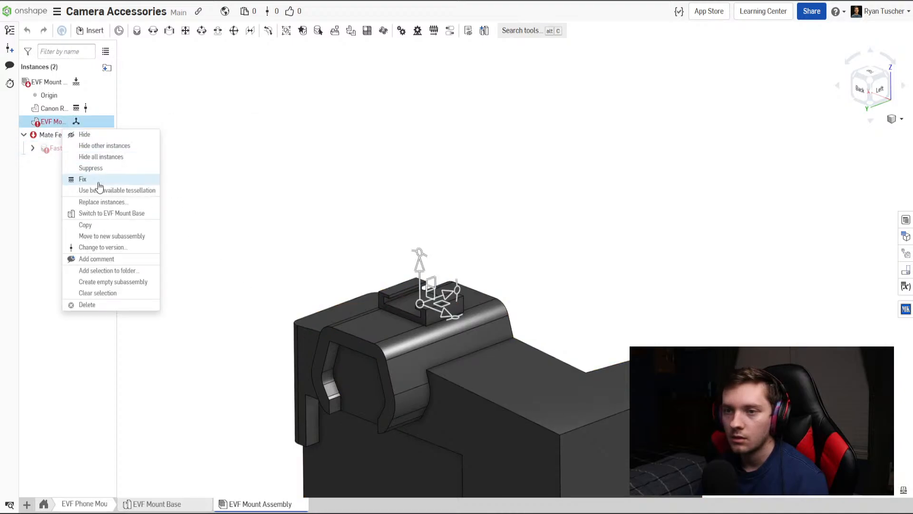
{"action": "left_click", "coordinate": [114, 205]}
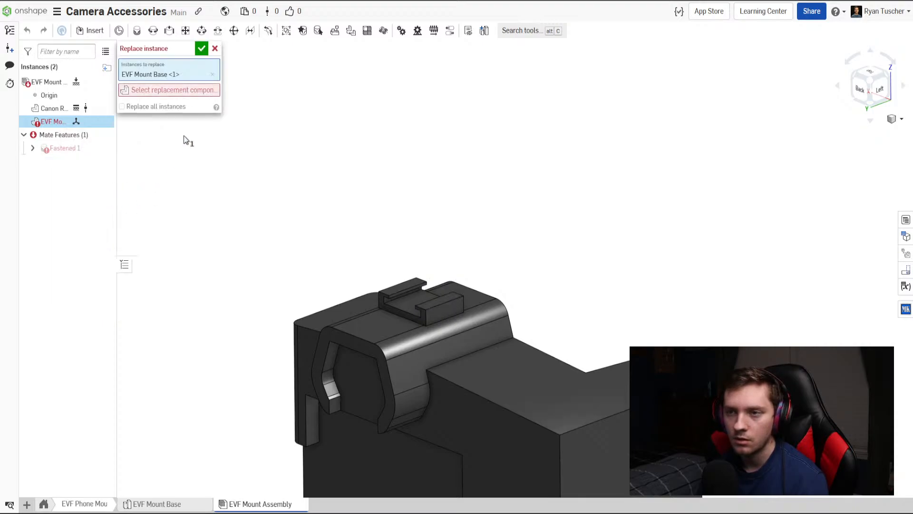
{"action": "left_click", "coordinate": [165, 92]}
{"action": "left_click", "coordinate": [268, 169]}
{"action": "left_click", "coordinate": [288, 181]}
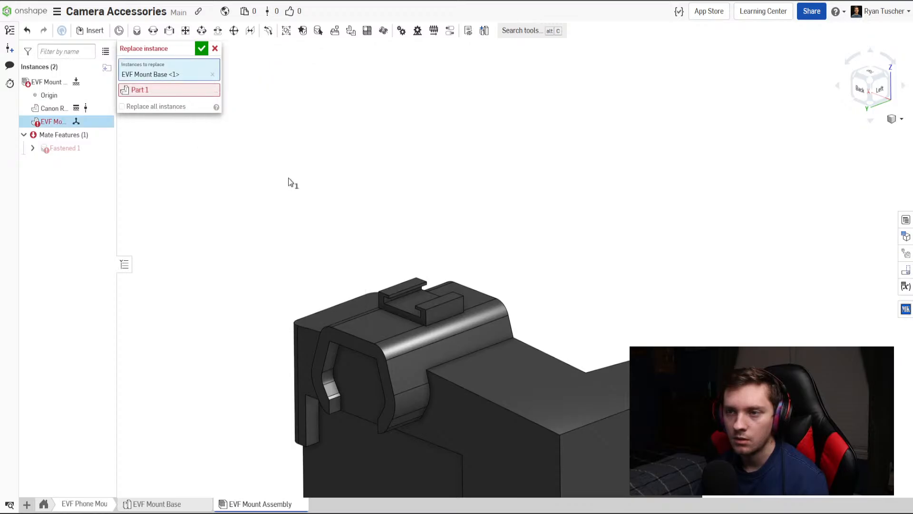
{"action": "key", "text": "Return"}
{"action": "right_click_drag", "start_coordinate": [316, 267], "coordinate": [432, 318]}
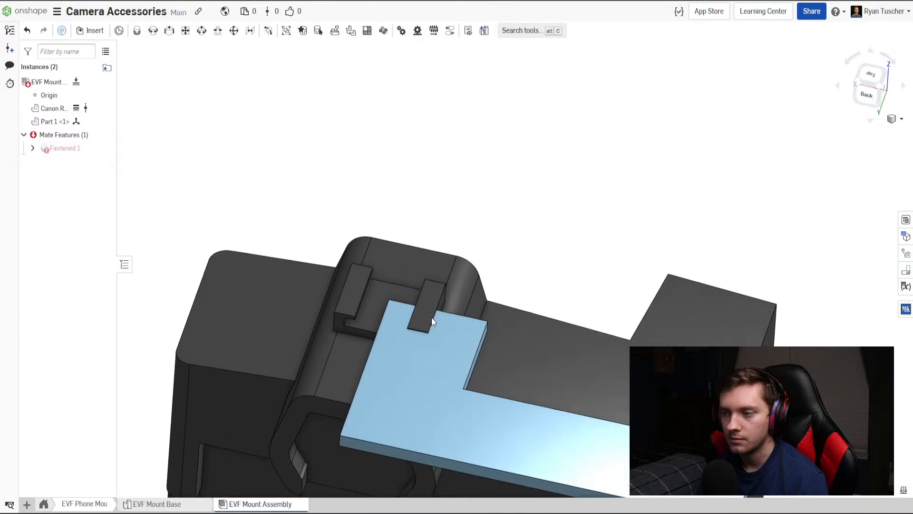
{"action": "middle_click_drag", "start_coordinate": [436, 363], "coordinate": [430, 269]}
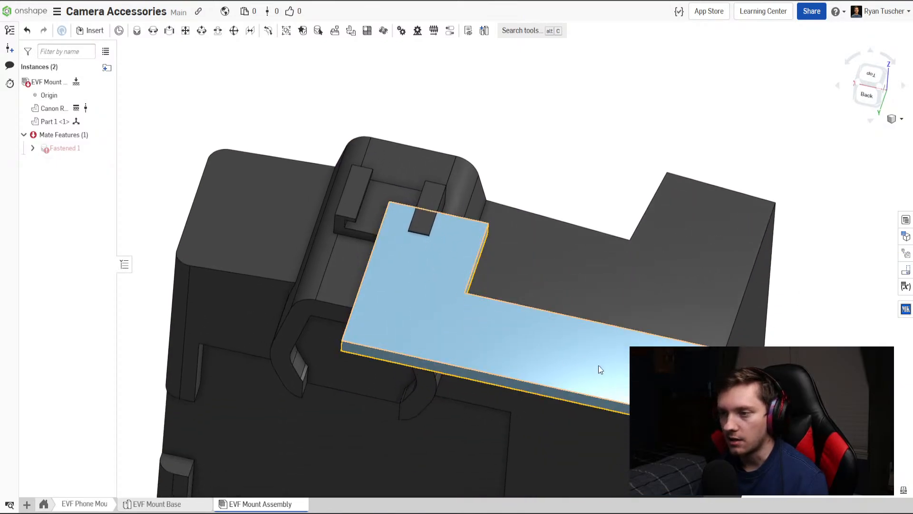
Reopen Sketch 1 of the EVF Mount Base and draw two circles in the vertical leg, about 0.41 in and 0.45 in in diameter.
{"action": "left_click", "coordinate": [157, 504]}
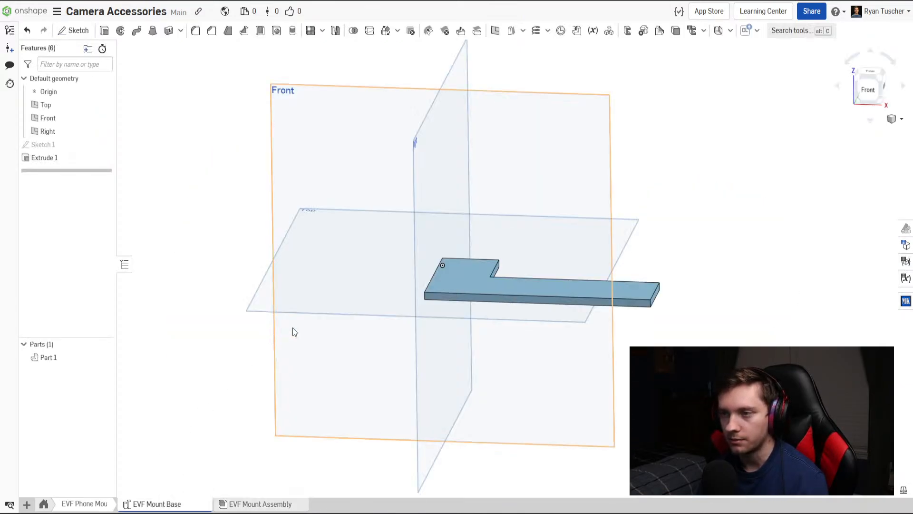
{"action": "double_click", "coordinate": [67, 145]}
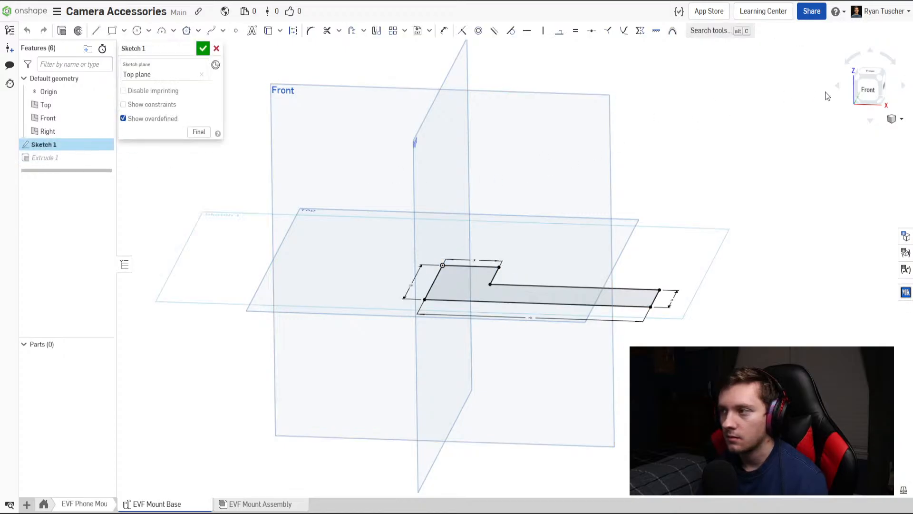
{"action": "left_click", "coordinate": [871, 74]}
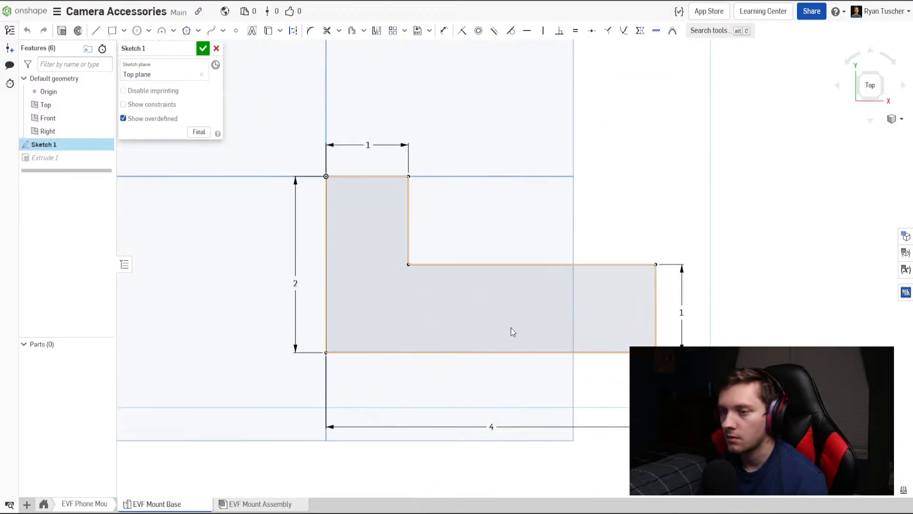
{"action": "left_click", "coordinate": [137, 31]}
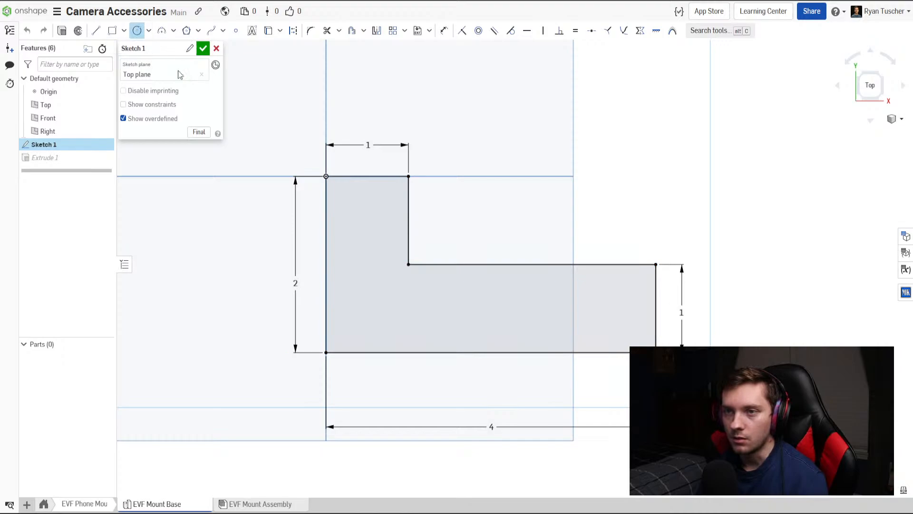
{"action": "left_click", "coordinate": [365, 222]}
{"action": "left_click", "coordinate": [367, 262]}
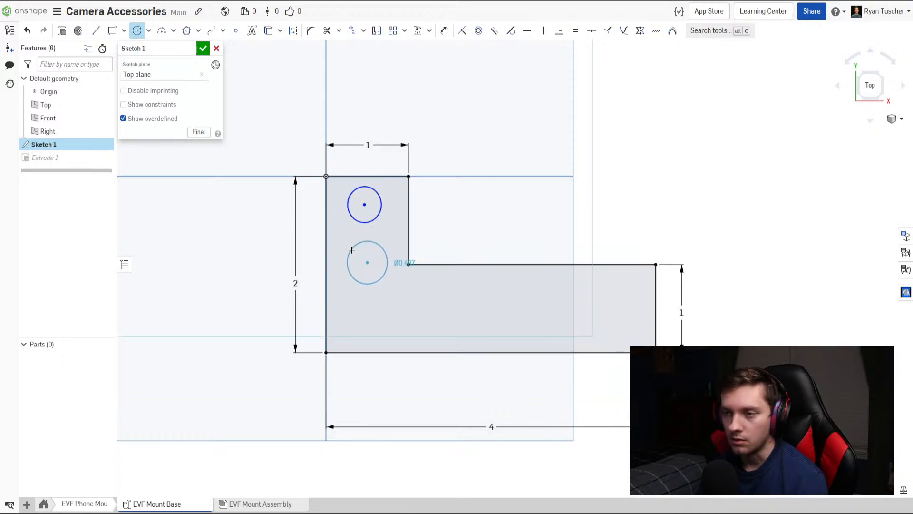
{"action": "left_click", "coordinate": [386, 262]}
Draw two circles in the horizontal leg, about 0.53 in near the inner corner and 0.56 in near the far end.
{"action": "left_click", "coordinate": [434, 310]}
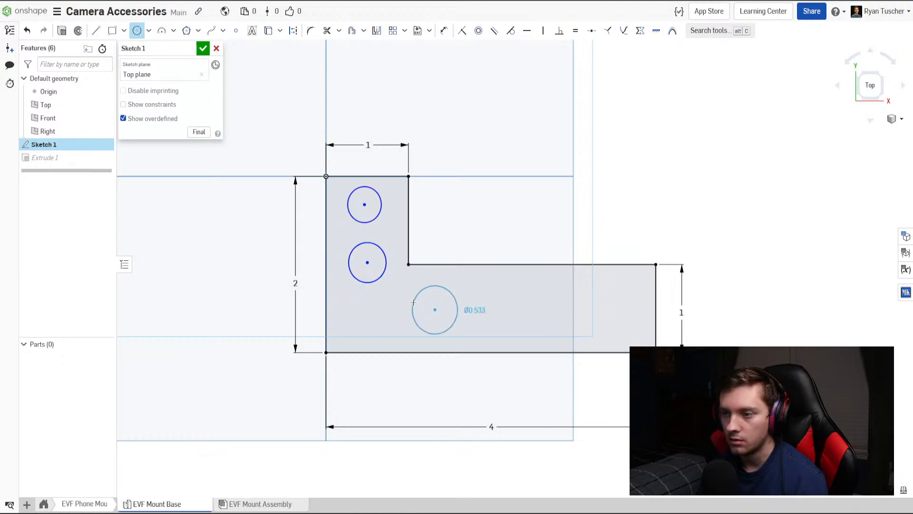
{"action": "left_click", "coordinate": [457, 311]}
{"action": "left_click", "coordinate": [615, 312]}
{"action": "left_click", "coordinate": [590, 306]}
Dimension the uppermost circle in the vertical leg at 0.375 in diameter.
{"action": "scroll", "coordinate": [356, 233], "scroll_direction": "up", "scroll_amount": 2}
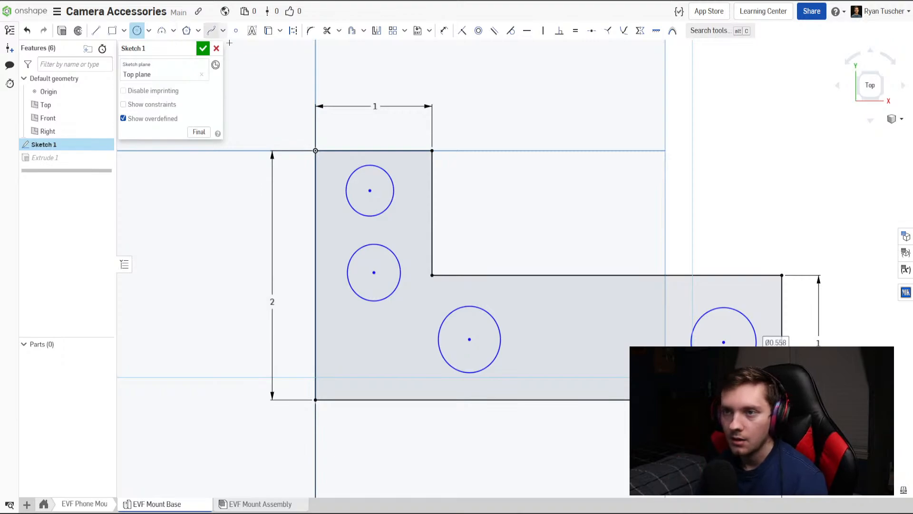
{"action": "key", "text": "d"}
{"action": "left_click", "coordinate": [387, 175]}
{"action": "left_click", "coordinate": [410, 179]}
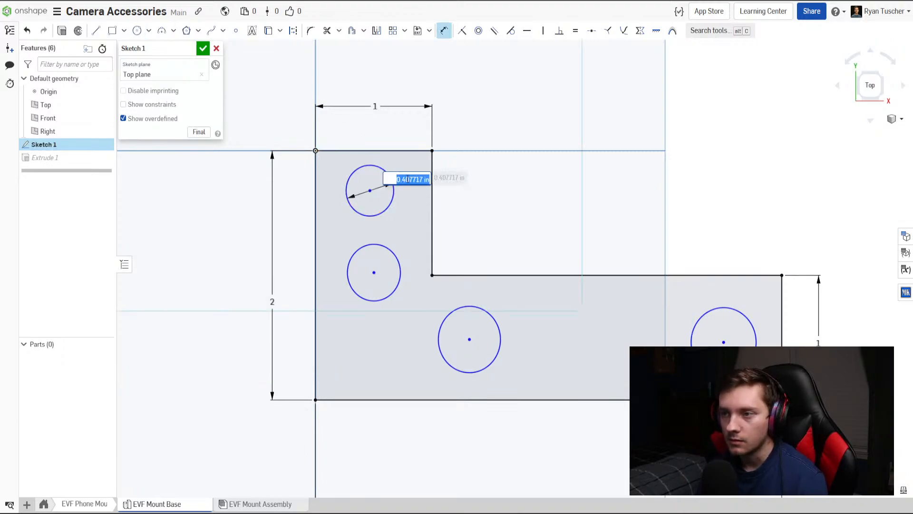
{"action": "type", "text": ".375"}
{"action": "key", "text": "Return"}
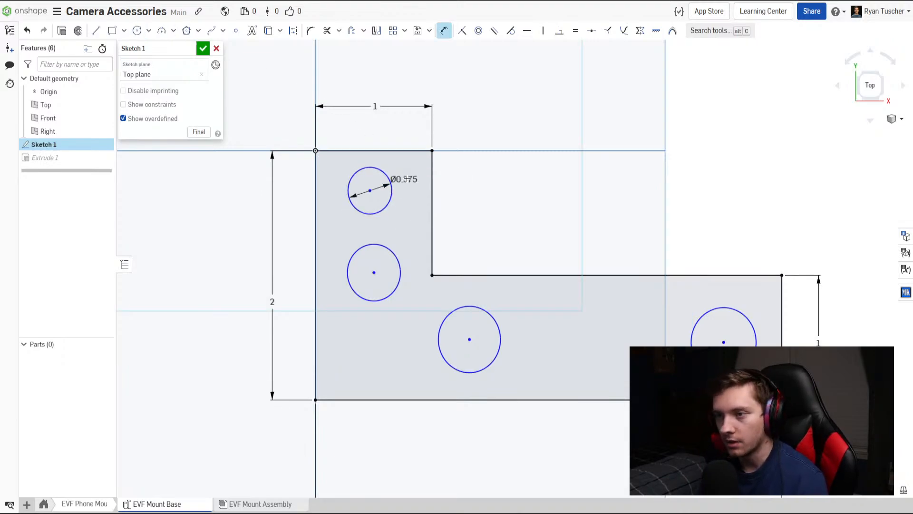
Dimension the second circle in the vertical leg at 0.375 in diameter.
{"action": "left_click", "coordinate": [394, 253]}
{"action": "left_click", "coordinate": [404, 240]}
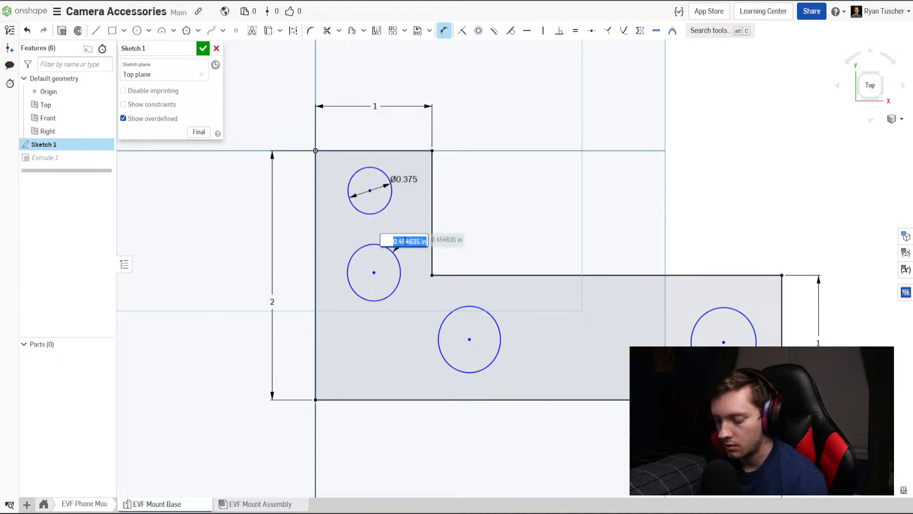
{"action": "type", "text": "375"}
{"action": "key", "text": "Return"}
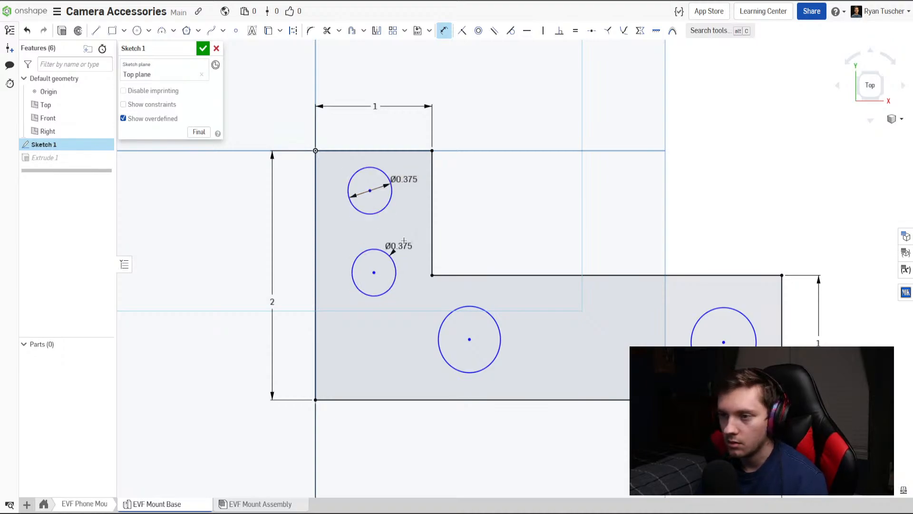
Dimension the circle near the inner corner in the horizontal leg at 0.375 in diameter, correcting the first entry.
{"action": "left_click", "coordinate": [499, 311]}
{"action": "left_click", "coordinate": [521, 327]}
{"action": "key", "text": "BackSpace"}
{"action": "type", "text": ".37"}
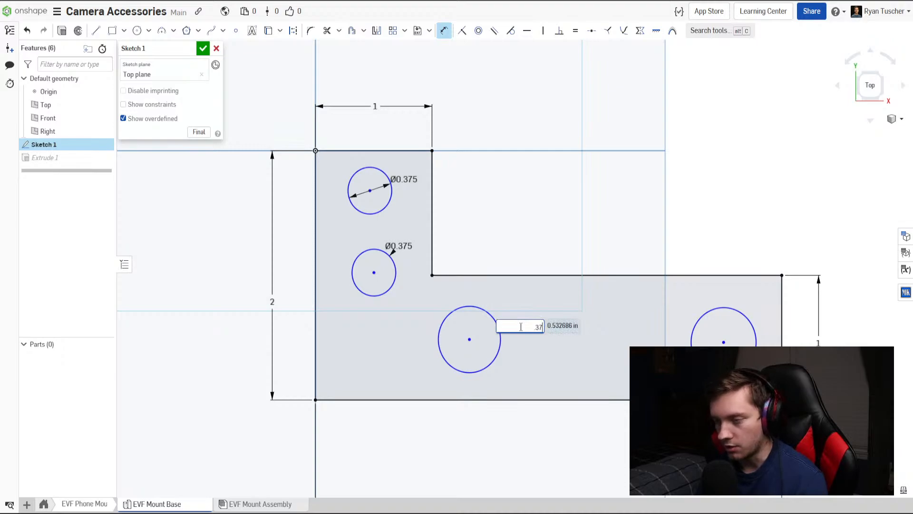
{"action": "type", "text": "5"}
{"action": "key", "text": "Return"}
{"action": "double_click", "coordinate": [505, 328]}
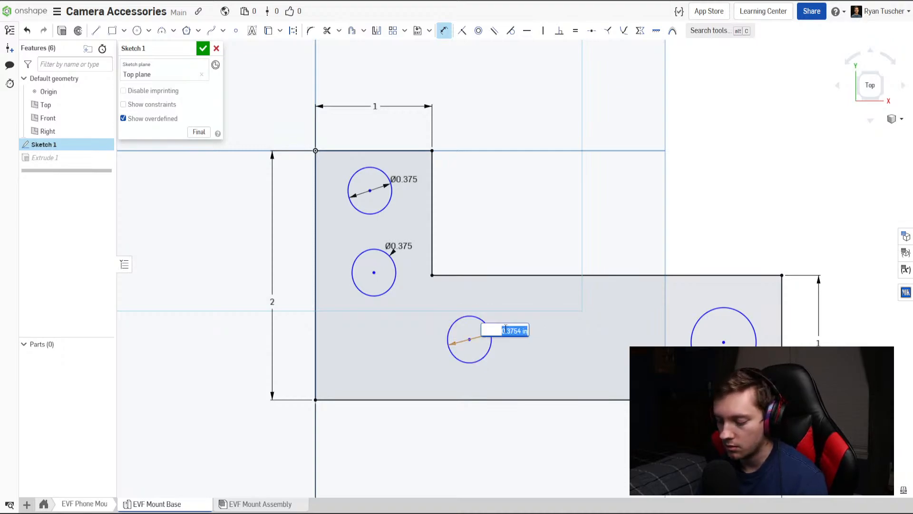
{"action": "type", "text": ".25"}
{"action": "key", "text": "Return"}
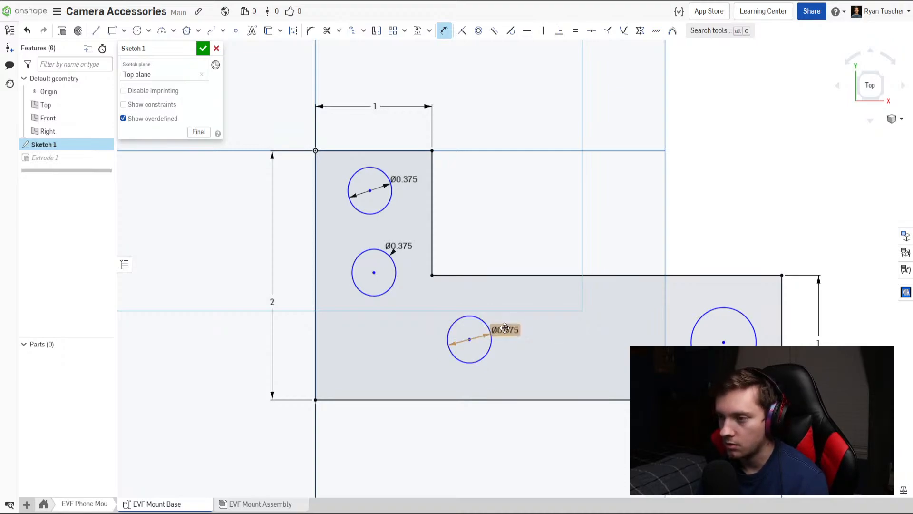
Dimension the circle near the far end of the horizontal leg at 0.375 in diameter.
{"action": "left_click", "coordinate": [701, 321]}
{"action": "left_click", "coordinate": [685, 314]}
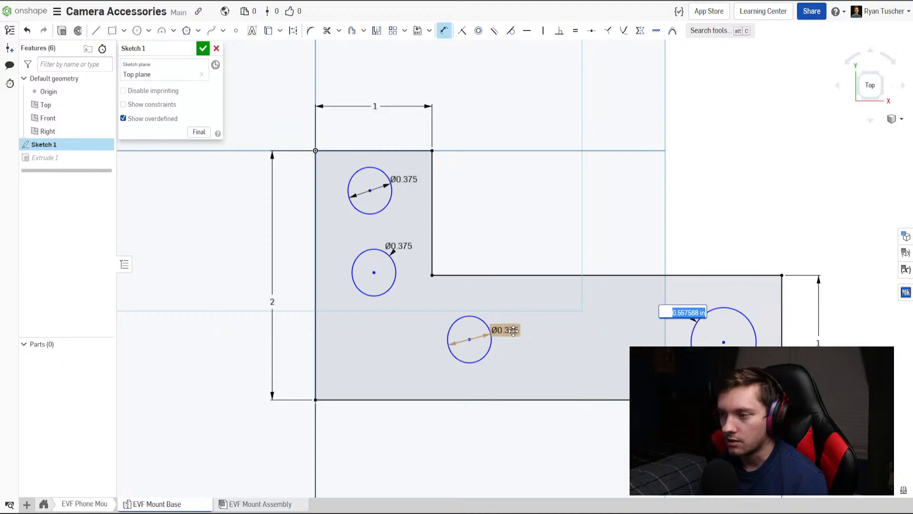
{"action": "type", "text": ".375"}
{"action": "key", "text": "Return"}
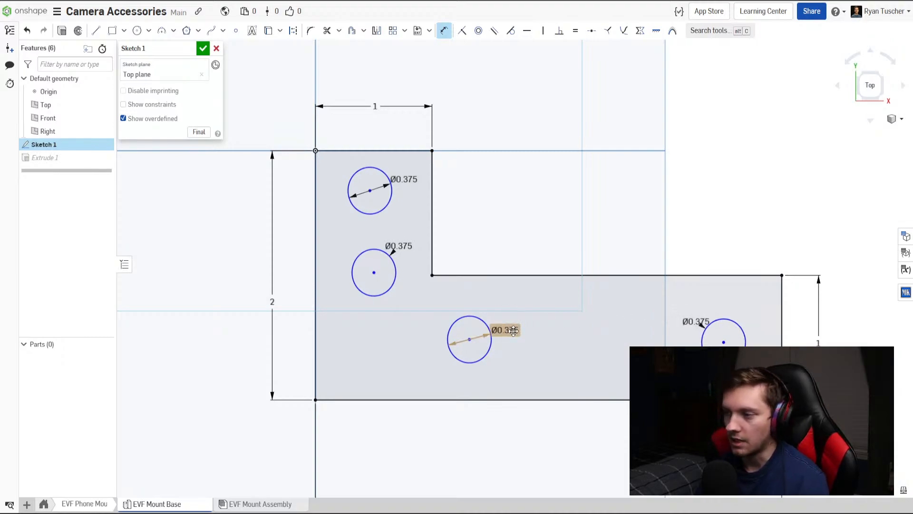
Draw two separate vertical lines in the vertical leg, one on each side of its pair of circles.
{"action": "left_click", "coordinate": [95, 30]}
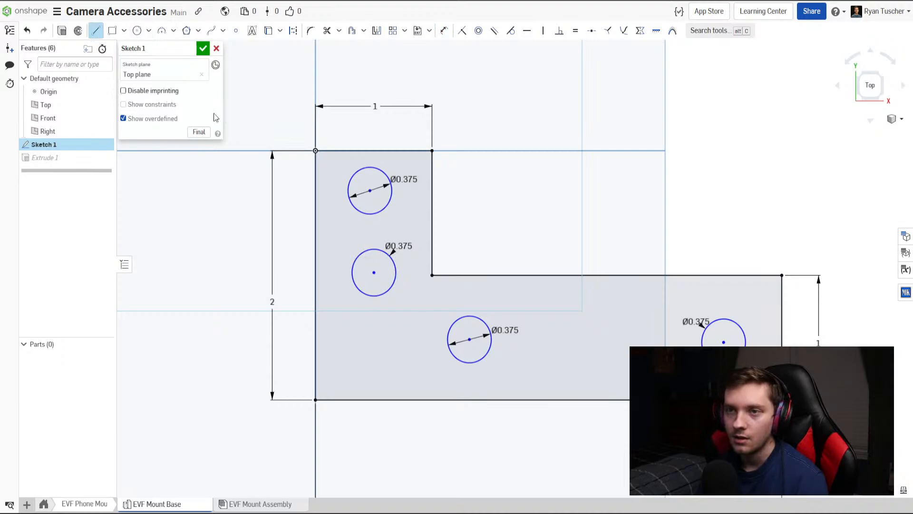
{"action": "left_click", "coordinate": [344, 292]}
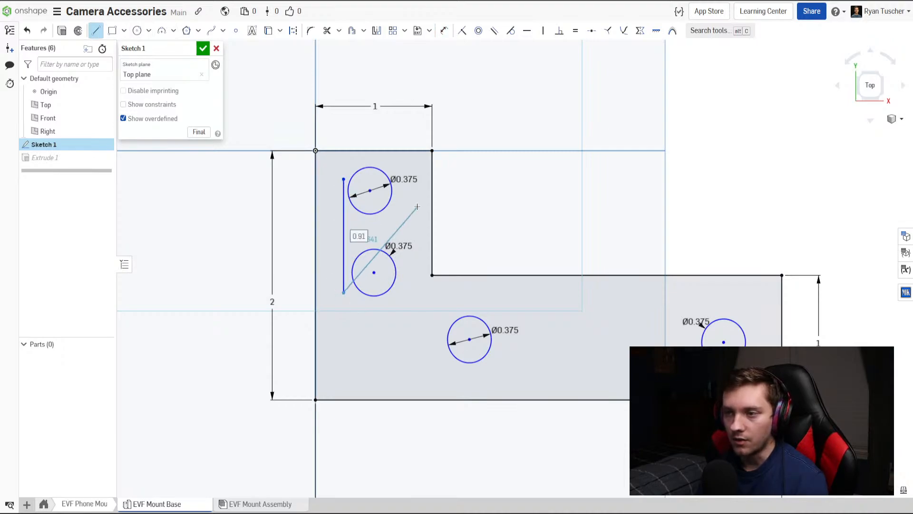
{"action": "key", "text": "Escape"}
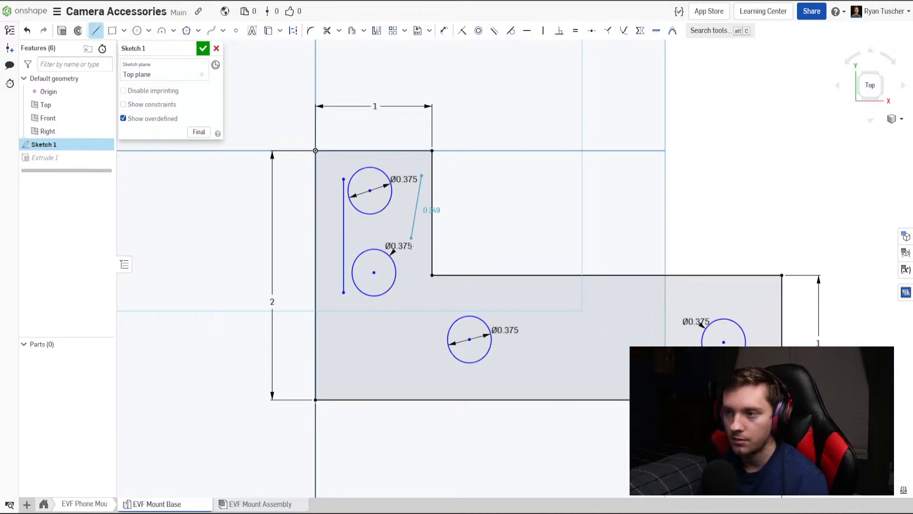
{"action": "left_click", "coordinate": [422, 283]}
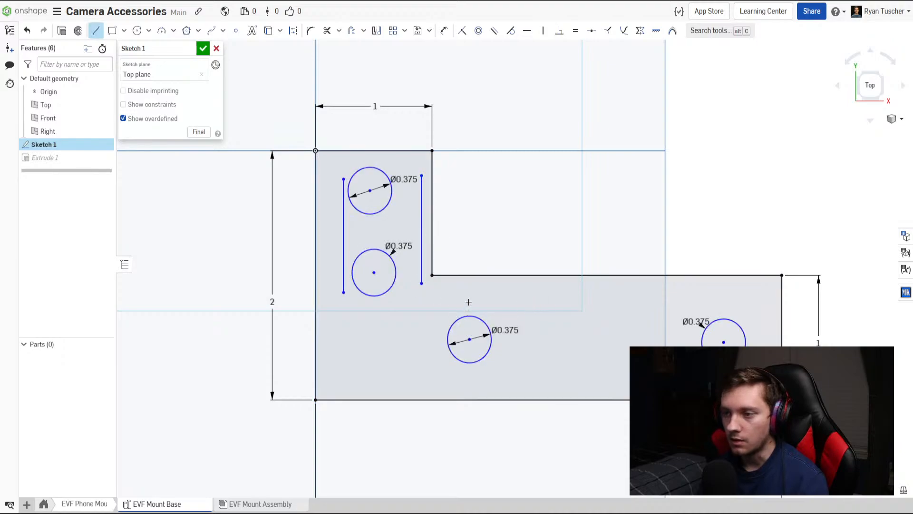
Draw horizontal lines above and below the horizontal leg's two circles, redrawing the slanted lower line so it is level.
{"action": "left_click_drag", "start_coordinate": [469, 301], "coordinate": [744, 301]}
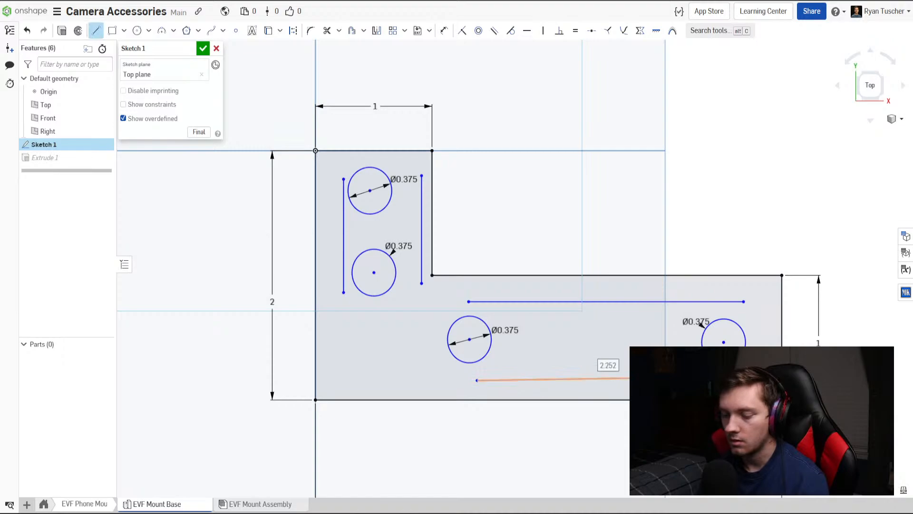
{"action": "key", "text": "Escape"}
{"action": "key", "text": "Escape"}
{"action": "key", "text": "l"}
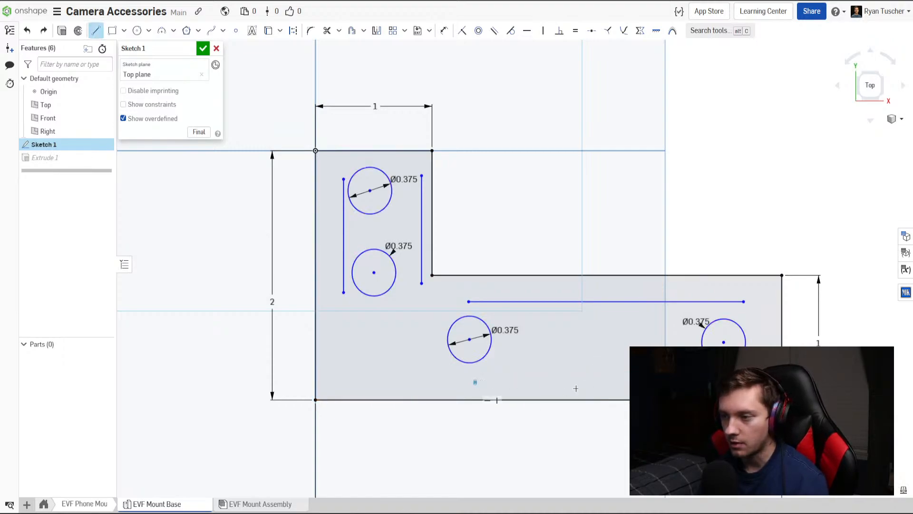
{"action": "left_click_drag", "start_coordinate": [576, 388], "coordinate": [743, 382]}
{"action": "key", "text": "Escape"}
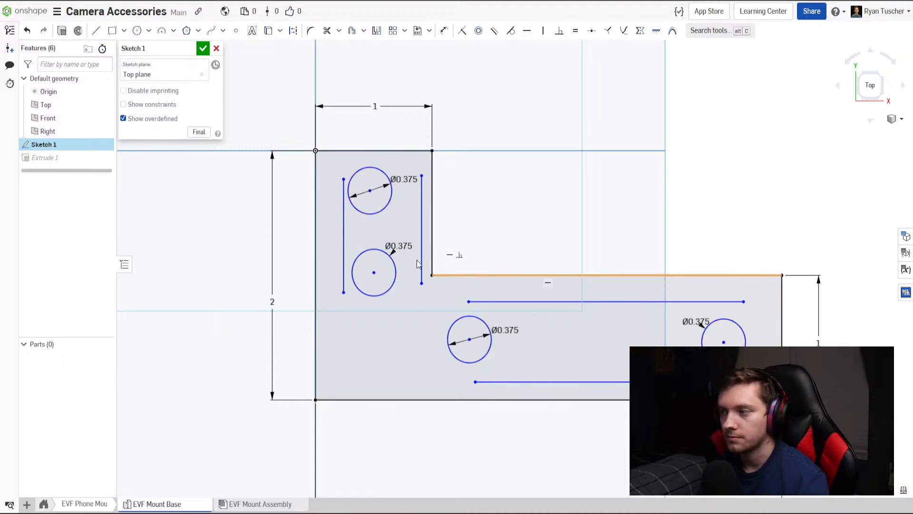
Make the upper circle in the vertical leg tangent to both vertical lines.
{"action": "scroll", "coordinate": [368, 235], "scroll_direction": "down", "scroll_amount": 4}
{"action": "scroll", "coordinate": [369, 237], "scroll_direction": "up", "scroll_amount": 5}
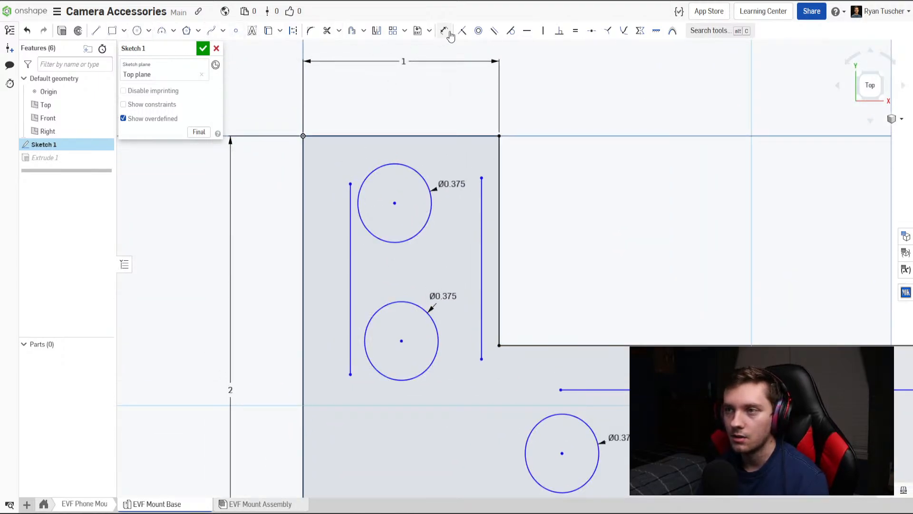
{"action": "left_click", "coordinate": [511, 30]}
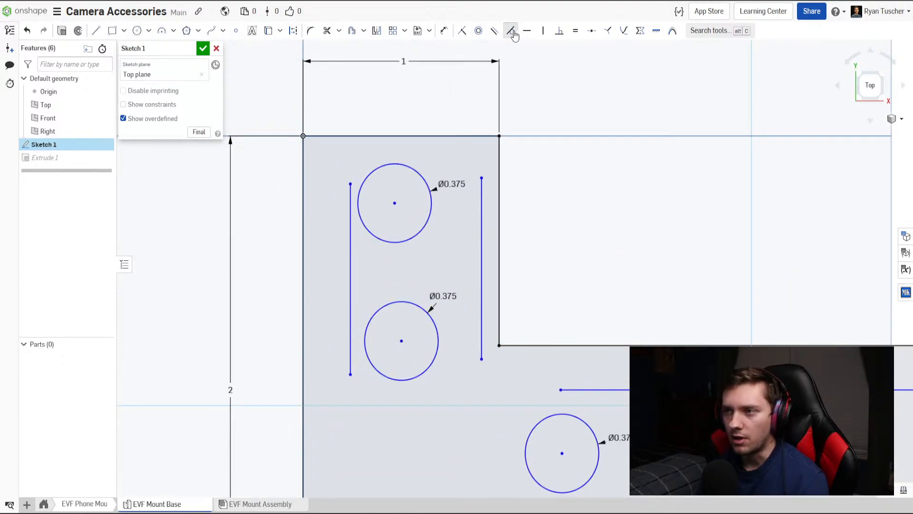
{"action": "left_click", "coordinate": [360, 195]}
{"action": "left_click", "coordinate": [351, 214]}
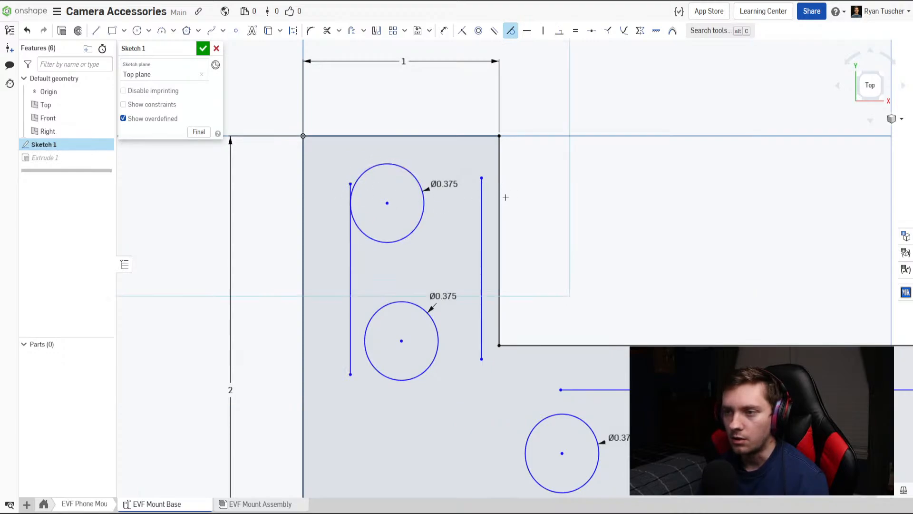
{"action": "left_click", "coordinate": [482, 199]}
{"action": "left_click", "coordinate": [424, 204]}
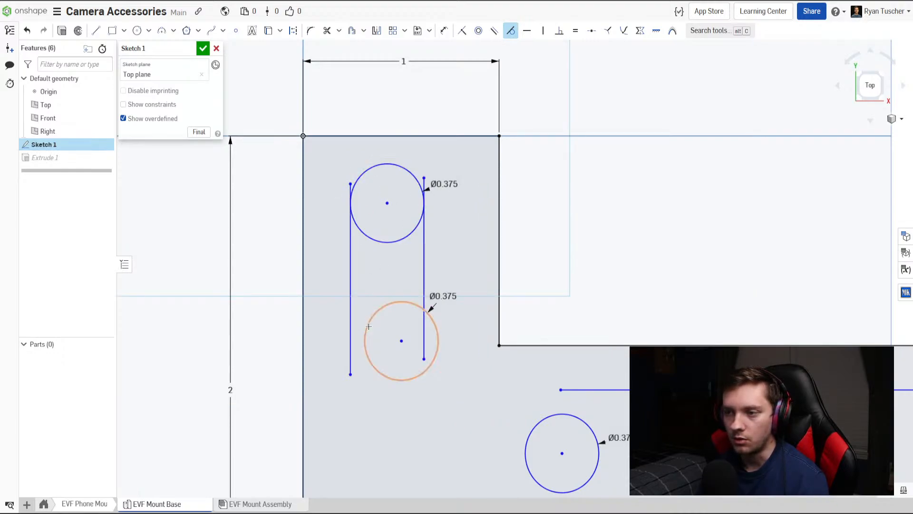
Make the vertical leg's lower circle tangent to the vertical lines, undo the last constraint, and lengthen the line nearer the inner edge past the circle.
{"action": "left_click", "coordinate": [368, 327]}
{"action": "left_click", "coordinate": [349, 324]}
{"action": "left_click", "coordinate": [422, 326]}
{"action": "left_click", "coordinate": [424, 327]}
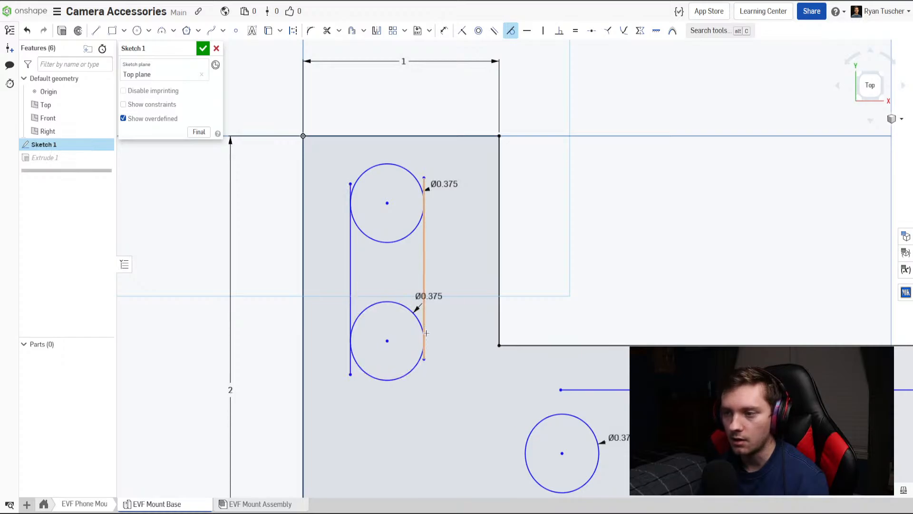
{"action": "mouse_move", "coordinate": [471, 373]}
{"action": "middle_mouse_down"}
{"action": "mouse_move", "coordinate": [341, 271]}
{"action": "mouse_move", "coordinate": [527, 323]}
{"action": "middle_mouse_up"}
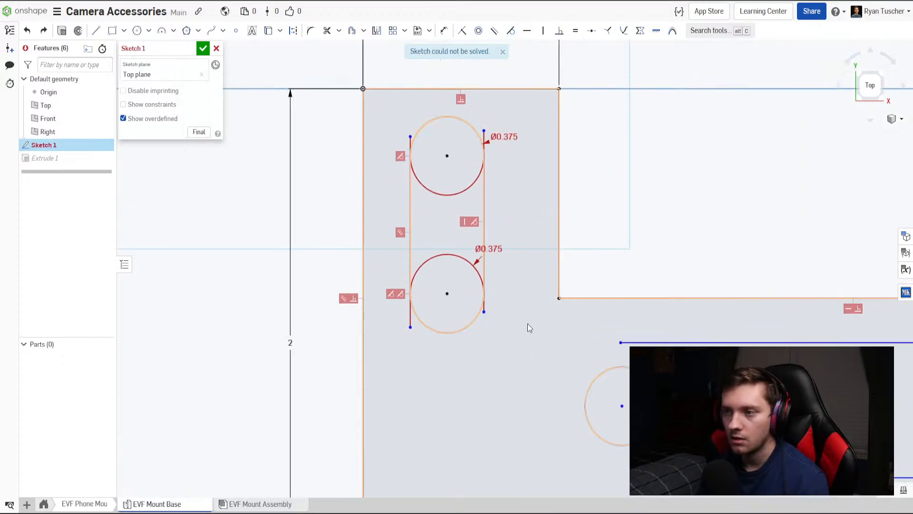
{"action": "key", "text": "ctrl+z"}
{"action": "mouse_move", "coordinate": [484, 312]}
{"action": "left_mouse_down"}
{"action": "mouse_move", "coordinate": [500, 267]}
{"action": "mouse_move", "coordinate": [484, 343]}
{"action": "mouse_move", "coordinate": [478, 247]}
{"action": "mouse_move", "coordinate": [485, 352]}
{"action": "mouse_move", "coordinate": [487, 328]}
{"action": "mouse_move", "coordinate": [492, 335]}
{"action": "left_mouse_up"}
Delete the diameter dimensions of the vertical leg's lower circle and the horizontal leg's circle near the inner corner.
{"action": "left_click", "coordinate": [499, 249]}
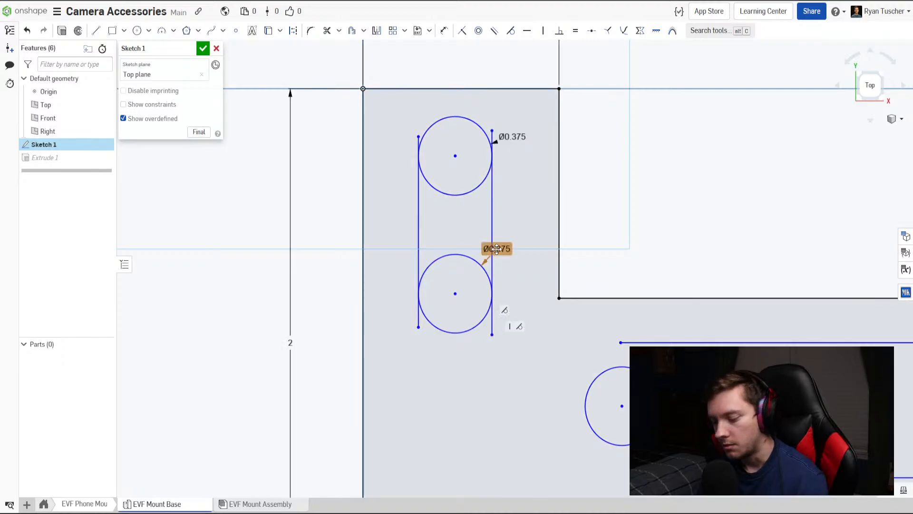
{"action": "key", "text": "Delete"}
{"action": "middle_click_drag", "start_coordinate": [667, 374], "coordinate": [559, 343]}
{"action": "left_click", "coordinate": [570, 359]}
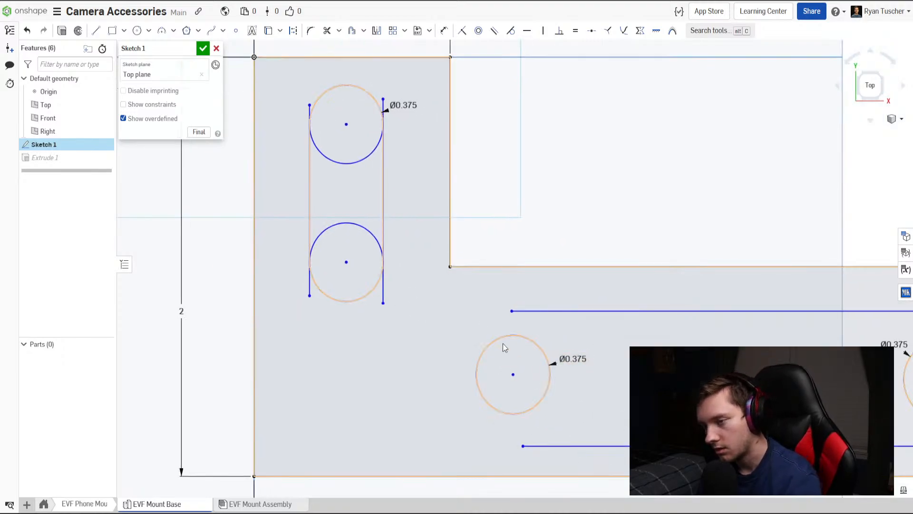
{"action": "key", "text": "Delete"}
Apply the remaining tangency to the vertical leg's lower circle and shift the slot outline toward the leg's inner edge.
{"action": "left_click", "coordinate": [511, 31]}
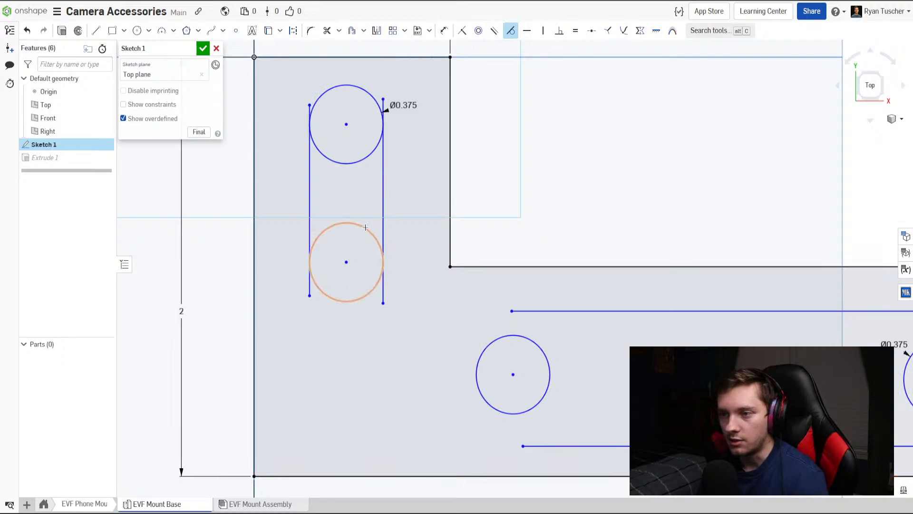
{"action": "key", "text": "Escape"}
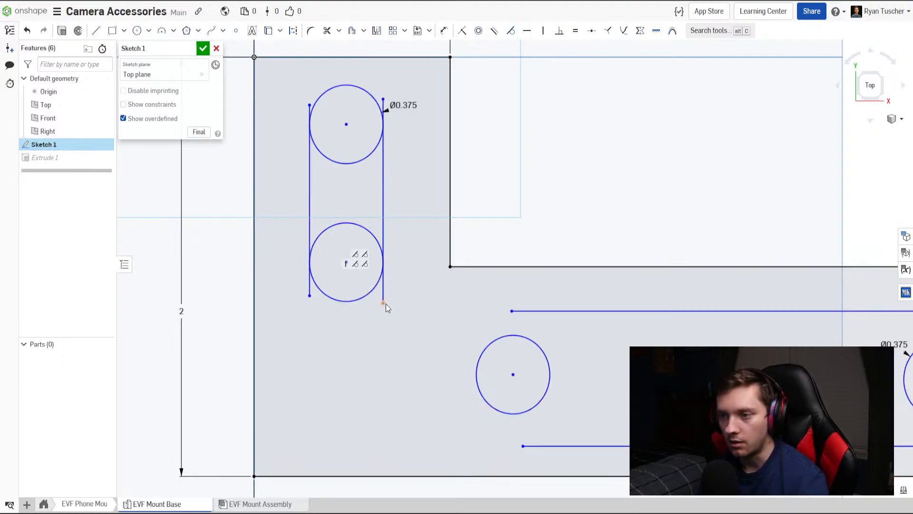
{"action": "mouse_move", "coordinate": [384, 304]}
{"action": "left_mouse_down"}
{"action": "mouse_move", "coordinate": [360, 215]}
{"action": "mouse_move", "coordinate": [419, 301]}
{"action": "left_mouse_up"}
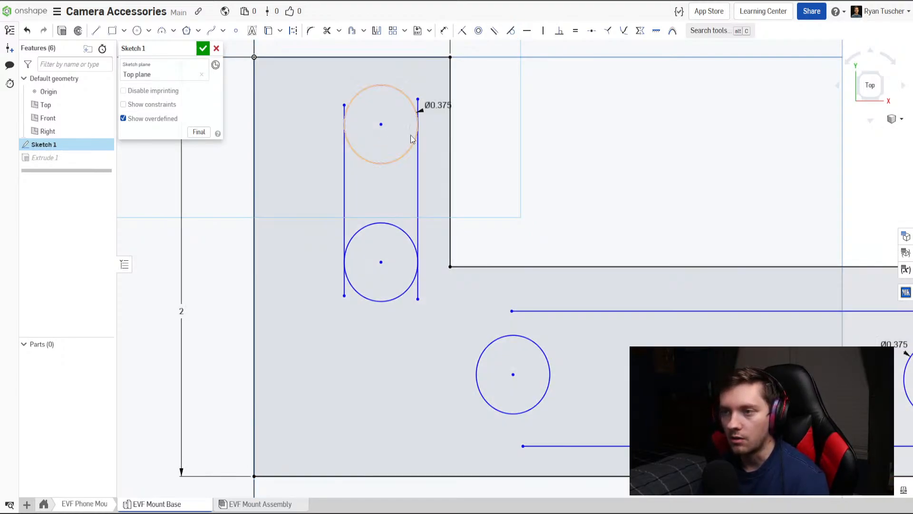
Make both circles in the horizontal leg tangent to the horizontal lines above and below them.
{"action": "mouse_move", "coordinate": [418, 302]}
{"action": "middle_mouse_down"}
{"action": "mouse_move", "coordinate": [327, 275]}
{"action": "mouse_move", "coordinate": [307, 280]}
{"action": "middle_mouse_up"}
{"action": "scroll", "coordinate": [551, 329], "scroll_direction": "up", "scroll_amount": 1}
{"action": "middle_click_drag", "start_coordinate": [574, 342], "coordinate": [464, 325]}
{"action": "scroll", "coordinate": [465, 325], "scroll_direction": "up", "scroll_amount": 1}
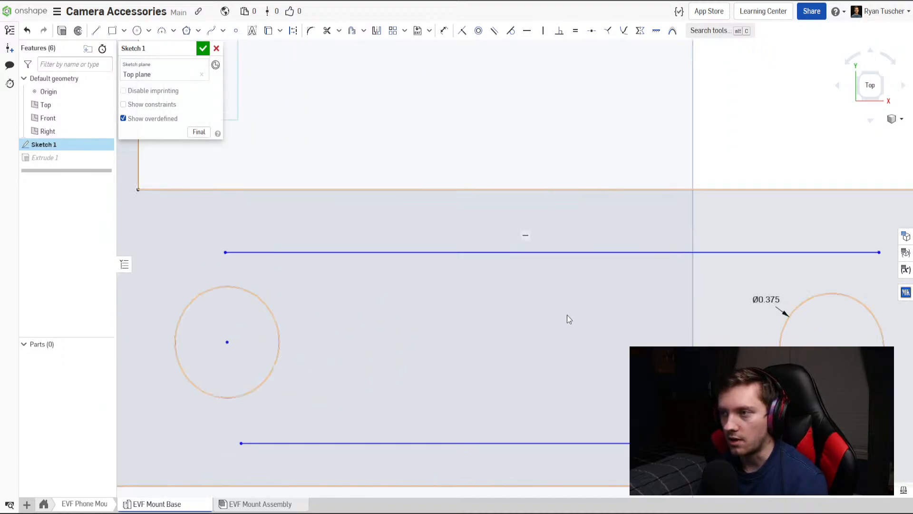
{"action": "scroll", "coordinate": [567, 315], "scroll_direction": "down", "scroll_amount": 2}
{"action": "key", "text": "t"}
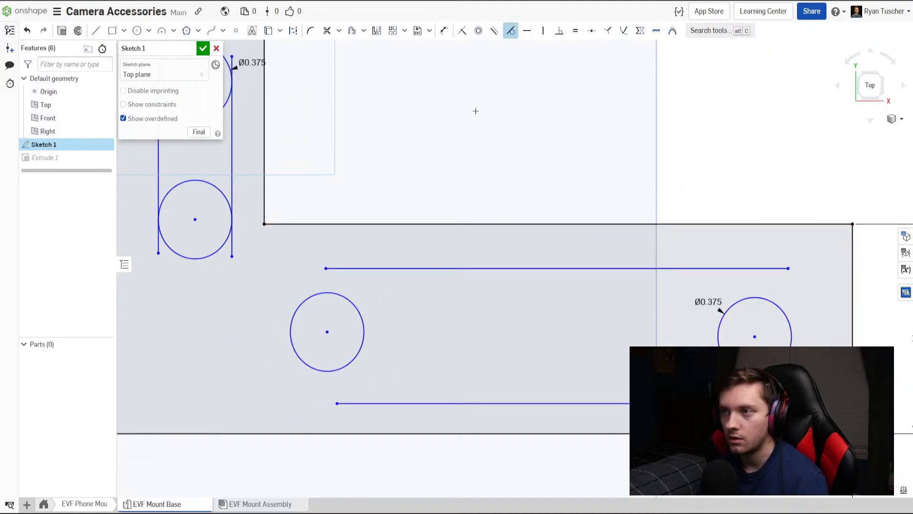
{"action": "left_click", "coordinate": [338, 297]}
{"action": "left_click", "coordinate": [350, 268]}
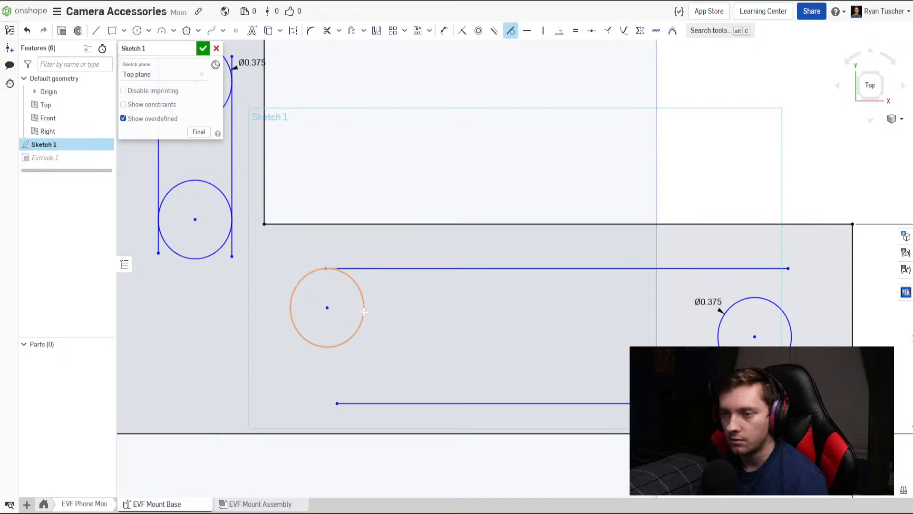
{"action": "left_click", "coordinate": [364, 311]}
{"action": "left_click", "coordinate": [371, 403]}
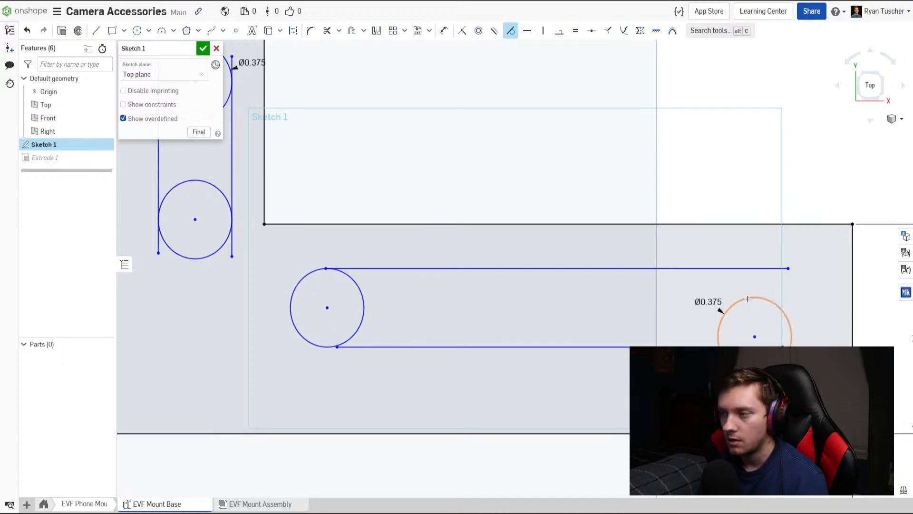
{"action": "left_click", "coordinate": [753, 268]}
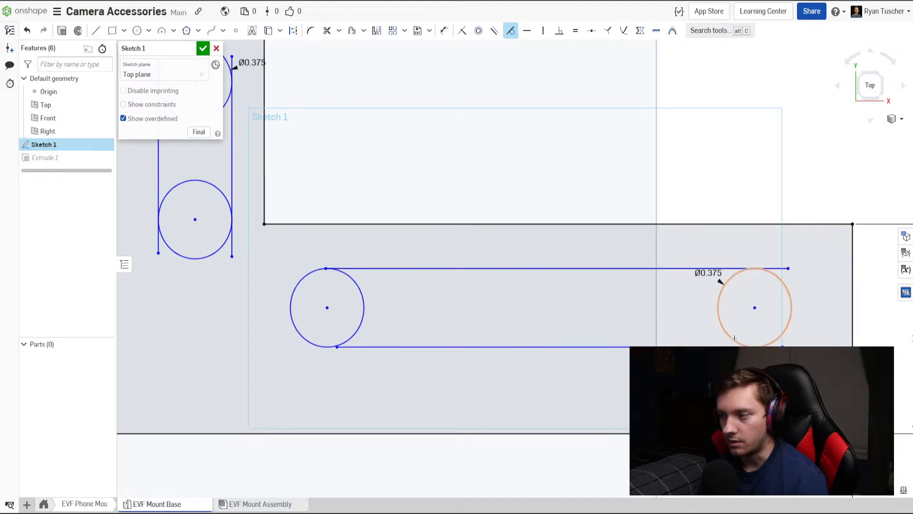
{"action": "left_click", "coordinate": [731, 347]}
Trim the overhanging ends of both vertical lines back to their tangent points on the upper and lower circles.
{"action": "middle_click_drag", "start_coordinate": [413, 305], "coordinate": [587, 357]}
{"action": "middle_click_drag", "start_coordinate": [391, 298], "coordinate": [457, 351]}
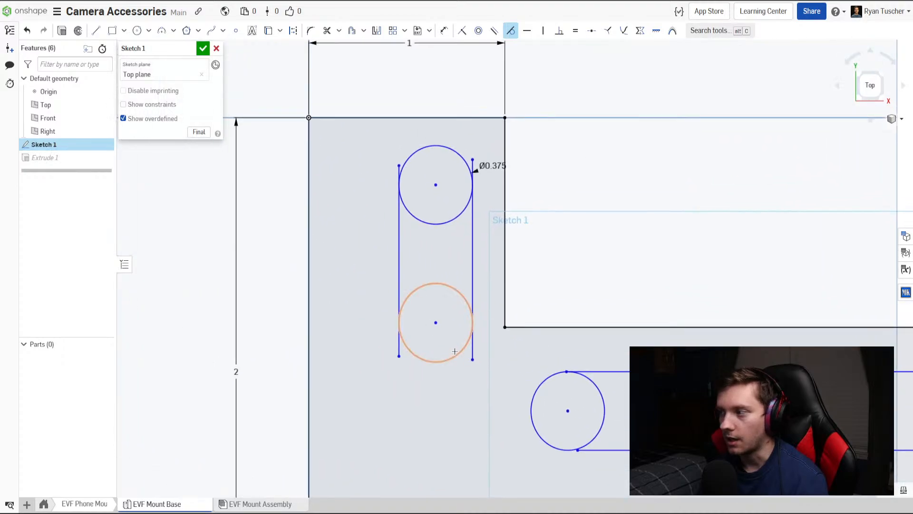
{"action": "key", "text": "m"}
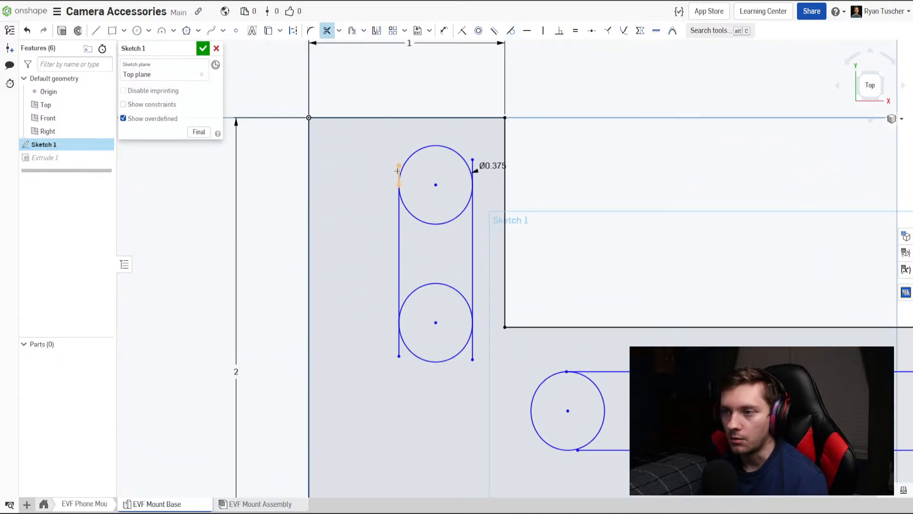
{"action": "left_click", "coordinate": [398, 170]}
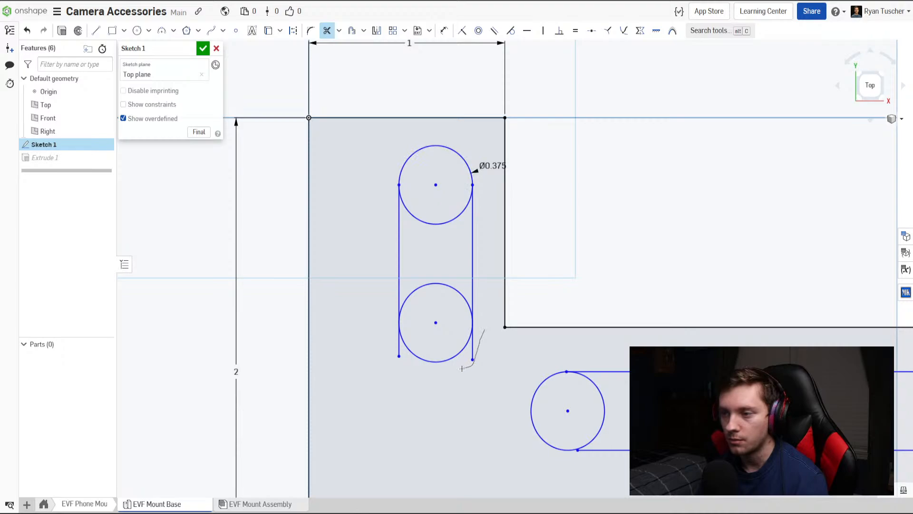
{"action": "left_click", "coordinate": [400, 352]}
Trim the overhanging end of the upper horizontal line back to the far-end circle.
{"action": "middle_click_drag", "start_coordinate": [478, 366], "coordinate": [290, 306]}
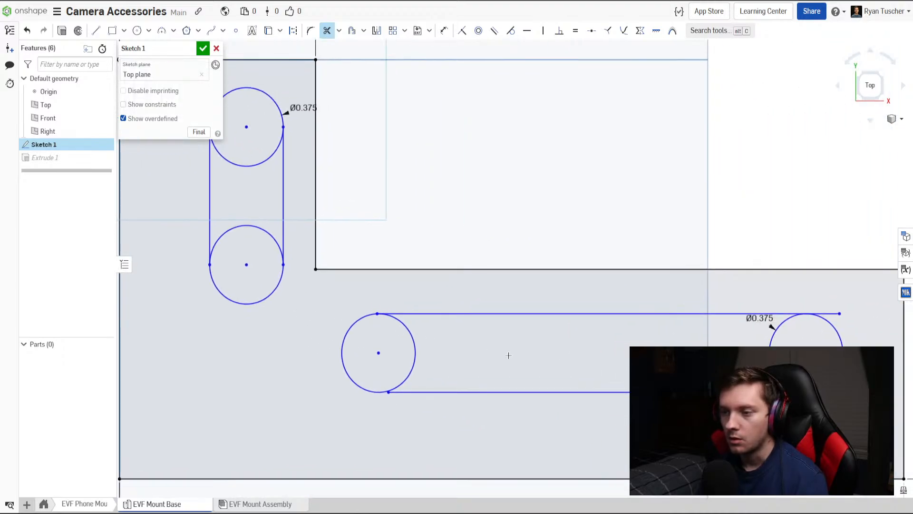
{"action": "middle_click_drag", "start_coordinate": [507, 357], "coordinate": [456, 331]}
{"action": "left_click_drag", "start_coordinate": [799, 301], "coordinate": [801, 304]}
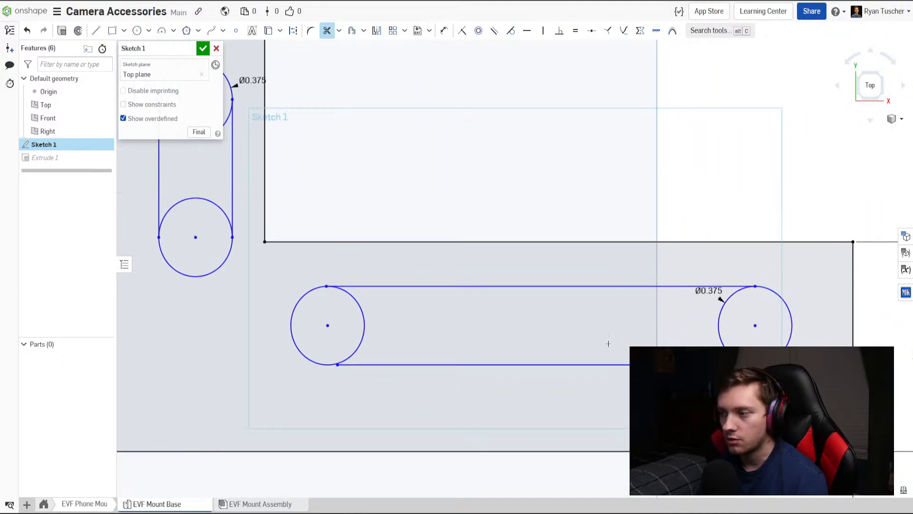
Extend the upper horizontal line past the inner circle, then make the inner ends of both horizontal lines coincident with that circle.
{"action": "key", "text": "Escape"}
{"action": "left_click_drag", "start_coordinate": [327, 286], "coordinate": [285, 284]}
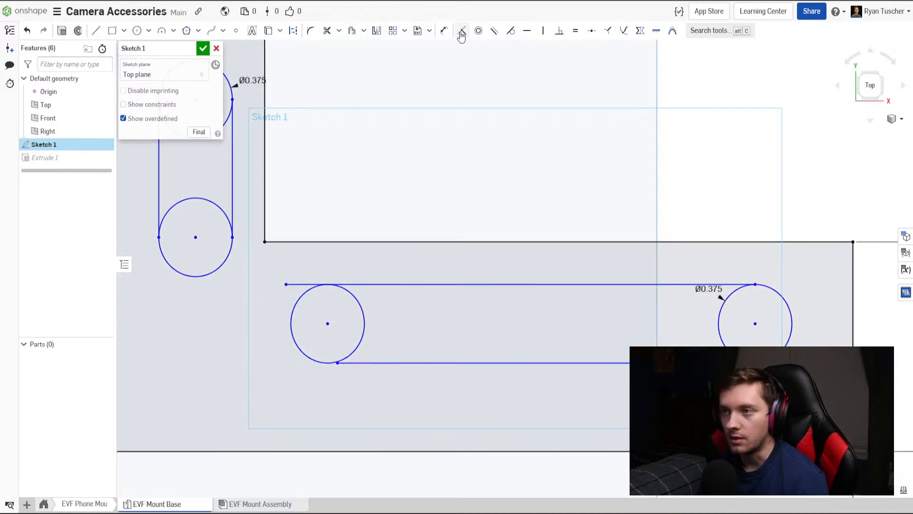
{"action": "left_click", "coordinate": [462, 32]}
{"action": "left_click", "coordinate": [286, 284]}
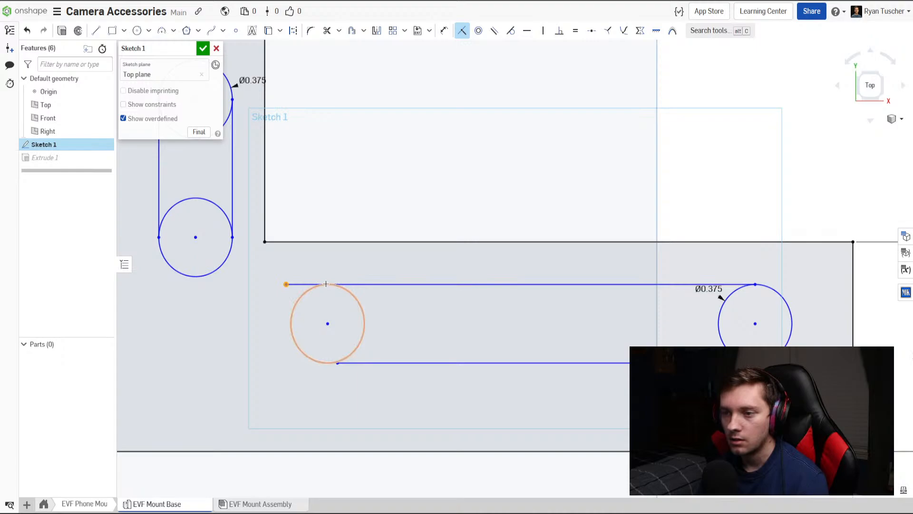
{"action": "left_click", "coordinate": [326, 284]}
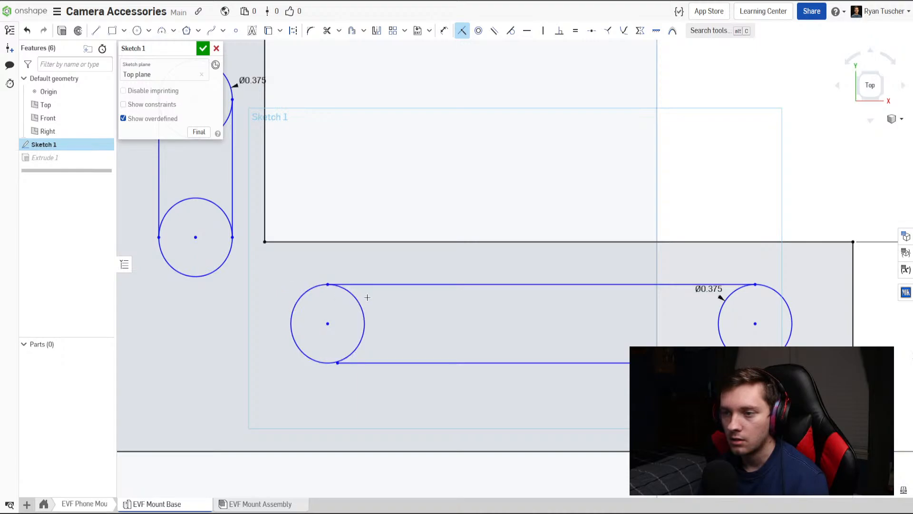
{"action": "left_click", "coordinate": [337, 363]}
{"action": "left_click", "coordinate": [328, 363]}
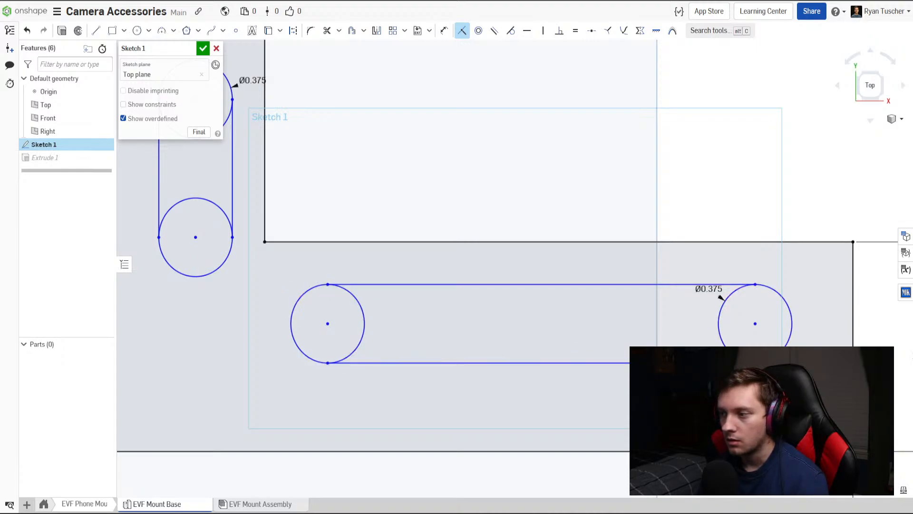
Try to make the upper horizontal line coincident with the far-end circle, and shift the inner circle toward the far end.
{"action": "left_click", "coordinate": [751, 285]}
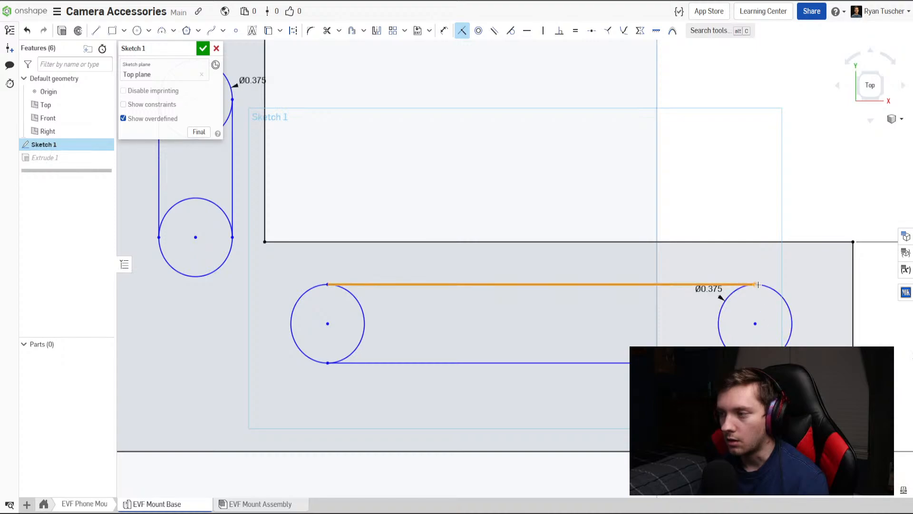
{"action": "left_click", "coordinate": [765, 286]}
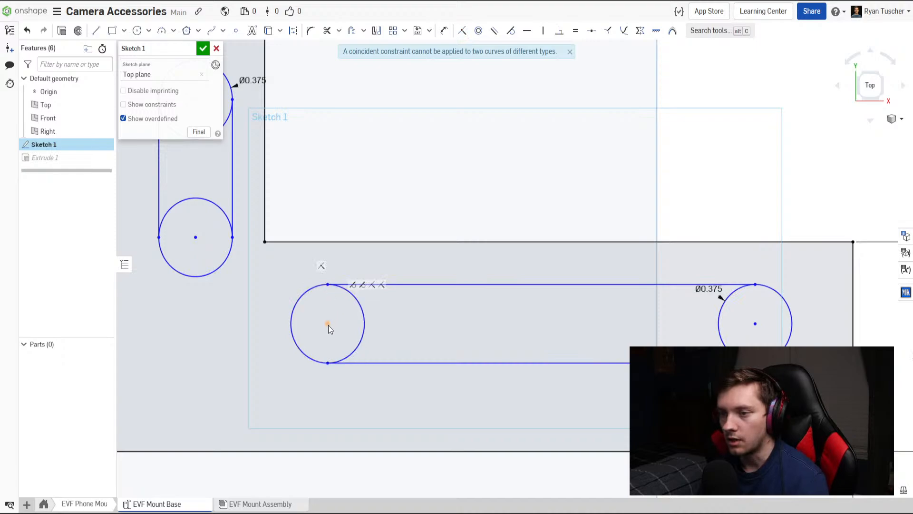
{"action": "key", "text": "Escape"}
{"action": "mouse_move", "coordinate": [328, 325]}
{"action": "left_mouse_down"}
{"action": "mouse_move", "coordinate": [469, 342]}
{"action": "mouse_move", "coordinate": [376, 323]}
{"action": "left_mouse_up"}
Shift the vertical slot outline toward the middle of its leg and shorten it slightly at both ends.
{"action": "middle_click_drag", "start_coordinate": [349, 306], "coordinate": [584, 402]}
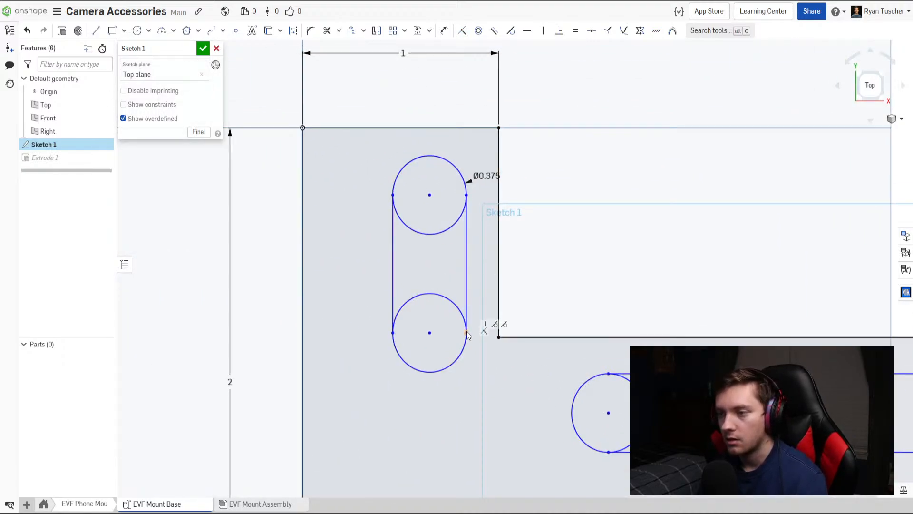
{"action": "mouse_move", "coordinate": [466, 336]}
{"action": "left_mouse_down"}
{"action": "mouse_move", "coordinate": [478, 383]}
{"action": "mouse_move", "coordinate": [453, 354]}
{"action": "mouse_move", "coordinate": [437, 262]}
{"action": "mouse_move", "coordinate": [443, 246]}
{"action": "mouse_move", "coordinate": [453, 325]}
{"action": "left_mouse_up"}
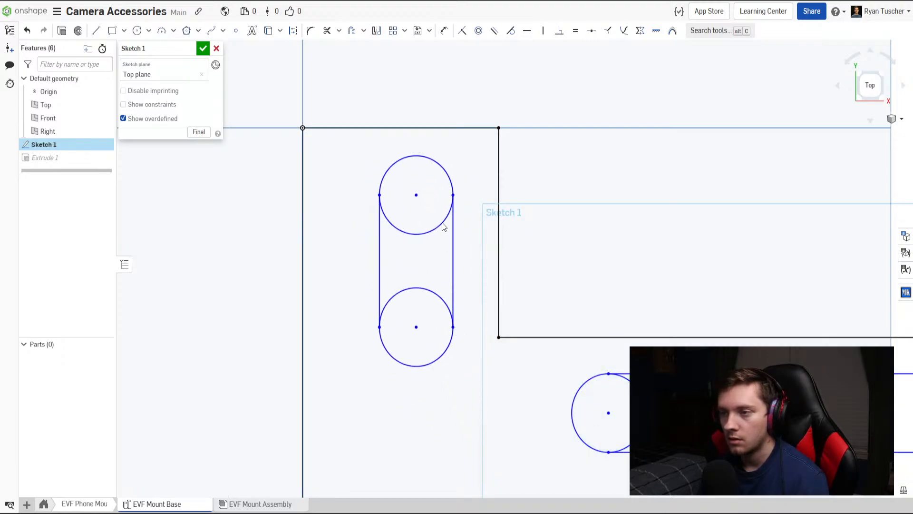
{"action": "mouse_move", "coordinate": [453, 196]}
{"action": "left_mouse_down"}
{"action": "mouse_move", "coordinate": [460, 175]}
{"action": "mouse_move", "coordinate": [460, 231]}
{"action": "mouse_move", "coordinate": [453, 199]}
{"action": "left_mouse_up"}
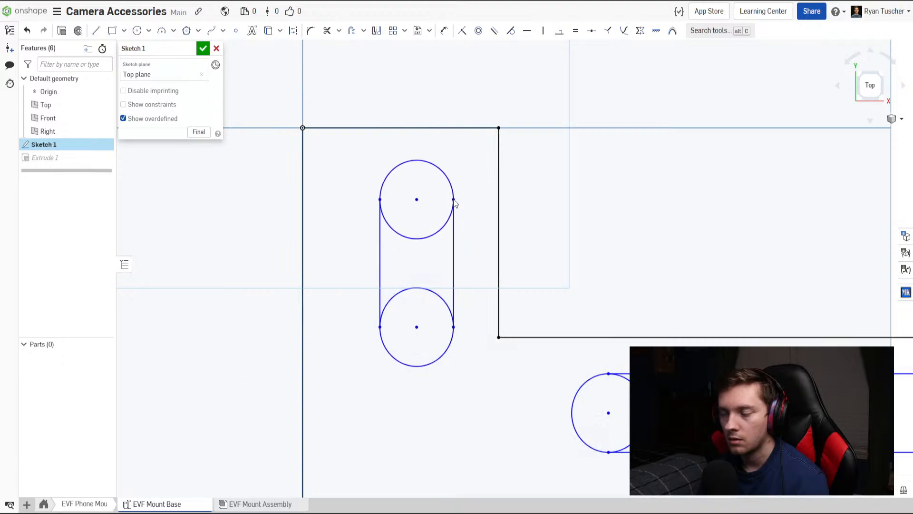
Make the ends of both vertical lines coincident with the upper and lower circles of the vertical slot.
{"action": "left_click", "coordinate": [461, 31]}
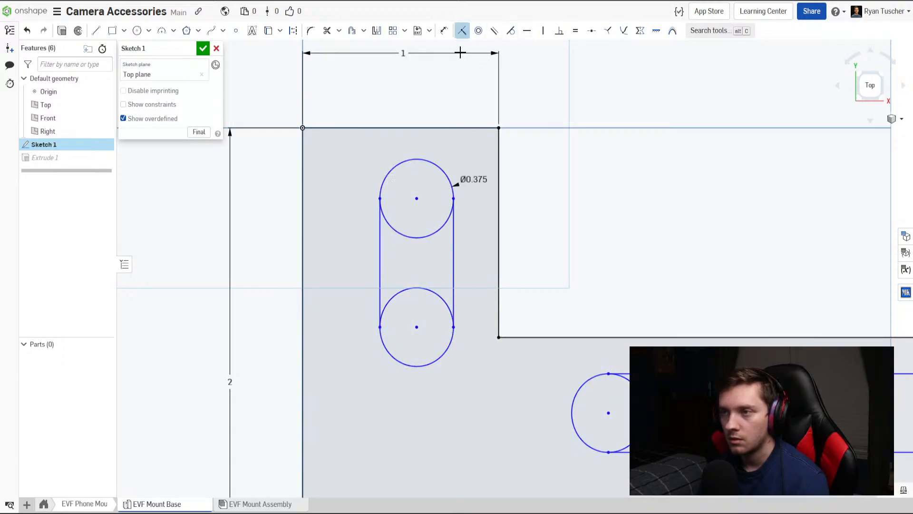
{"action": "left_click", "coordinate": [453, 199]}
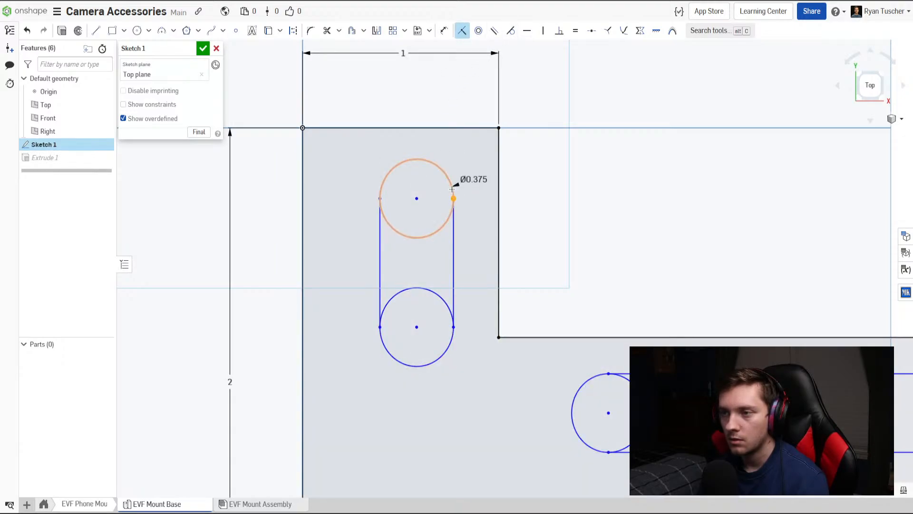
{"action": "left_click", "coordinate": [381, 195]}
{"action": "left_click", "coordinate": [387, 304]}
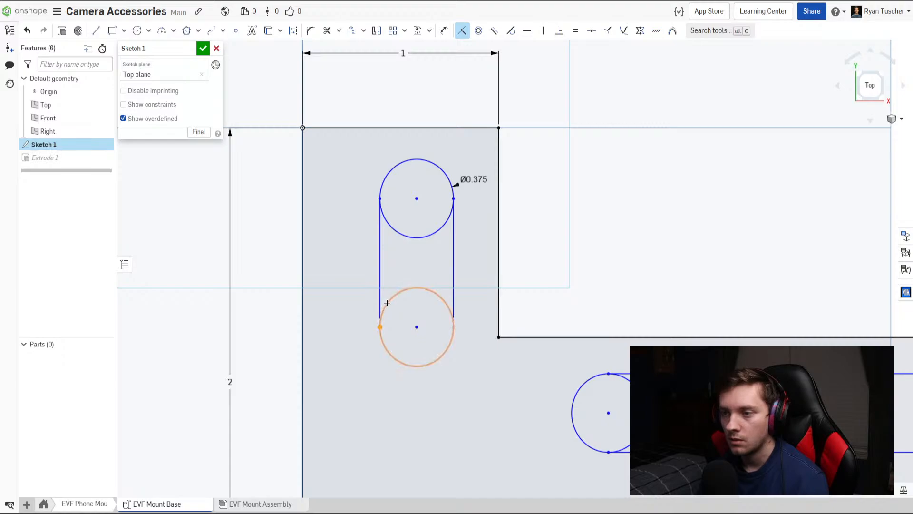
{"action": "left_click", "coordinate": [454, 327]}
{"action": "left_click", "coordinate": [445, 308]}
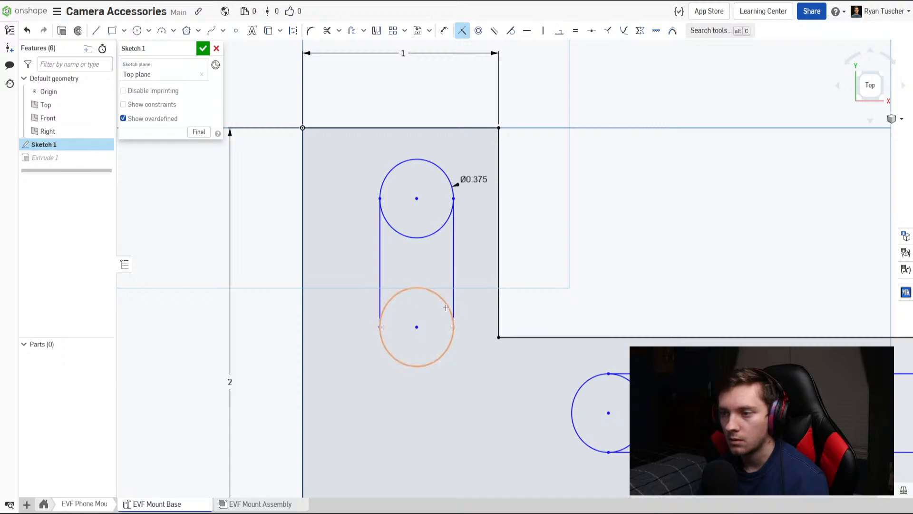
{"action": "left_click", "coordinate": [454, 328]}
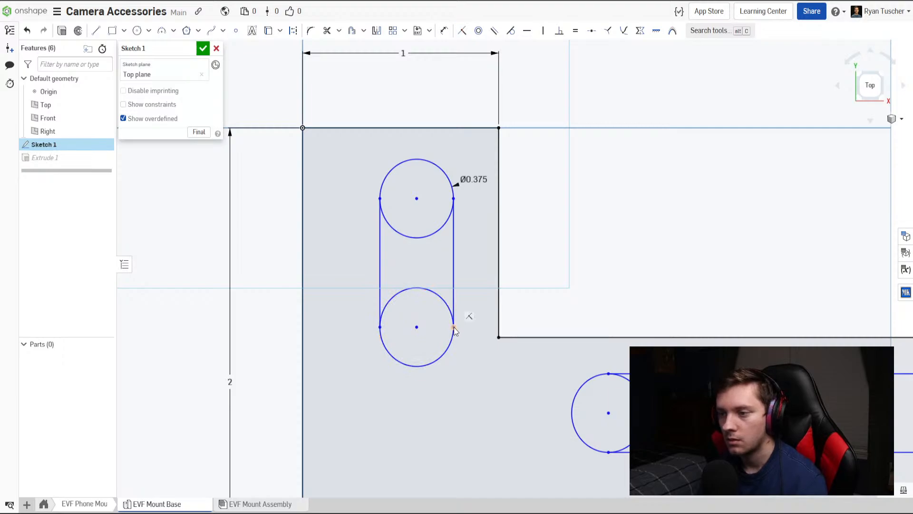
Place sketch points at the midpoints of the vertical leg's top edge and the horizontal leg's end edge.
{"action": "scroll", "coordinate": [491, 372], "scroll_direction": "down", "scroll_amount": 3}
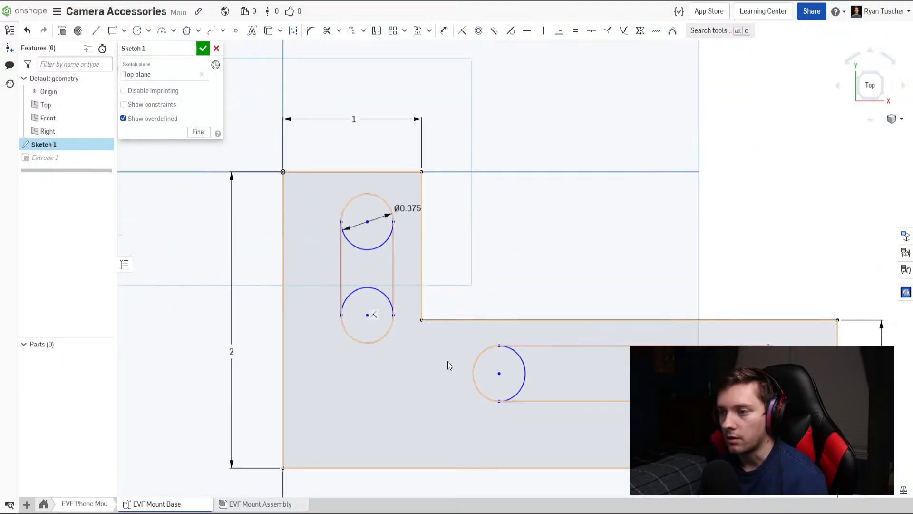
{"action": "mouse_move", "coordinate": [448, 361]}
{"action": "middle_mouse_down"}
{"action": "mouse_move", "coordinate": [404, 336]}
{"action": "mouse_move", "coordinate": [446, 333]}
{"action": "middle_mouse_up"}
{"action": "scroll", "coordinate": [402, 338], "scroll_direction": "down", "scroll_amount": 1}
{"action": "scroll", "coordinate": [372, 314], "scroll_direction": "down", "scroll_amount": 1}
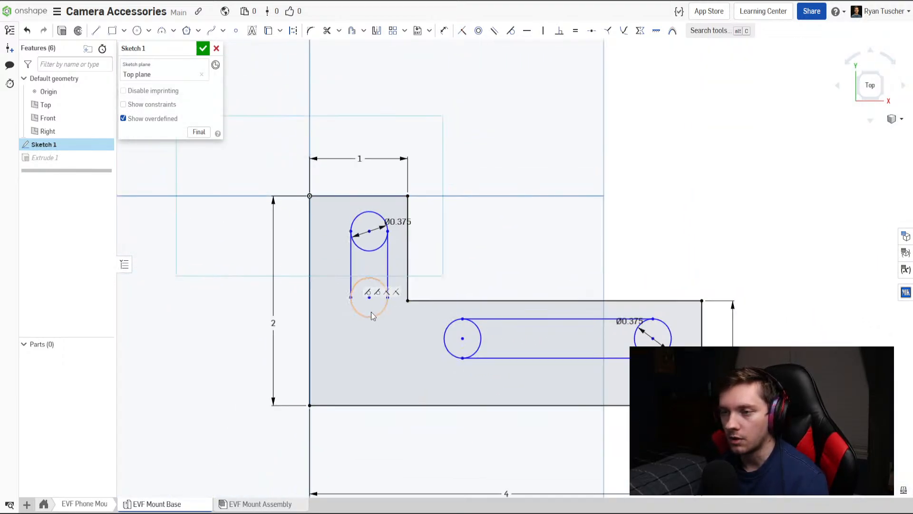
{"action": "scroll", "coordinate": [371, 312], "scroll_direction": "up", "scroll_amount": 3}
{"action": "left_click", "coordinate": [236, 31]}
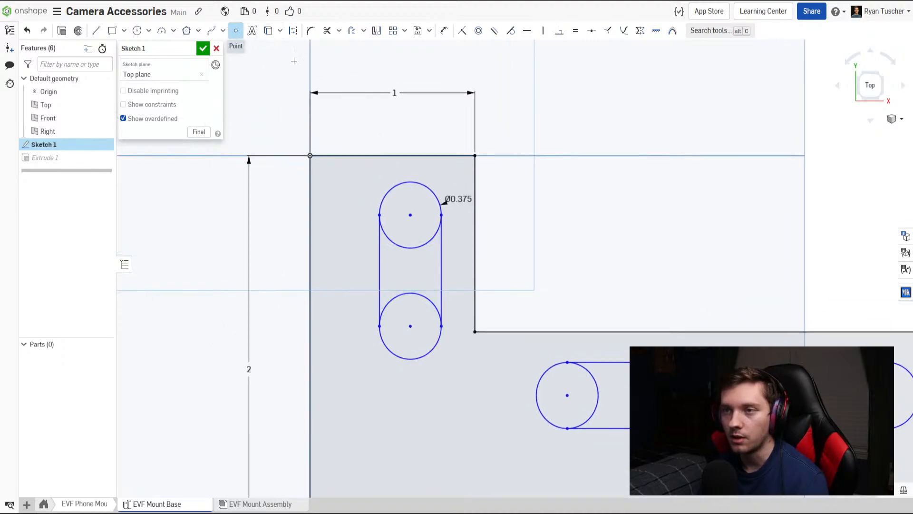
{"action": "middle_click_drag", "start_coordinate": [390, 156], "coordinate": [198, 80]}
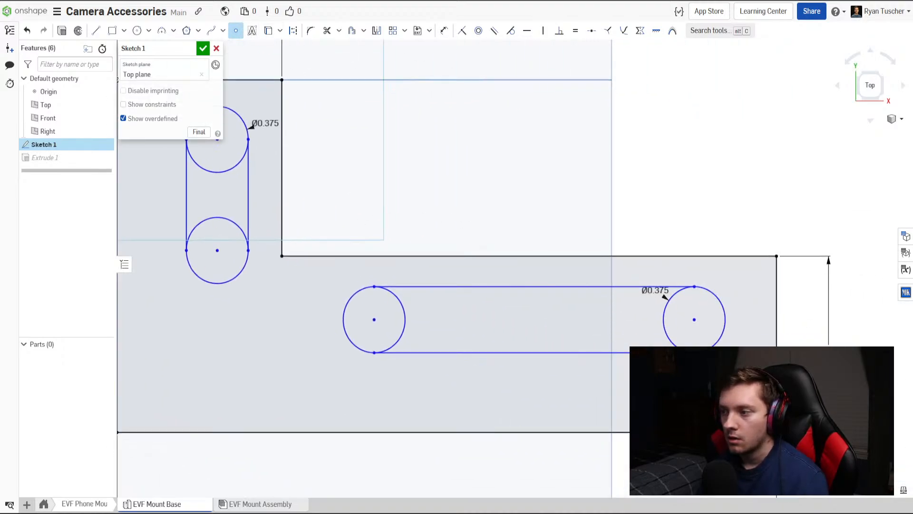
{"action": "scroll", "coordinate": [776, 342], "scroll_direction": "up", "scroll_amount": 1}
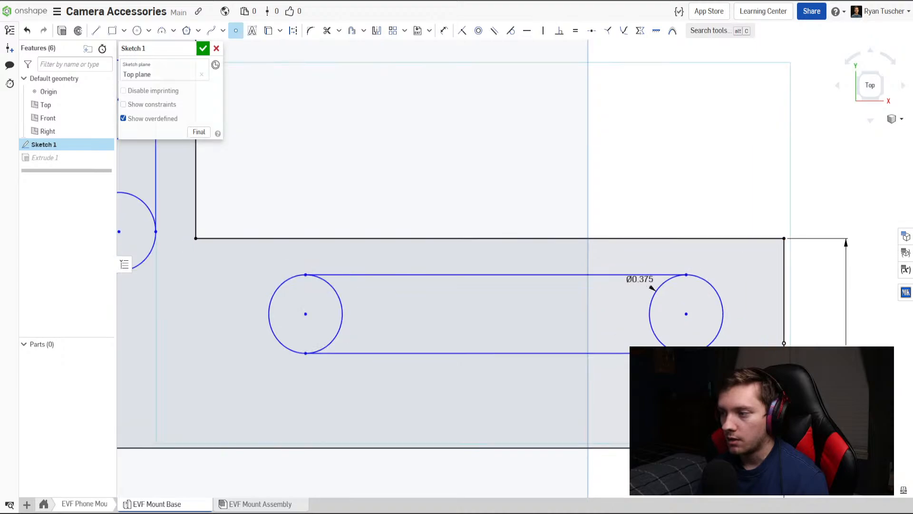
{"action": "scroll", "coordinate": [757, 327], "scroll_direction": "down", "scroll_amount": 2}
{"action": "scroll", "coordinate": [757, 327], "scroll_direction": "up", "scroll_amount": 1}
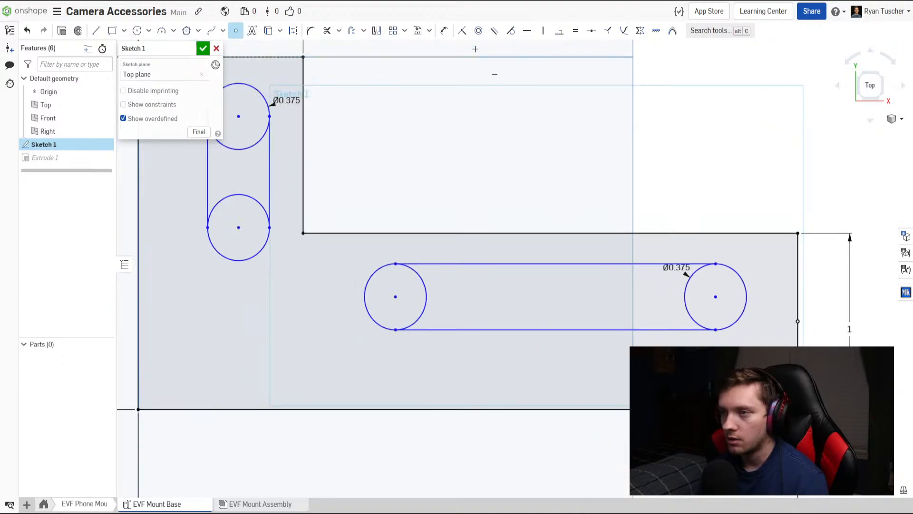
Constrain the horizontal slot's outer circle center level with the end-edge midpoint, and the vertical slot's upper circle center vertically in line with the top-edge midpoint.
{"action": "left_click", "coordinate": [527, 31]}
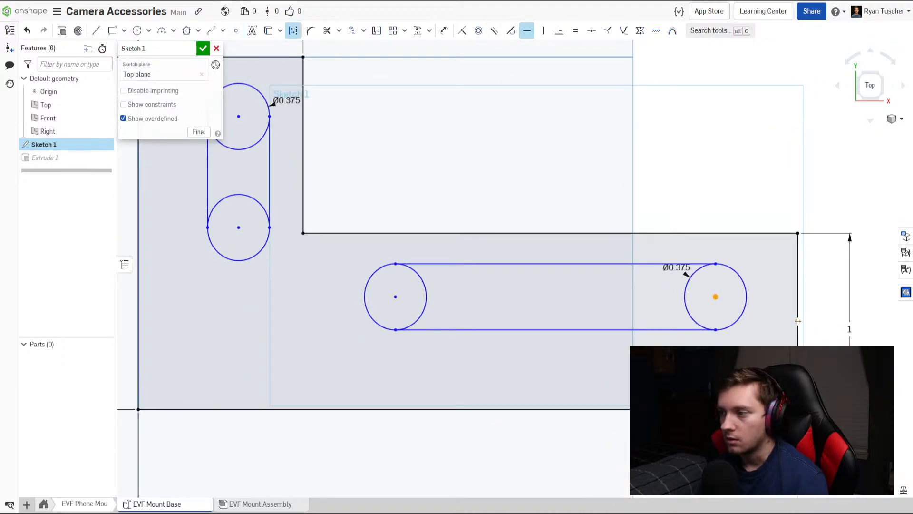
{"action": "left_click", "coordinate": [798, 322]}
{"action": "middle_click_drag", "start_coordinate": [599, 304], "coordinate": [727, 372]}
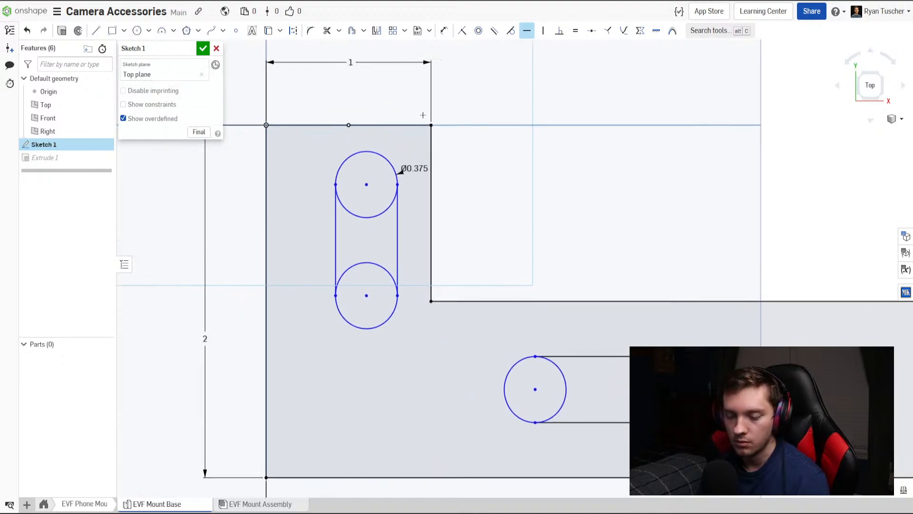
{"action": "key", "text": "v"}
{"action": "left_click", "coordinate": [349, 125]}
{"action": "scroll", "coordinate": [454, 264], "scroll_direction": "down", "scroll_amount": 3}
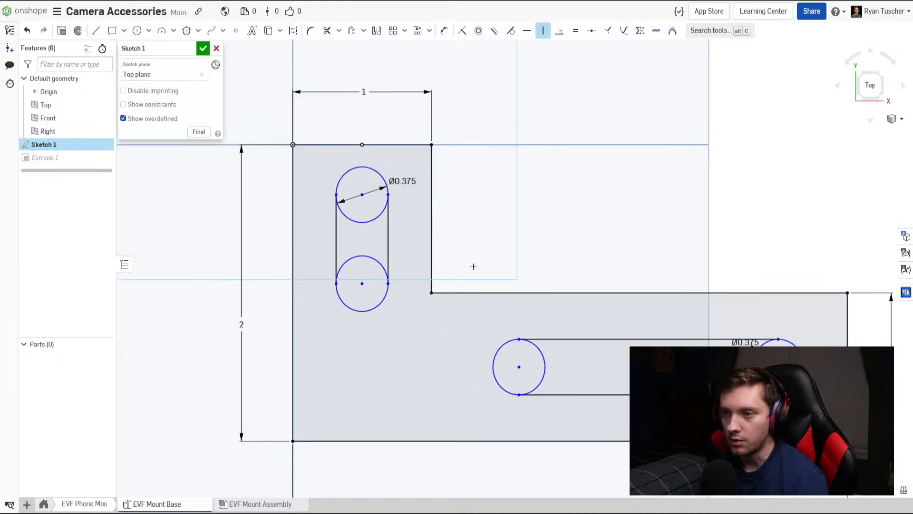
Dimension the center-to-center distance of the vertical slot's two circles as 0.625 in.
{"action": "key", "text": "t"}
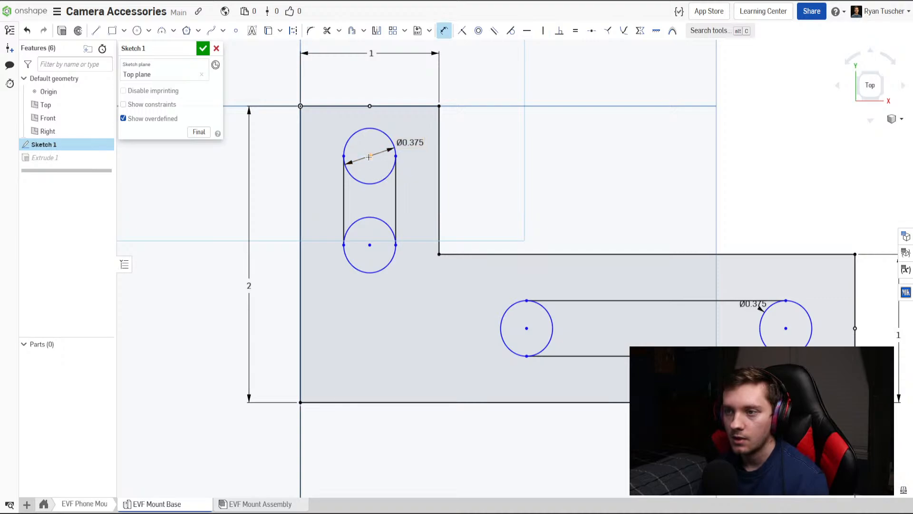
{"action": "left_click", "coordinate": [374, 246]}
{"action": "left_click", "coordinate": [330, 218]}
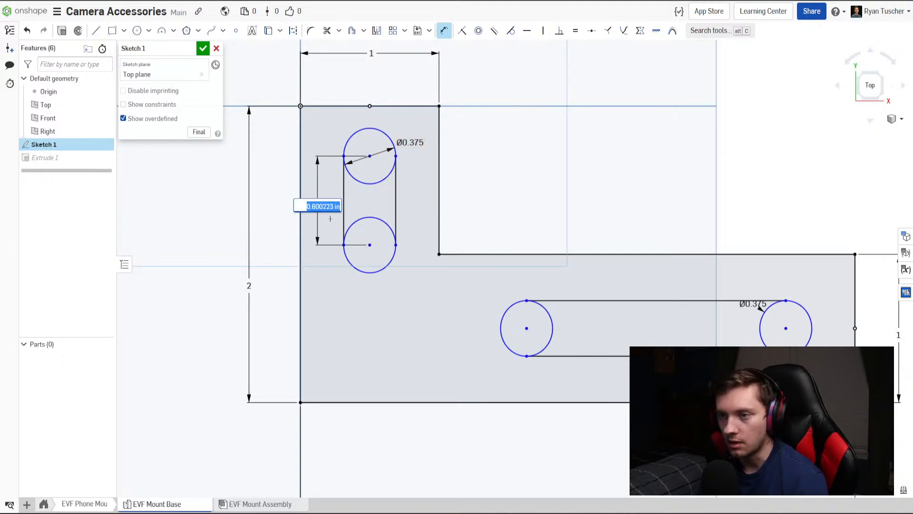
{"action": "type", "text": ".625"}
{"action": "key", "text": "Return"}
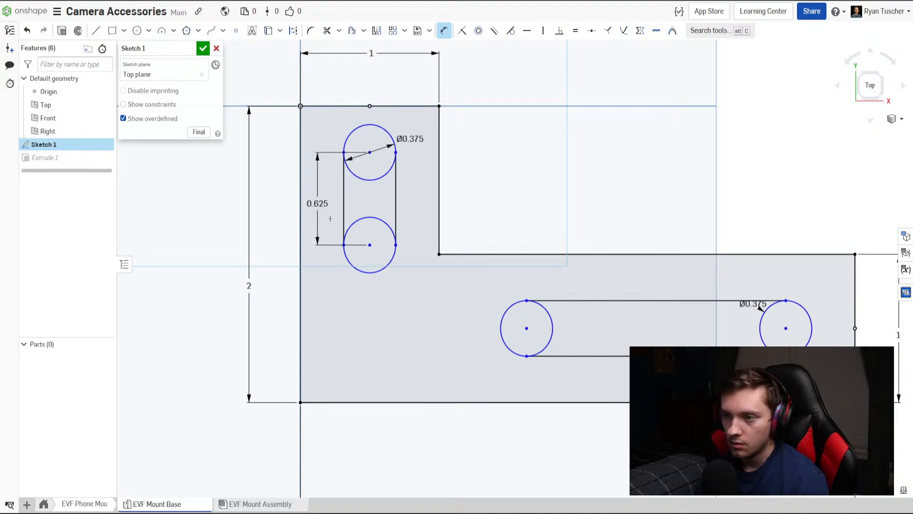
Dimension the horizontal slot's center-to-center distance as 1 in and move the slot outline toward the leg's outer end.
{"action": "middle_click_drag", "start_coordinate": [676, 310], "coordinate": [586, 291]}
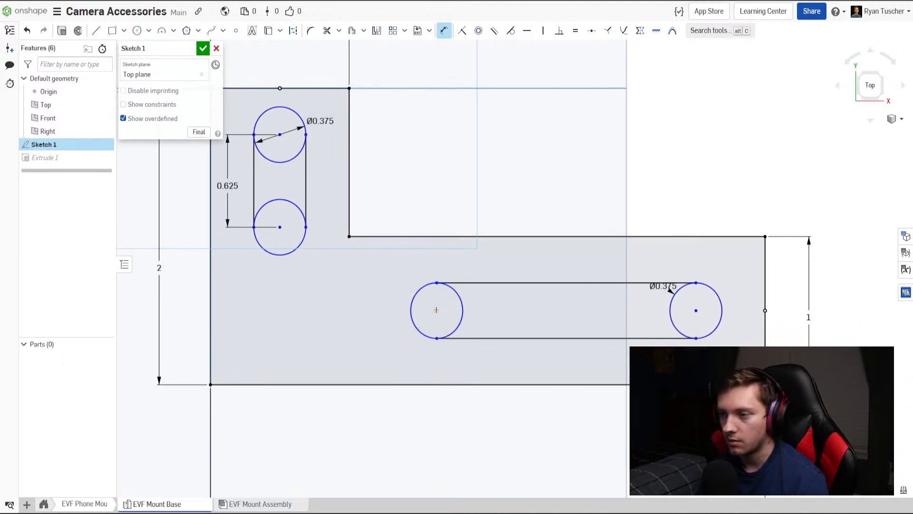
{"action": "left_click_drag", "start_coordinate": [622, 270], "coordinate": [589, 258]}
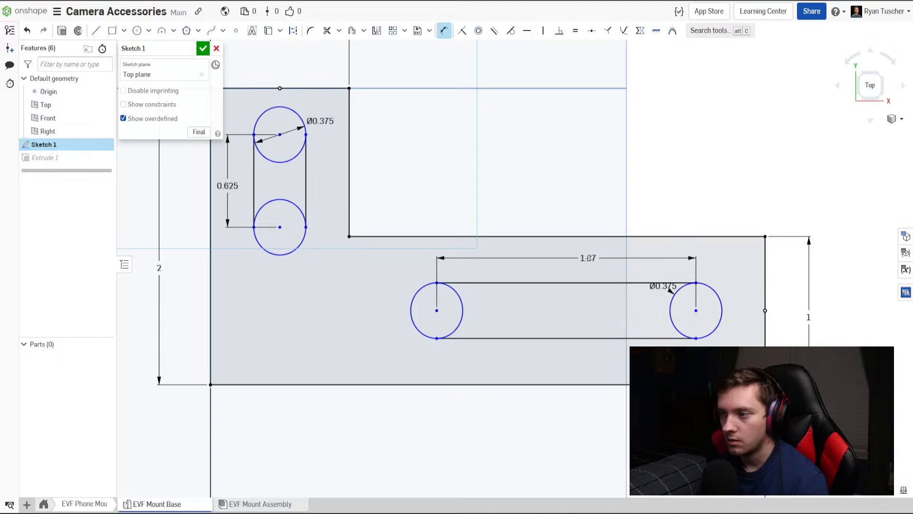
{"action": "double_click", "coordinate": [583, 258]}
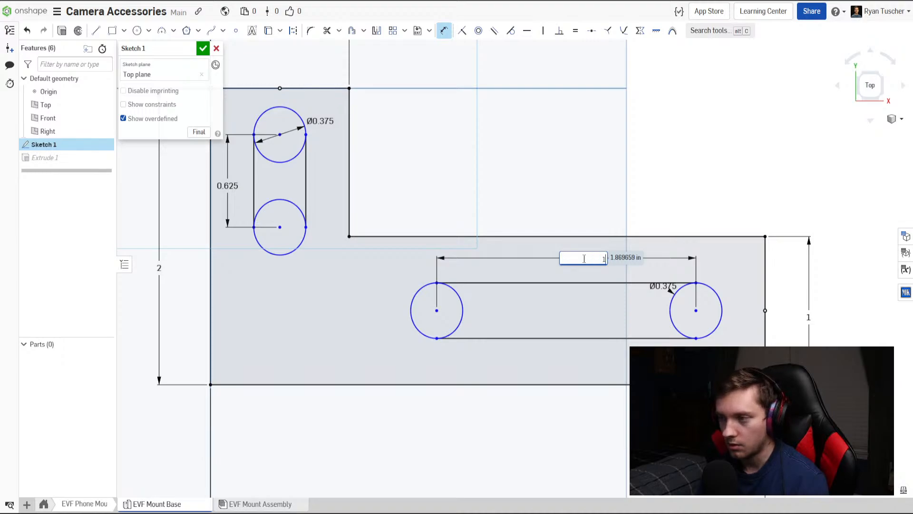
{"action": "key", "text": "Return"}
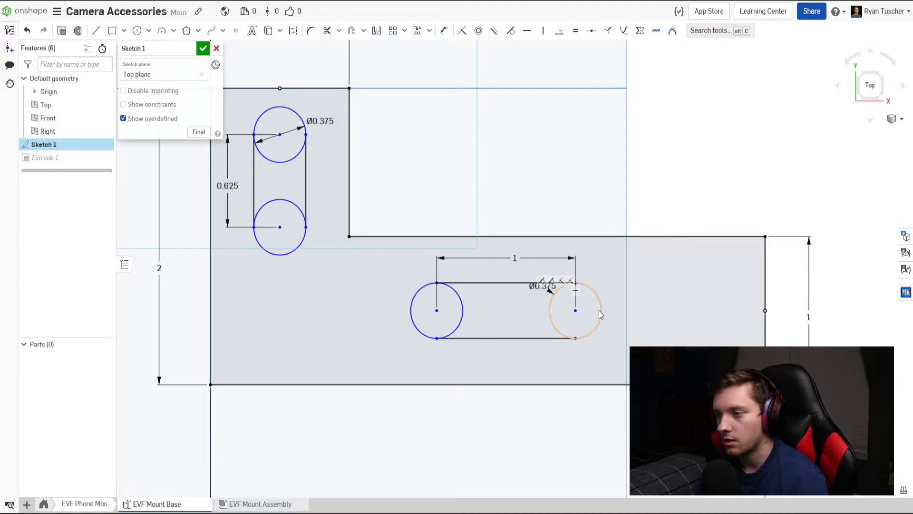
{"action": "left_click_drag", "start_coordinate": [554, 290], "coordinate": [692, 314]}
Dimension the upper circle's center 0.375 in below the midpoint of the vertical leg's top edge.
{"action": "left_click", "coordinate": [279, 135]}
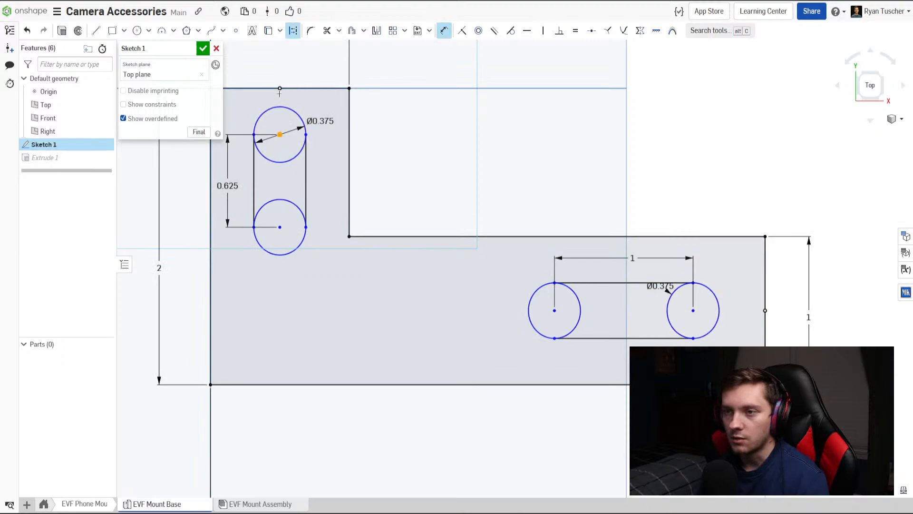
{"action": "left_click", "coordinate": [279, 89]}
{"action": "middle_click_drag", "start_coordinate": [234, 118], "coordinate": [316, 139]}
{"action": "left_click", "coordinate": [314, 133]}
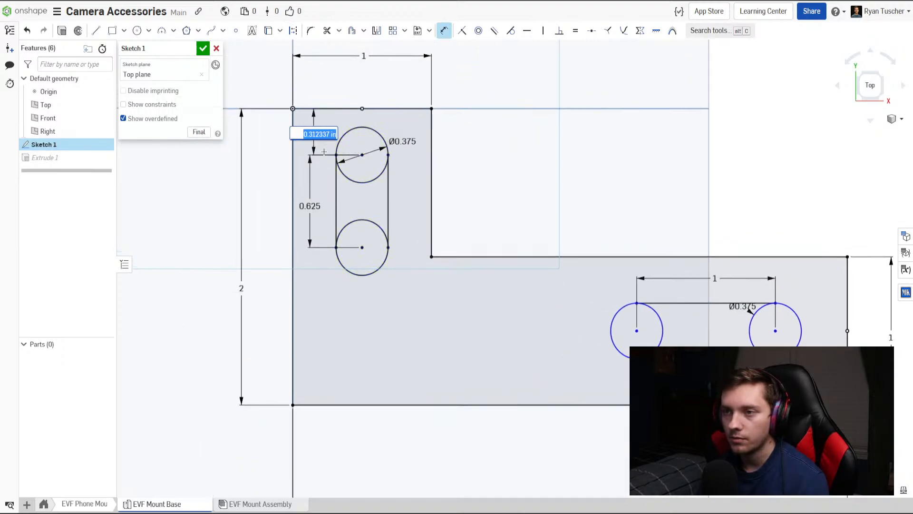
{"action": "key", "text": "BackSpace"}
{"action": "type", "text": ".375"}
{"action": "key", "text": "Return"}
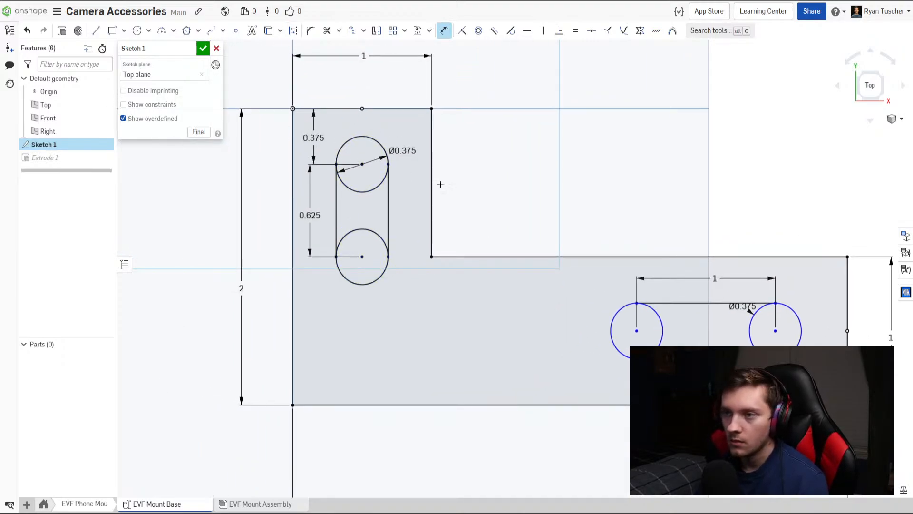
Dimension the center of the horizontal slot's outer circle 0.375 in from the midpoint of the leg's end edge.
{"action": "middle_click_drag", "start_coordinate": [652, 284], "coordinate": [479, 263]}
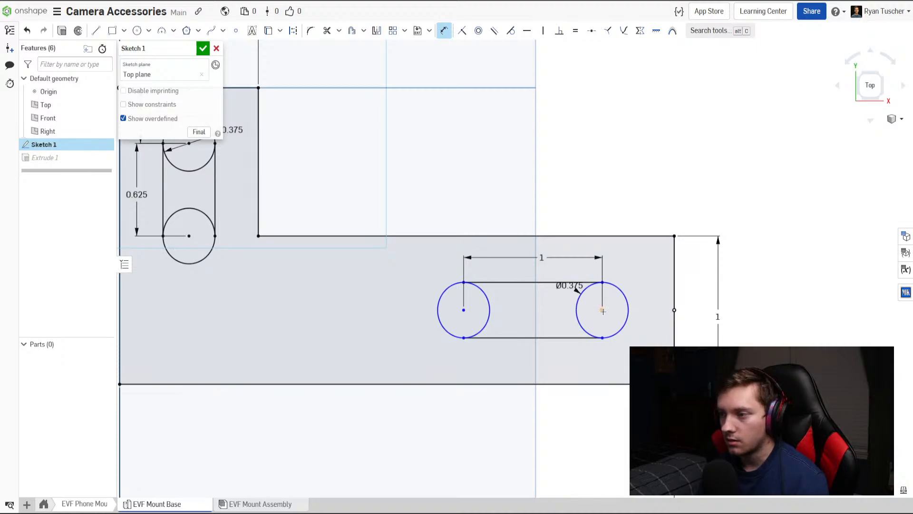
{"action": "left_click", "coordinate": [675, 309]}
{"action": "left_click", "coordinate": [652, 280]}
{"action": "key", "text": "BackSpace"}
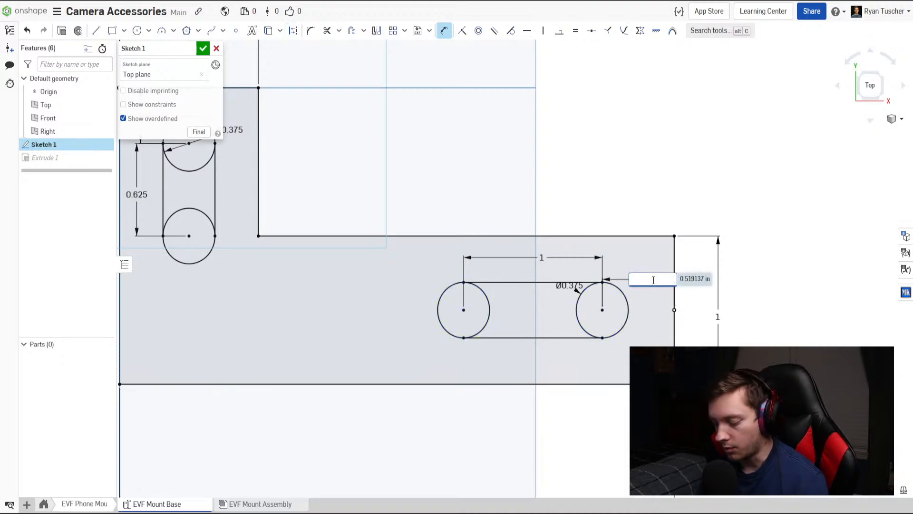
{"action": "type", "text": ".375"}
{"action": "key", "text": "Return"}
{"action": "scroll", "coordinate": [666, 310], "scroll_direction": "down", "scroll_amount": 3}
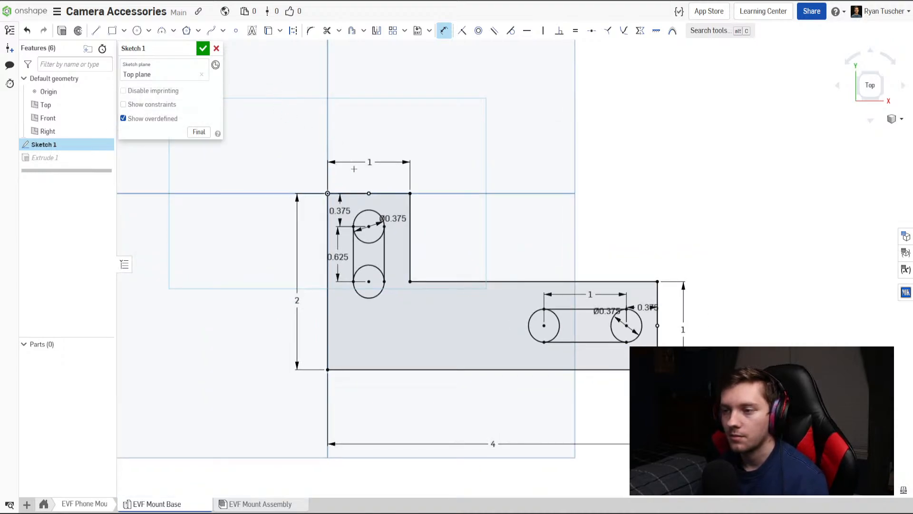
Accept the edited slot sketch and open the EVF Mount Assembly.
{"action": "left_click", "coordinate": [203, 48]}
{"action": "right_click_drag", "start_coordinate": [387, 333], "coordinate": [363, 261]}
{"action": "right_click_drag", "start_coordinate": [407, 371], "coordinate": [353, 396]}
{"action": "left_click", "coordinate": [279, 503]}
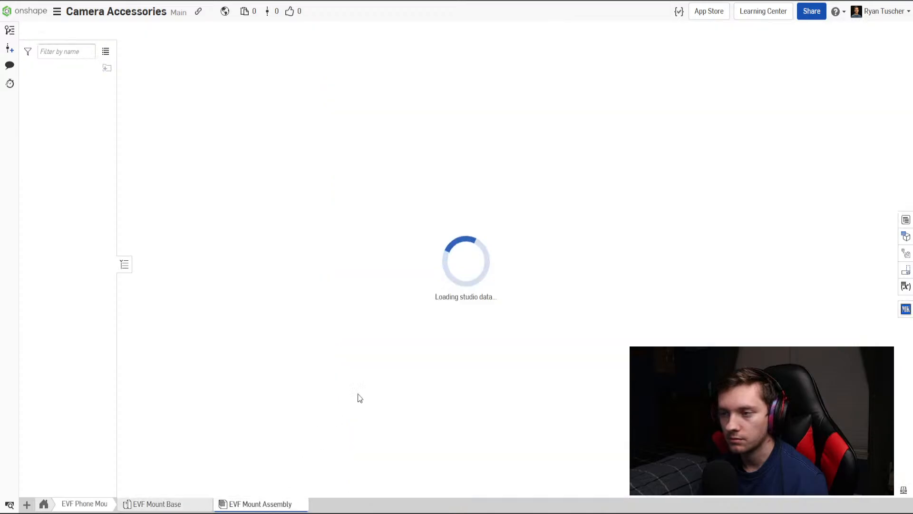
Reposition the L-shaped plate over the camera's hot shoe and inspect its placement from several sides.
{"action": "right_click_drag", "start_coordinate": [552, 313], "coordinate": [457, 260]}
{"action": "left_click", "coordinate": [458, 260]}
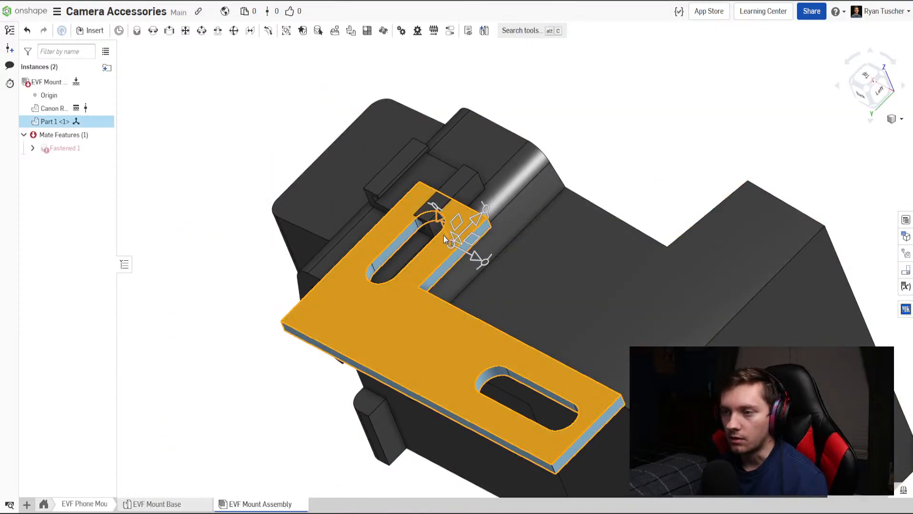
{"action": "left_click_drag", "start_coordinate": [454, 222], "coordinate": [416, 181]}
{"action": "left_click", "coordinate": [612, 159]}
{"action": "right_click_drag", "start_coordinate": [612, 158], "coordinate": [520, 235]}
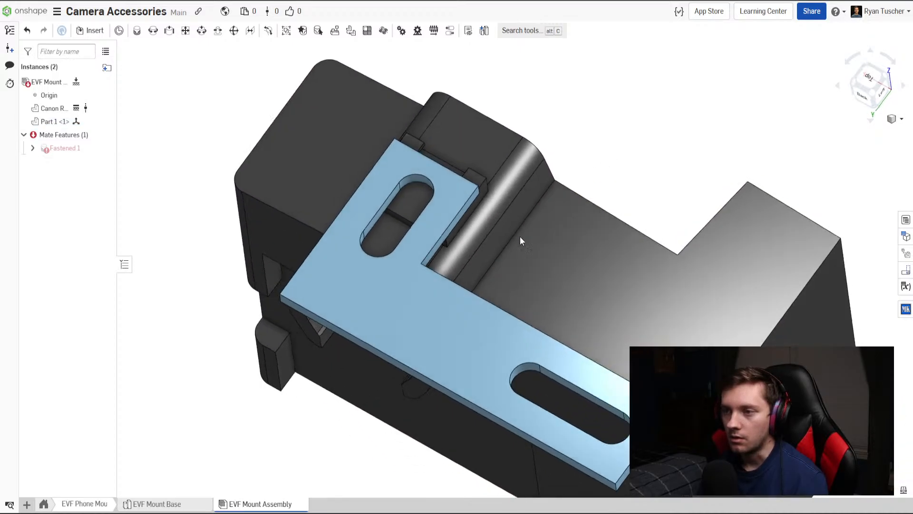
{"action": "left_click", "coordinate": [448, 198]}
{"action": "left_click_drag", "start_coordinate": [459, 176], "coordinate": [482, 156]}
{"action": "left_click", "coordinate": [613, 140]}
{"action": "right_click_drag", "start_coordinate": [614, 141], "coordinate": [579, 210]}
{"action": "scroll", "coordinate": [523, 333], "scroll_direction": "down", "scroll_amount": 3}
{"action": "scroll", "coordinate": [444, 237], "scroll_direction": "up", "scroll_amount": 3}
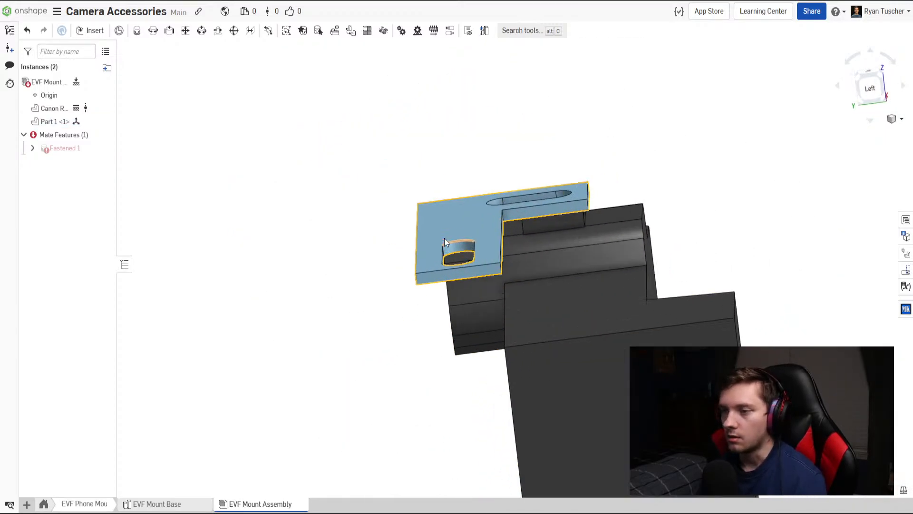
{"action": "right_click_drag", "start_coordinate": [444, 238], "coordinate": [492, 264]}
{"action": "right_click_drag", "start_coordinate": [551, 258], "coordinate": [538, 281]}
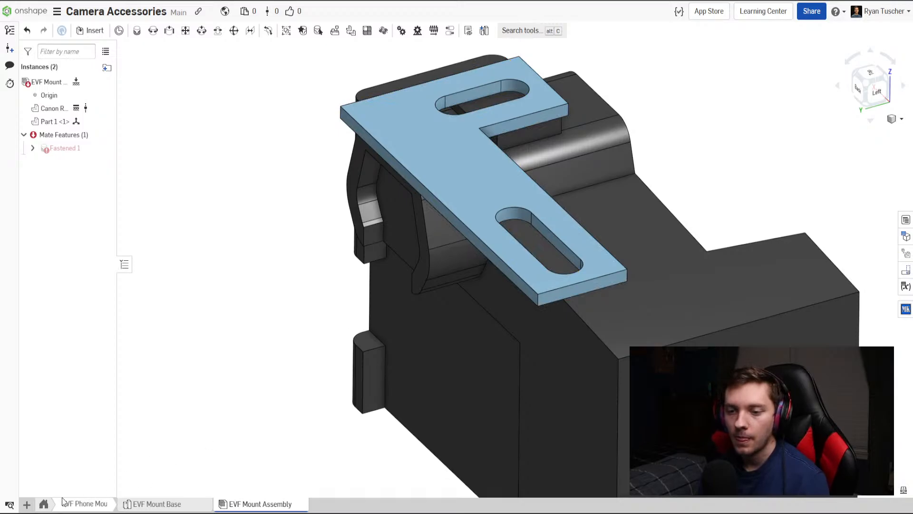
Open the Spinning Shoe Asmbly from the Spinning Shoe folder and examine the shoe stack mounted on the camera.
{"action": "left_click", "coordinate": [49, 505]}
{"action": "left_click", "coordinate": [111, 506]}
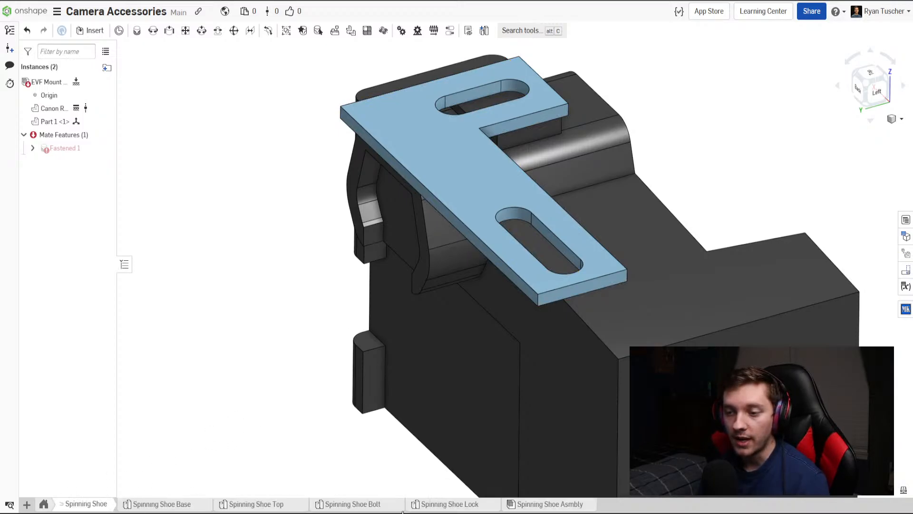
{"action": "left_click", "coordinate": [536, 505]}
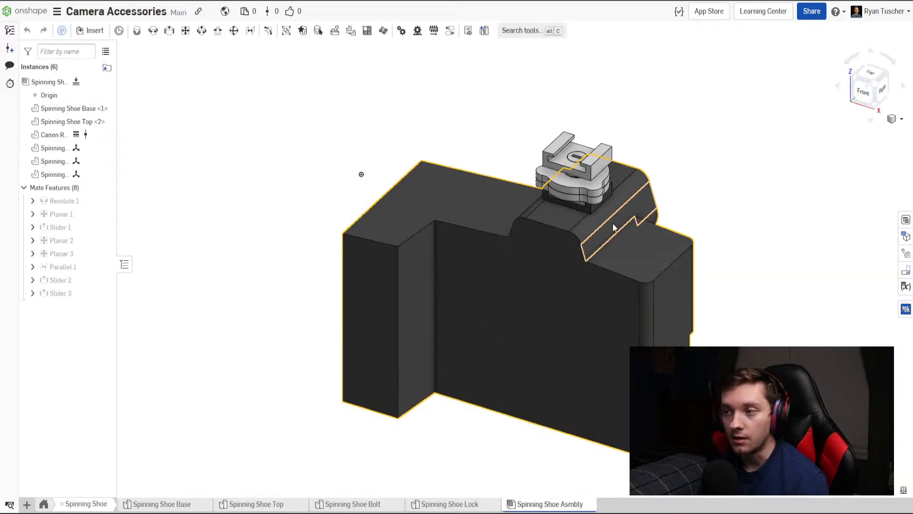
{"action": "scroll", "coordinate": [552, 265], "scroll_direction": "up", "scroll_amount": 8}
{"action": "middle_click_drag", "start_coordinate": [553, 271], "coordinate": [601, 252]}
{"action": "scroll", "coordinate": [601, 253], "scroll_direction": "down", "scroll_amount": 2}
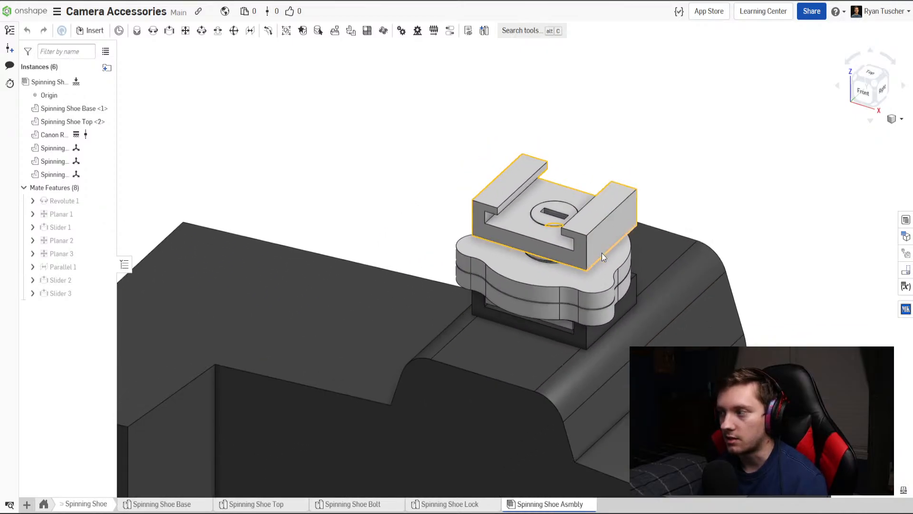
{"action": "right_click_drag", "start_coordinate": [601, 253], "coordinate": [506, 305]}
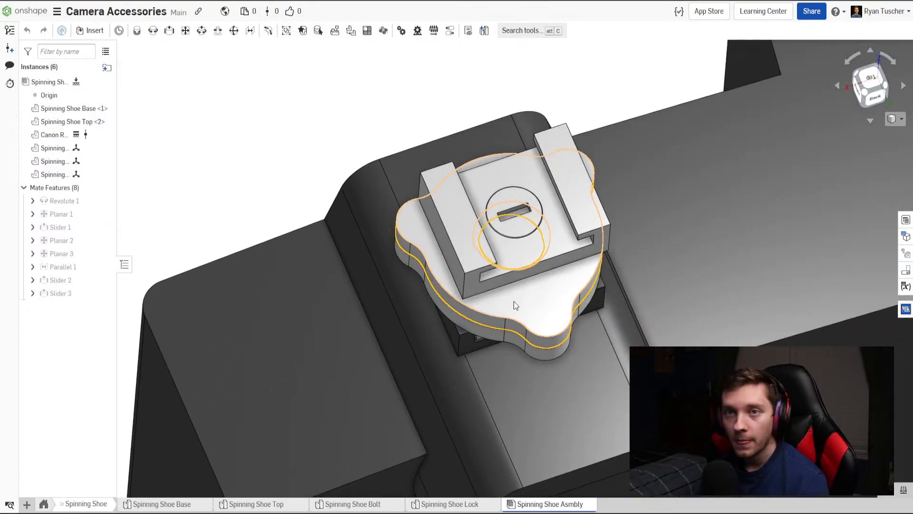
Examine from the back how the threaded bolt passes through the locking discs between the shoe base and top.
{"action": "key", "text": "shift+2"}
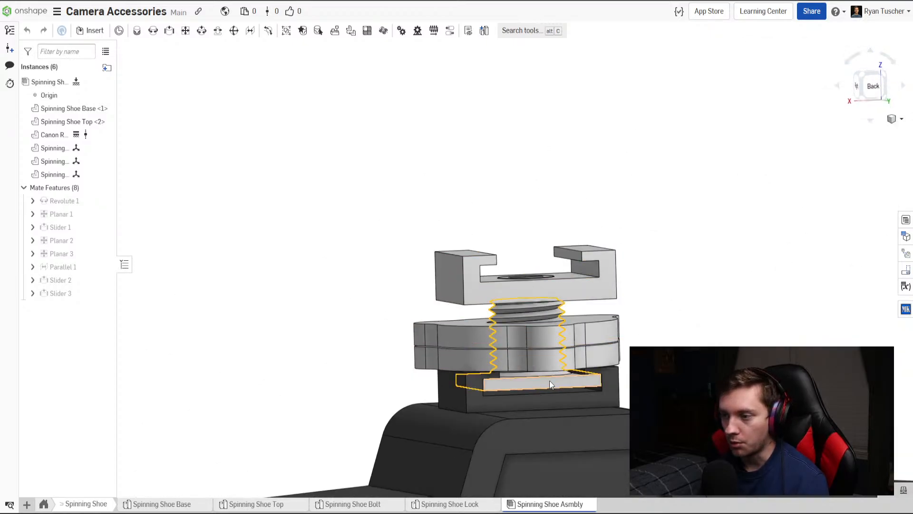
{"action": "scroll", "coordinate": [569, 374], "scroll_direction": "up", "scroll_amount": 5}
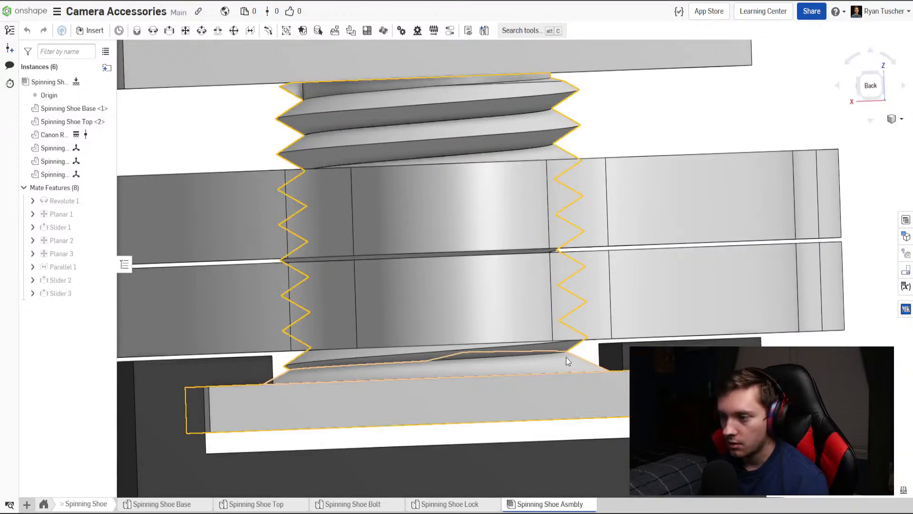
{"action": "right_click_drag", "start_coordinate": [561, 364], "coordinate": [560, 369]}
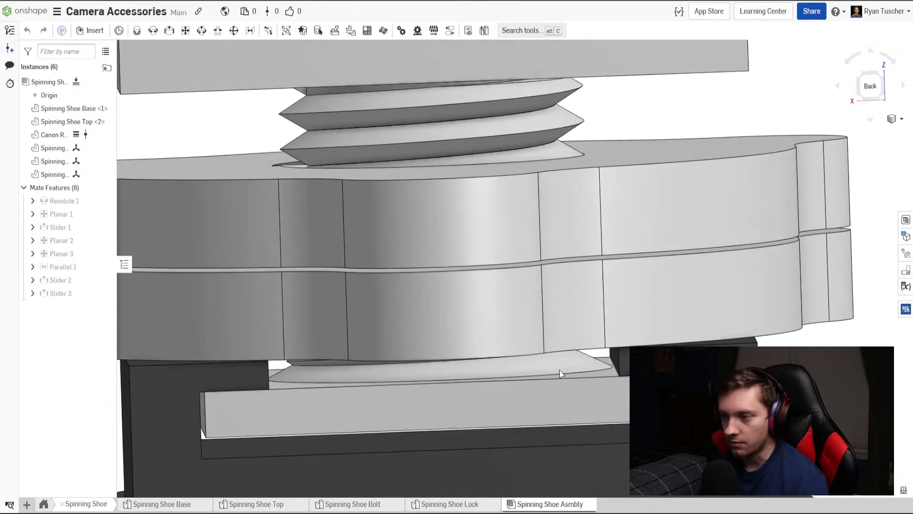
{"action": "scroll", "coordinate": [559, 370], "scroll_direction": "down", "scroll_amount": 5}
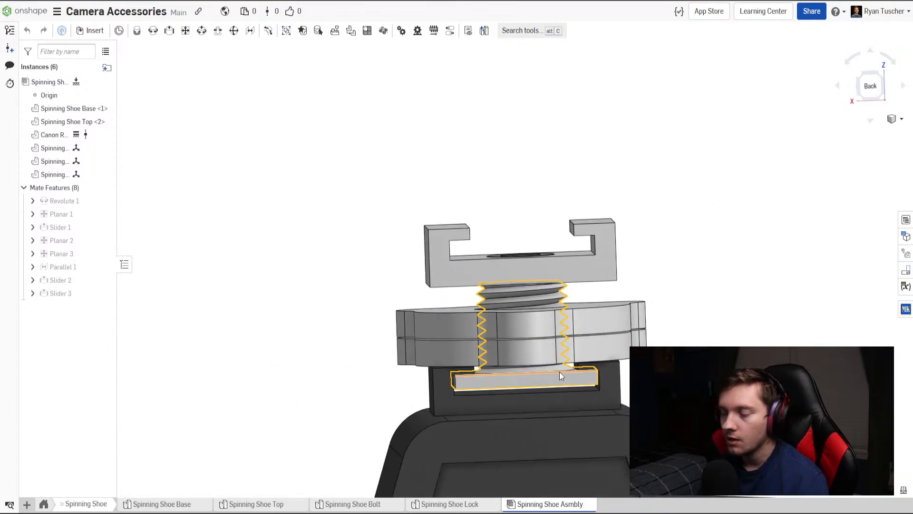
{"action": "scroll", "coordinate": [555, 367], "scroll_direction": "down", "scroll_amount": 3}
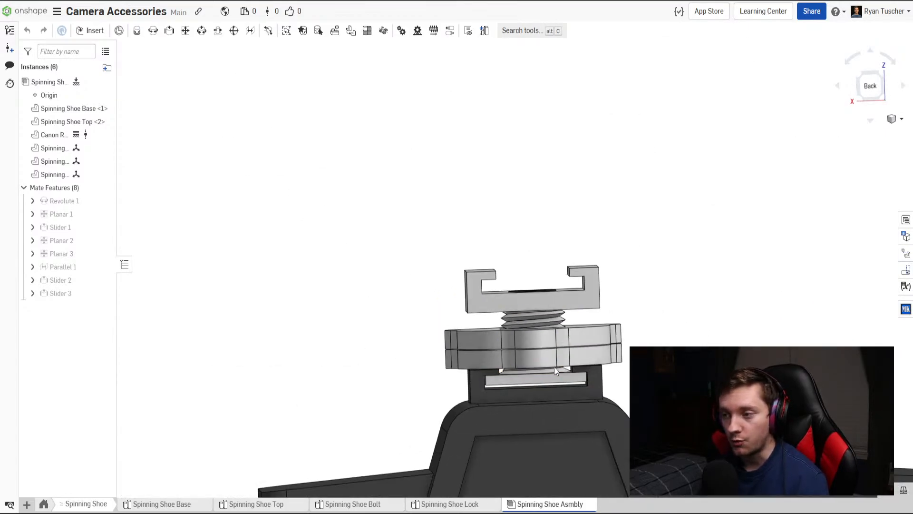
{"action": "right_click_drag", "start_coordinate": [555, 366], "coordinate": [560, 380]}
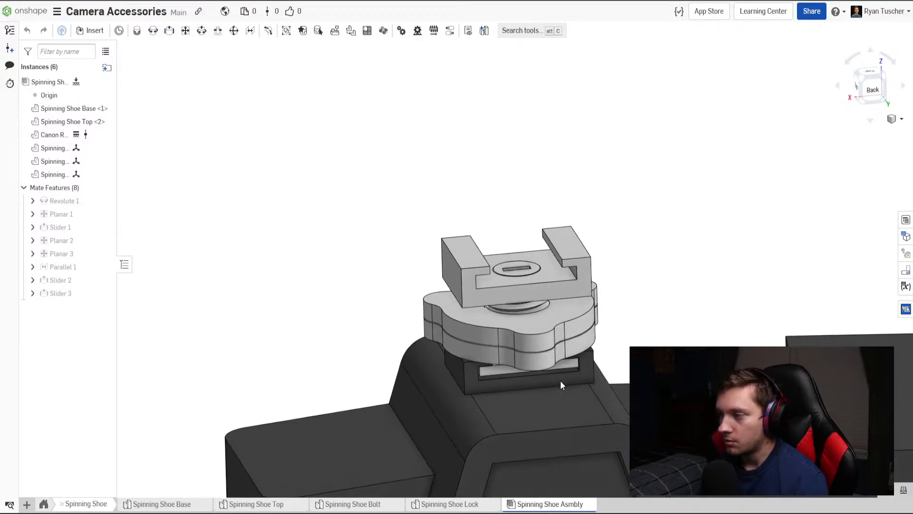
{"action": "scroll", "coordinate": [538, 301], "scroll_direction": "up", "scroll_amount": 3}
{"action": "right_click_drag", "start_coordinate": [539, 298], "coordinate": [538, 290]}
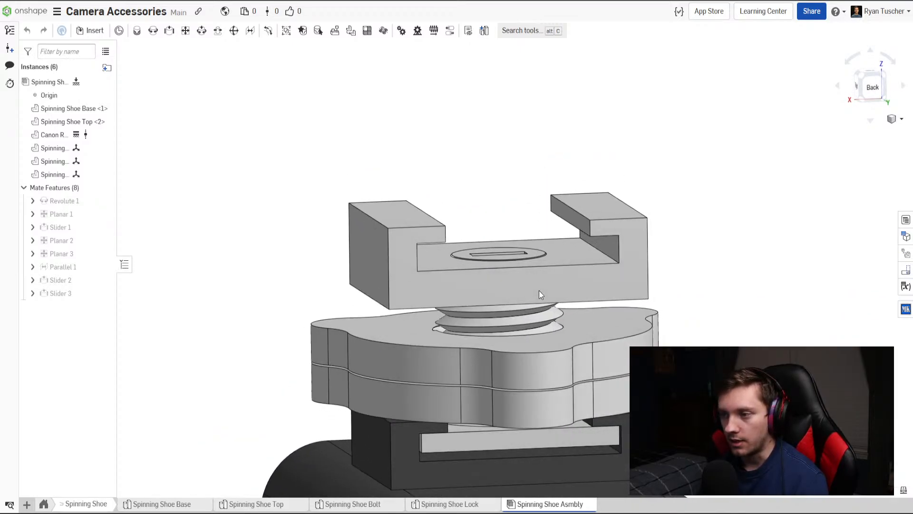
{"action": "scroll", "coordinate": [515, 359], "scroll_direction": "down", "scroll_amount": 3}
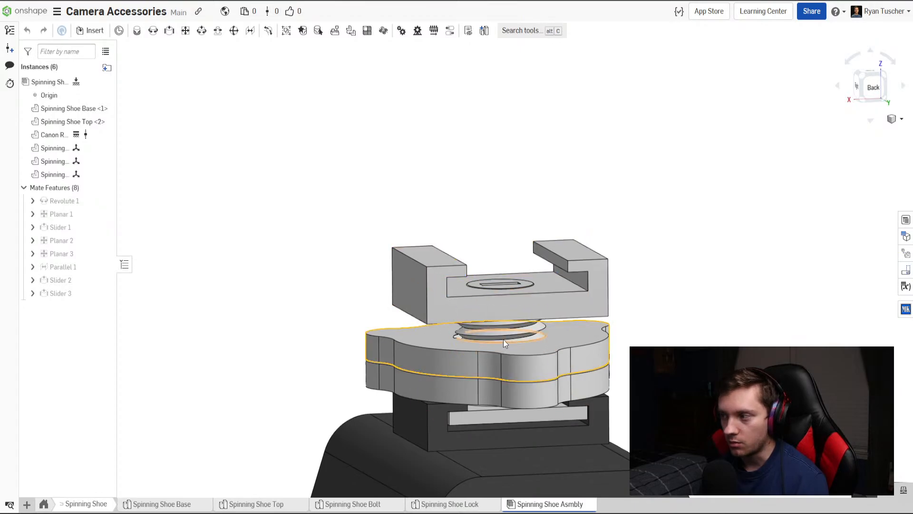
Return to the EVF Mount Assembly in the EVF Phone Mount folder and inspect the slotted plate on the camera.
{"action": "left_click", "coordinate": [47, 506]}
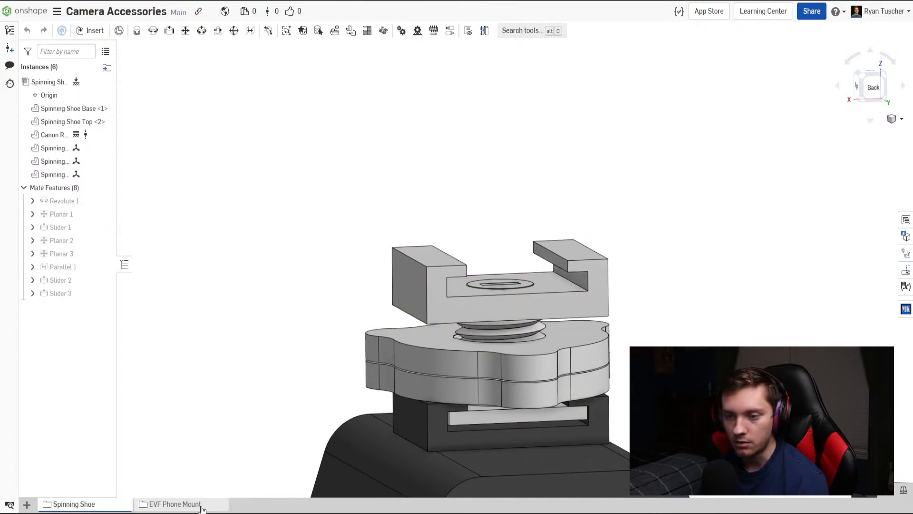
{"action": "left_click", "coordinate": [185, 506]}
{"action": "left_click", "coordinate": [241, 505]}
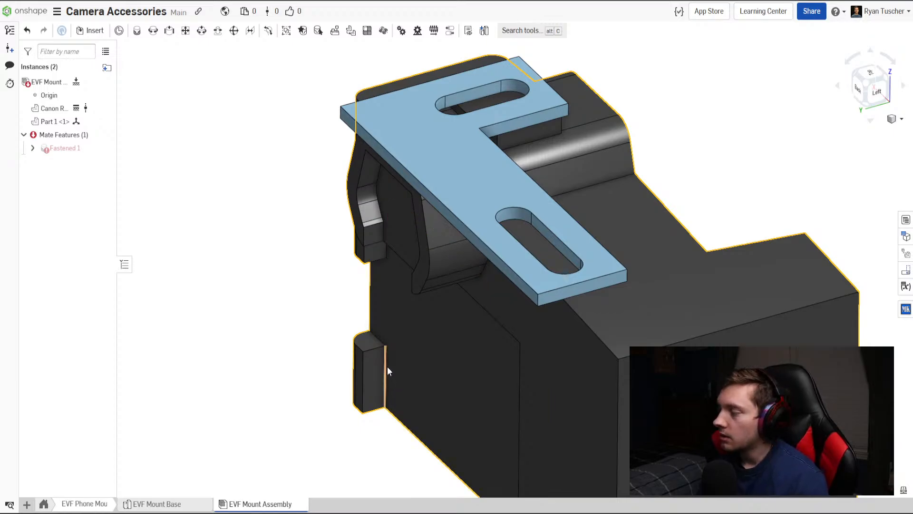
{"action": "right_click_drag", "start_coordinate": [370, 347], "coordinate": [430, 315]}
{"action": "scroll", "coordinate": [399, 326], "scroll_direction": "down", "scroll_amount": 5}
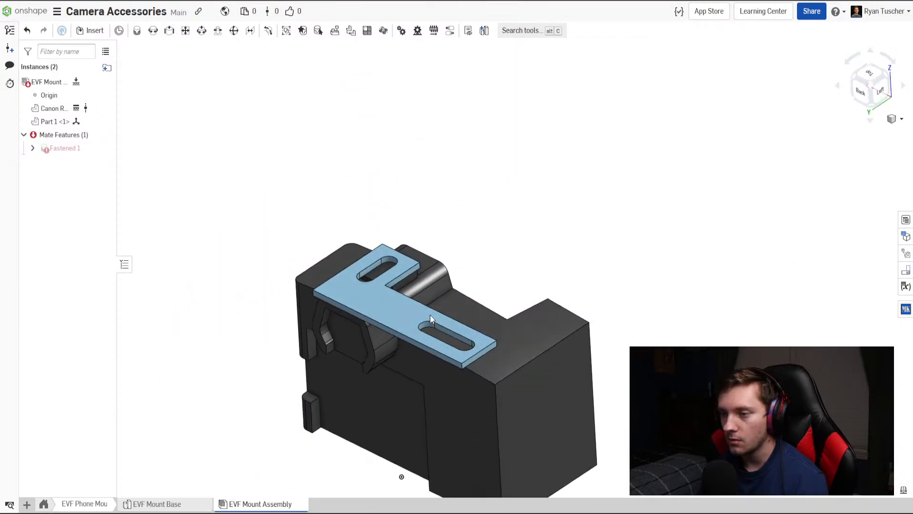
{"action": "scroll", "coordinate": [375, 332], "scroll_direction": "up", "scroll_amount": 3}
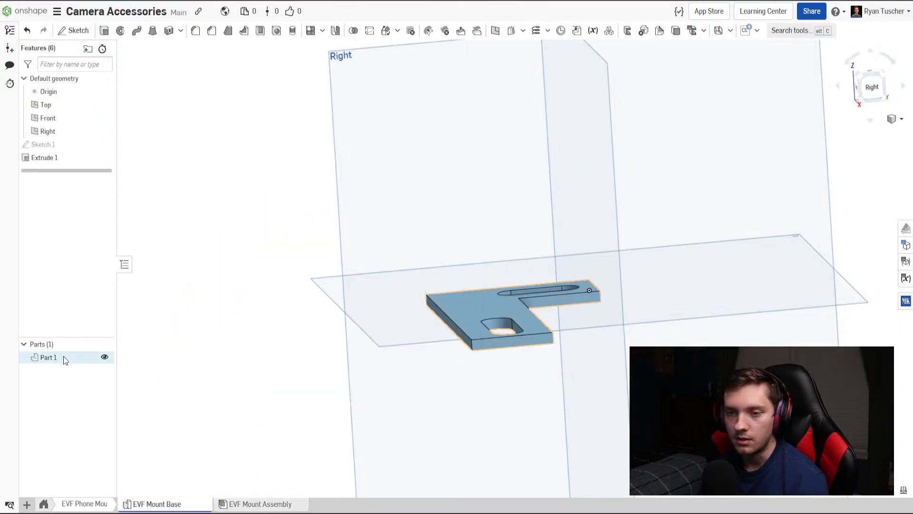
Rename Part 1 in the EVF Mount Base studio as EVF Mount Base.
{"action": "right_click", "coordinate": [64, 356]}
{"action": "left_click", "coordinate": [97, 367]}
{"action": "type", "text": "EV"}
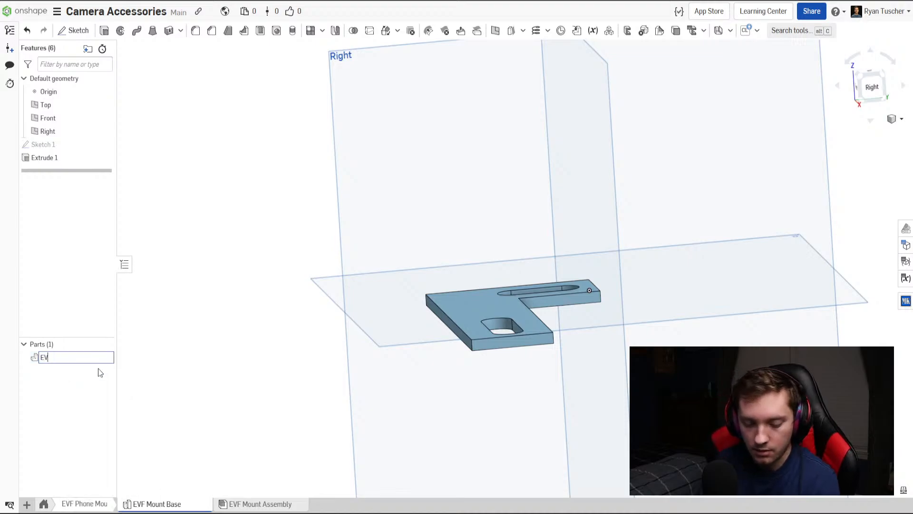
{"action": "type", "text": "F Mount Base"}
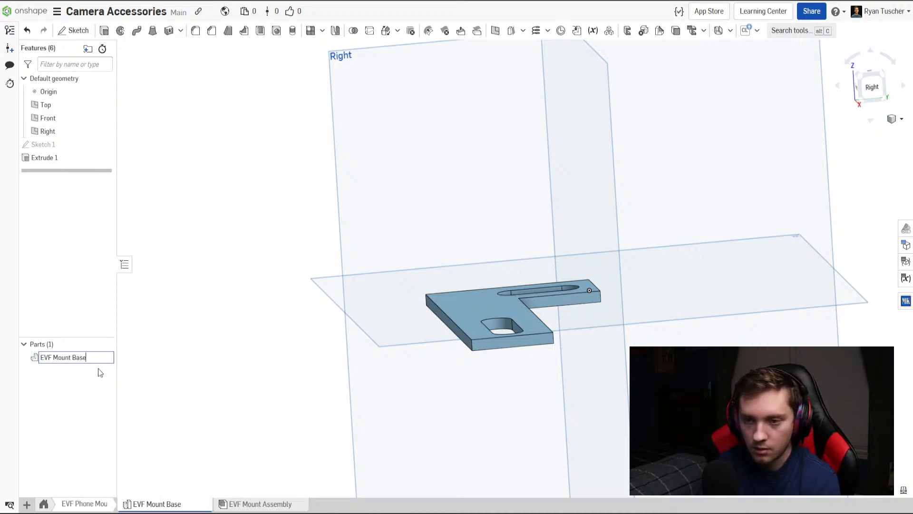
{"action": "key", "text": "Return"}
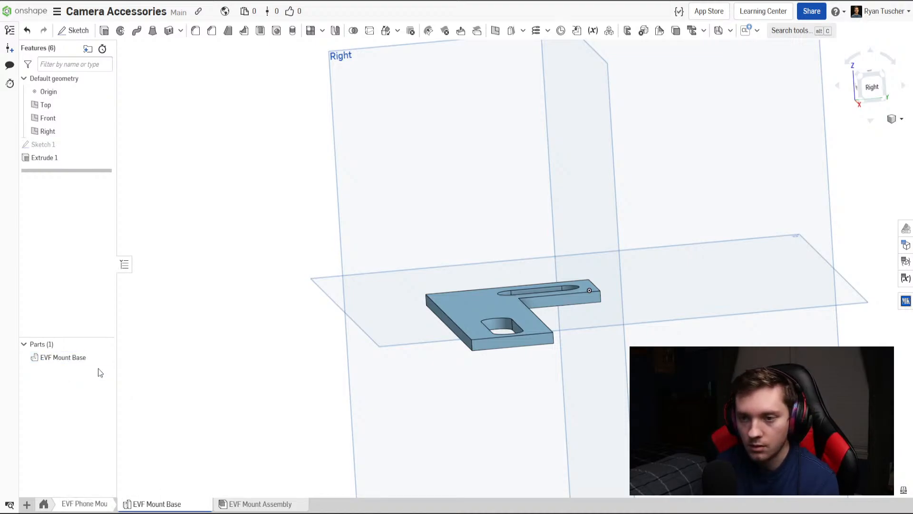
Reopen the EVF Mount Assembly and examine how the plate's two slots sit relative to the camera body and hot shoe.
{"action": "left_click", "coordinate": [276, 505]}
{"action": "right_click_drag", "start_coordinate": [477, 353], "coordinate": [582, 340]}
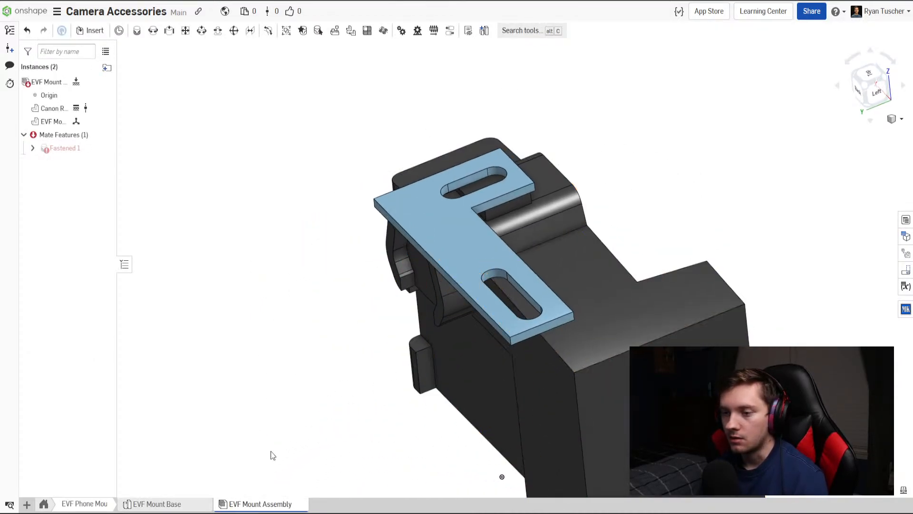
{"action": "scroll", "coordinate": [518, 300], "scroll_direction": "up", "scroll_amount": 5}
{"action": "right_click_drag", "start_coordinate": [532, 281], "coordinate": [512, 290]}
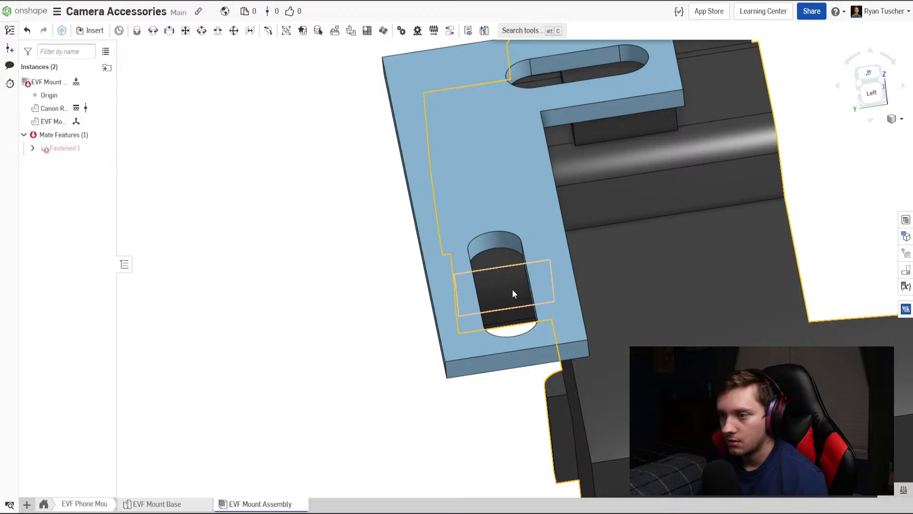
{"action": "mouse_move", "coordinate": [512, 289]}
{"action": "right_mouse_down"}
{"action": "mouse_move", "coordinate": [531, 284]}
{"action": "mouse_move", "coordinate": [523, 282]}
{"action": "mouse_move", "coordinate": [529, 327]}
{"action": "mouse_move", "coordinate": [530, 284]}
{"action": "mouse_move", "coordinate": [549, 279]}
{"action": "mouse_move", "coordinate": [506, 281]}
{"action": "mouse_move", "coordinate": [507, 298]}
{"action": "right_mouse_up"}
{"action": "right_click", "coordinate": [506, 292]}
{"action": "left_click", "coordinate": [385, 270]}
{"action": "scroll", "coordinate": [385, 291], "scroll_direction": "down", "scroll_amount": 3}
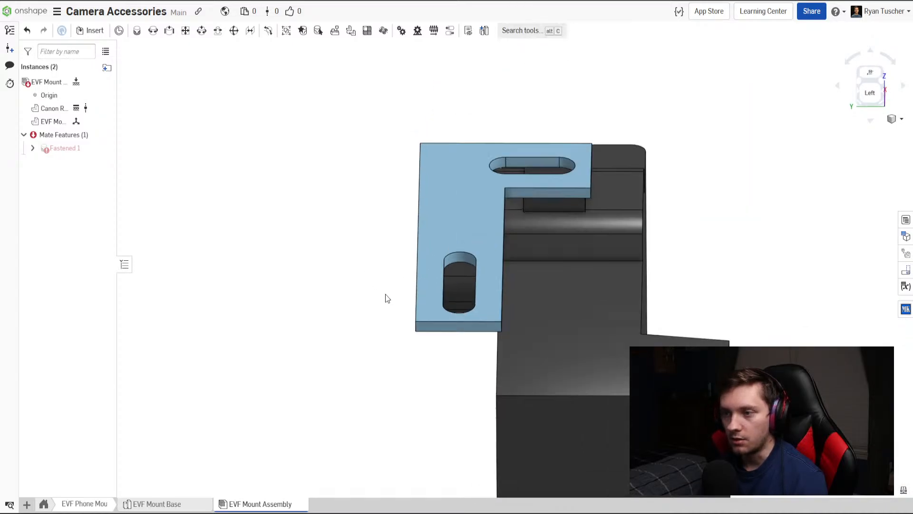
{"action": "right_click_drag", "start_coordinate": [451, 293], "coordinate": [393, 320]}
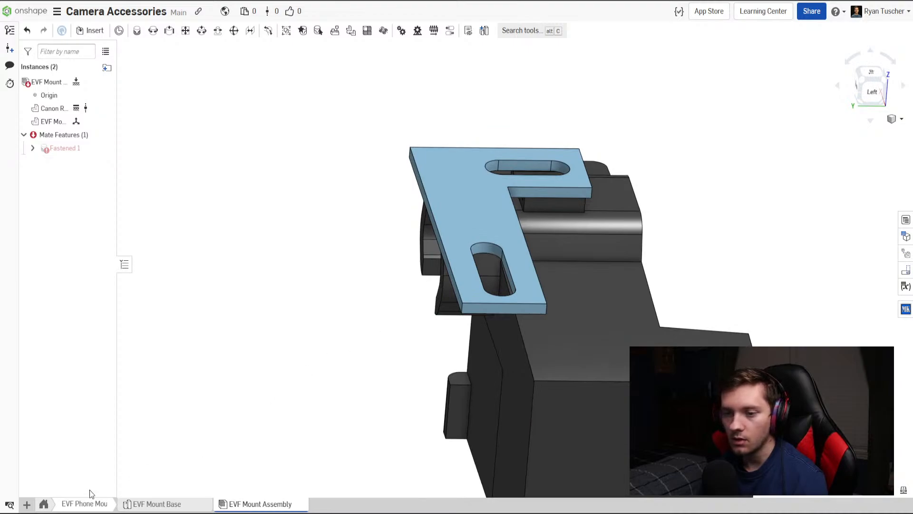
Create a new part studio in the EVF Phone Mount folder and rename it 90 Degree Connector.
{"action": "left_click", "coordinate": [27, 504]}
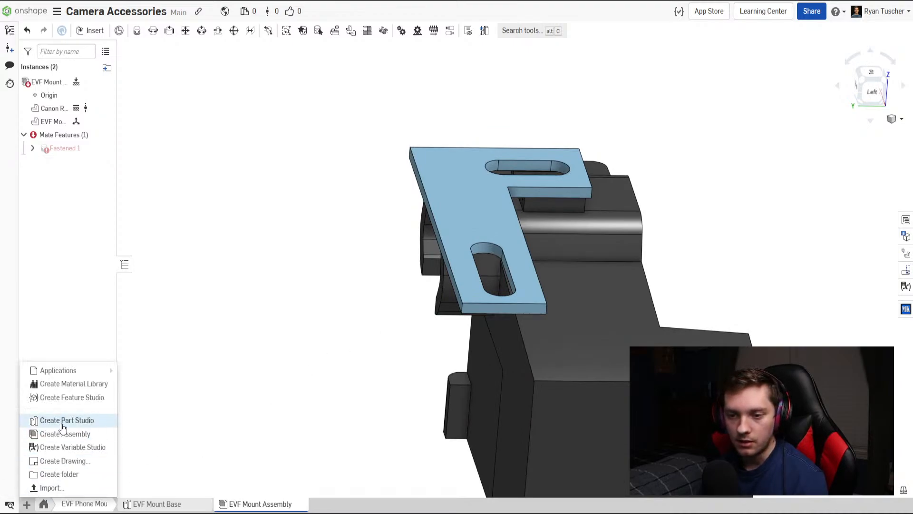
{"action": "left_click", "coordinate": [67, 421]}
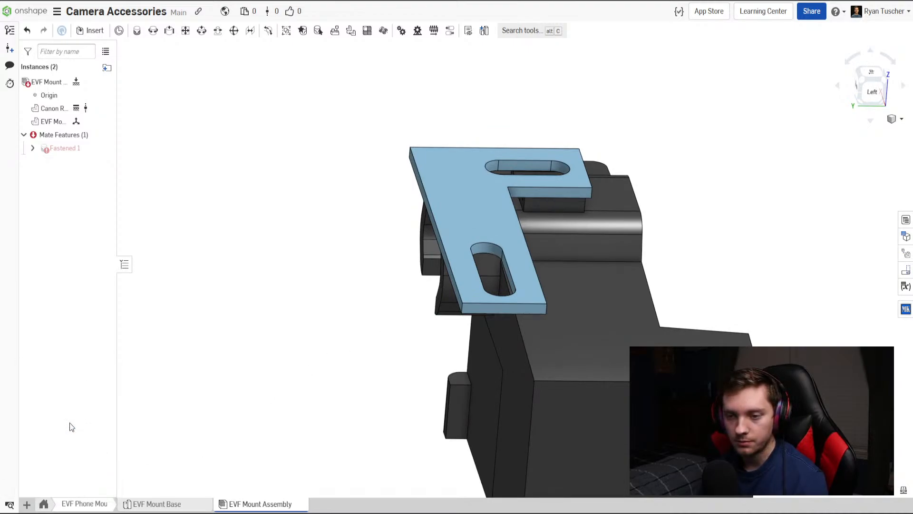
{"action": "right_click", "coordinate": [344, 504]}
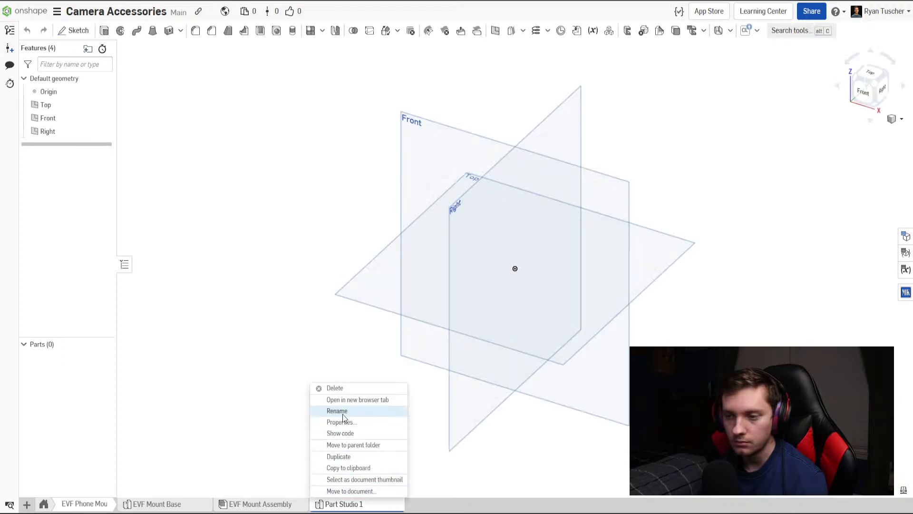
{"action": "left_click", "coordinate": [342, 411]}
{"action": "type", "text": "90"}
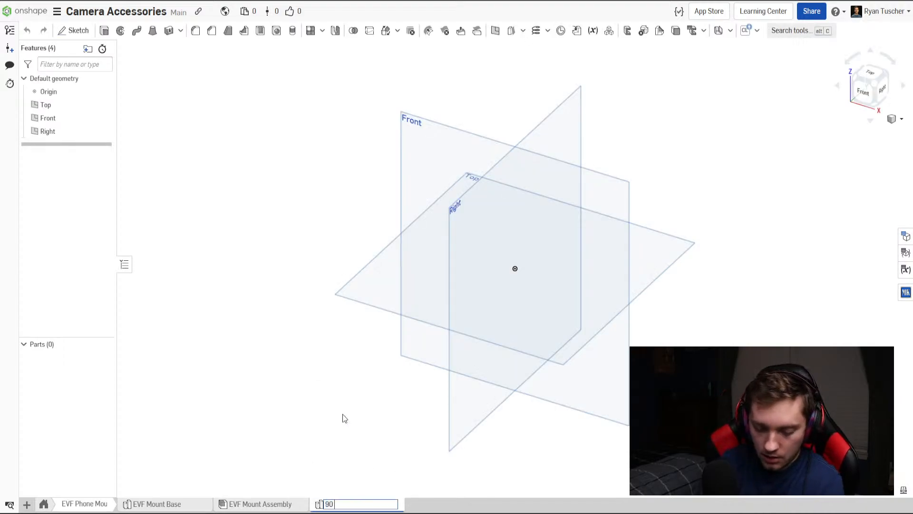
{"action": "type", "text": " Degree Connector"}
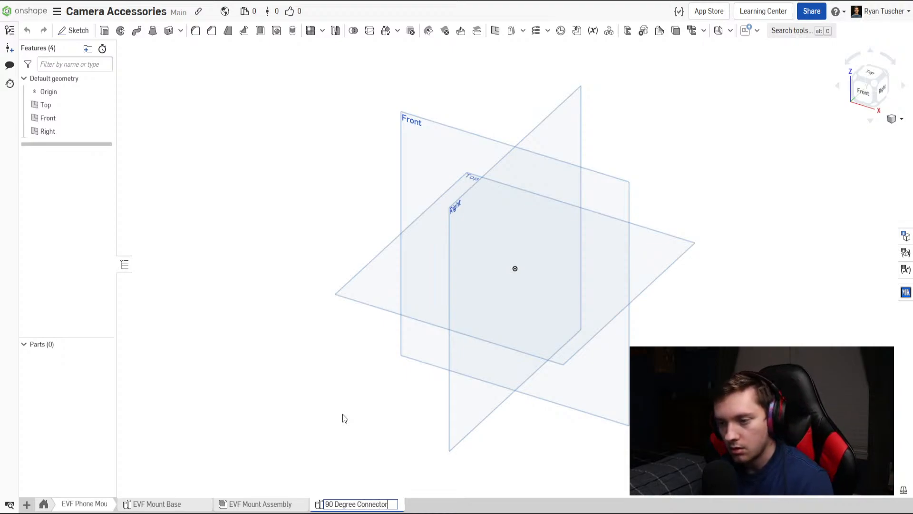
{"action": "key", "text": "Return"}
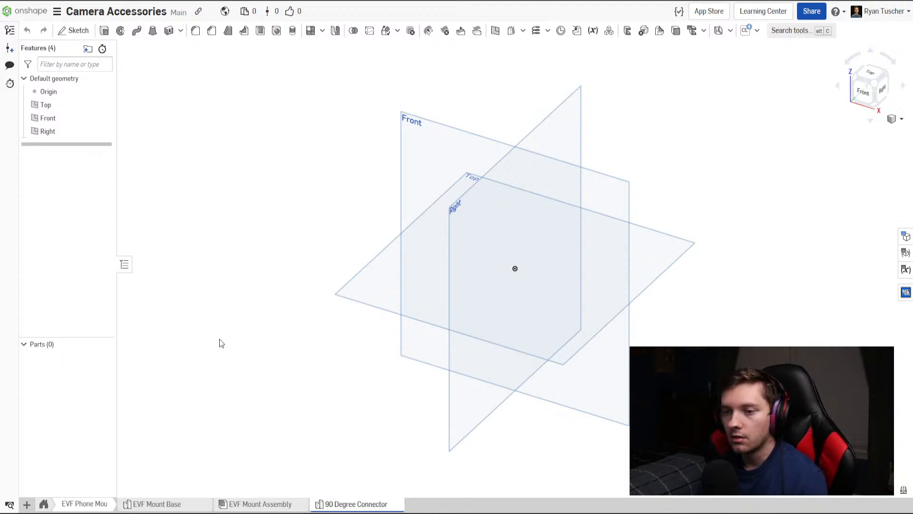
Sketch a closed L-shaped profile from the origin on the Right plane, inner horizontal edge about 1.09 in long, and widen its upright leg.
{"action": "mouse_move", "coordinate": [271, 285]}
{"action": "right_mouse_down"}
{"action": "mouse_move", "coordinate": [330, 287]}
{"action": "mouse_move", "coordinate": [408, 310]}
{"action": "mouse_move", "coordinate": [349, 324]}
{"action": "mouse_move", "coordinate": [263, 245]}
{"action": "right_mouse_up"}
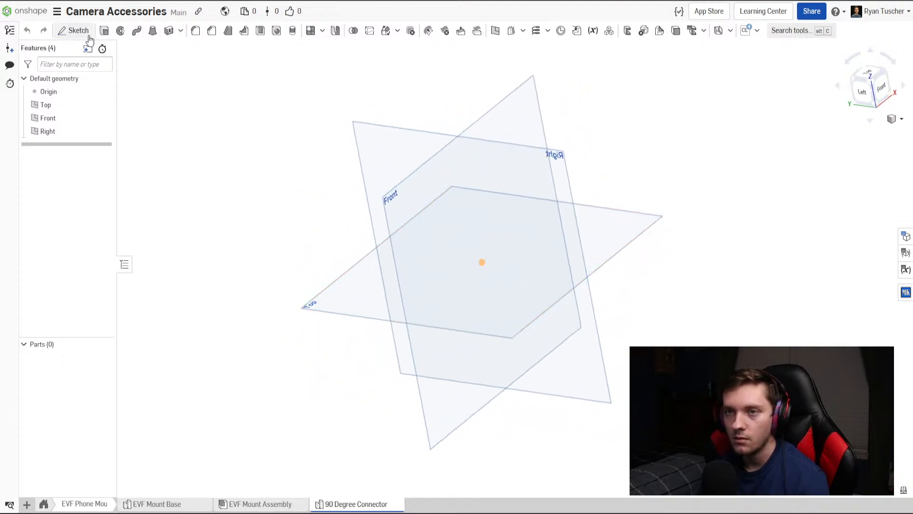
{"action": "left_click", "coordinate": [73, 30]}
{"action": "left_click", "coordinate": [567, 191]}
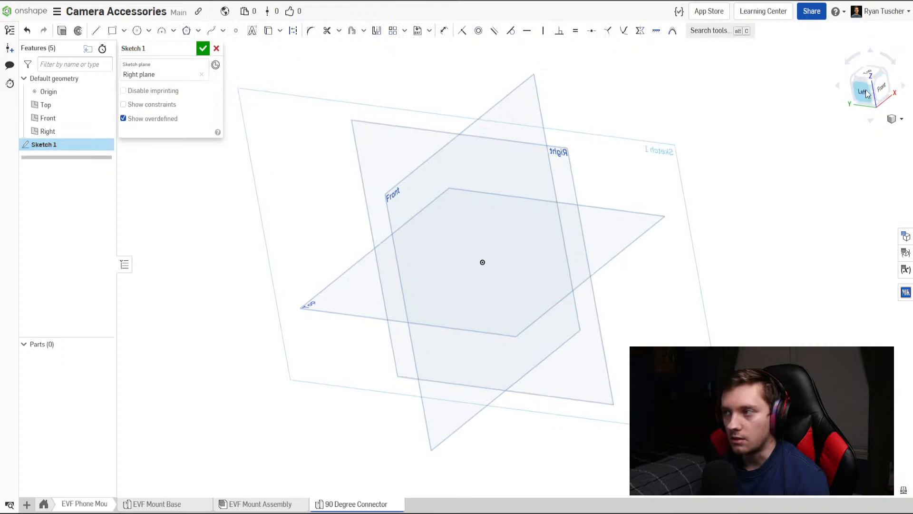
{"action": "left_click", "coordinate": [96, 34]}
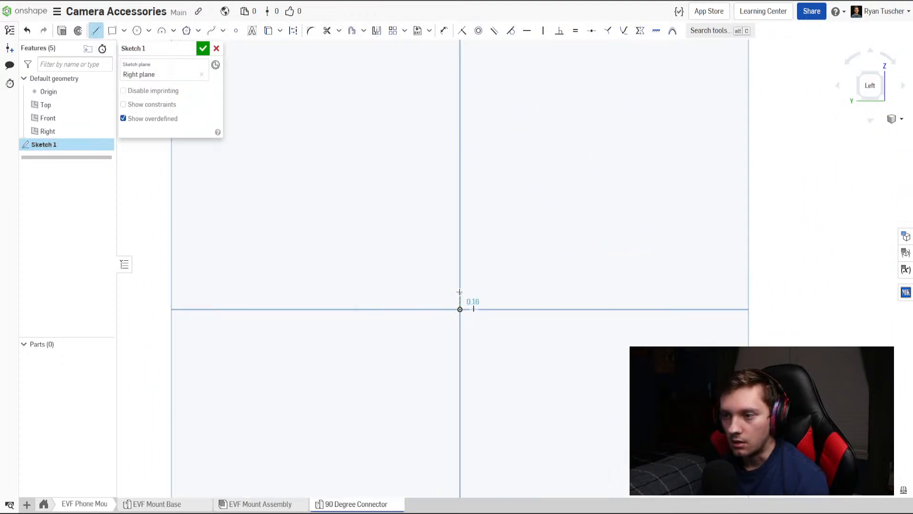
{"action": "left_click", "coordinate": [565, 284]}
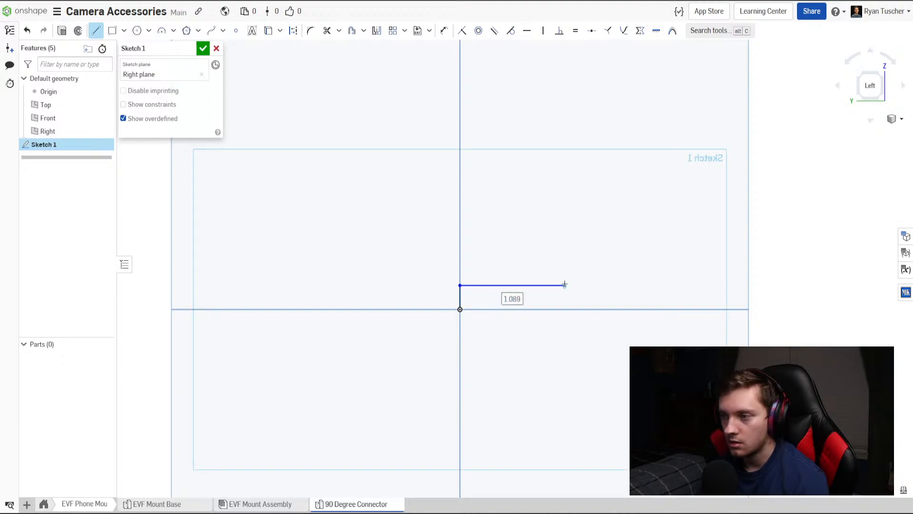
{"action": "left_click", "coordinate": [565, 181]}
{"action": "left_click", "coordinate": [587, 182]}
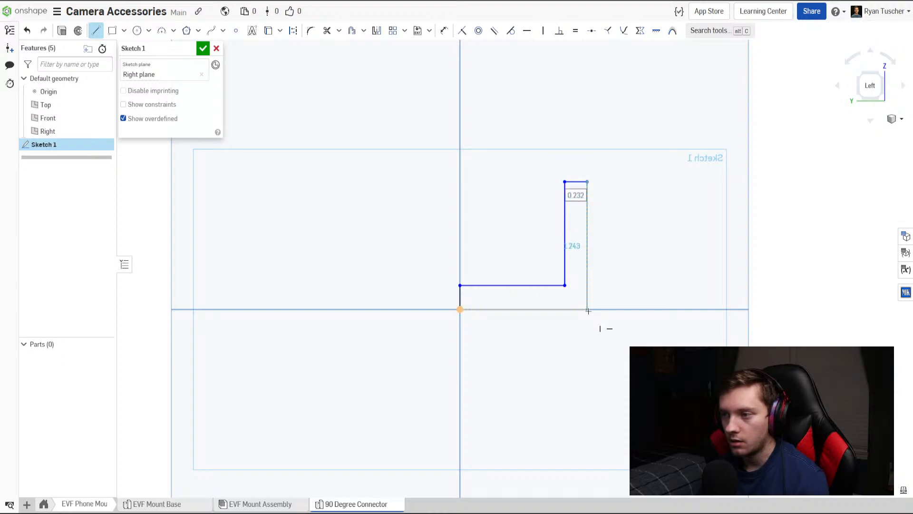
{"action": "left_click", "coordinate": [587, 309]}
{"action": "left_click", "coordinate": [460, 309]}
{"action": "key", "text": "Escape"}
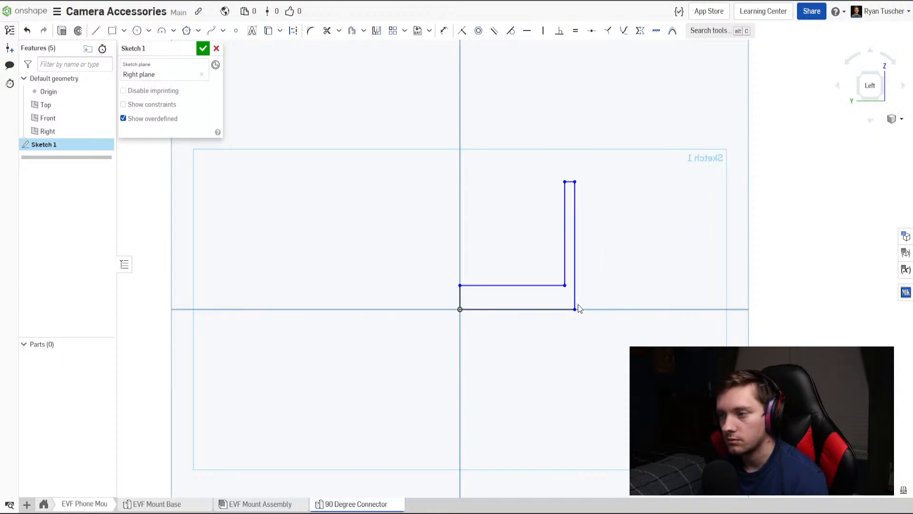
{"action": "left_click_drag", "start_coordinate": [587, 309], "coordinate": [612, 302]}
Dimension the thickness of both the horizontal and upright legs of the L profile to 0.125 in.
{"action": "key", "text": "d"}
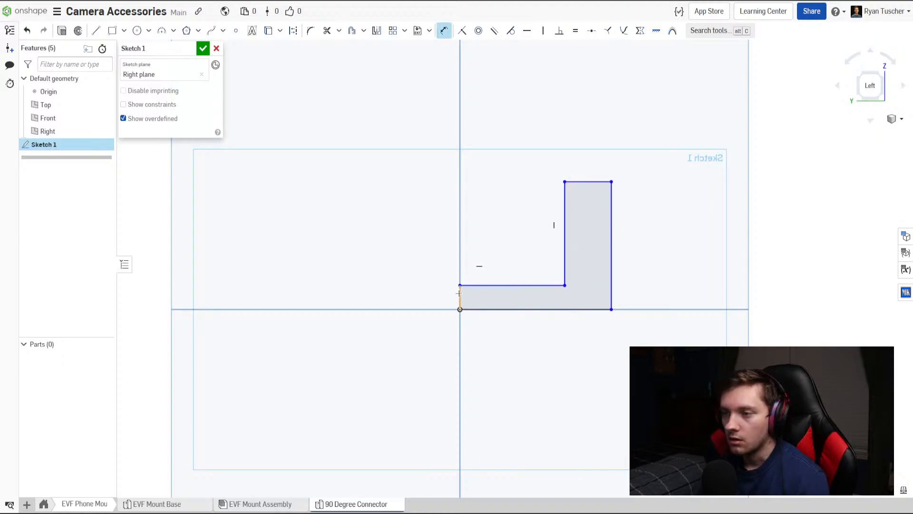
{"action": "left_click", "coordinate": [445, 294]}
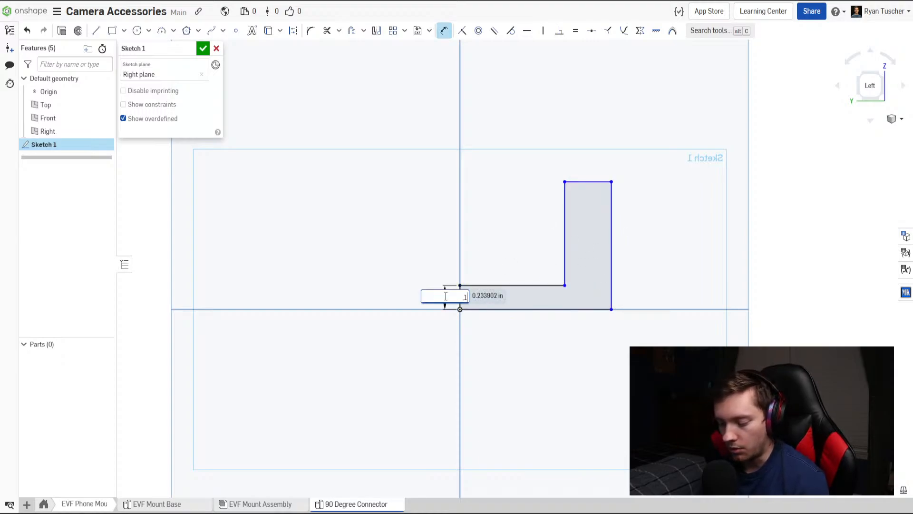
{"action": "type", "text": ".125"}
{"action": "key", "text": "Return"}
{"action": "left_click", "coordinate": [535, 242]}
{"action": "left_click", "coordinate": [534, 227]}
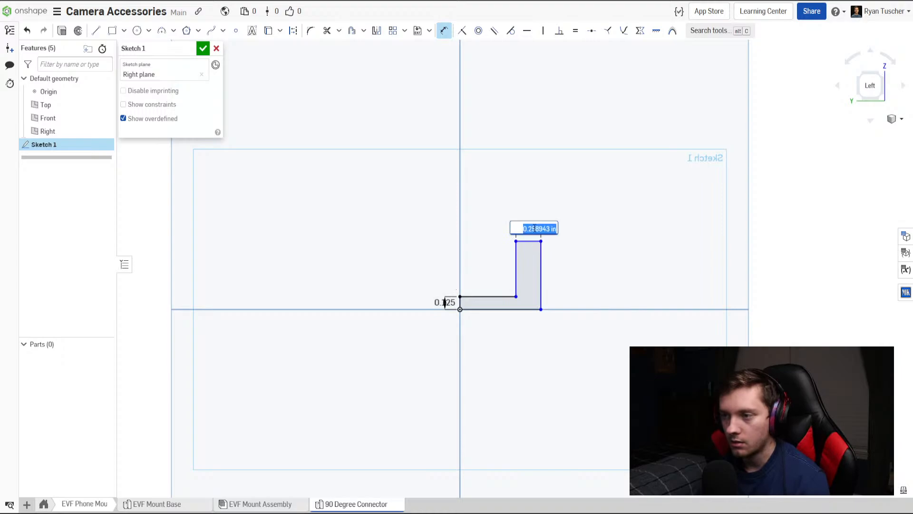
{"action": "type", "text": ".125"}
{"action": "key", "text": "Return"}
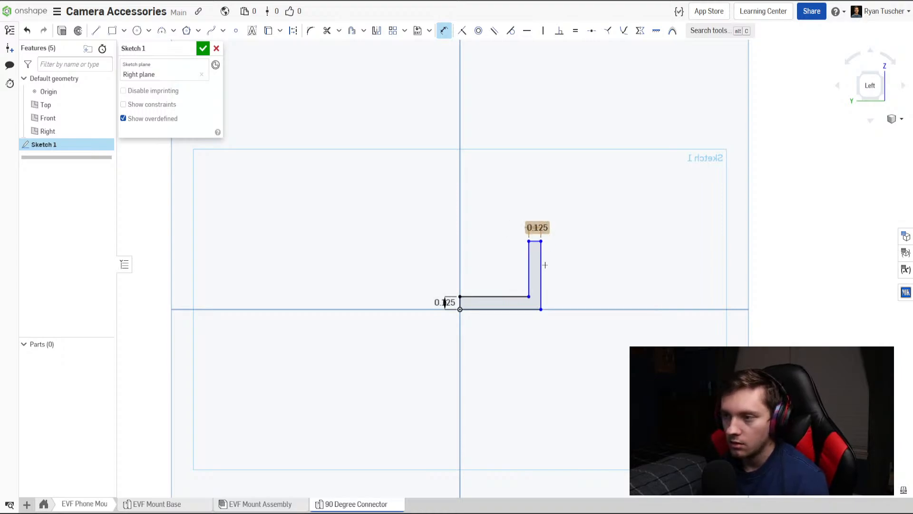
Set the outer length and outer height of the L profile to 1 in each and finish the sketch.
{"action": "scroll", "coordinate": [537, 276], "scroll_direction": "up", "scroll_amount": 3}
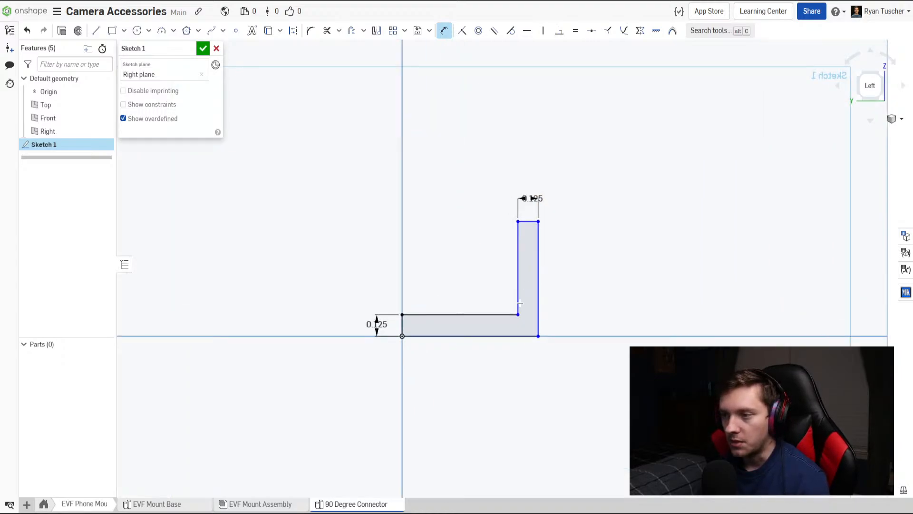
{"action": "left_click", "coordinate": [488, 339]}
{"action": "left_click", "coordinate": [489, 376]}
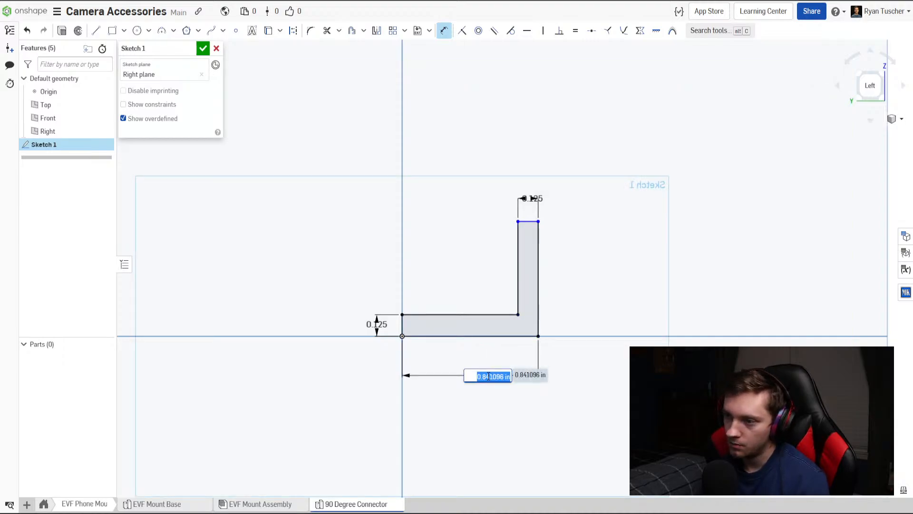
{"action": "type", "text": "1"}
{"action": "key", "text": "Return"}
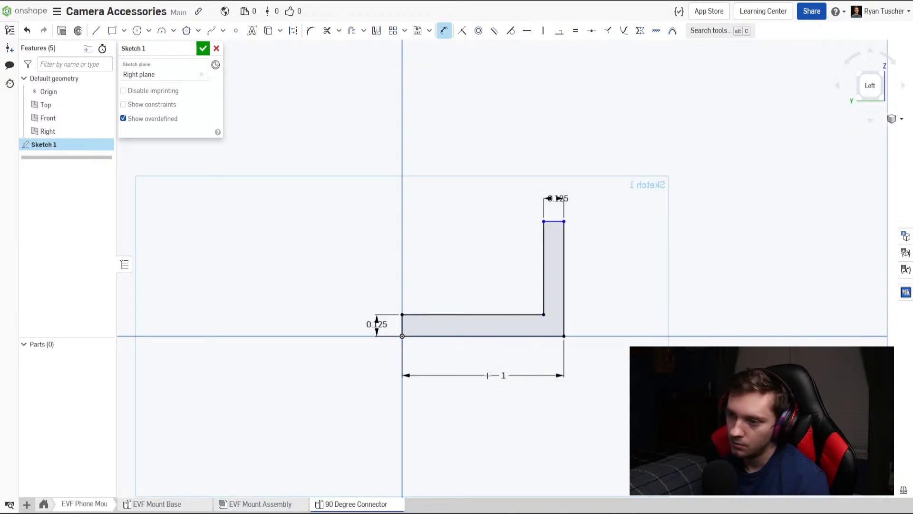
{"action": "left_click", "coordinate": [586, 307]}
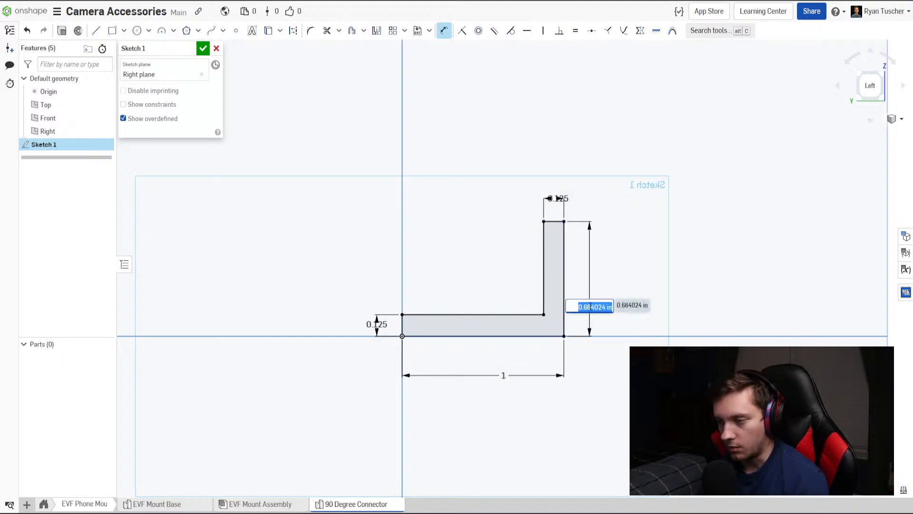
{"action": "type", "text": "1"}
{"action": "key", "text": "Return"}
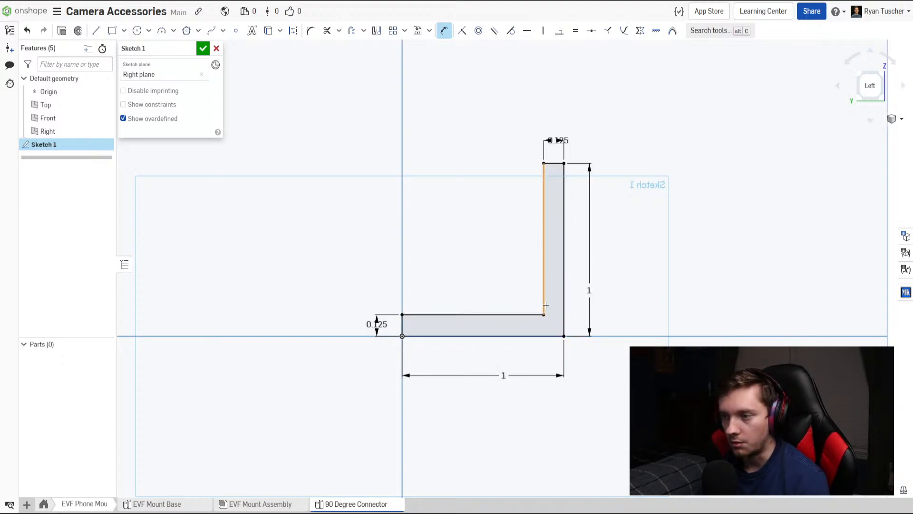
{"action": "key", "text": "Escape"}
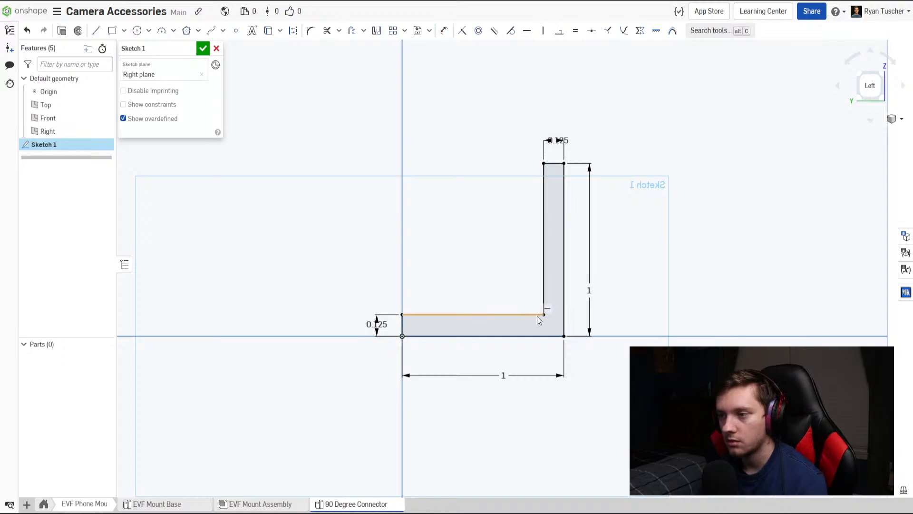
{"action": "left_click", "coordinate": [203, 48]}
Extrude the L profile as a new solid with a blind depth of 1 in.
{"action": "key", "text": "shift+7"}
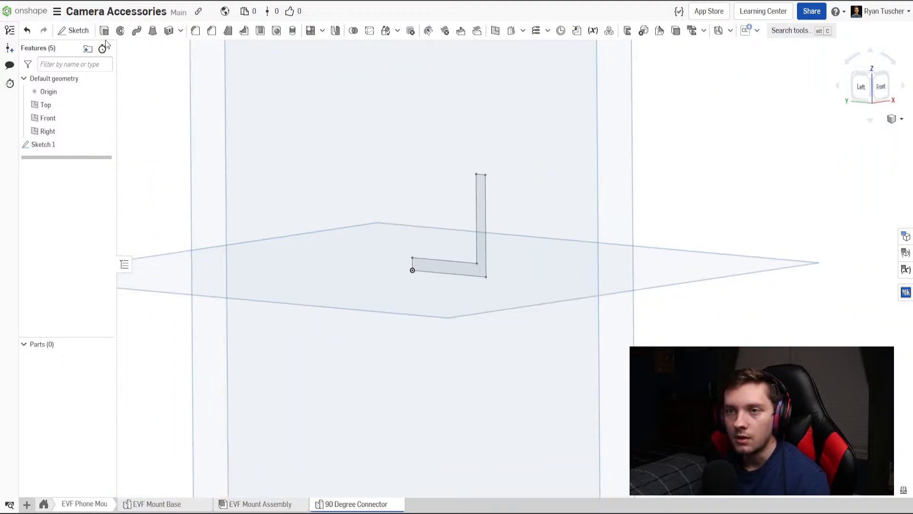
{"action": "key", "text": "shift+e"}
{"action": "right_click_drag", "start_coordinate": [464, 253], "coordinate": [407, 272]}
{"action": "left_click", "coordinate": [467, 270]}
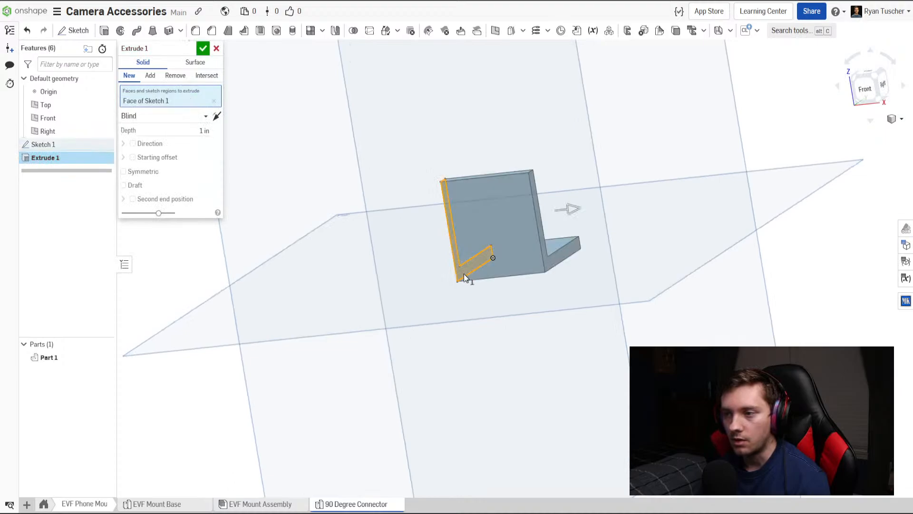
{"action": "right_click_drag", "start_coordinate": [463, 273], "coordinate": [491, 283]}
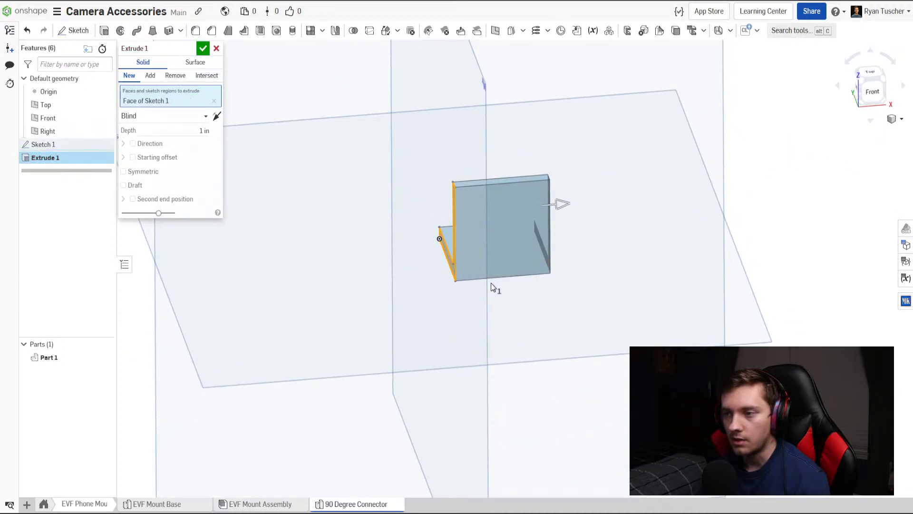
{"action": "left_click", "coordinate": [203, 48]}
{"action": "right_click_drag", "start_coordinate": [410, 208], "coordinate": [461, 268]}
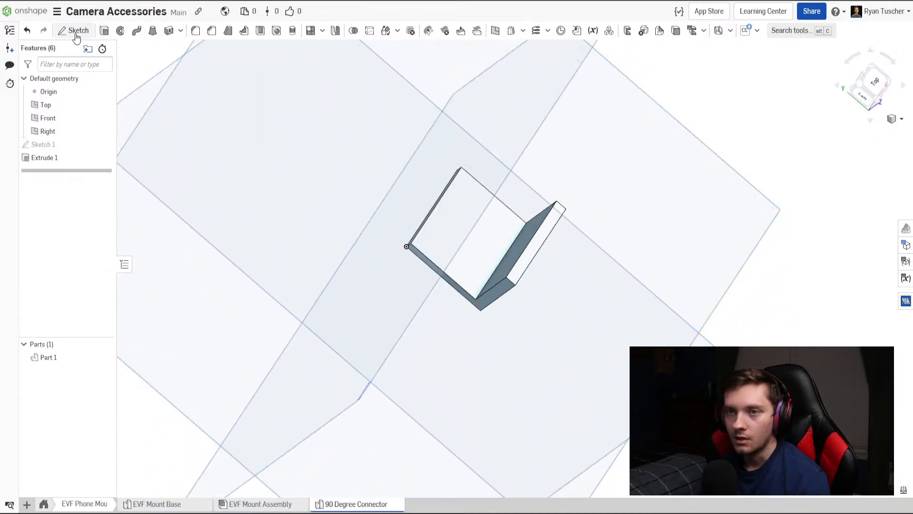
{"action": "double_click", "coordinate": [67, 145]}
{"action": "left_click", "coordinate": [204, 48]}
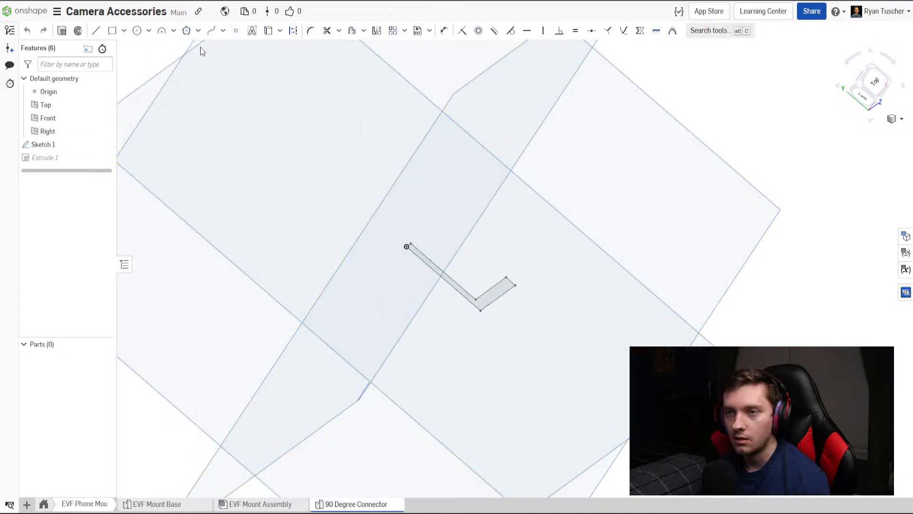
Start a sketch on the upper face of the bracket's horizontal leg and project the face outline into it.
{"action": "left_click", "coordinate": [76, 30]}
{"action": "mouse_move", "coordinate": [456, 194]}
{"action": "right_mouse_down"}
{"action": "mouse_move", "coordinate": [498, 231]}
{"action": "mouse_move", "coordinate": [524, 219]}
{"action": "mouse_move", "coordinate": [490, 250]}
{"action": "right_mouse_up"}
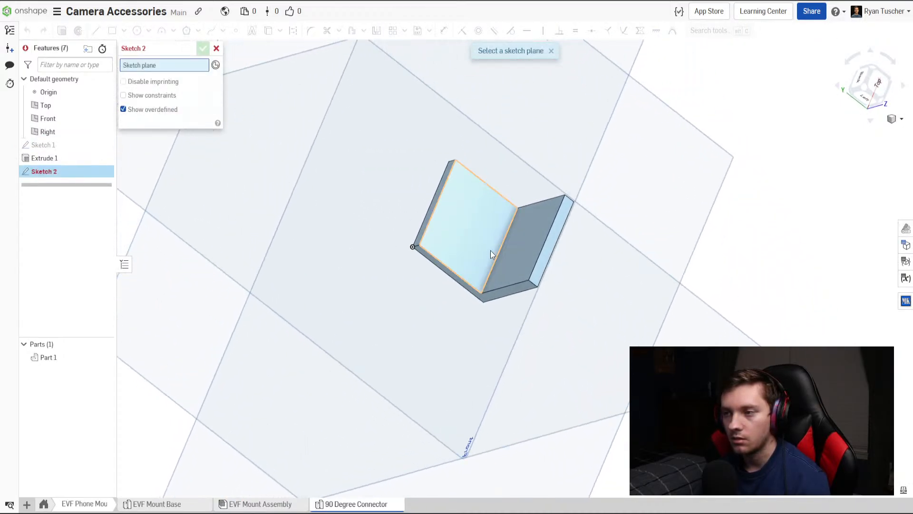
{"action": "left_click", "coordinate": [490, 250]}
{"action": "left_click", "coordinate": [874, 84]}
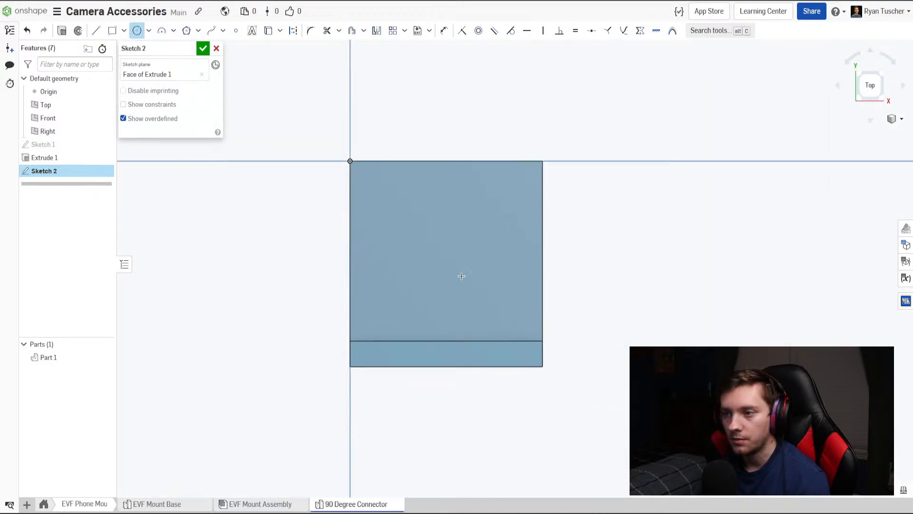
{"action": "left_click", "coordinate": [276, 36]}
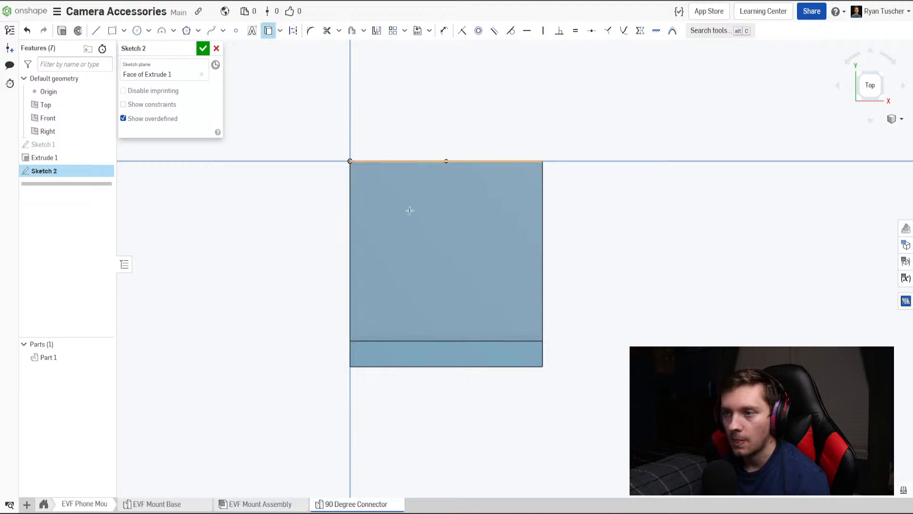
{"action": "left_click", "coordinate": [402, 201]}
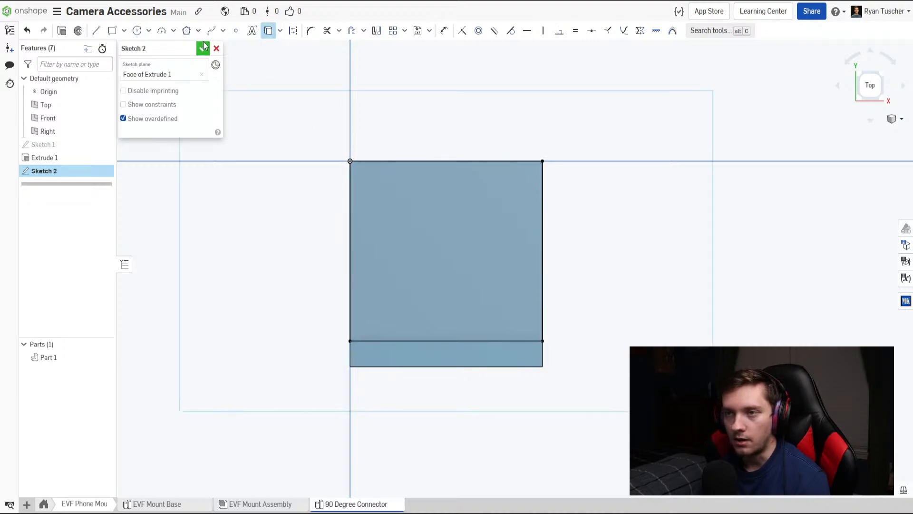
Place sketch points at the midpoints of two adjacent face edges and draw a circle about 0.64 in across, centred on the face.
{"action": "left_click", "coordinate": [235, 34]}
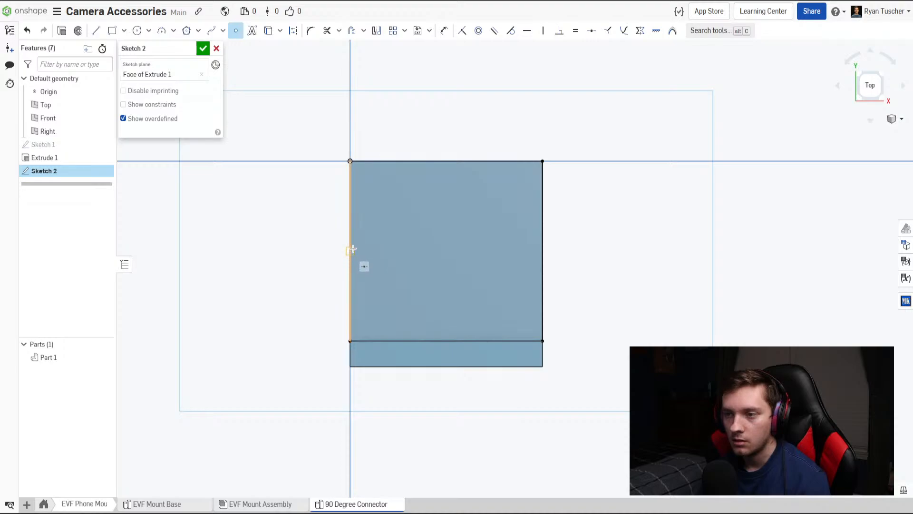
{"action": "left_click", "coordinate": [446, 160]}
{"action": "key", "text": "c"}
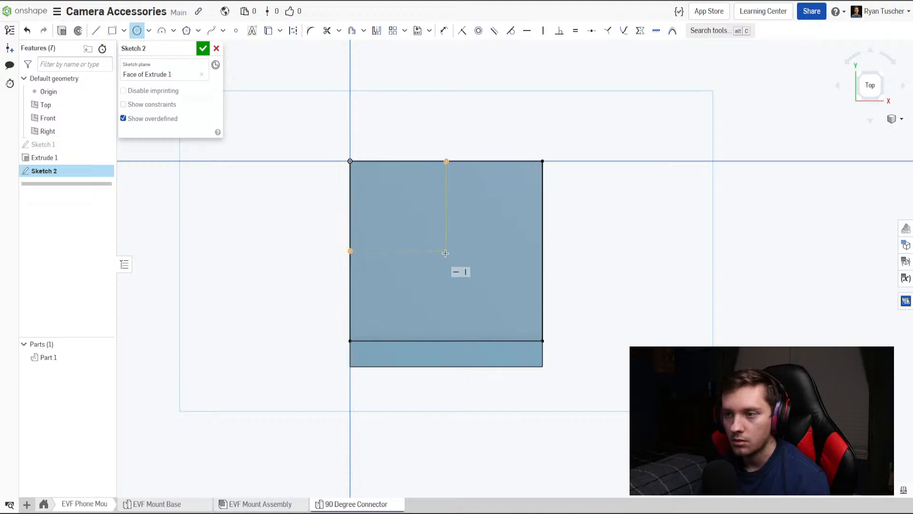
{"action": "left_click", "coordinate": [394, 285]}
Dimension the centred circle on the horizontal leg to a diameter of 0.375 in.
{"action": "key", "text": "d"}
{"action": "left_click", "coordinate": [393, 215]}
{"action": "left_click", "coordinate": [379, 204]}
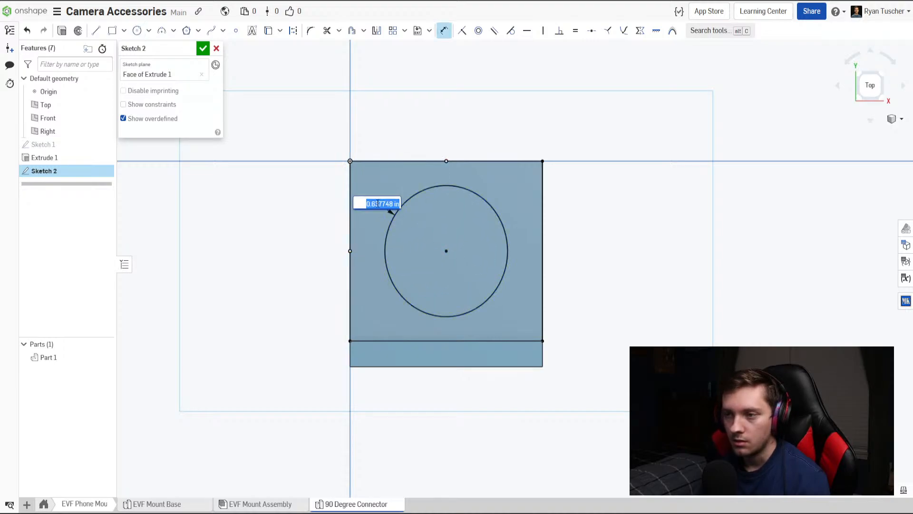
{"action": "type", "text": ".375"}
{"action": "key", "text": "Return"}
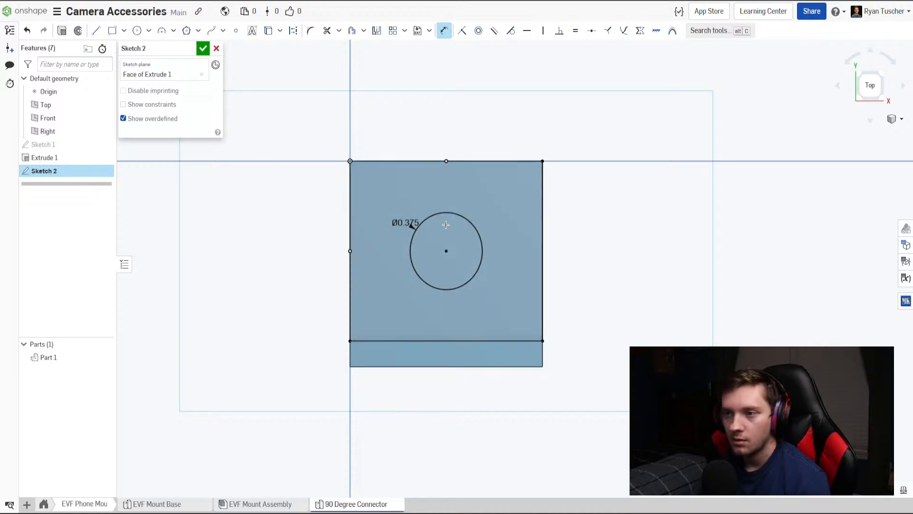
Cut the circle through the bracket's horizontal leg with a Remove extrude at a blind depth of 1 in.
{"action": "left_click", "coordinate": [203, 49]}
{"action": "mouse_move", "coordinate": [289, 140]}
{"action": "right_mouse_down"}
{"action": "mouse_move", "coordinate": [337, 131]}
{"action": "mouse_move", "coordinate": [360, 138]}
{"action": "mouse_move", "coordinate": [353, 143]}
{"action": "right_mouse_up"}
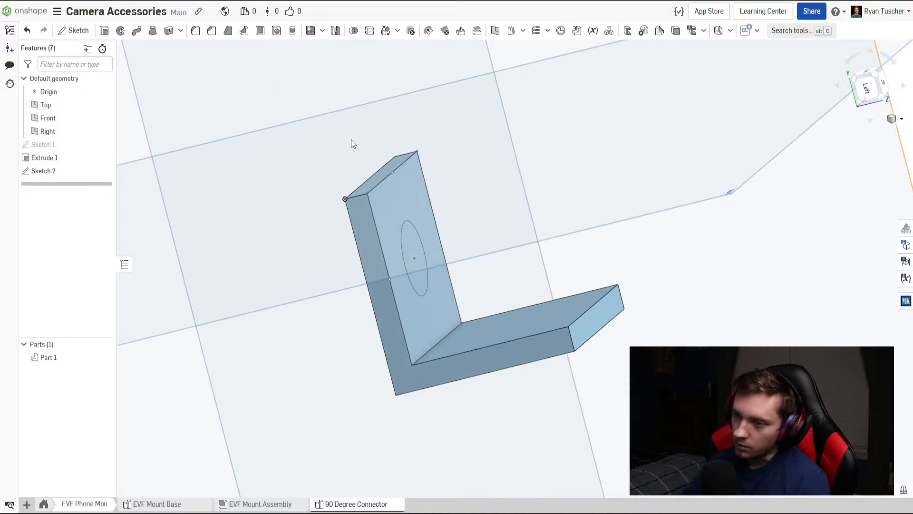
{"action": "right_click_drag", "start_coordinate": [351, 140], "coordinate": [185, 56]}
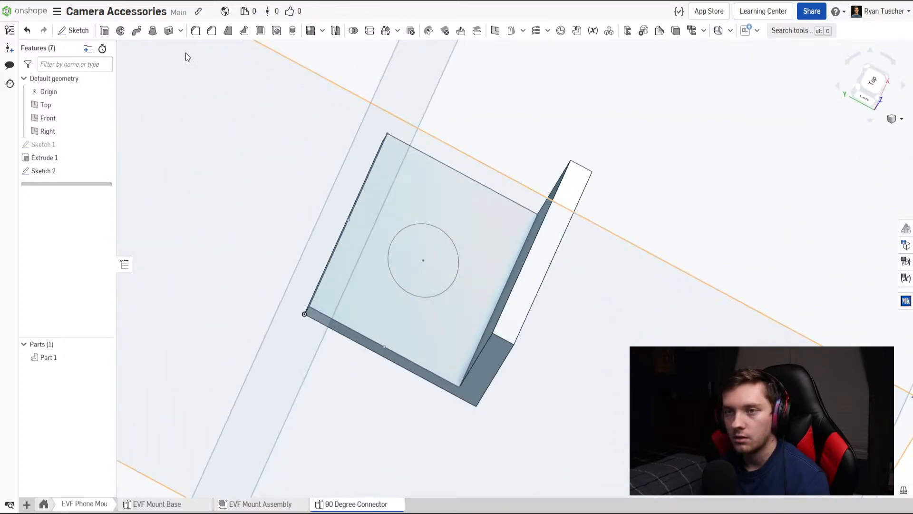
{"action": "left_click", "coordinate": [104, 31]}
{"action": "left_click", "coordinate": [447, 256]}
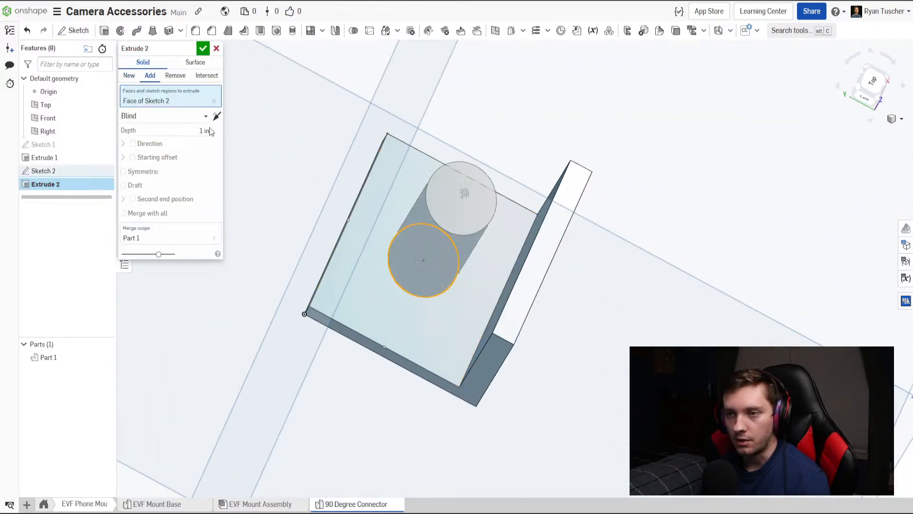
{"action": "left_click", "coordinate": [204, 48]}
Start a sketch on the inner face of the bracket's vertical leg and project the face outline into it.
{"action": "right_click_drag", "start_coordinate": [465, 287], "coordinate": [422, 327]}
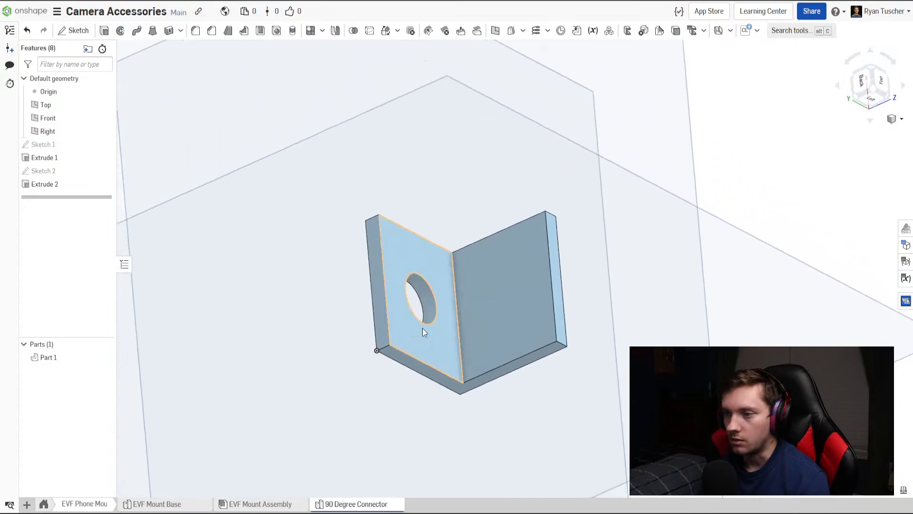
{"action": "left_click", "coordinate": [73, 32]}
{"action": "left_click", "coordinate": [526, 321]}
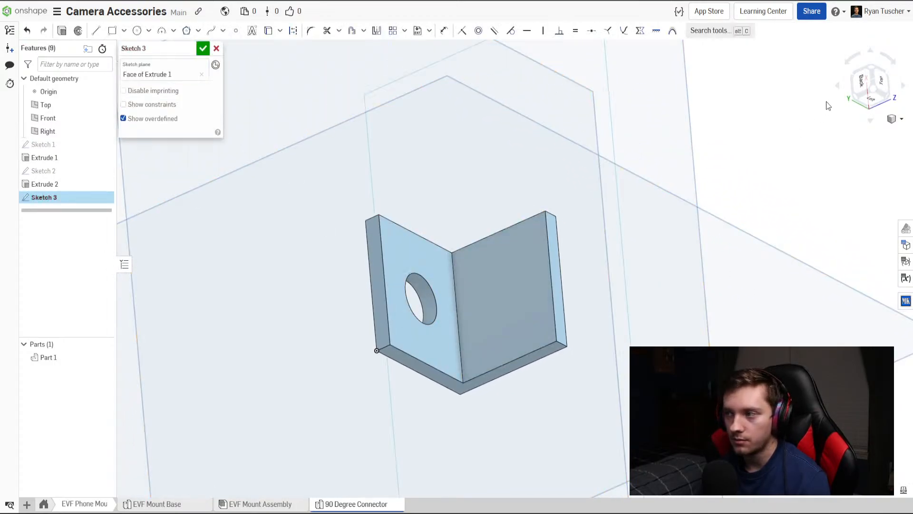
{"action": "left_click", "coordinate": [863, 83]}
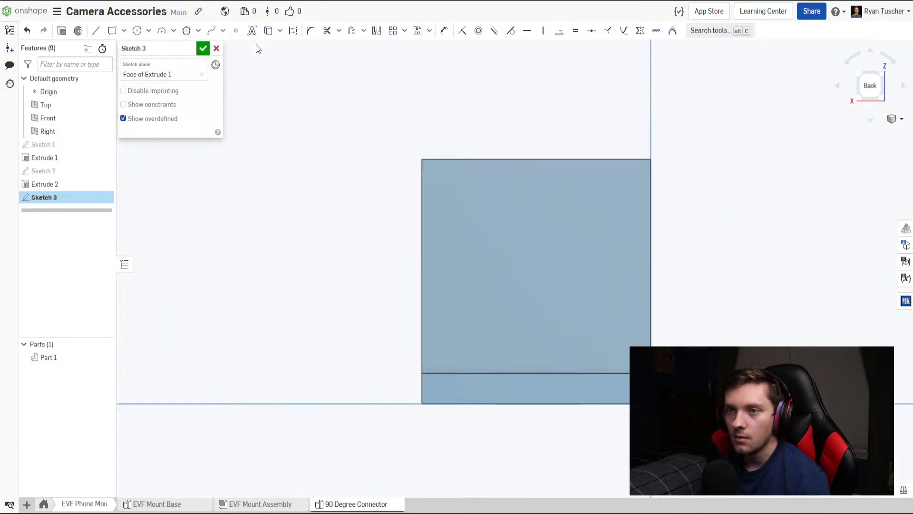
{"action": "left_click", "coordinate": [268, 32]}
{"action": "left_click", "coordinate": [491, 224]}
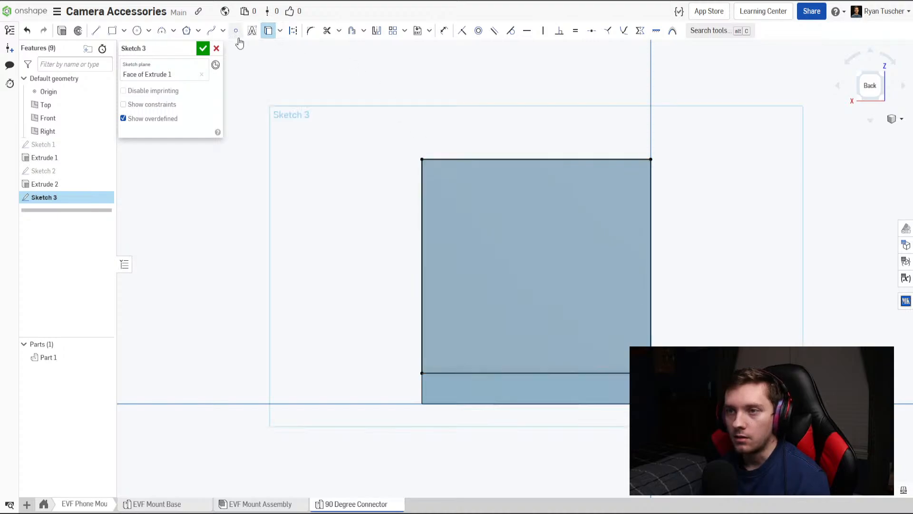
Draw a circle centred on the vertical leg's face from the edge midpoints and dimension its diameter to 0.375 in.
{"action": "left_click", "coordinate": [536, 160]}
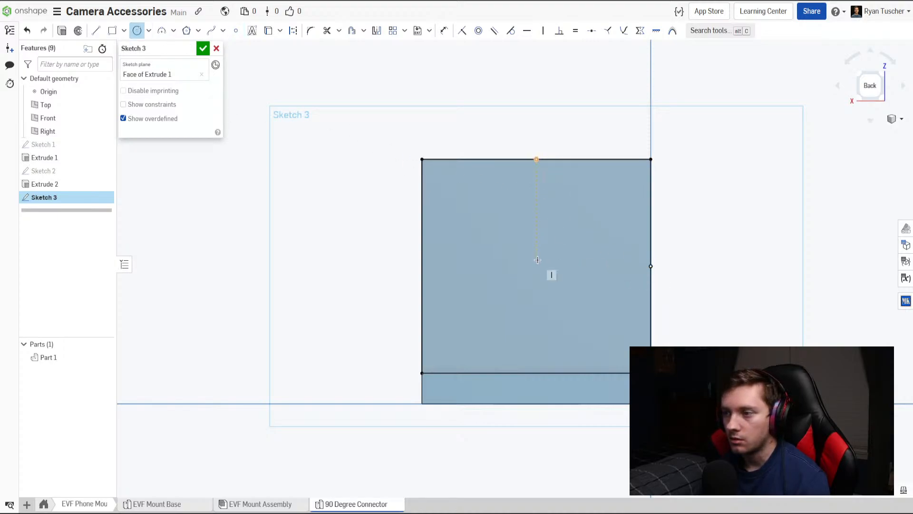
{"action": "left_click", "coordinate": [486, 247]}
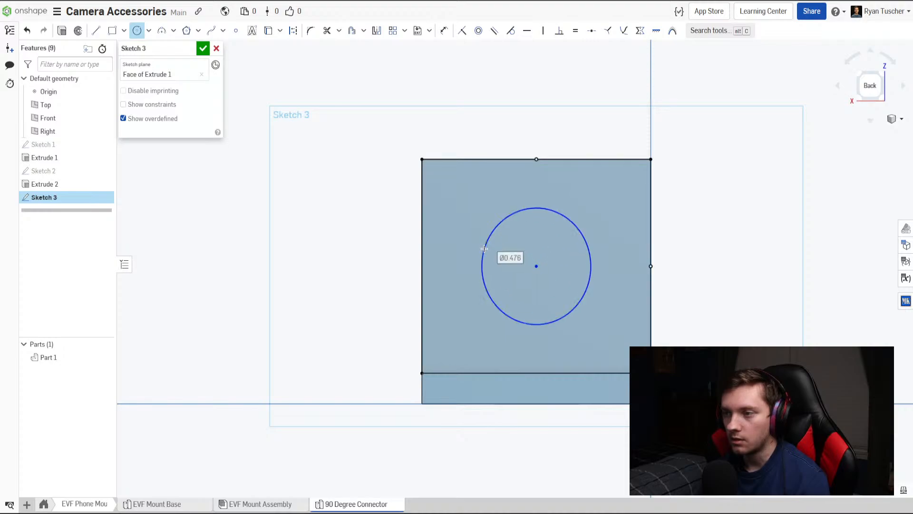
{"action": "key", "text": "d"}
{"action": "left_click", "coordinate": [486, 238]}
{"action": "left_click", "coordinate": [476, 228]}
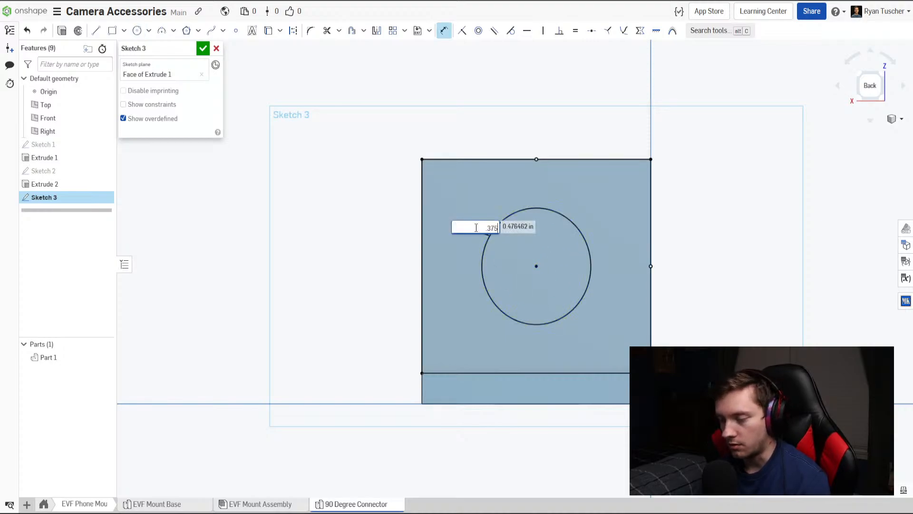
{"action": "type", "text": ".375"}
{"action": "key", "text": "Return"}
Cut the new circle through the vertical leg with a Remove extrude at a blind depth of 1 in.
{"action": "left_click", "coordinate": [203, 48]}
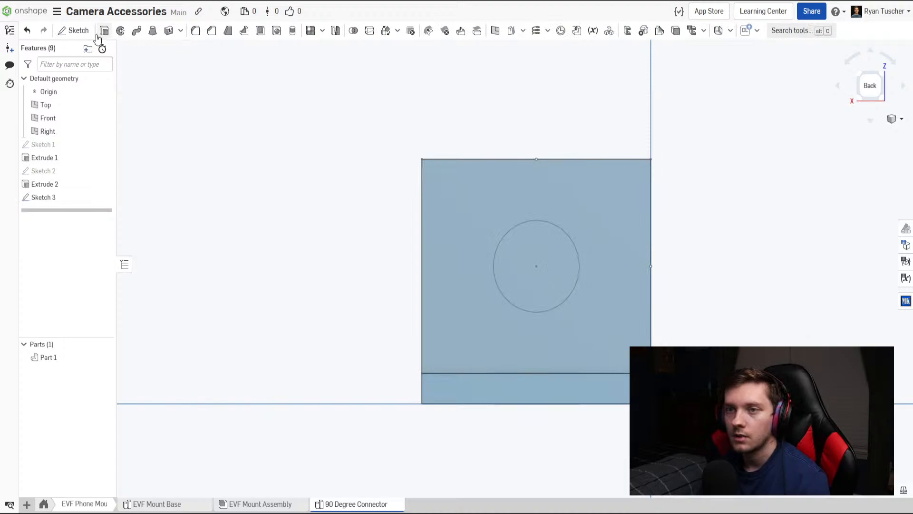
{"action": "key", "text": "shift+e"}
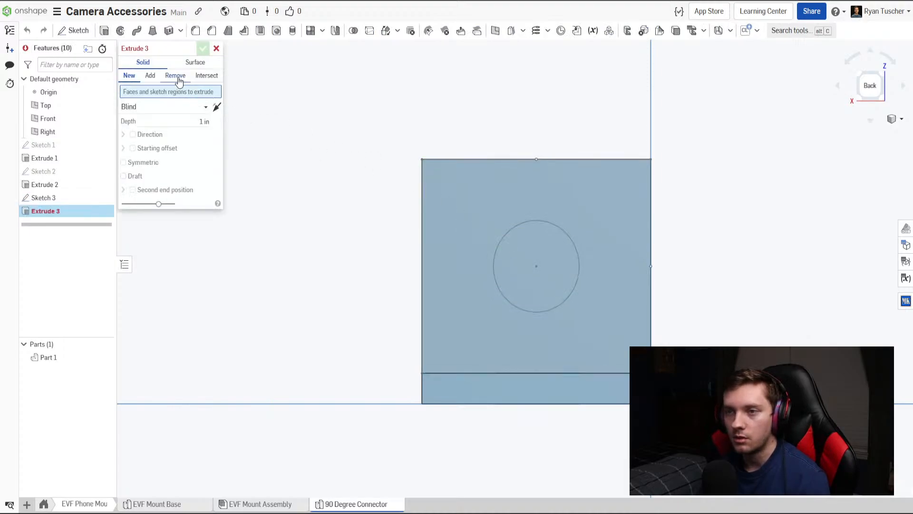
{"action": "left_click", "coordinate": [176, 75]}
{"action": "left_click", "coordinate": [512, 256]}
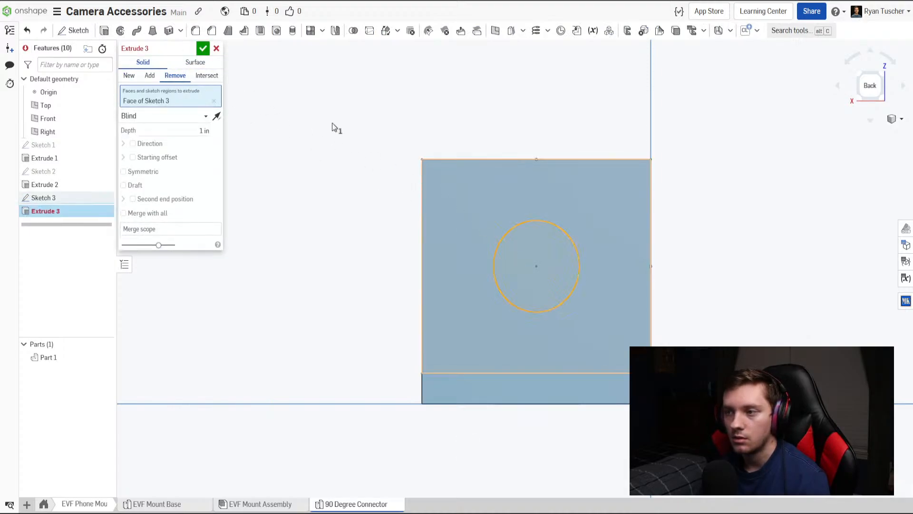
{"action": "left_click", "coordinate": [204, 51]}
Move the EVF Mount Assembly tab after 90 Degree Connector and delete the assembly's Fastened 1 mate.
{"action": "right_click_drag", "start_coordinate": [259, 122], "coordinate": [350, 462]}
{"action": "left_click", "coordinate": [247, 505]}
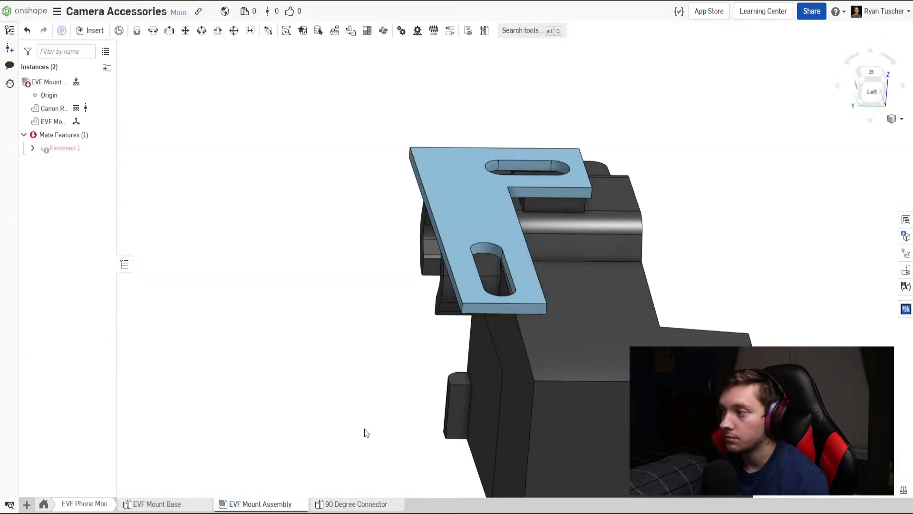
{"action": "left_click_drag", "start_coordinate": [274, 508], "coordinate": [413, 504]}
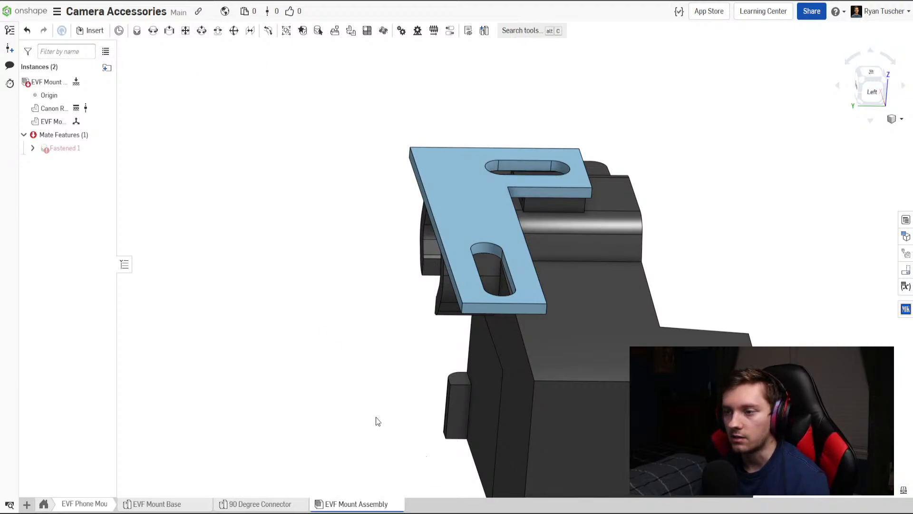
{"action": "right_click", "coordinate": [75, 150]}
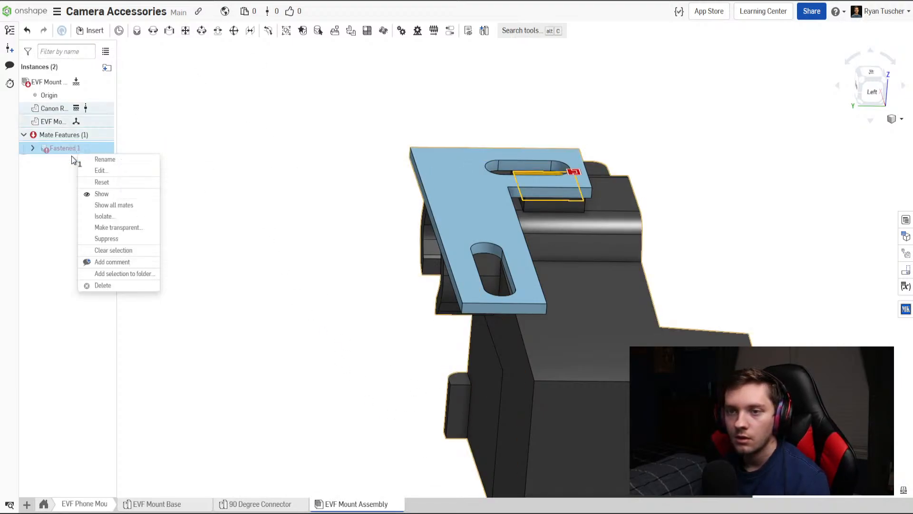
{"action": "left_click", "coordinate": [114, 285]}
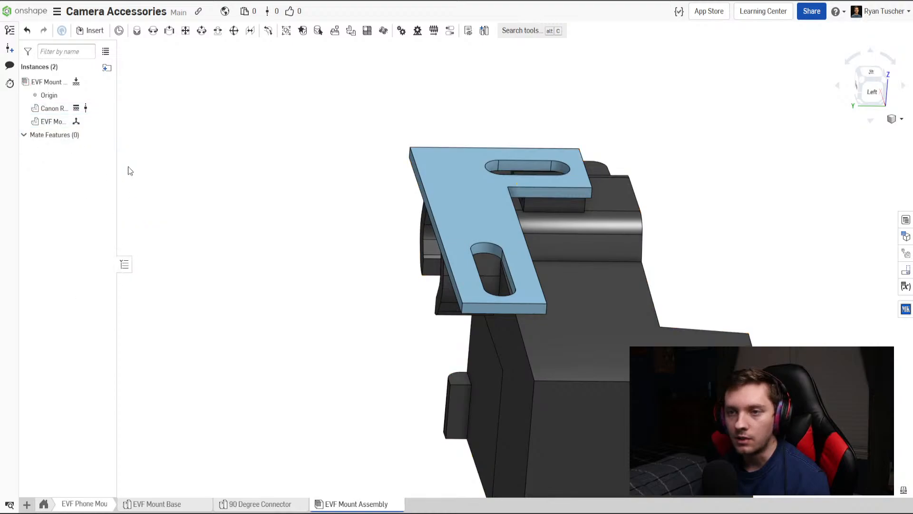
Insert one 90 Degree Connector into the assembly beside the mount base.
{"action": "key", "text": "i"}
{"action": "left_click", "coordinate": [157, 193]}
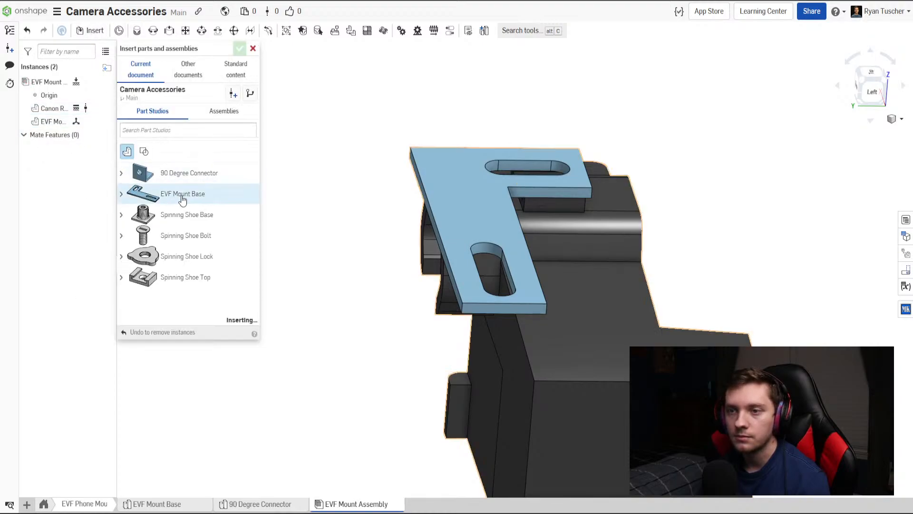
{"action": "left_click", "coordinate": [347, 244]}
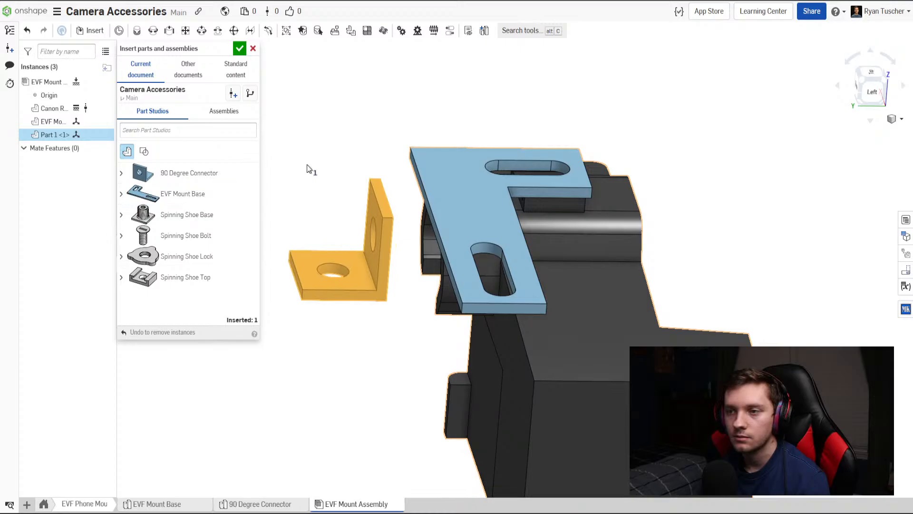
{"action": "left_click", "coordinate": [239, 48]}
Rotate the connector about the vertical axis so its upright leg faces the back of the camera.
{"action": "left_click", "coordinate": [358, 258]}
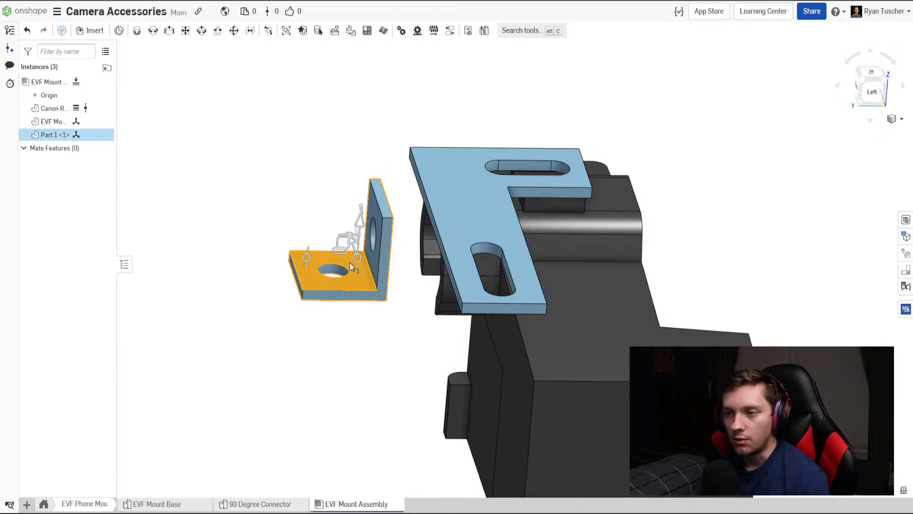
{"action": "right_click_drag", "start_coordinate": [349, 263], "coordinate": [374, 277]}
{"action": "left_click_drag", "start_coordinate": [336, 221], "coordinate": [380, 306]}
{"action": "left_click", "coordinate": [364, 348]}
{"action": "right_click_drag", "start_coordinate": [343, 347], "coordinate": [365, 335]}
Move the connector over the camera to the slotted end of the mount base's long arm.
{"action": "left_click", "coordinate": [330, 303]}
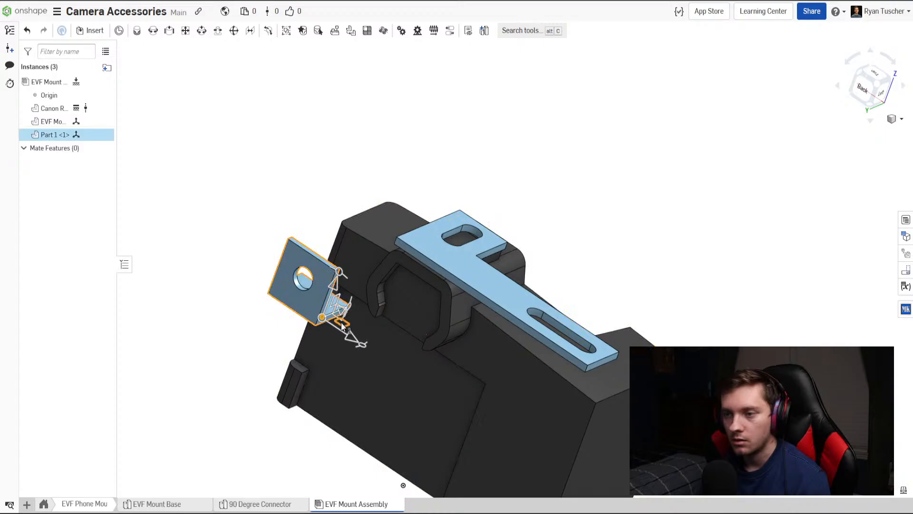
{"action": "left_click_drag", "start_coordinate": [342, 326], "coordinate": [622, 241]}
{"action": "right_click_drag", "start_coordinate": [622, 241], "coordinate": [561, 243]}
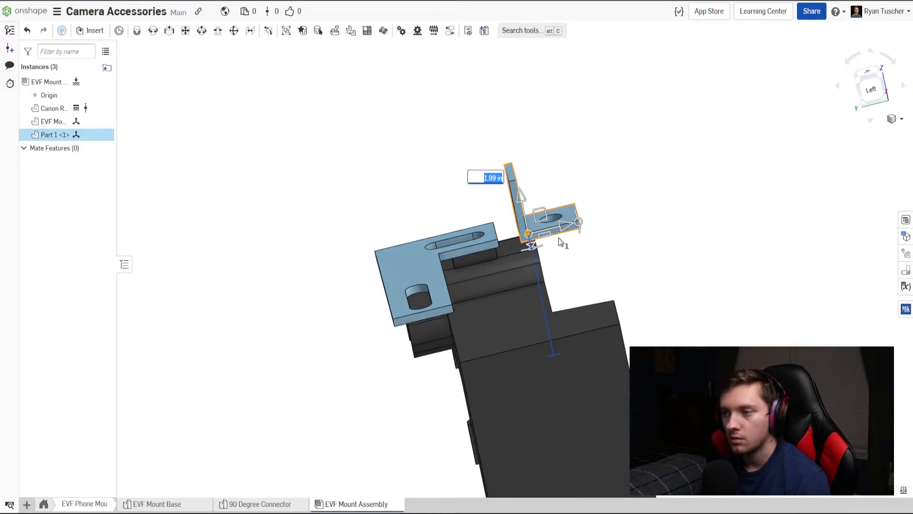
{"action": "left_click_drag", "start_coordinate": [561, 242], "coordinate": [415, 282]}
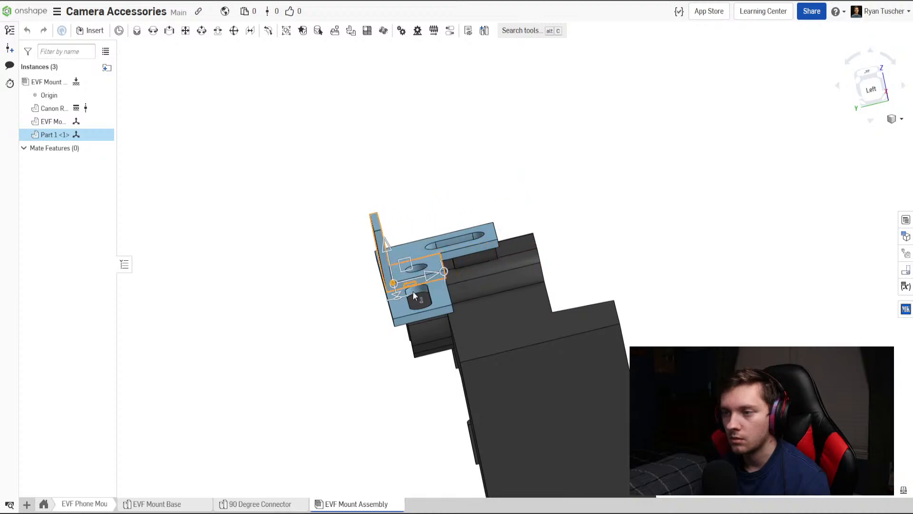
{"action": "right_click_drag", "start_coordinate": [414, 295], "coordinate": [436, 333]}
{"action": "left_click_drag", "start_coordinate": [450, 379], "coordinate": [473, 388]}
{"action": "left_click", "coordinate": [652, 268]}
Lower the connector about 0.2 in onto the mount base and slide it into line with the end of the arm.
{"action": "right_click_drag", "start_coordinate": [535, 363], "coordinate": [496, 318]}
{"action": "scroll", "coordinate": [541, 348], "scroll_direction": "down", "scroll_amount": 4}
{"action": "left_click", "coordinate": [508, 318]}
{"action": "left_click_drag", "start_coordinate": [497, 288], "coordinate": [495, 315]}
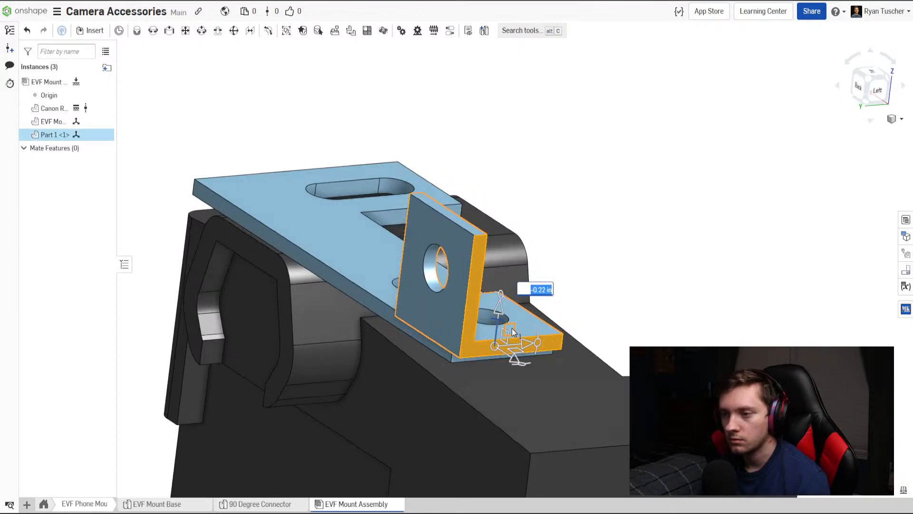
{"action": "right_click_drag", "start_coordinate": [495, 315], "coordinate": [569, 329]}
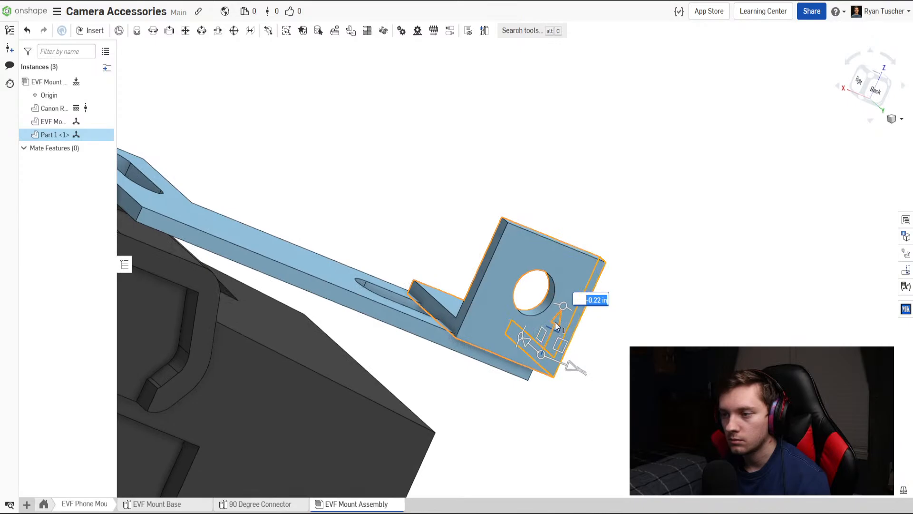
{"action": "left_click_drag", "start_coordinate": [556, 326], "coordinate": [557, 323]}
{"action": "right_click_drag", "start_coordinate": [587, 335], "coordinate": [472, 397]}
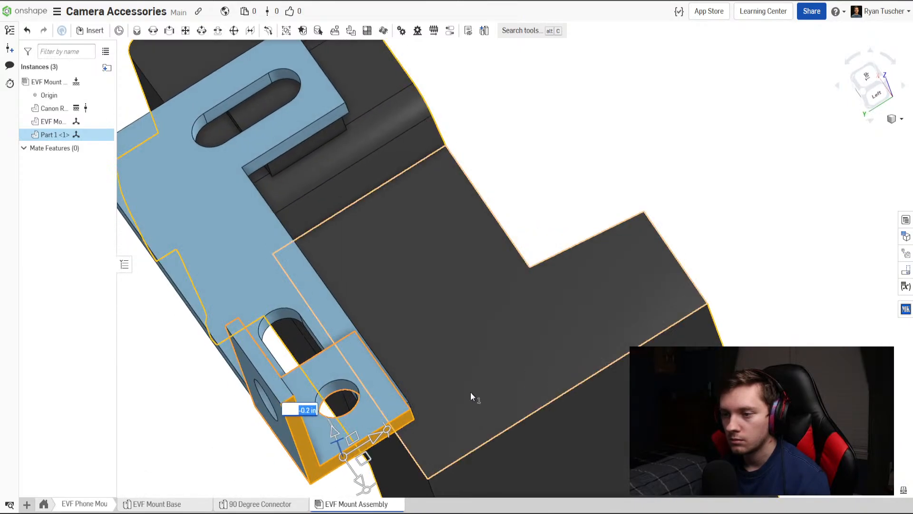
{"action": "left_click_drag", "start_coordinate": [362, 460], "coordinate": [360, 440]}
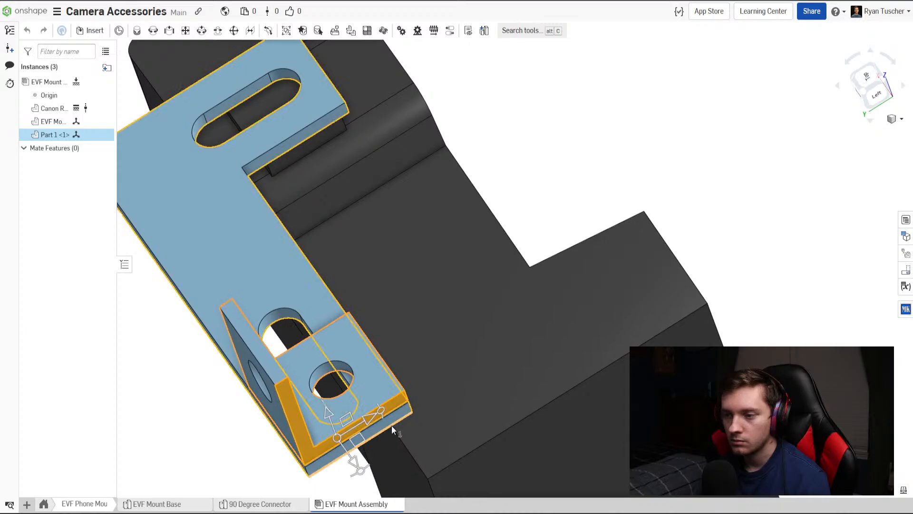
{"action": "left_click", "coordinate": [810, 243]}
Raise the mount base and the connector together by about 0.05 in above the camera's hot shoe.
{"action": "right_click_drag", "start_coordinate": [450, 373], "coordinate": [557, 309]}
{"action": "scroll", "coordinate": [552, 315], "scroll_direction": "down", "scroll_amount": 6}
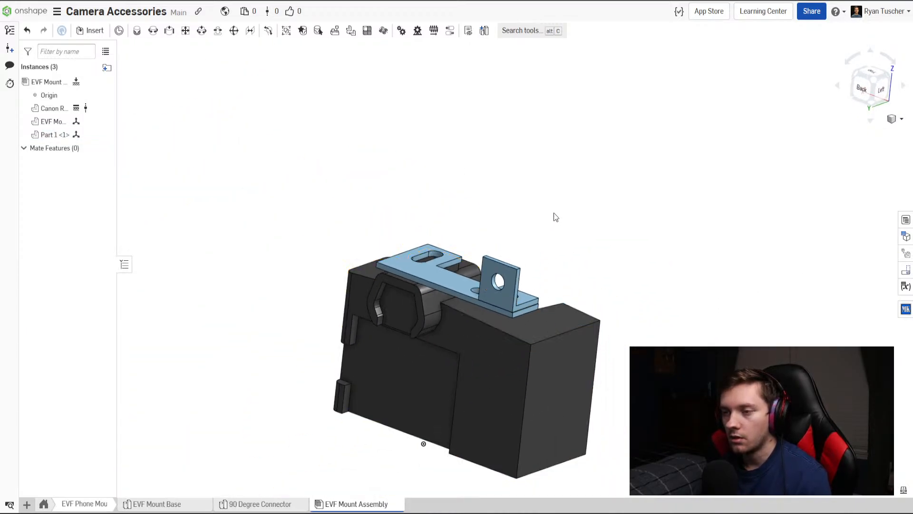
{"action": "scroll", "coordinate": [554, 212], "scroll_direction": "down", "scroll_amount": 2}
{"action": "scroll", "coordinate": [509, 247], "scroll_direction": "up", "scroll_amount": 3}
{"action": "right_click_drag", "start_coordinate": [509, 248], "coordinate": [580, 296]}
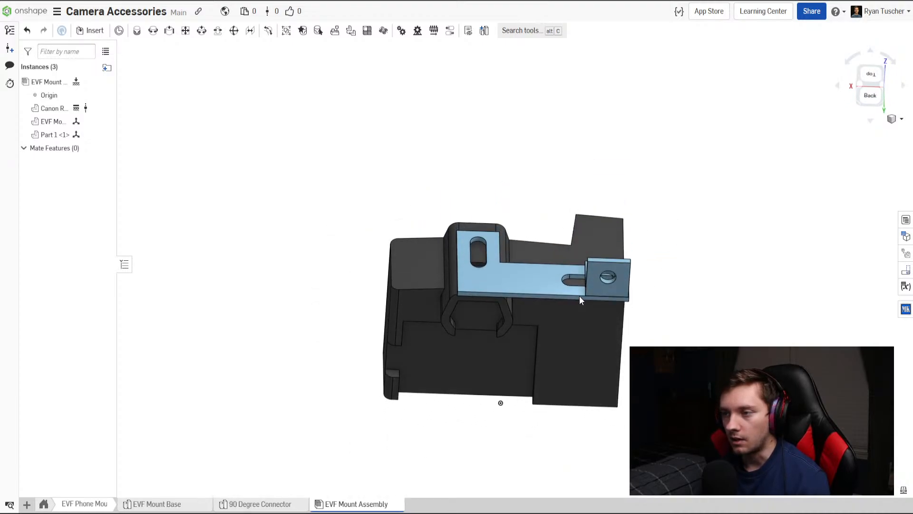
{"action": "scroll", "coordinate": [580, 299], "scroll_direction": "up", "scroll_amount": 5}
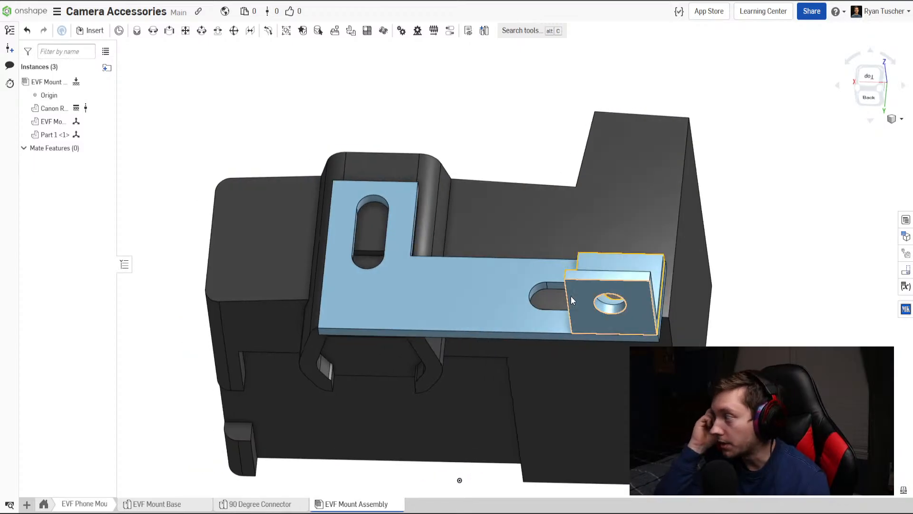
{"action": "right_click_drag", "start_coordinate": [571, 296], "coordinate": [443, 293]}
{"action": "scroll", "coordinate": [368, 371], "scroll_direction": "up", "scroll_amount": 5}
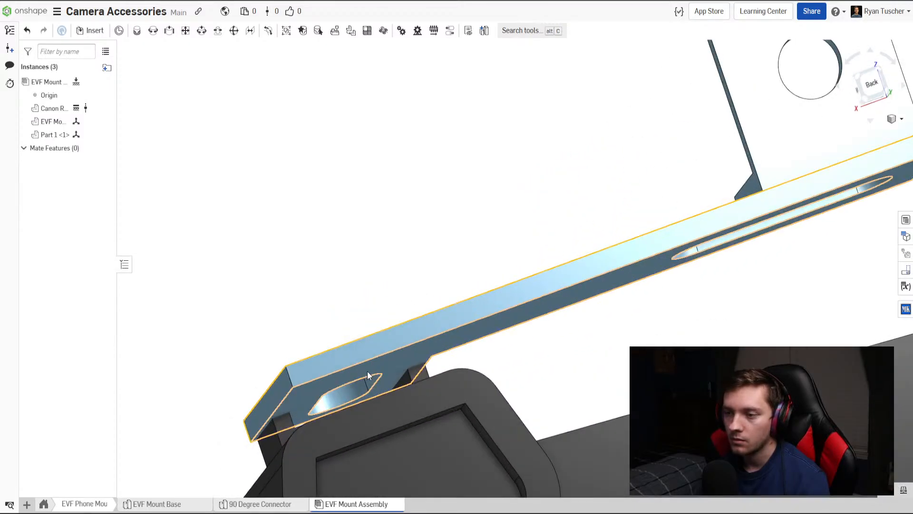
{"action": "left_click", "coordinate": [387, 372]}
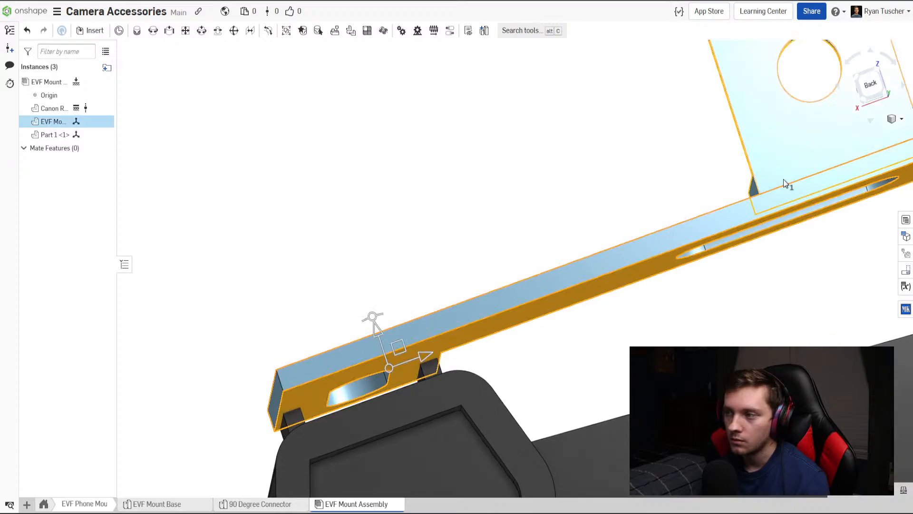
{"action": "left_click", "coordinate": [751, 195]}
{"action": "left_click_drag", "start_coordinate": [384, 332], "coordinate": [379, 321]}
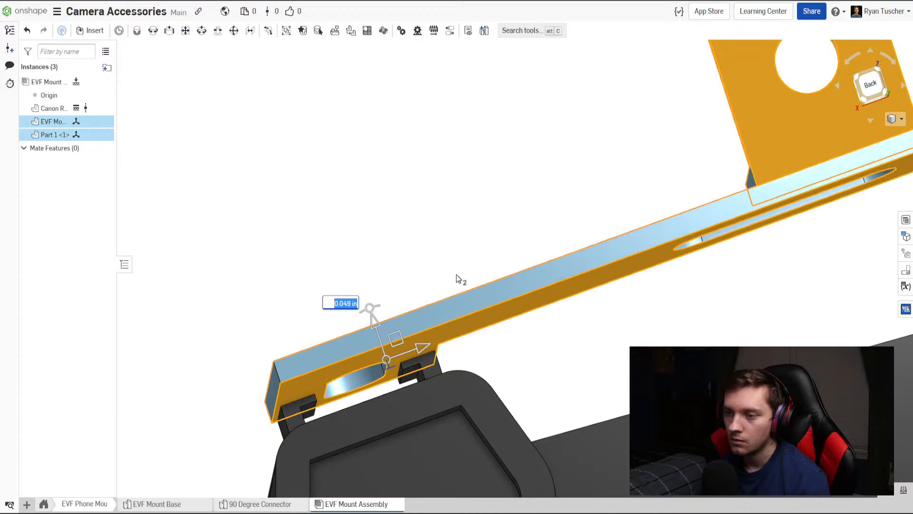
{"action": "left_click", "coordinate": [453, 290]}
{"action": "right_click_drag", "start_coordinate": [452, 289], "coordinate": [473, 333]}
{"action": "scroll", "coordinate": [360, 262], "scroll_direction": "down", "scroll_amount": 3}
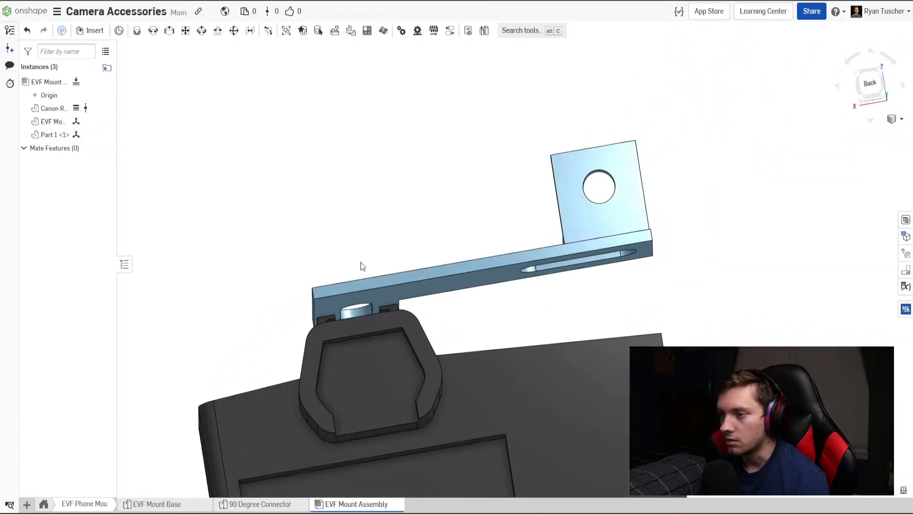
{"action": "right_click_drag", "start_coordinate": [360, 263], "coordinate": [447, 281]}
{"action": "scroll", "coordinate": [481, 318], "scroll_direction": "down", "scroll_amount": 3}
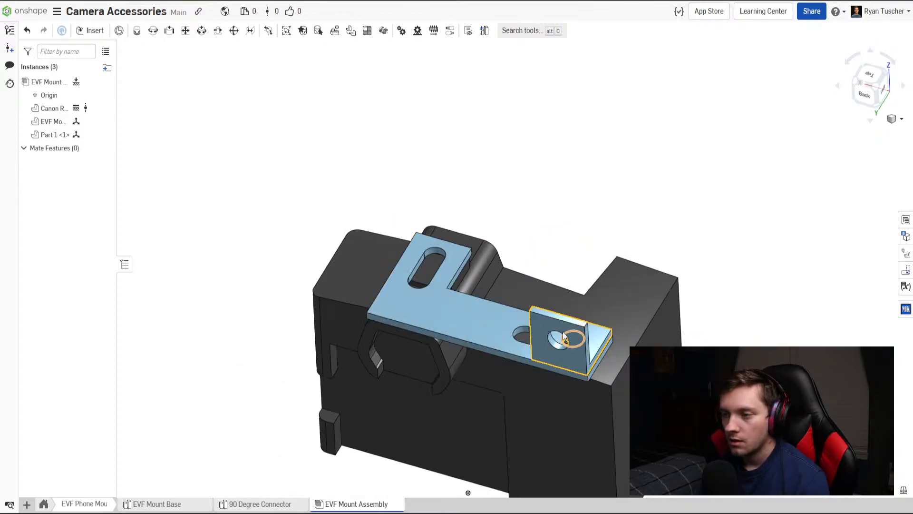
{"action": "right_click_drag", "start_coordinate": [480, 386], "coordinate": [576, 170]}
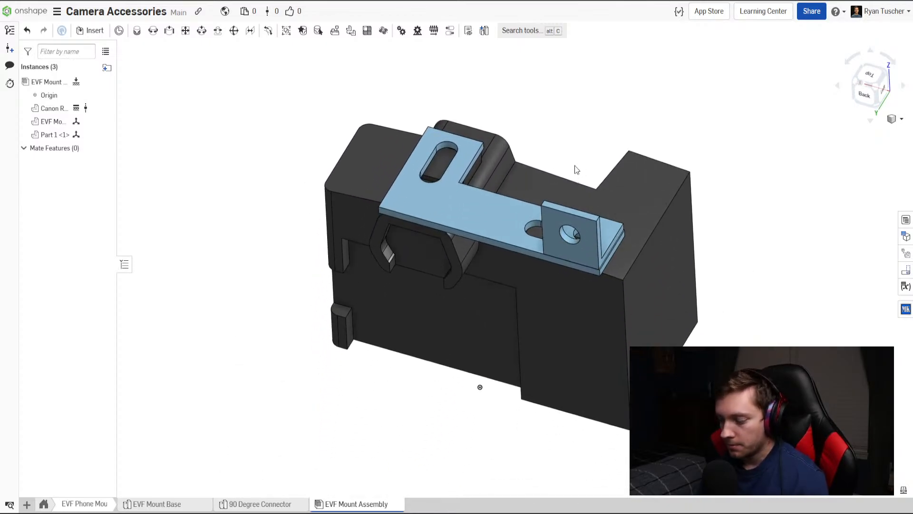
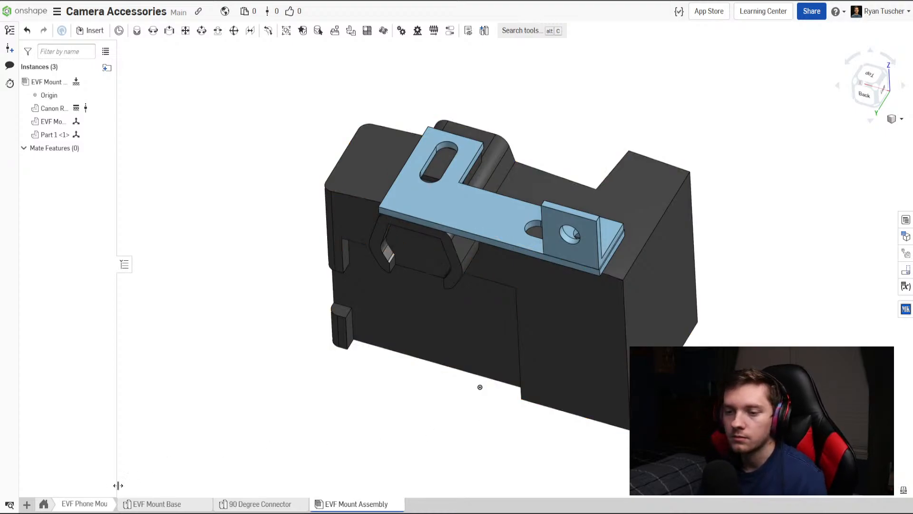
Create a new Part Studio and place its tab between 90 Degree Connector and EVF Mount Assembly.
{"action": "left_click", "coordinate": [27, 504]}
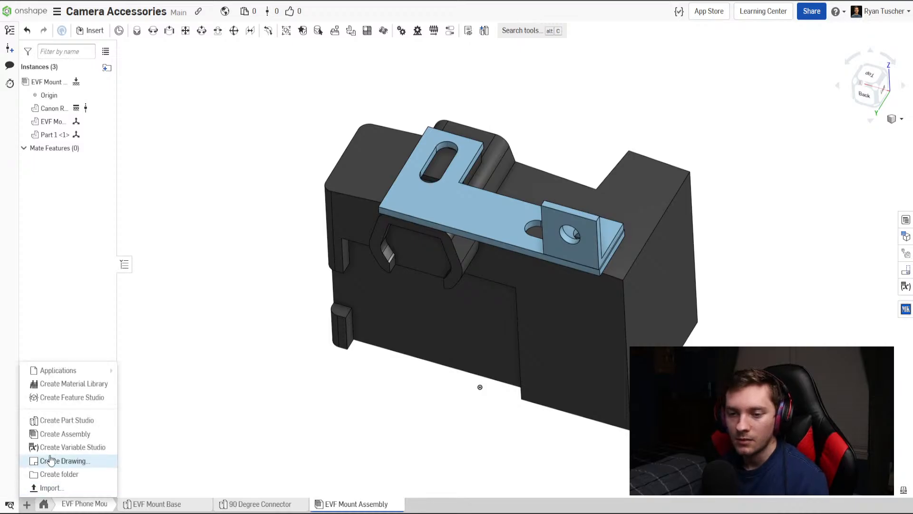
{"action": "left_click", "coordinate": [61, 424]}
{"action": "left_click_drag", "start_coordinate": [471, 504], "coordinate": [367, 508]}
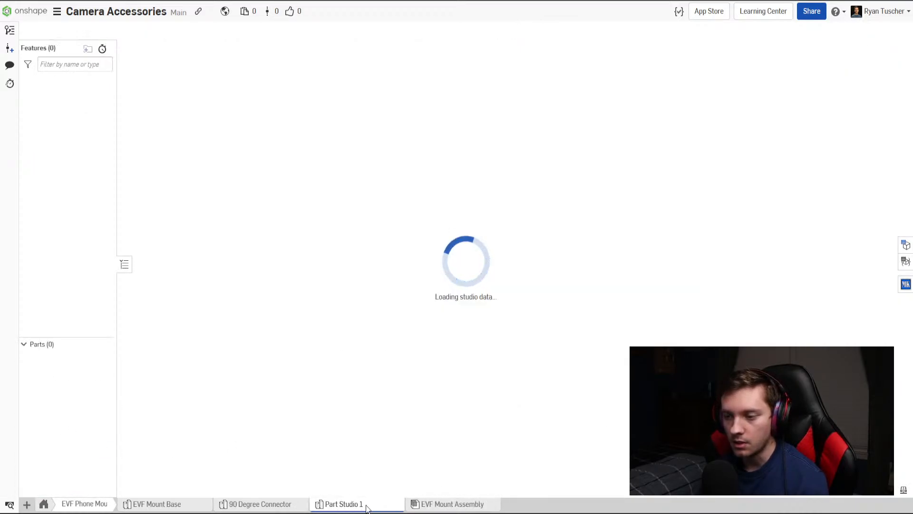
Rename Part 1 in the 90 Degree Connector Part Studio to "90 Degree Connector".
{"action": "left_click", "coordinate": [278, 503]}
{"action": "right_click", "coordinate": [70, 364]}
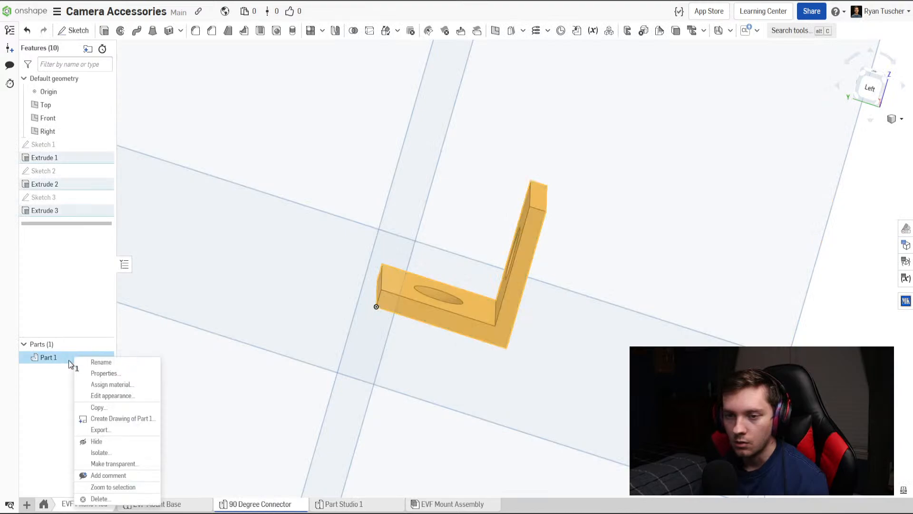
{"action": "left_click", "coordinate": [107, 362]}
{"action": "type", "text": "90 Degree Connec"}
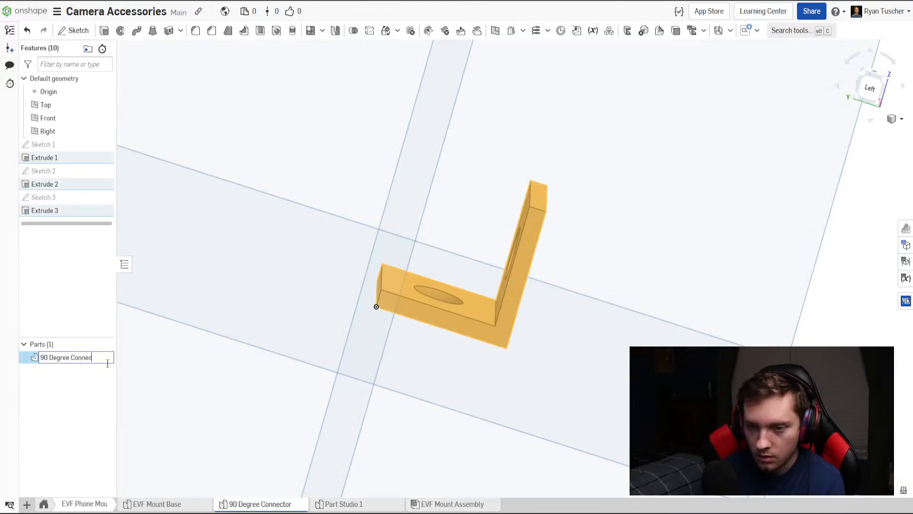
{"action": "type", "text": "tor"}
{"action": "key", "text": "Return"}
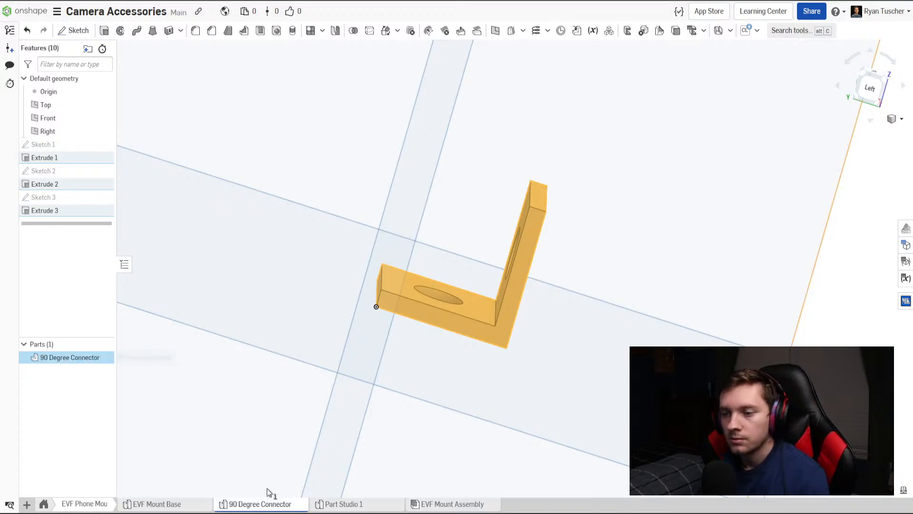
Rename the new Part Studio "iPhone Clamp Top".
{"action": "left_click", "coordinate": [371, 503]}
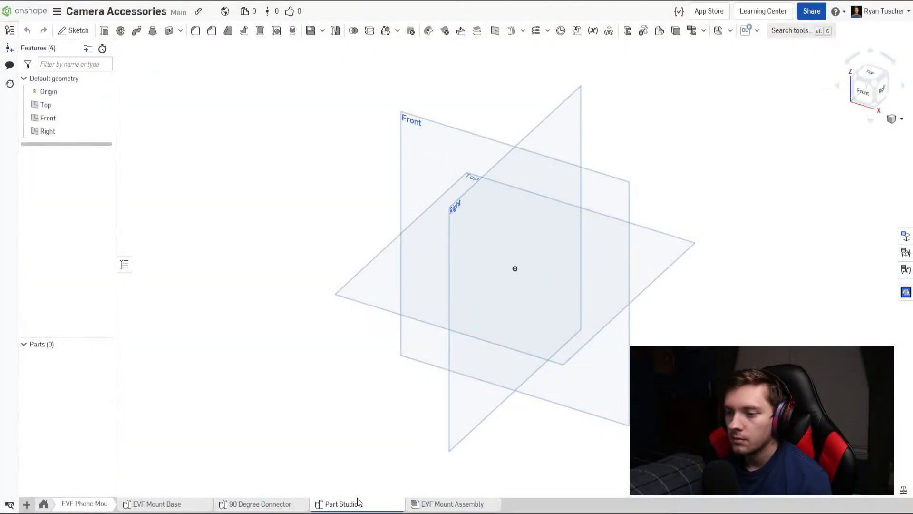
{"action": "right_click", "coordinate": [359, 502]}
{"action": "left_click", "coordinate": [352, 410]}
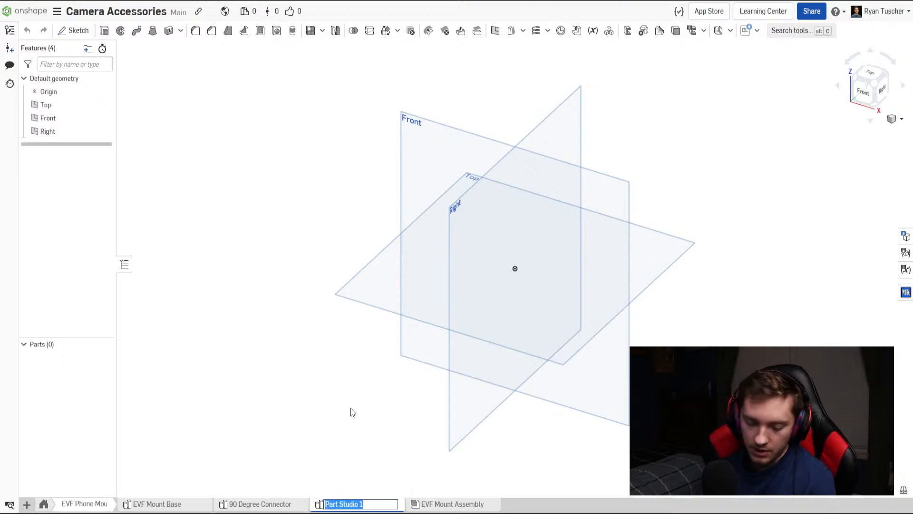
{"action": "type", "text": "iP"}
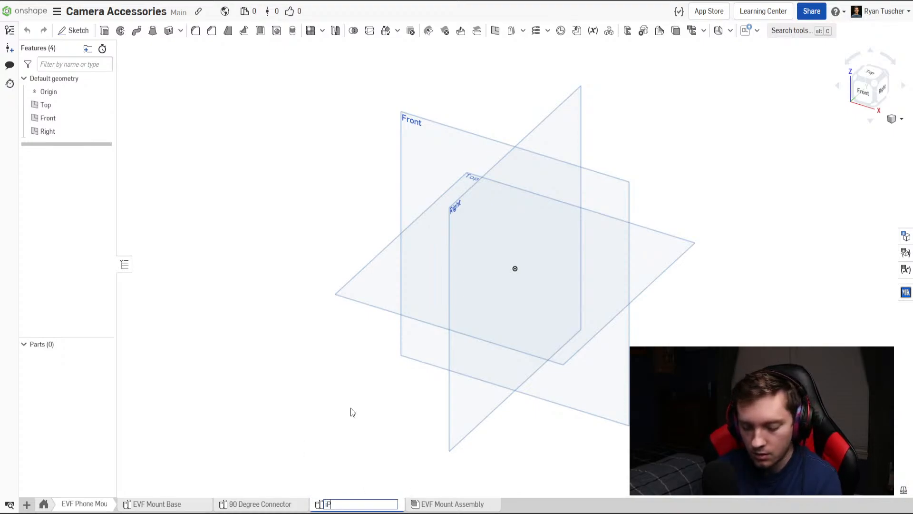
{"action": "type", "text": "hone Clamp Top"}
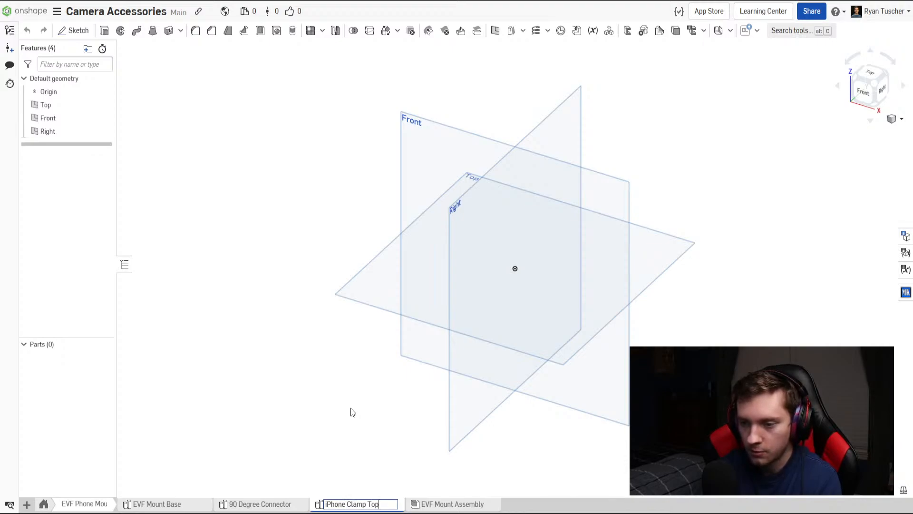
{"action": "key", "text": "Return"}
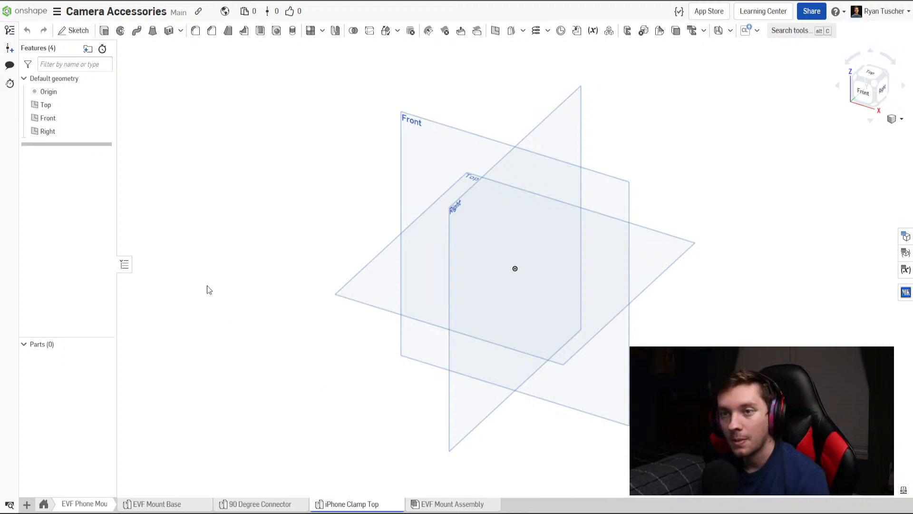
Start a sketch on the Front plane and draw a tall corner rectangle about 0.9 by 3.5 in, down and right from the origin.
{"action": "mouse_move", "coordinate": [331, 309]}
{"action": "right_mouse_down"}
{"action": "mouse_move", "coordinate": [367, 294]}
{"action": "mouse_move", "coordinate": [340, 310]}
{"action": "mouse_move", "coordinate": [361, 285]}
{"action": "mouse_move", "coordinate": [377, 297]}
{"action": "mouse_move", "coordinate": [366, 286]}
{"action": "right_mouse_up"}
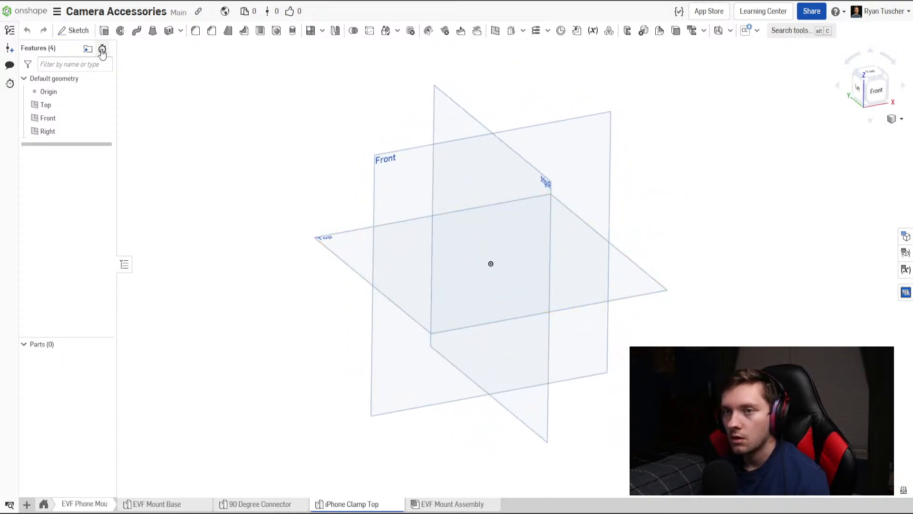
{"action": "left_click", "coordinate": [83, 31]}
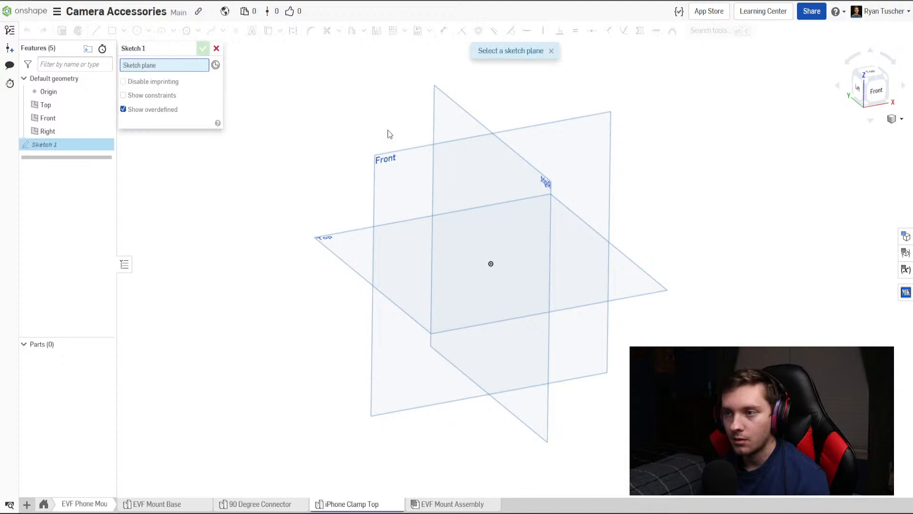
{"action": "left_click", "coordinate": [443, 155]}
{"action": "left_click", "coordinate": [857, 100]}
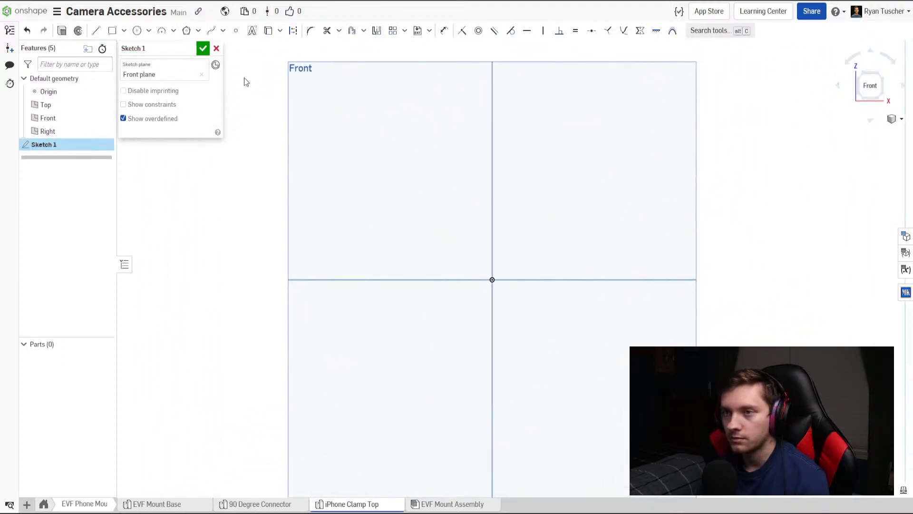
{"action": "left_click", "coordinate": [112, 30]}
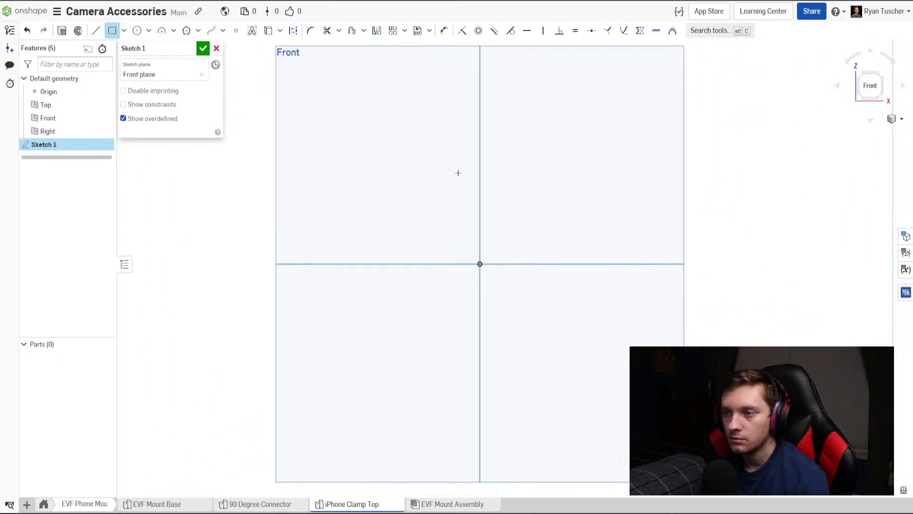
{"action": "middle_click_drag", "start_coordinate": [483, 274], "coordinate": [466, 190]}
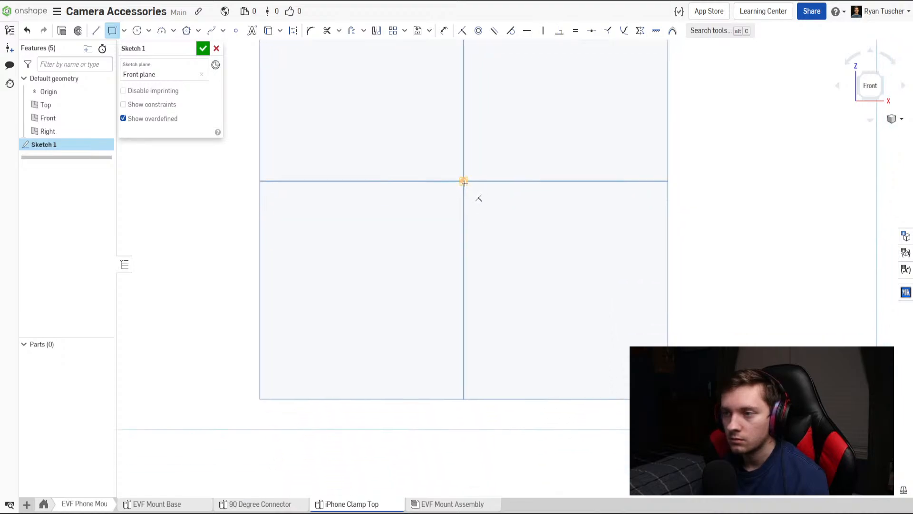
{"action": "left_click", "coordinate": [464, 181]}
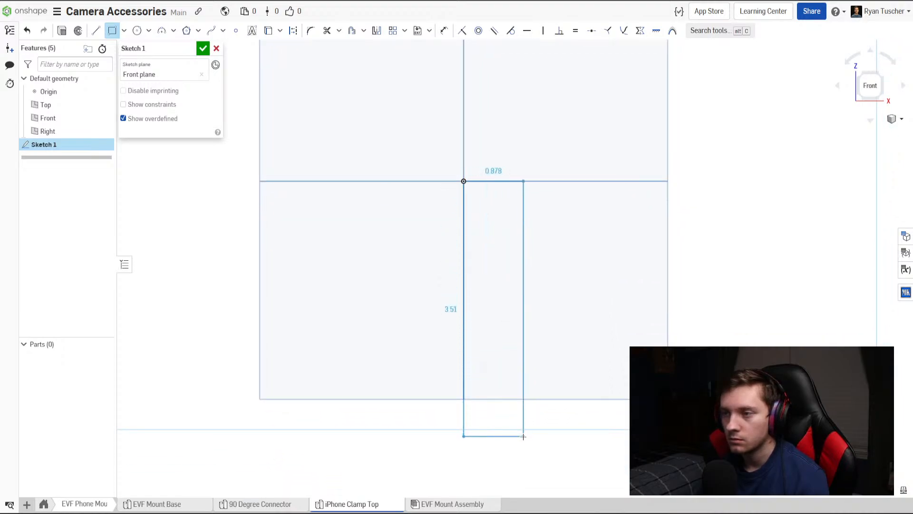
{"action": "left_click", "coordinate": [525, 437]}
Dimension the rectangle's top edge and set its width to 1 in.
{"action": "key", "text": "d"}
{"action": "left_click", "coordinate": [485, 182]}
{"action": "left_click", "coordinate": [490, 169]}
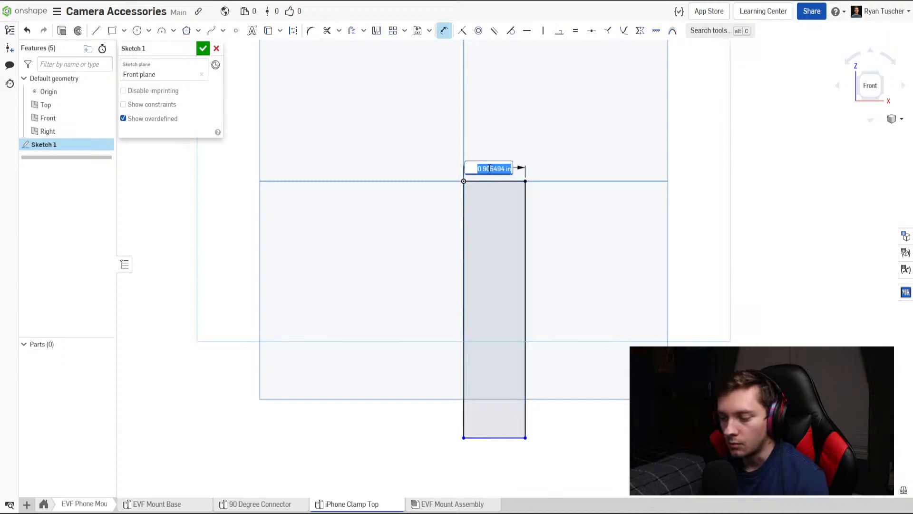
{"action": "type", "text": "1"}
{"action": "key", "text": "Return"}
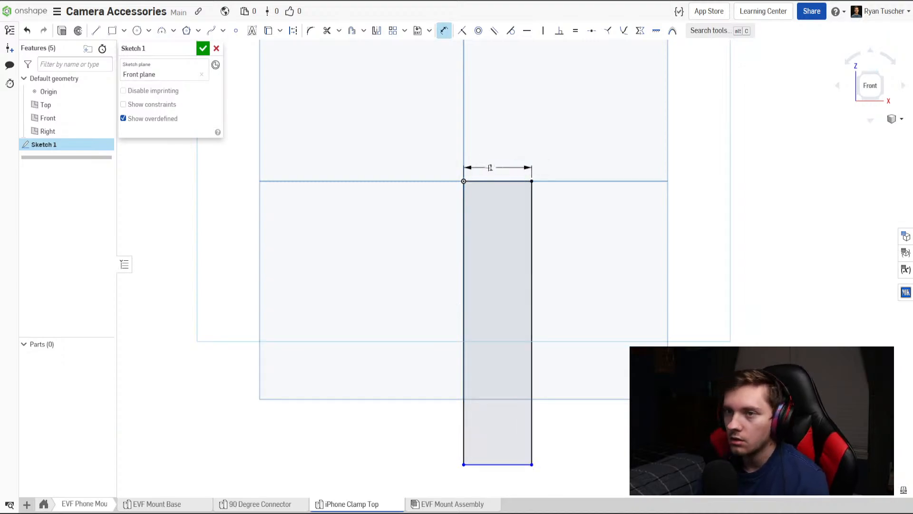
Draw a circle about 0.53 in in diameter inside the rectangle near its upper end.
{"action": "left_click", "coordinate": [137, 30]}
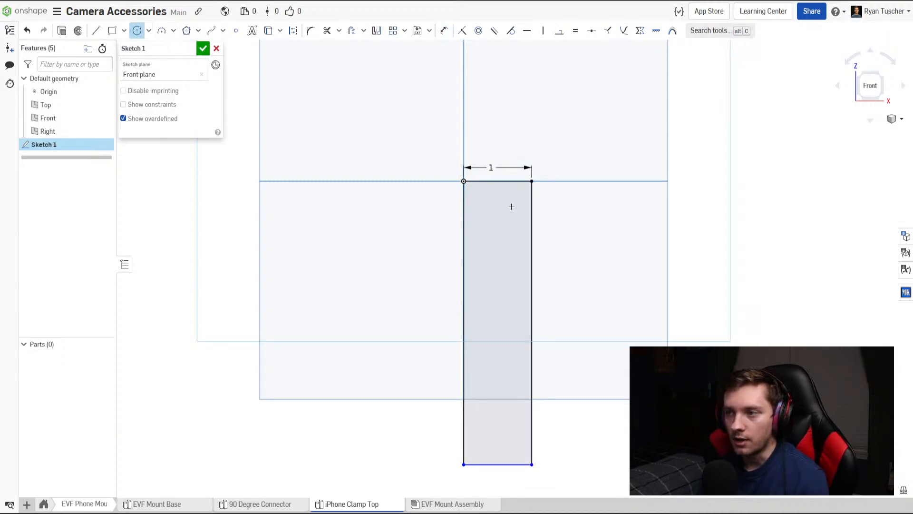
{"action": "left_click", "coordinate": [493, 218]}
{"action": "left_click", "coordinate": [484, 200]}
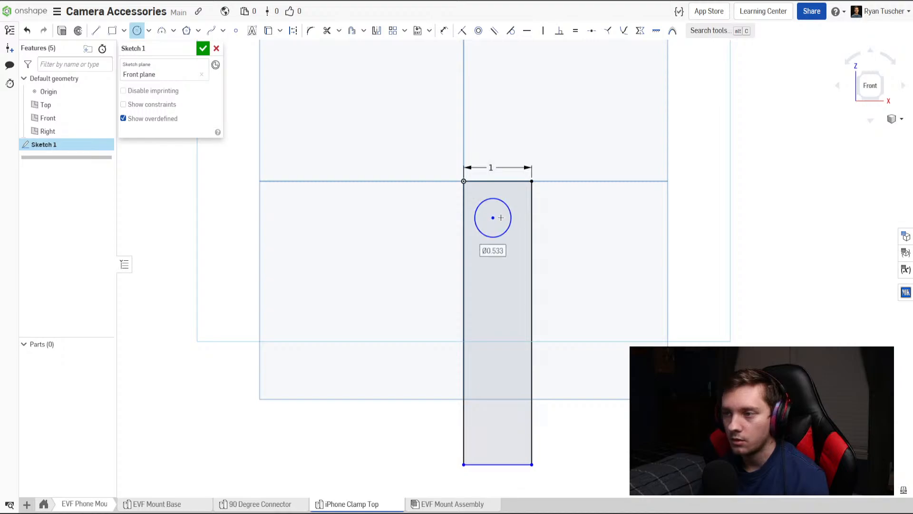
{"action": "scroll", "coordinate": [501, 217], "scroll_direction": "up", "scroll_amount": 2}
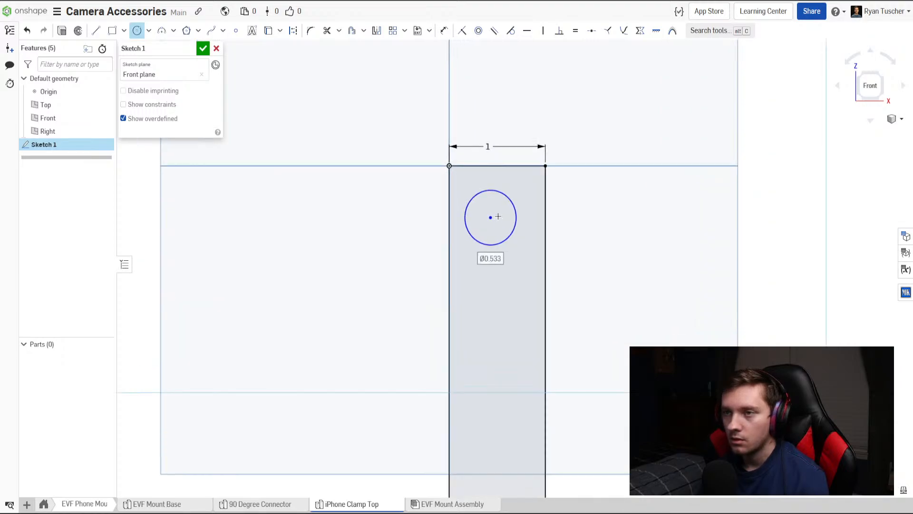
{"action": "left_click", "coordinate": [123, 31]}
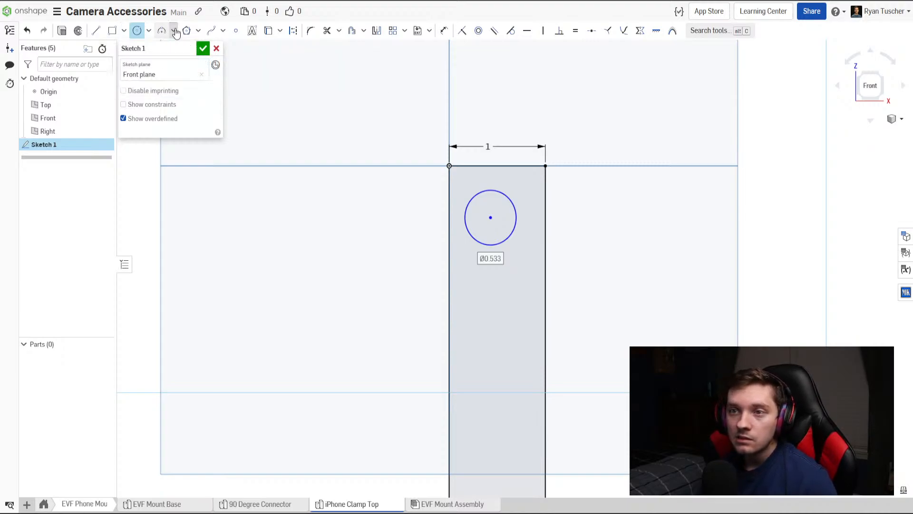
{"action": "mouse_move", "coordinate": [149, 35]}
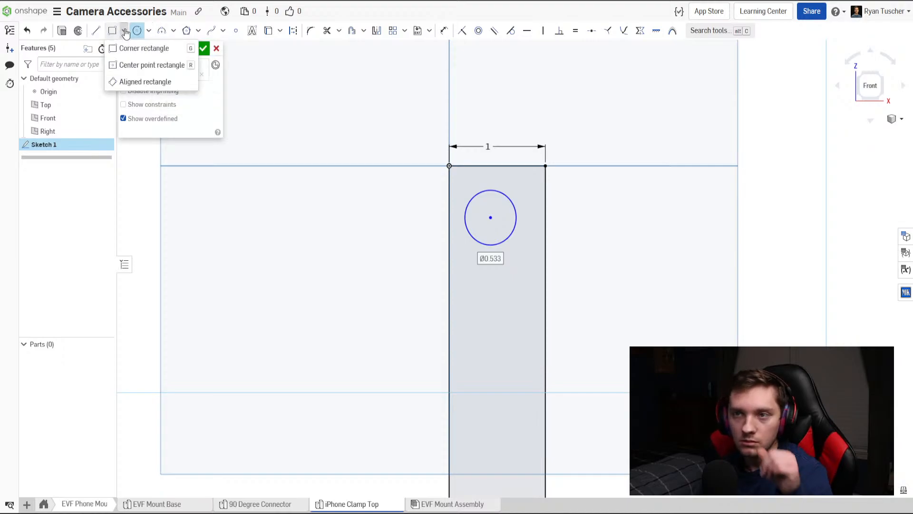
{"action": "key", "text": "Escape"}
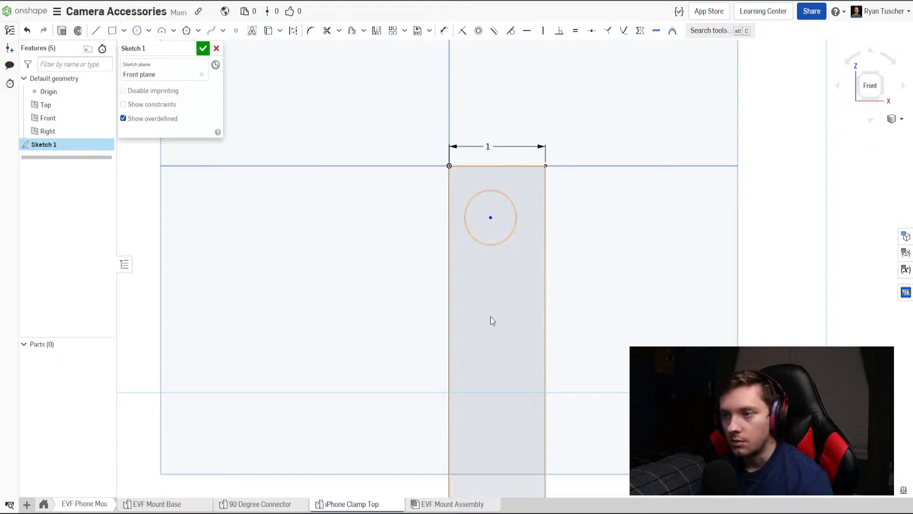
Draw a second circle of similar size inside the rectangle, directly below the first one.
{"action": "scroll", "coordinate": [502, 315], "scroll_direction": "up", "scroll_amount": 3}
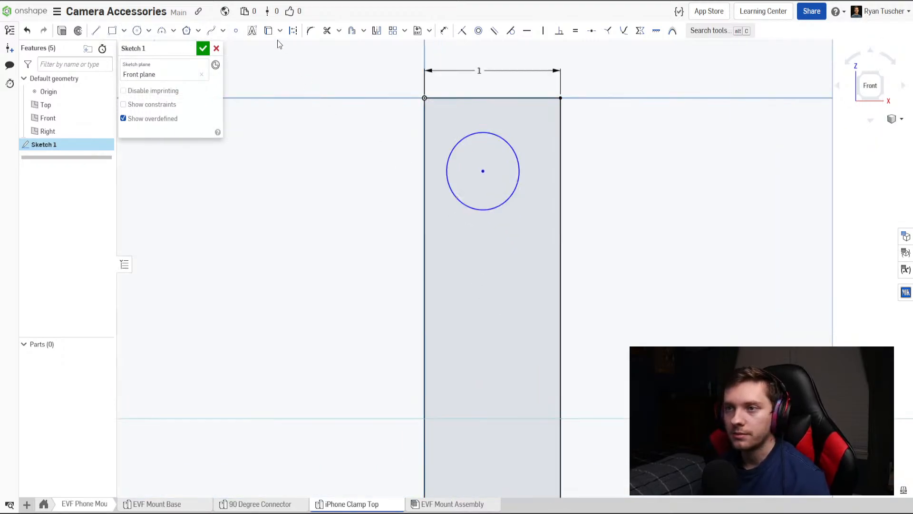
{"action": "left_click", "coordinate": [137, 30]}
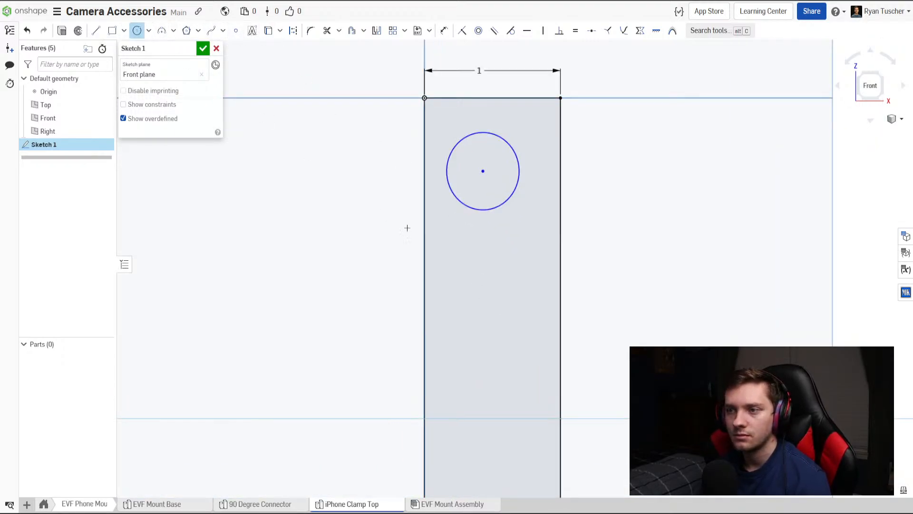
{"action": "left_click", "coordinate": [481, 325]}
{"action": "left_click", "coordinate": [481, 362]}
Draw two vertical lines inside the rectangle, one on each side of the pair of circles.
{"action": "key", "text": "l"}
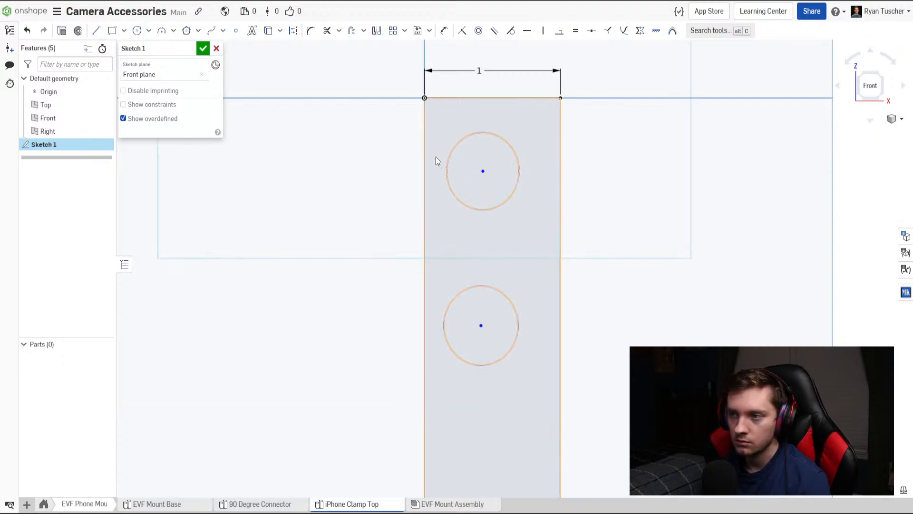
{"action": "left_click", "coordinate": [439, 146]}
{"action": "left_click", "coordinate": [439, 380]}
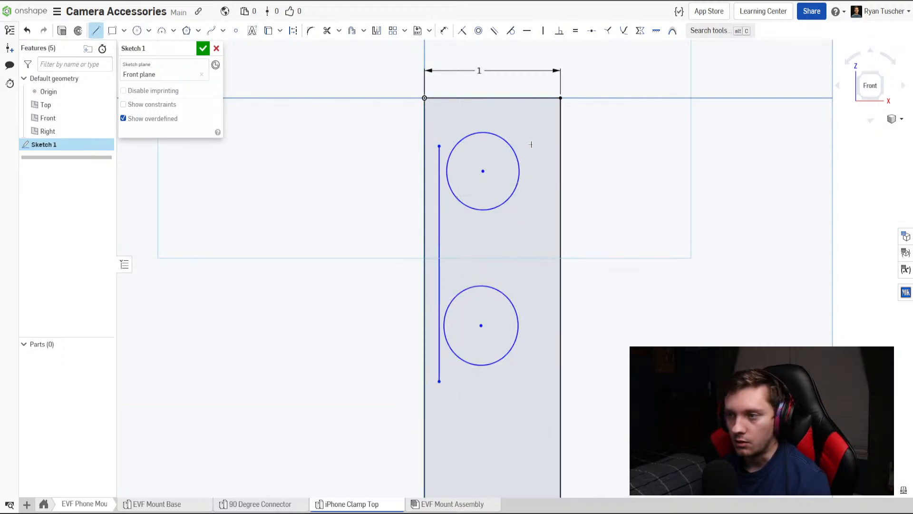
{"action": "left_click", "coordinate": [534, 378]}
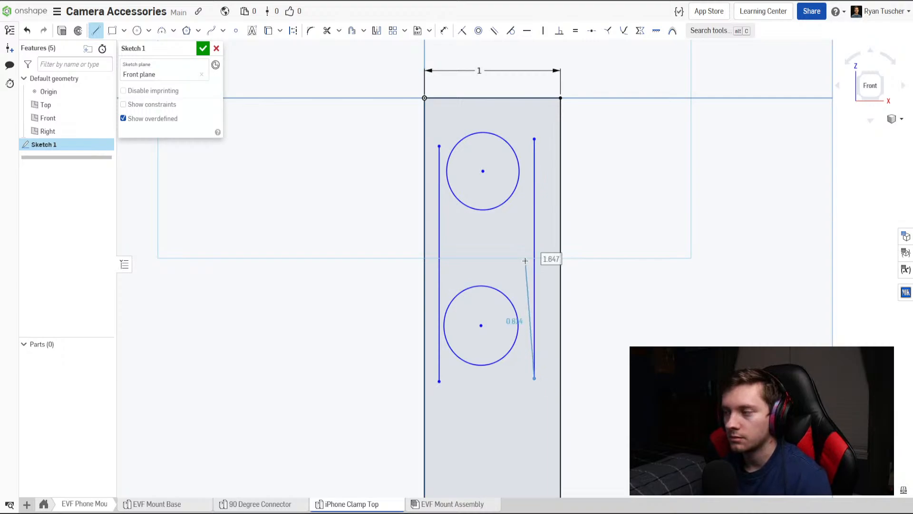
{"action": "key", "text": "Escape"}
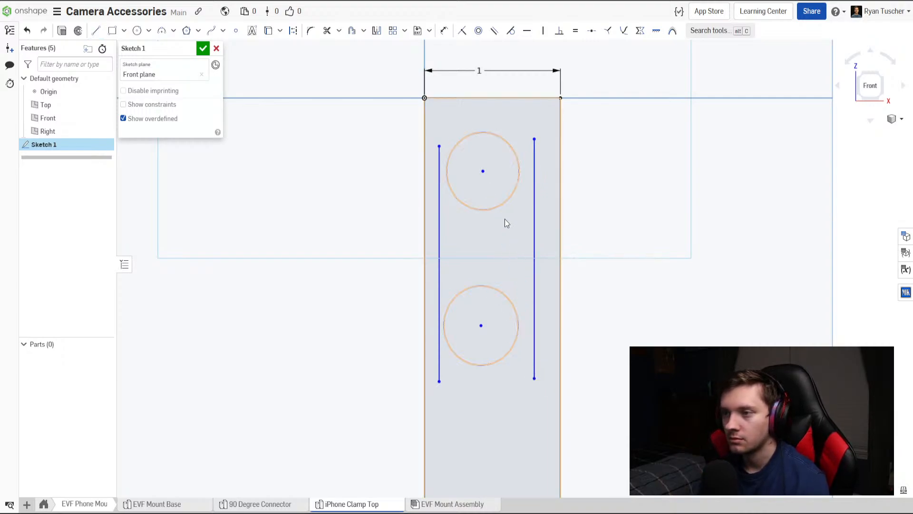
Make both circles tangent to both vertical lines to form the outline of a slot.
{"action": "left_click", "coordinate": [510, 30]}
{"action": "left_click", "coordinate": [519, 169]}
{"action": "left_click", "coordinate": [439, 214]}
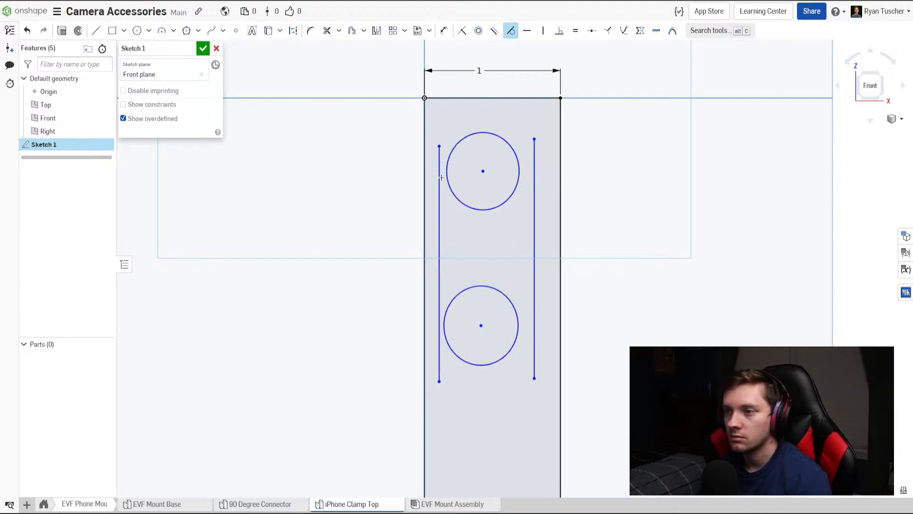
{"action": "left_click", "coordinate": [534, 169]}
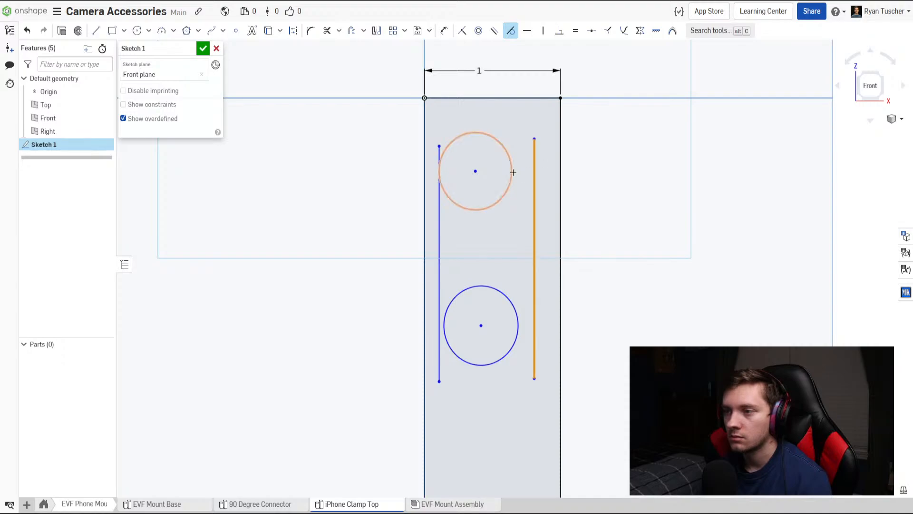
{"action": "left_click", "coordinate": [512, 171]}
{"action": "left_click", "coordinate": [515, 309]}
{"action": "left_click", "coordinate": [512, 314]}
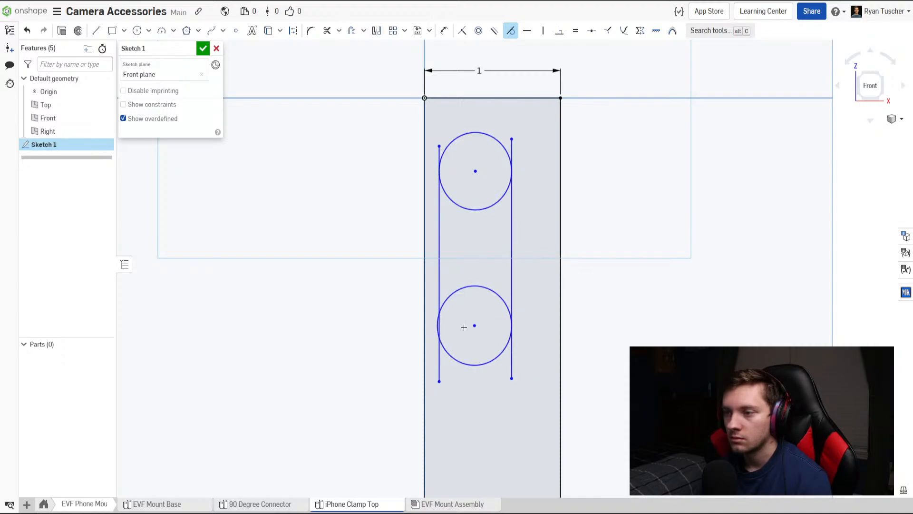
{"action": "left_click", "coordinate": [437, 323]}
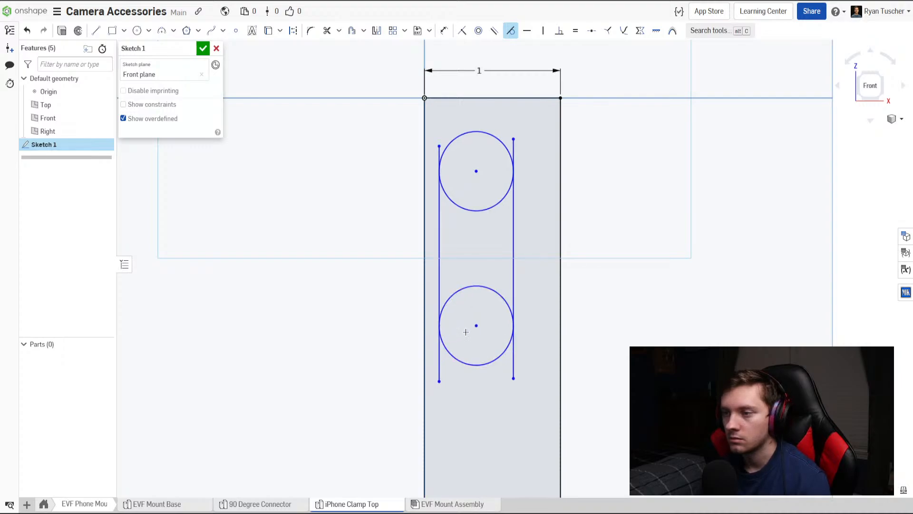
{"action": "key", "text": "Escape"}
Try moving the upper circle by its centre to test the constraints, and undo the move.
{"action": "left_click_drag", "start_coordinate": [479, 174], "coordinate": [551, 210]}
{"action": "key", "text": "ctrl+z"}
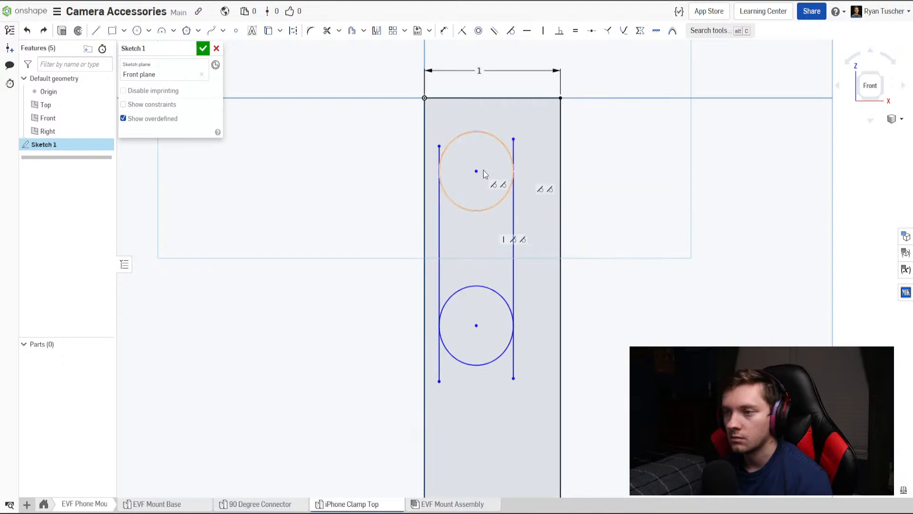
Dimension the upper circle's diameter at 0.375 in.
{"action": "key", "text": "d"}
{"action": "left_click", "coordinate": [490, 134]}
{"action": "left_click", "coordinate": [501, 123]}
{"action": "type", "text": ".3"}
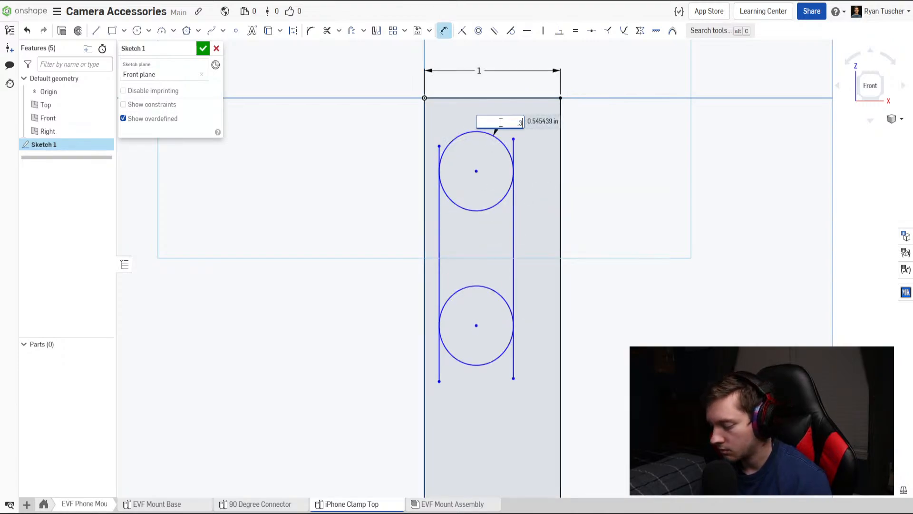
{"action": "type", "text": "75"}
{"action": "key", "text": "Return"}
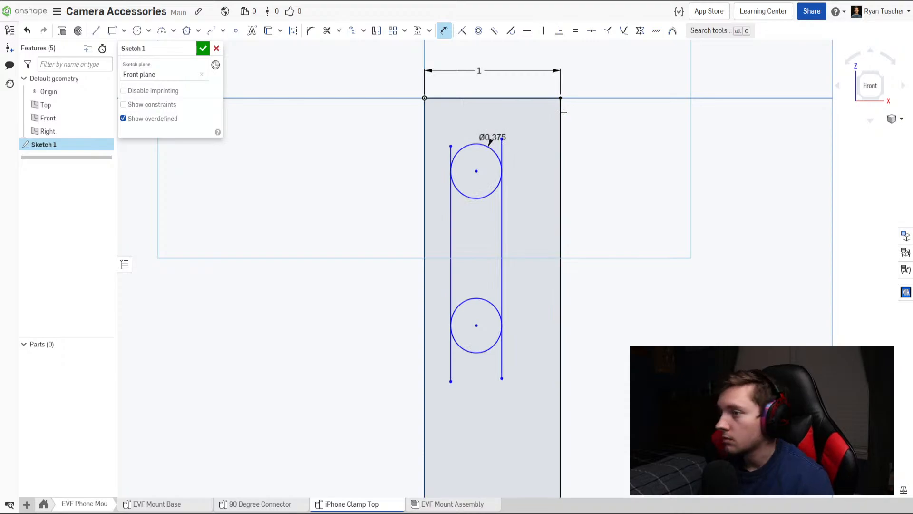
Try trimming the ends of the two vertical lines that extend beyond both circles, and undo the trims.
{"action": "left_click", "coordinate": [327, 30]}
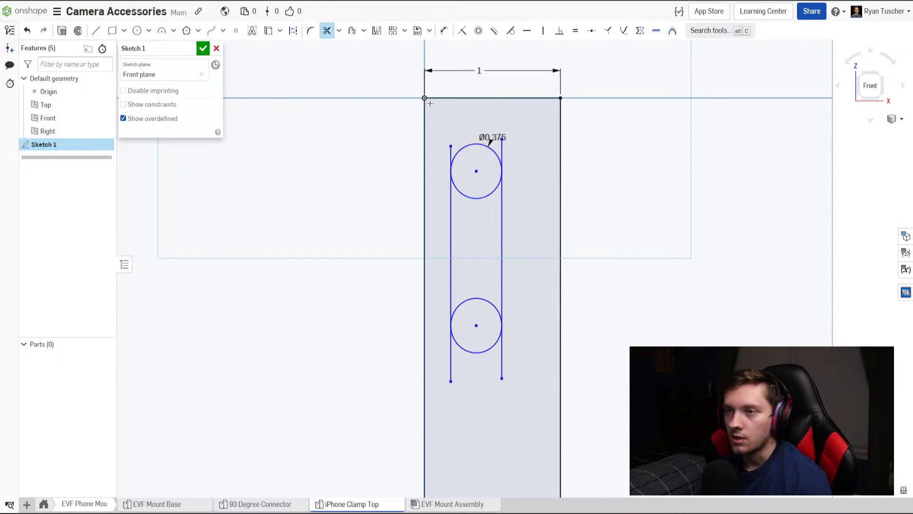
{"action": "left_click_drag", "start_coordinate": [488, 141], "coordinate": [439, 157]}
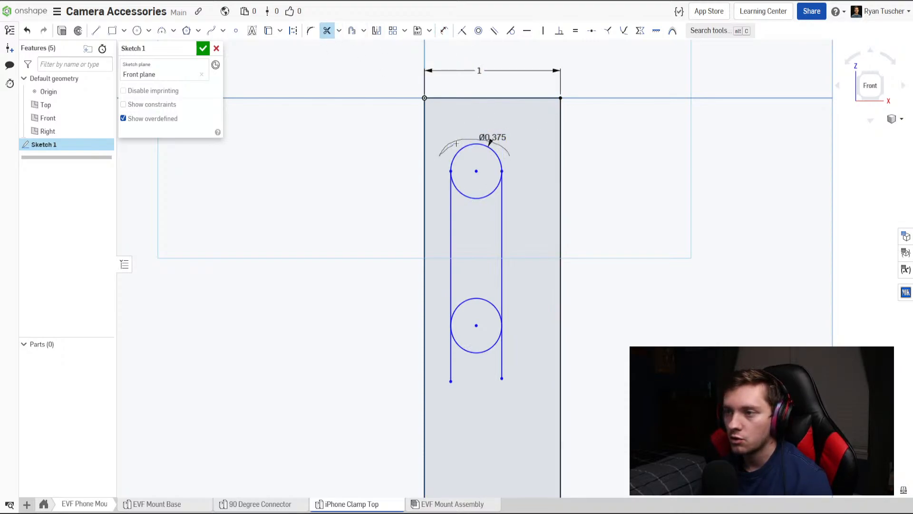
{"action": "mouse_move", "coordinate": [451, 352]}
{"action": "left_mouse_down"}
{"action": "mouse_move", "coordinate": [511, 365]}
{"action": "mouse_move", "coordinate": [516, 345]}
{"action": "left_mouse_up"}
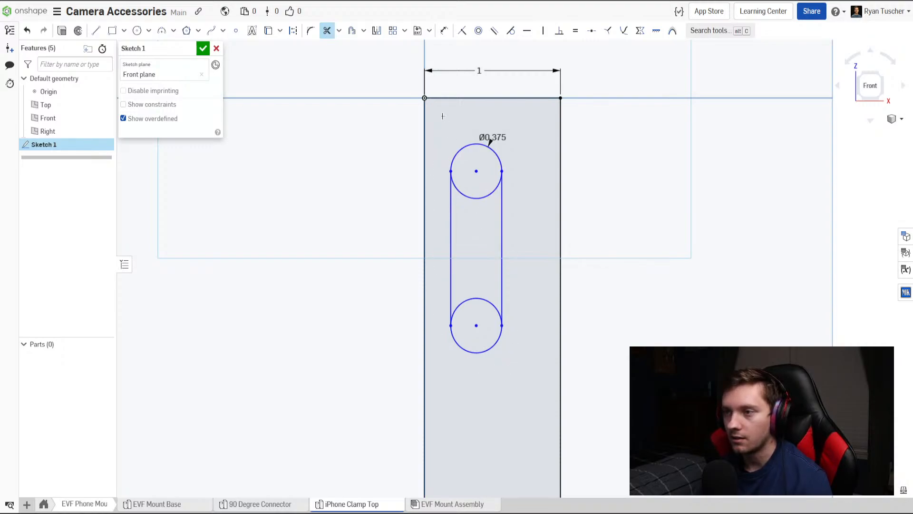
{"action": "key", "text": "Escape"}
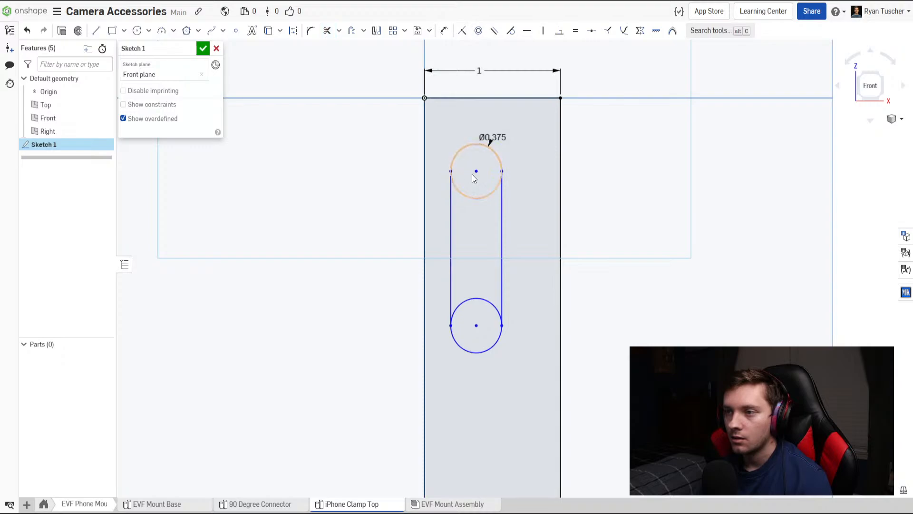
{"action": "key", "text": "ctrl+z"}
{"action": "key", "text": "ctrl+z"}
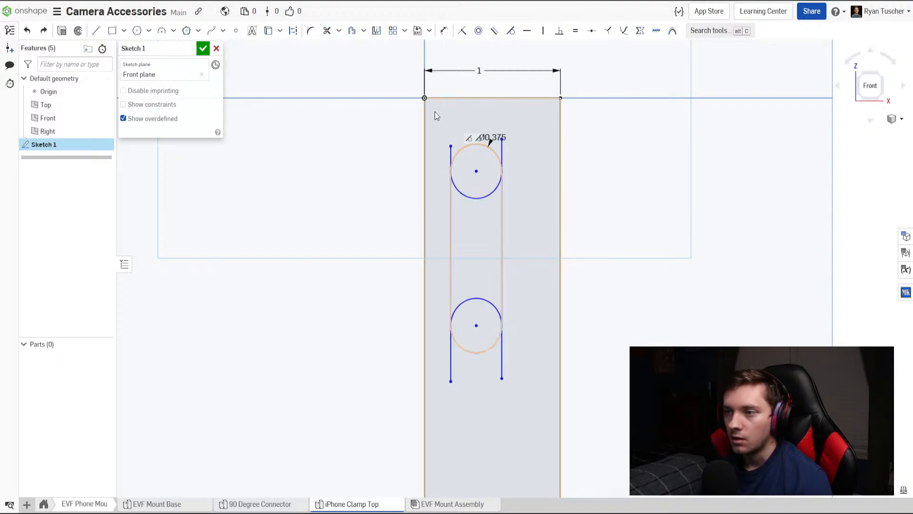
Make the upper endpoints of both vertical lines coincident with the upper circle and the lower endpoints coincident with the lower circle.
{"action": "left_click", "coordinate": [462, 31]}
{"action": "left_click", "coordinate": [450, 147]}
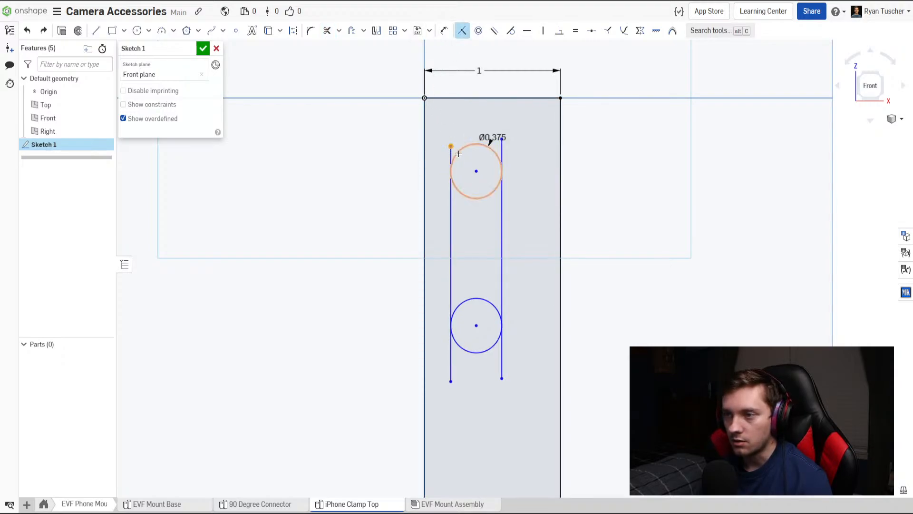
{"action": "left_click", "coordinate": [454, 157]}
{"action": "left_click", "coordinate": [502, 139]}
{"action": "left_click", "coordinate": [498, 157]}
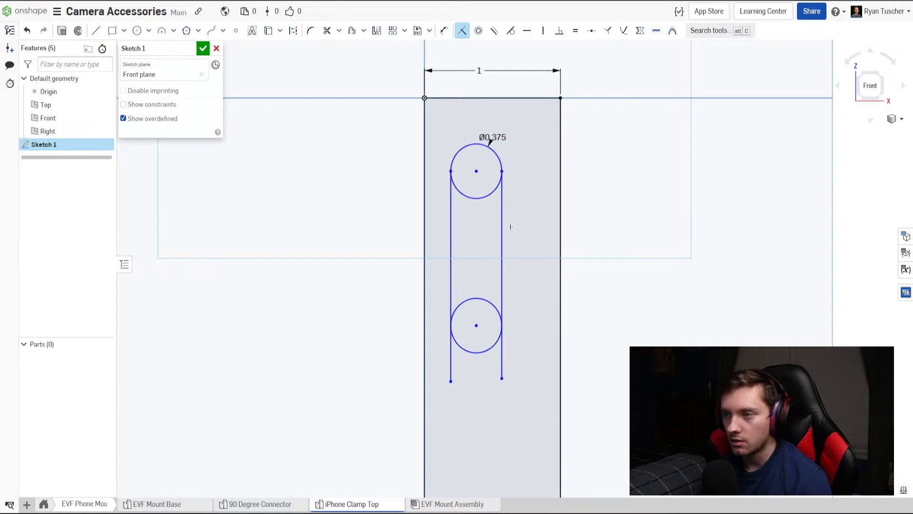
{"action": "left_click", "coordinate": [494, 352]}
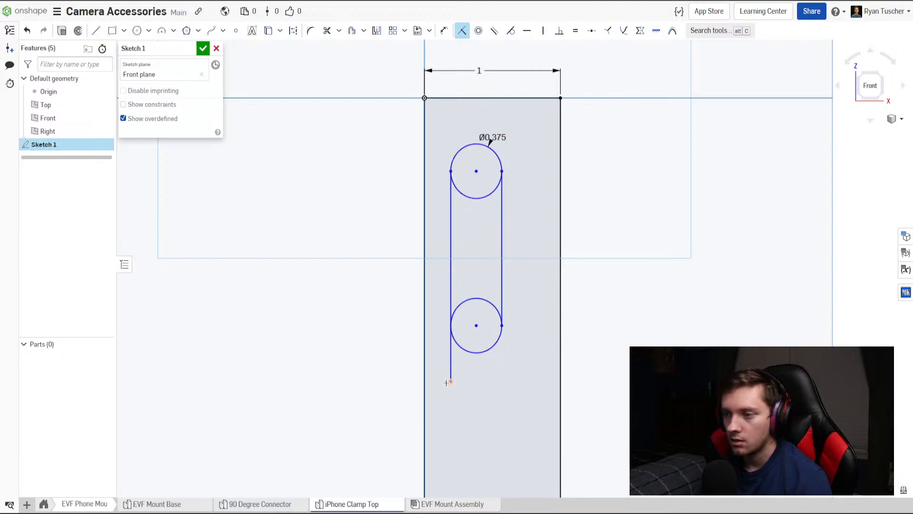
{"action": "left_click", "coordinate": [466, 351]}
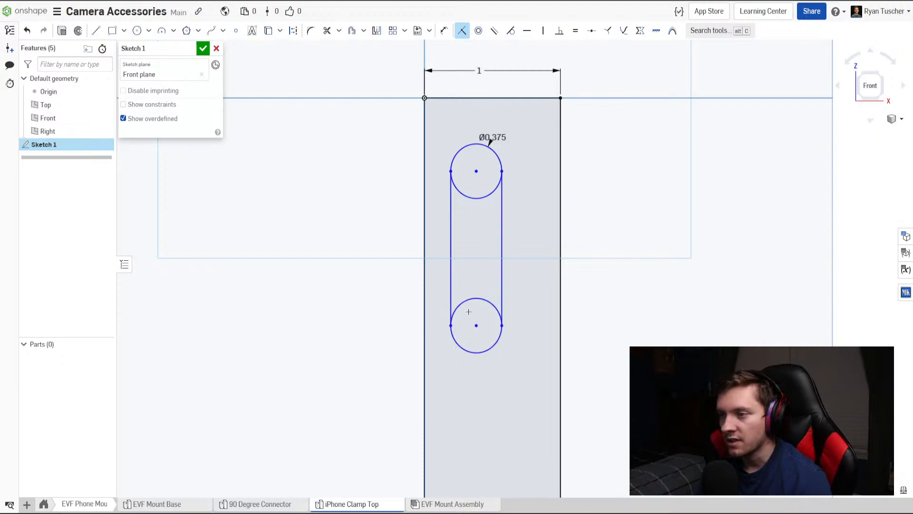
Shift the slot outline toward the middle of the rectangle's width and dimension the distance between its circle centres at 0.375 in.
{"action": "key", "text": "Escape"}
{"action": "mouse_move", "coordinate": [477, 171]}
{"action": "left_mouse_down"}
{"action": "mouse_move", "coordinate": [508, 164]}
{"action": "mouse_move", "coordinate": [487, 151]}
{"action": "mouse_move", "coordinate": [491, 167]}
{"action": "left_mouse_up"}
{"action": "key", "text": "d"}
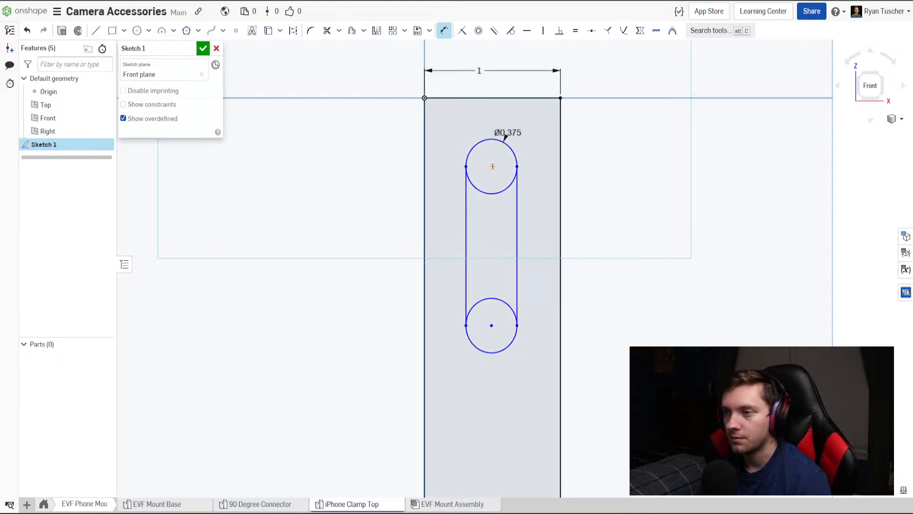
{"action": "left_click", "coordinate": [492, 327]}
{"action": "left_click", "coordinate": [547, 287]}
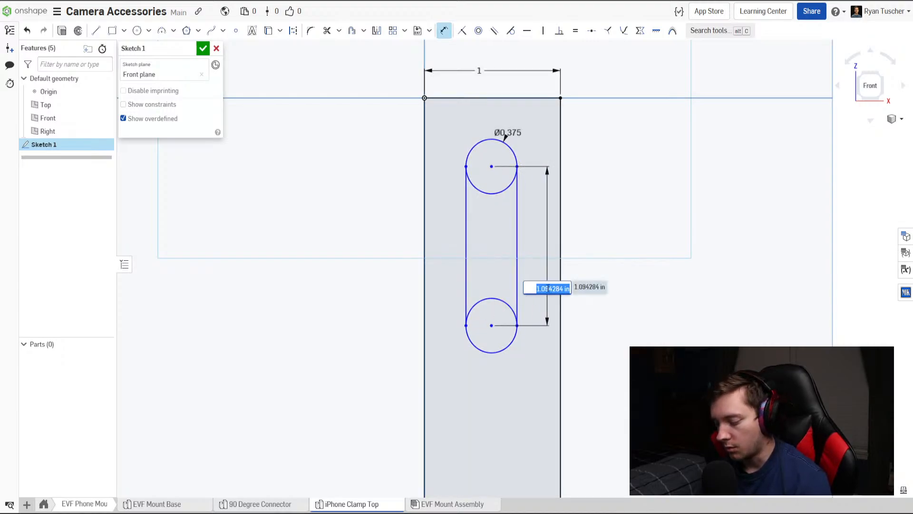
{"action": "type", "text": ".375"}
{"action": "key", "text": "Return"}
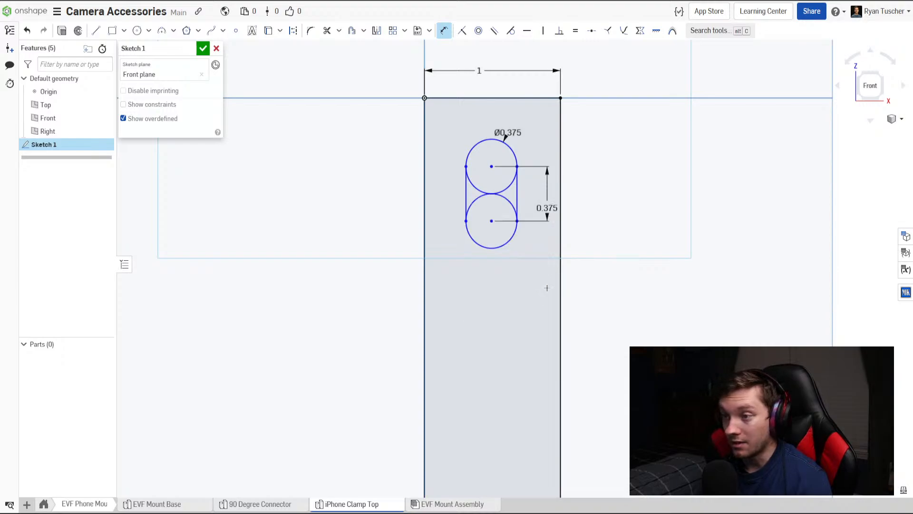
Place a sketch point at the midpoint of the rectangle's top edge and select it for a vertical constraint.
{"action": "scroll", "coordinate": [506, 263], "scroll_direction": "up", "scroll_amount": 2}
{"action": "scroll", "coordinate": [506, 263], "scroll_direction": "up", "scroll_amount": 1}
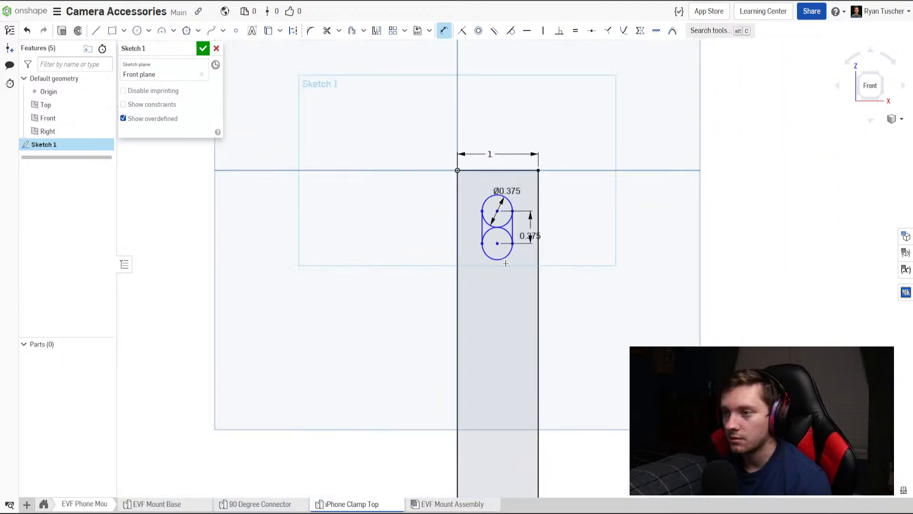
{"action": "scroll", "coordinate": [496, 246], "scroll_direction": "down", "scroll_amount": 3}
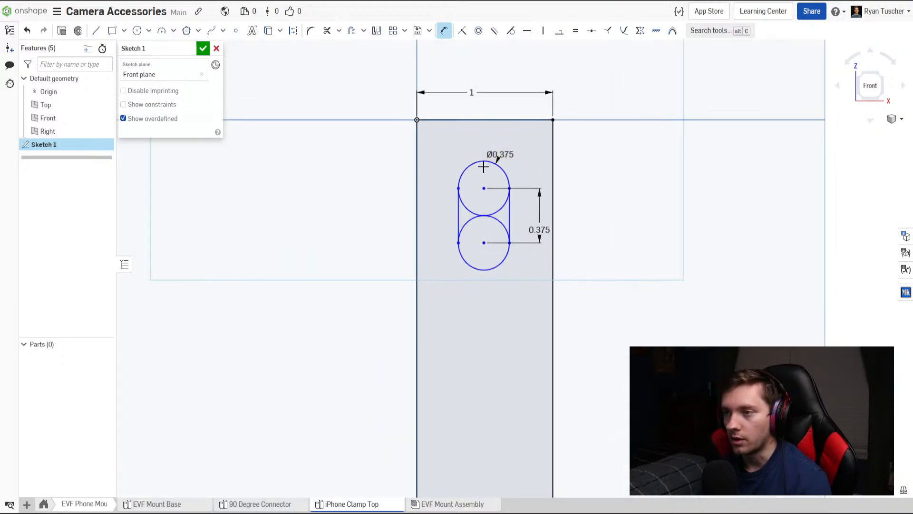
{"action": "left_click", "coordinate": [235, 31]}
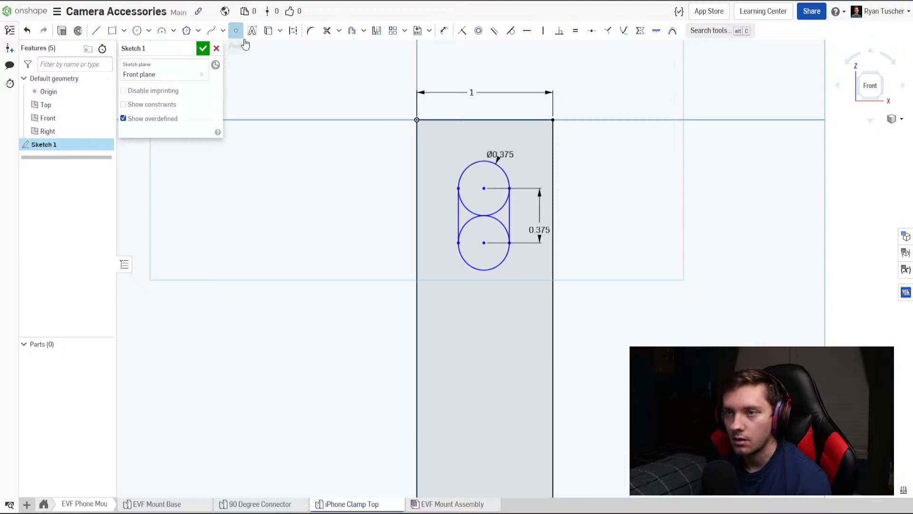
{"action": "left_click", "coordinate": [484, 120]}
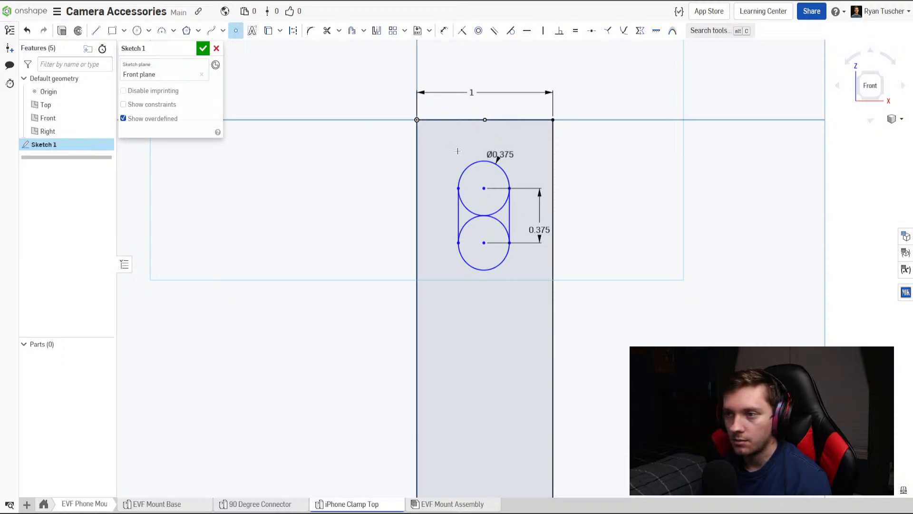
{"action": "left_click", "coordinate": [543, 31]}
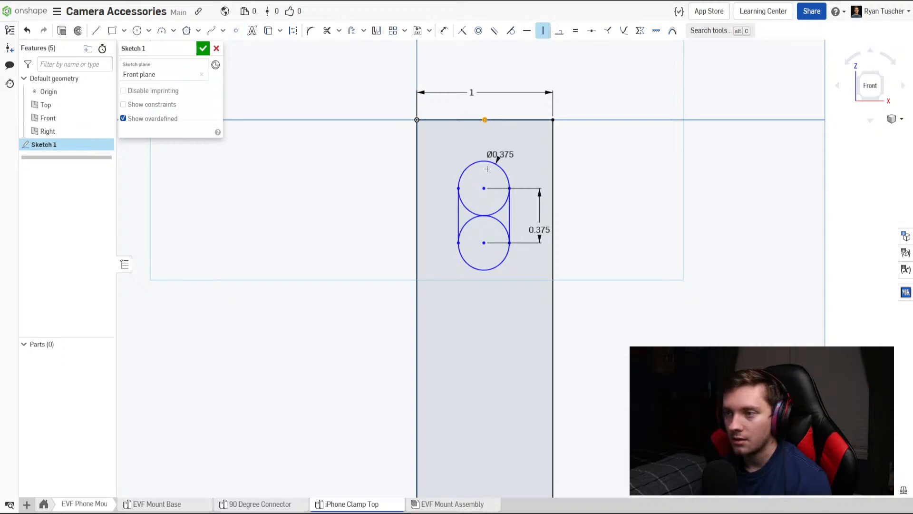
Dimension the upper circle's centre 0.375 in below the rectangle's top edge.
{"action": "key", "text": "d"}
{"action": "left_click", "coordinate": [484, 188]}
{"action": "left_click", "coordinate": [452, 146]}
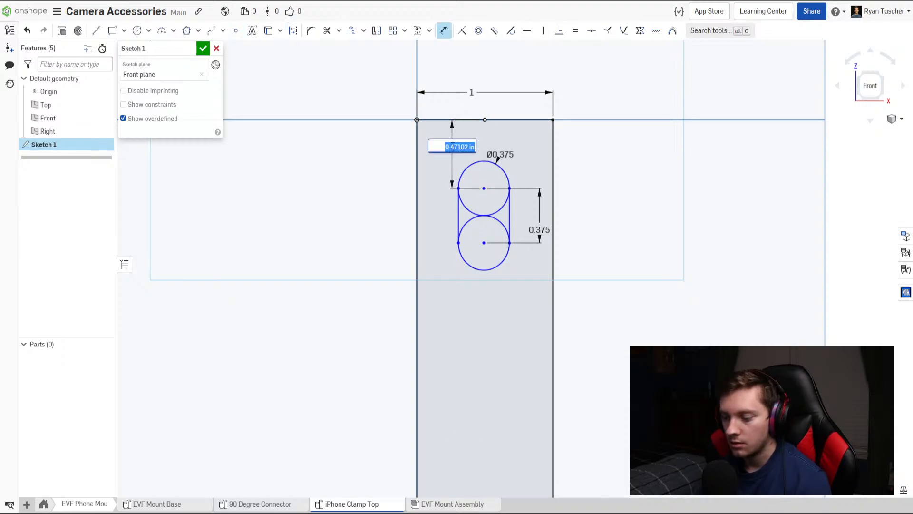
{"action": "type", "text": ".375"}
{"action": "key", "text": "Return"}
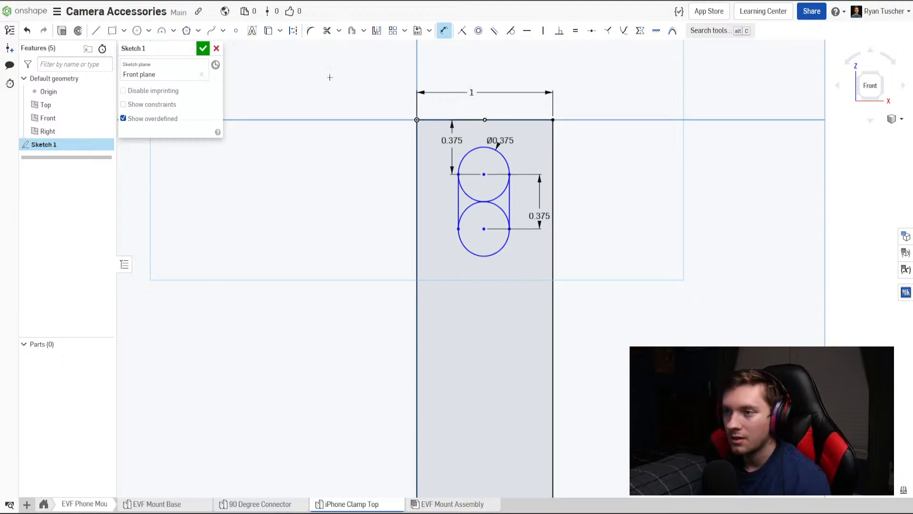
Set the distance between the slot's two circle centres to 0.5 in and finish the sketch.
{"action": "scroll", "coordinate": [434, 201], "scroll_direction": "down", "scroll_amount": 3}
{"action": "scroll", "coordinate": [434, 201], "scroll_direction": "up", "scroll_amount": 4}
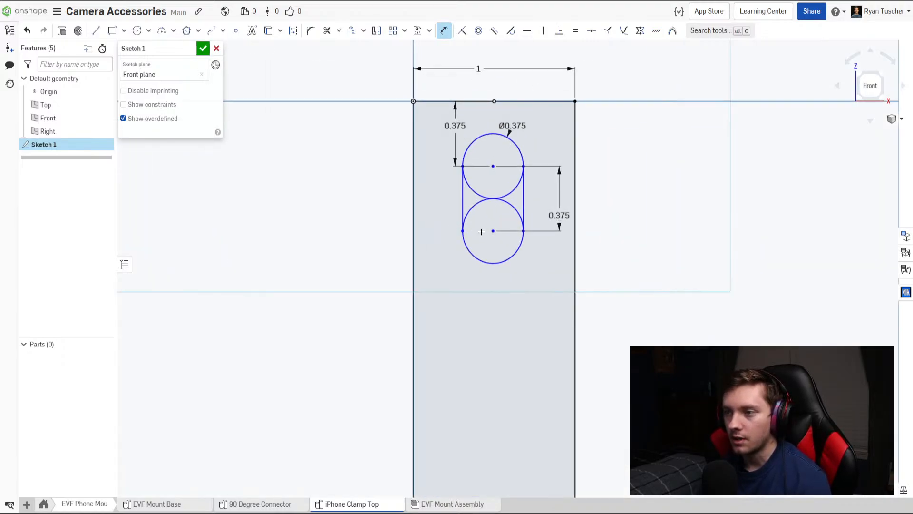
{"action": "double_click", "coordinate": [553, 216]}
{"action": "key", "text": "BackSpace"}
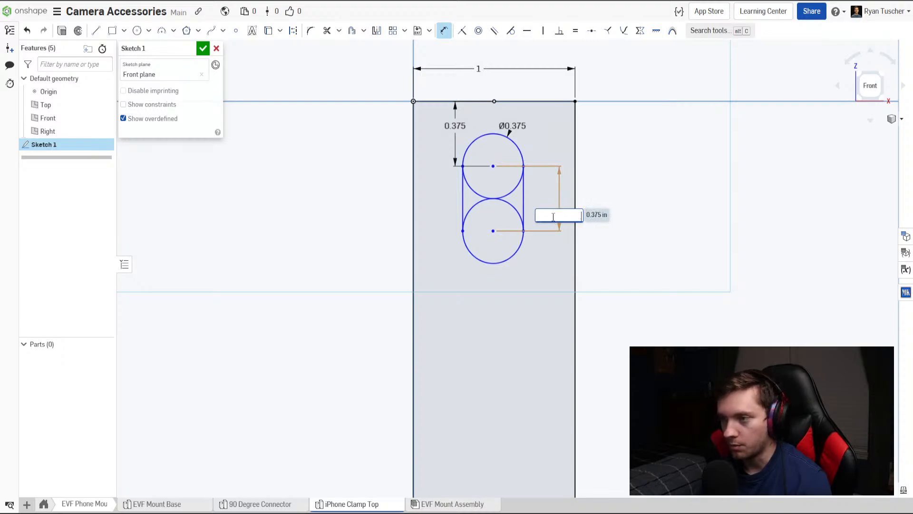
{"action": "type", "text": ".5"}
{"action": "key", "text": "Return"}
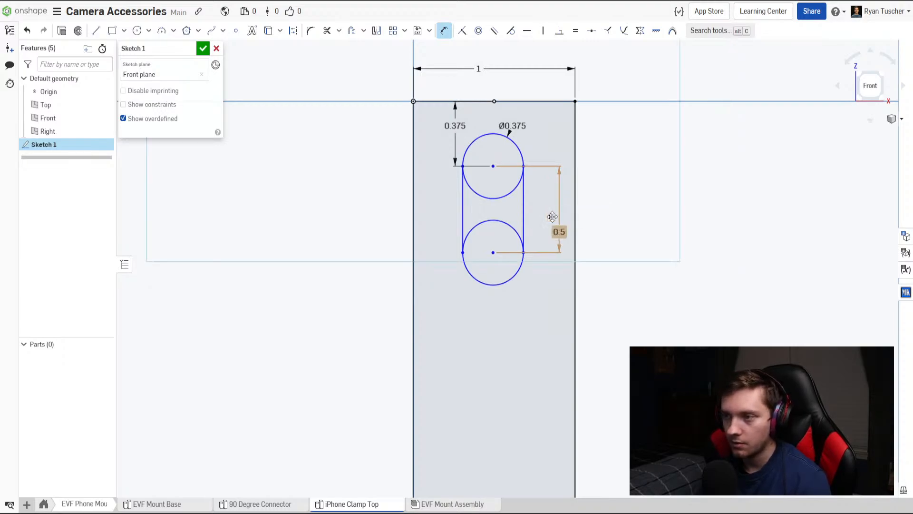
{"action": "scroll", "coordinate": [519, 248], "scroll_direction": "down", "scroll_amount": 4}
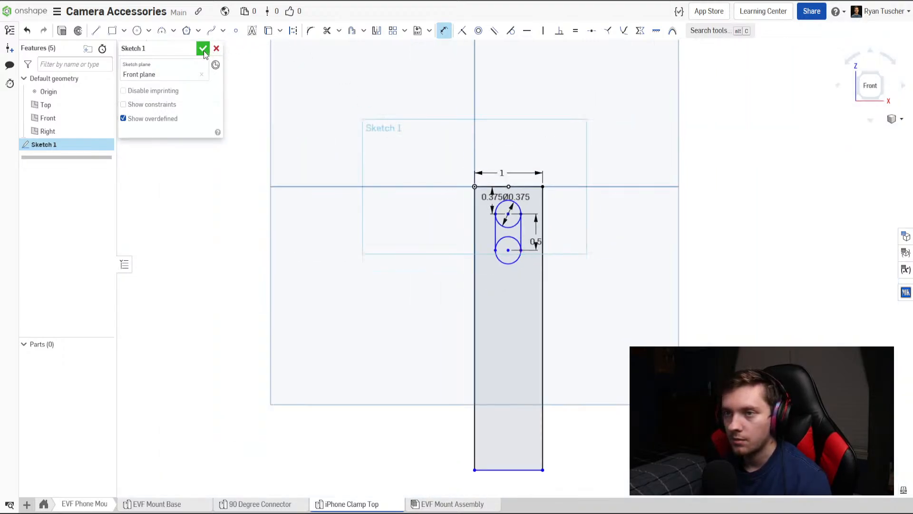
{"action": "left_click", "coordinate": [204, 49]}
Extrude the rectangular region around the slot to a blind depth of 0.125 in as a new part.
{"action": "mouse_move", "coordinate": [544, 240]}
{"action": "right_mouse_down"}
{"action": "mouse_move", "coordinate": [517, 229]}
{"action": "mouse_move", "coordinate": [524, 239]}
{"action": "right_mouse_up"}
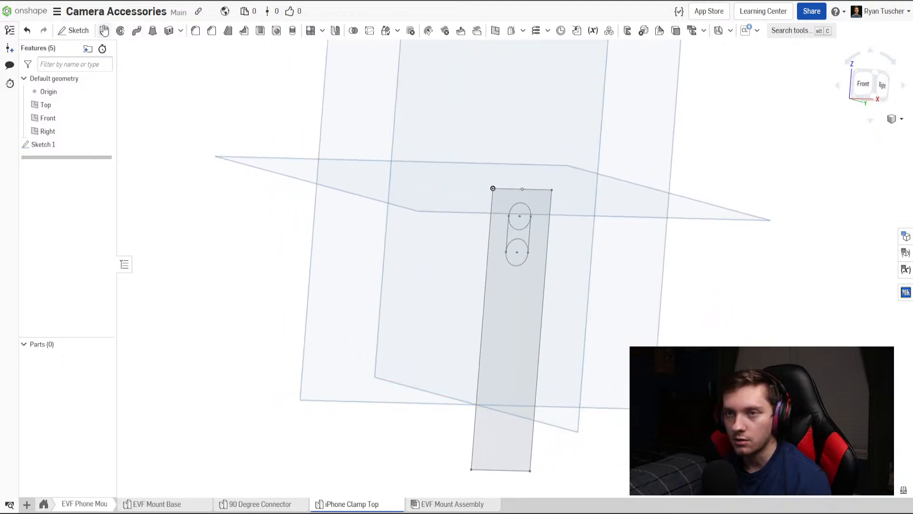
{"action": "left_click", "coordinate": [105, 31]}
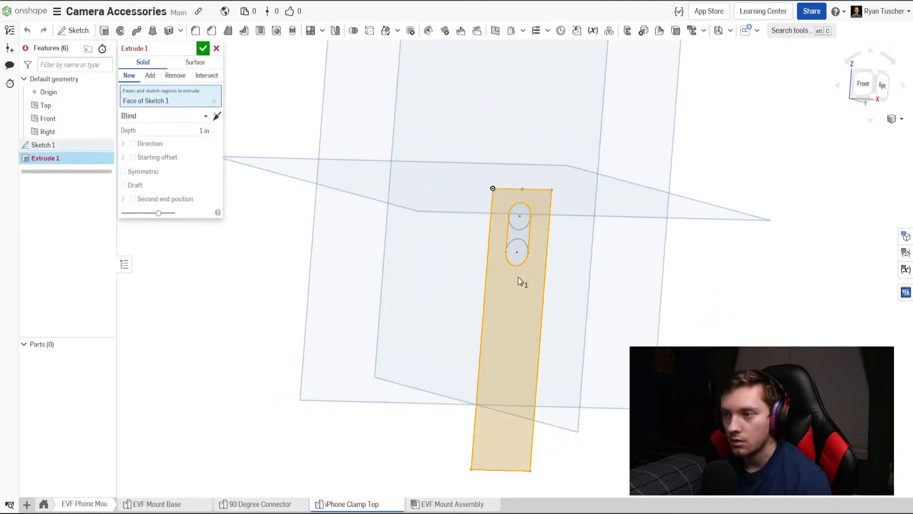
{"action": "left_click", "coordinate": [198, 129]}
{"action": "type", "text": ".1"}
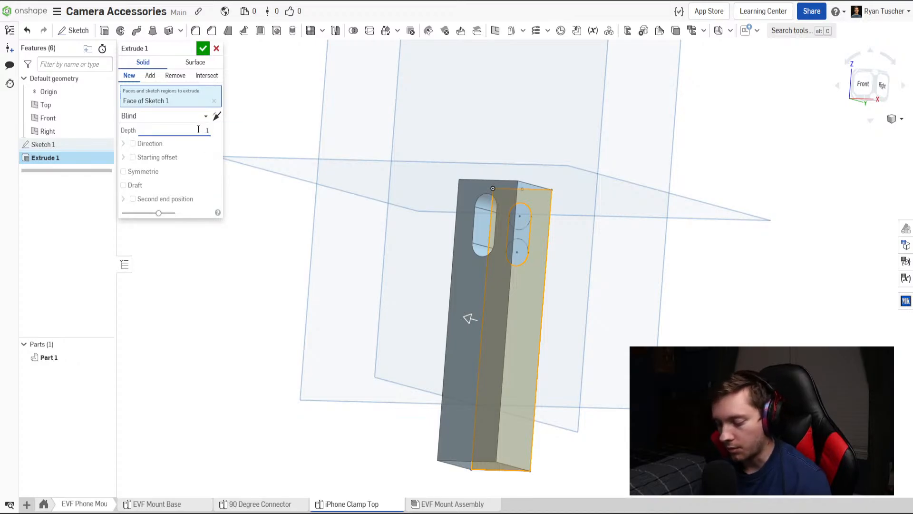
{"action": "type", "text": "25"}
{"action": "key", "text": "Return"}
{"action": "left_click", "coordinate": [204, 49]}
Start a new sketch on the plate's narrow bottom end face, opposite the slotted end, and view the sketch plane face-on.
{"action": "scroll", "coordinate": [458, 239], "scroll_direction": "down", "scroll_amount": 3}
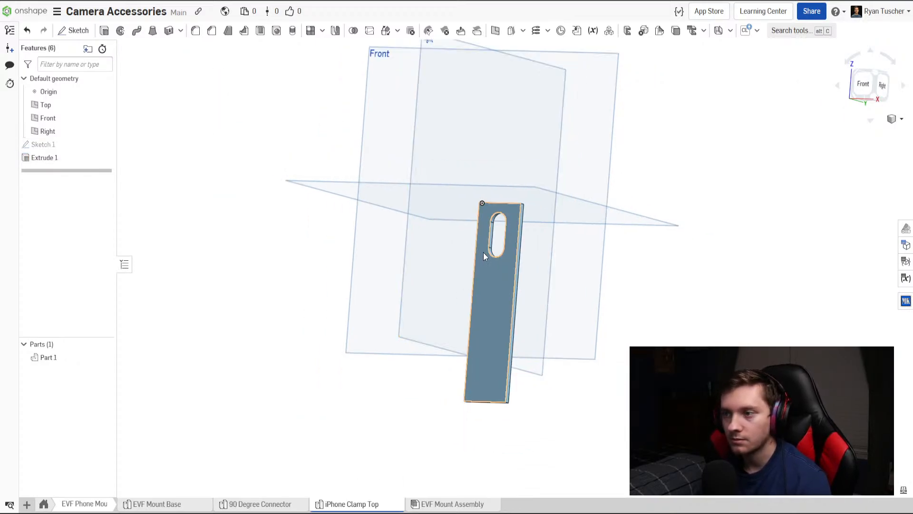
{"action": "right_click_drag", "start_coordinate": [483, 252], "coordinate": [506, 180]}
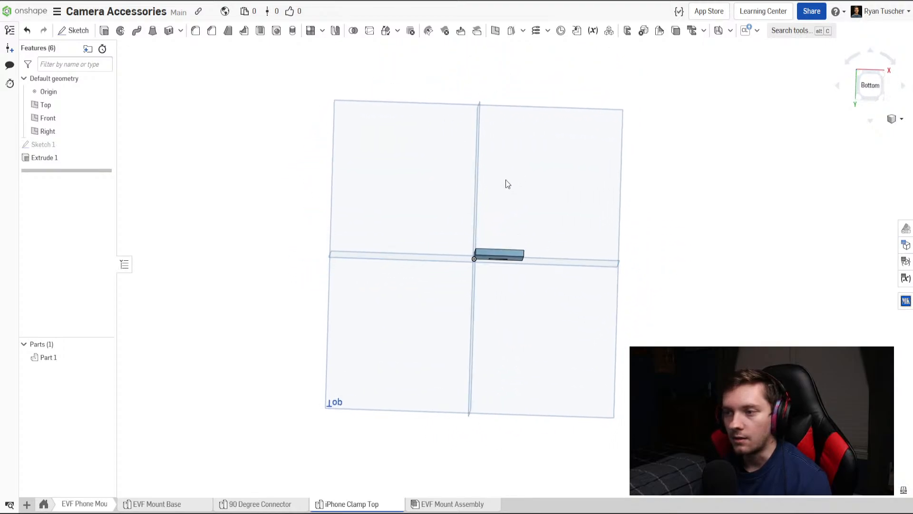
{"action": "scroll", "coordinate": [510, 218], "scroll_direction": "down", "scroll_amount": 1}
{"action": "scroll", "coordinate": [511, 218], "scroll_direction": "up", "scroll_amount": 2}
{"action": "scroll", "coordinate": [512, 220], "scroll_direction": "down", "scroll_amount": 3}
{"action": "right_click_drag", "start_coordinate": [512, 220], "coordinate": [510, 246]}
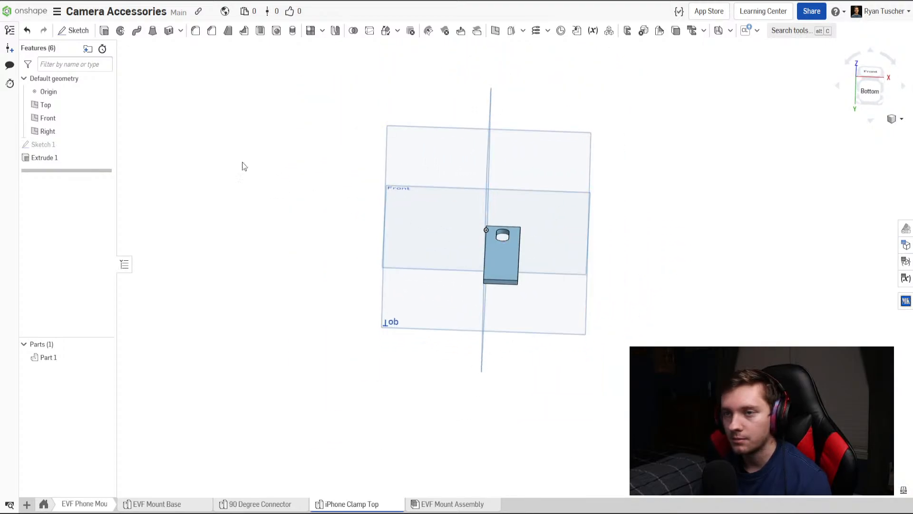
{"action": "left_click", "coordinate": [84, 31]}
{"action": "scroll", "coordinate": [474, 265], "scroll_direction": "up", "scroll_amount": 4}
{"action": "left_click", "coordinate": [530, 305]}
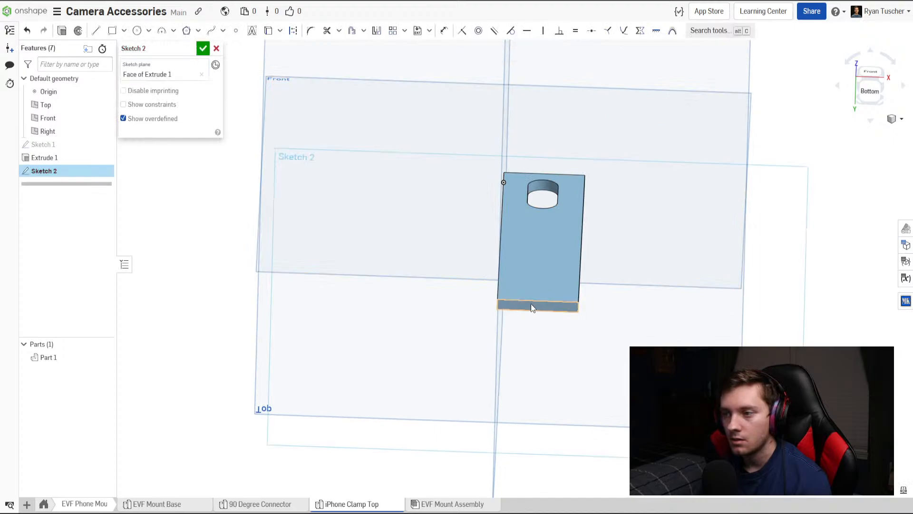
{"action": "right_click_drag", "start_coordinate": [530, 303], "coordinate": [568, 306]}
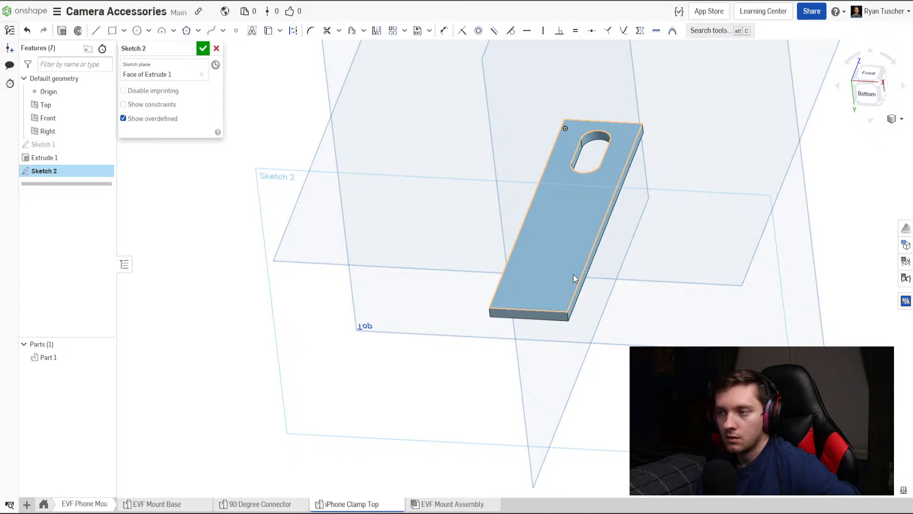
{"action": "right_click_drag", "start_coordinate": [583, 273], "coordinate": [524, 287]}
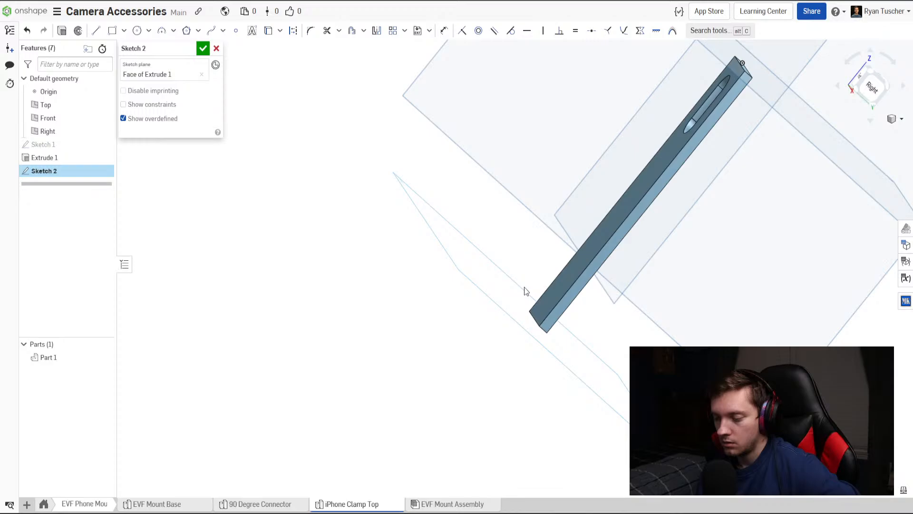
{"action": "mouse_move", "coordinate": [525, 288]}
{"action": "right_mouse_down"}
{"action": "mouse_move", "coordinate": [582, 361]}
{"action": "mouse_move", "coordinate": [566, 315]}
{"action": "mouse_move", "coordinate": [625, 292]}
{"action": "mouse_move", "coordinate": [558, 267]}
{"action": "mouse_move", "coordinate": [613, 316]}
{"action": "mouse_move", "coordinate": [591, 326]}
{"action": "mouse_move", "coordinate": [557, 310]}
{"action": "mouse_move", "coordinate": [805, 170]}
{"action": "right_mouse_up"}
{"action": "key", "text": "n"}
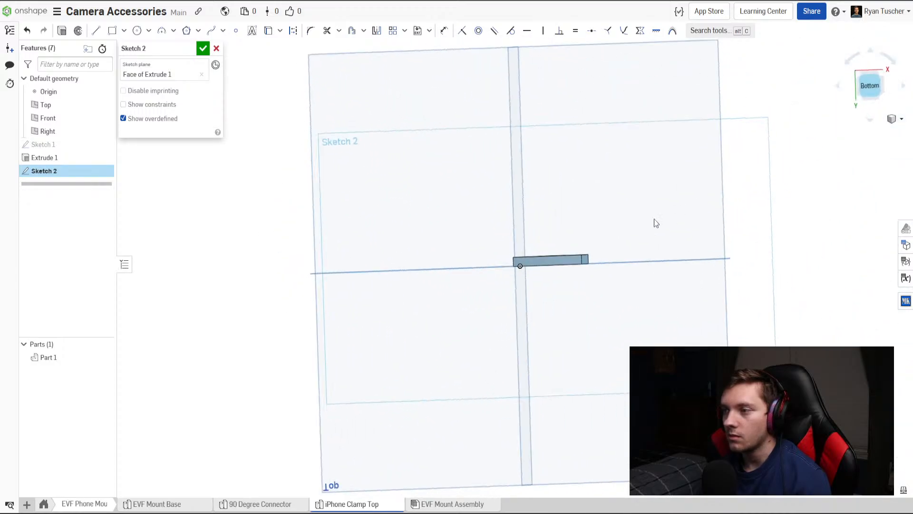
Sketch a closed line profile from the origin below the plate's end face, 1 in wide and about 0.59 in high, with a dovetail groove in its lower edge.
{"action": "left_click", "coordinate": [96, 30]}
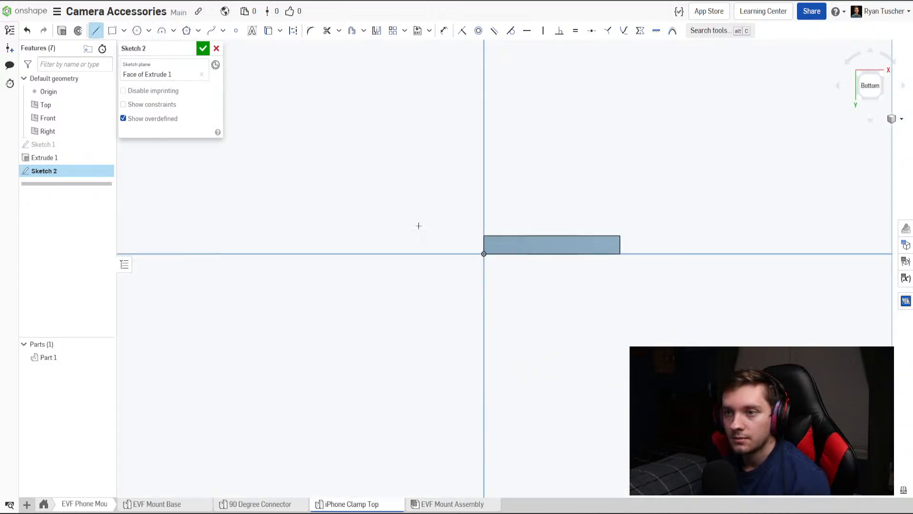
{"action": "left_click", "coordinate": [484, 254]}
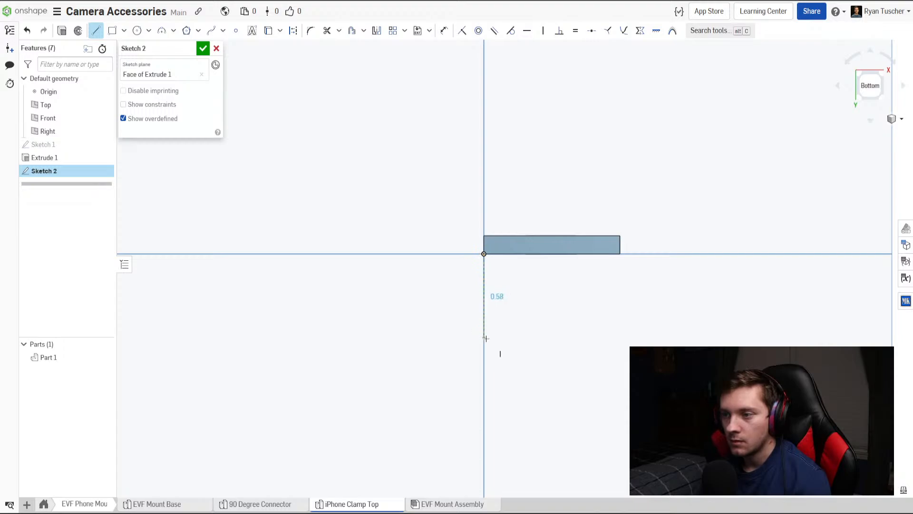
{"action": "left_click", "coordinate": [484, 339]}
{"action": "left_click", "coordinate": [530, 339]}
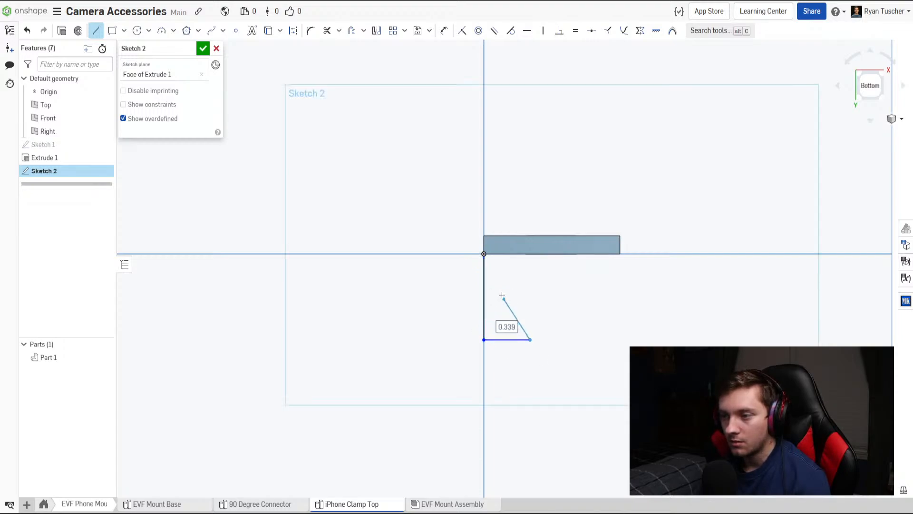
{"action": "left_click", "coordinate": [503, 296]}
{"action": "left_click", "coordinate": [596, 296]}
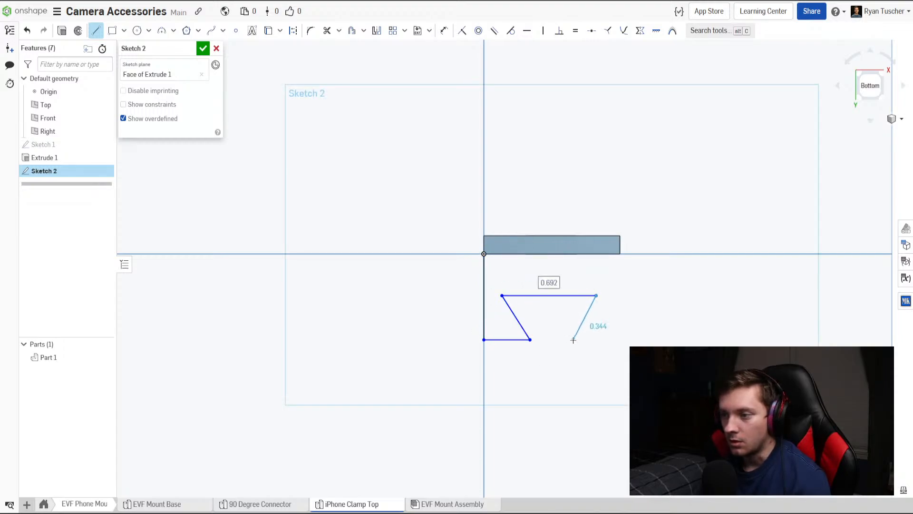
{"action": "left_click", "coordinate": [571, 340]}
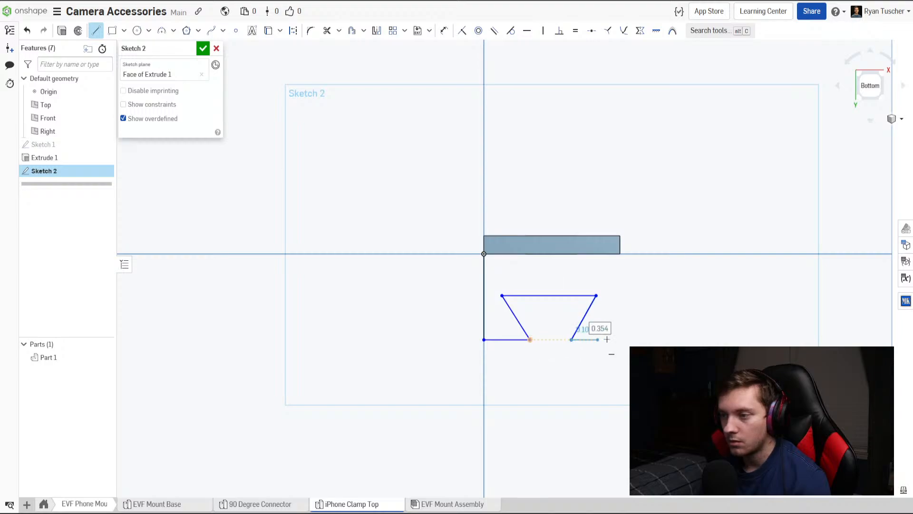
{"action": "left_click", "coordinate": [619, 340]}
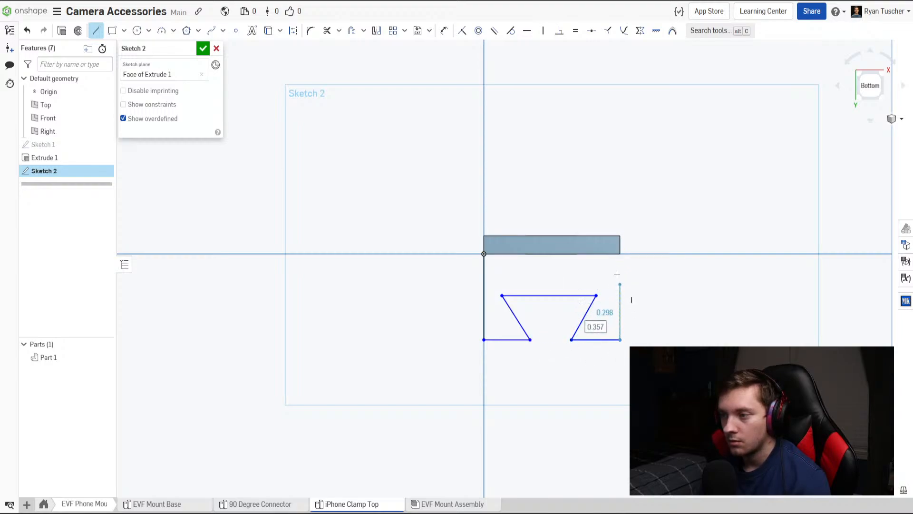
{"action": "left_click", "coordinate": [620, 254]}
{"action": "left_click", "coordinate": [484, 254]}
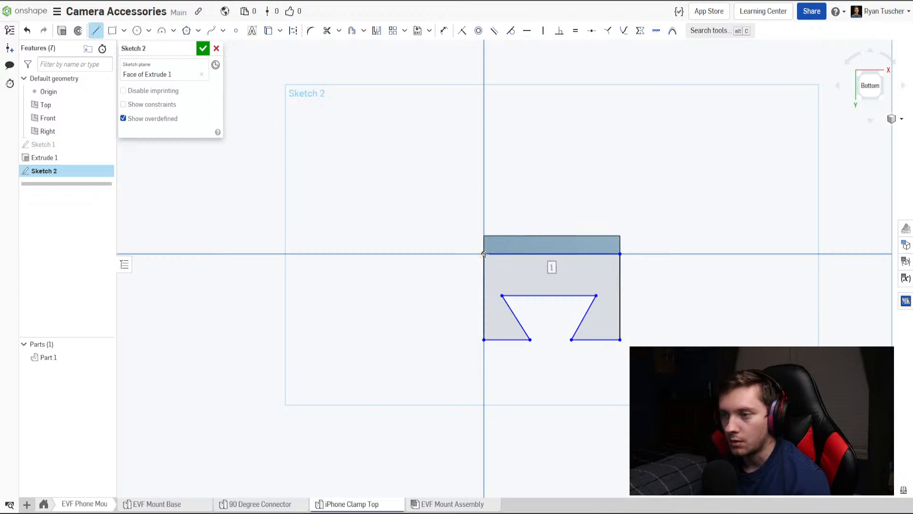
{"action": "key", "text": "Escape"}
Dimension the profile's left vertical edge to 0.375 in.
{"action": "key", "text": "d"}
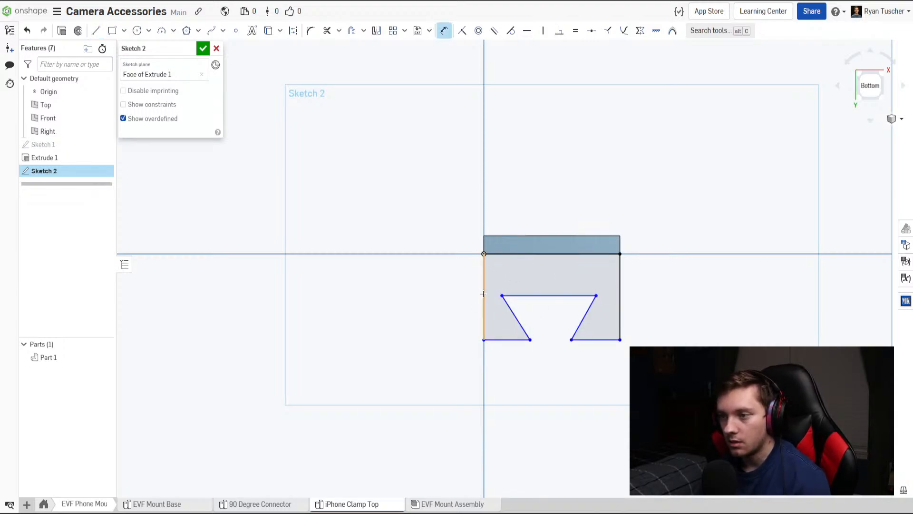
{"action": "left_click", "coordinate": [484, 295]}
{"action": "left_click", "coordinate": [461, 295]}
{"action": "key", "text": "BackSpace"}
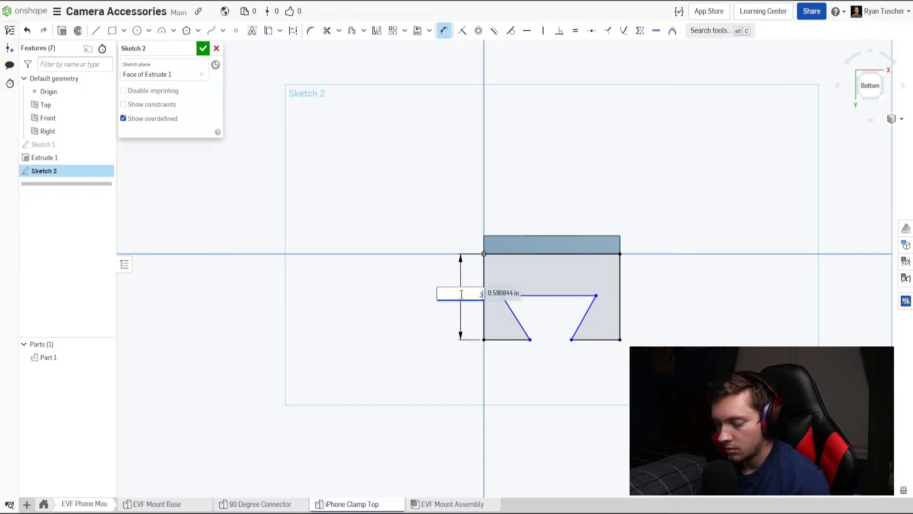
{"action": "key", "text": "Return"}
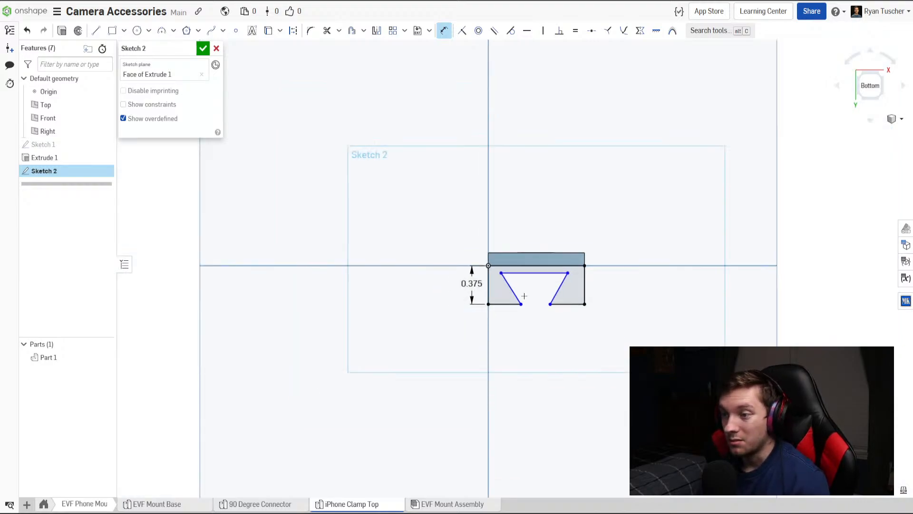
{"action": "scroll", "coordinate": [505, 293], "scroll_direction": "up", "scroll_amount": 5}
{"action": "left_click", "coordinate": [491, 220]}
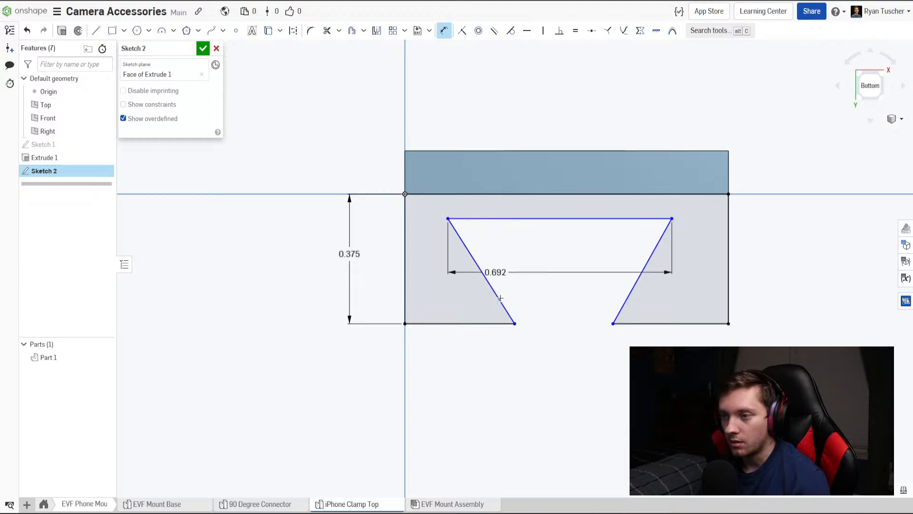
{"action": "left_click", "coordinate": [518, 324]}
{"action": "key", "text": "Escape"}
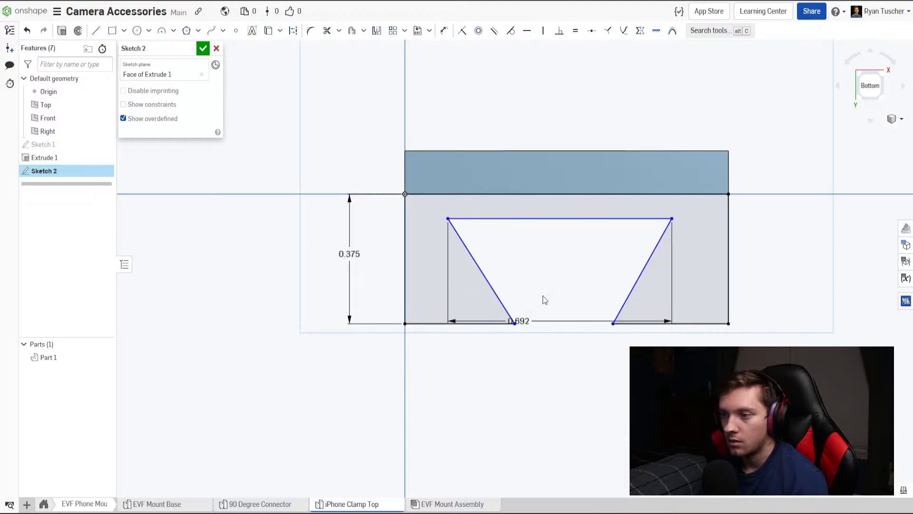
{"action": "key", "text": "ctrl+z"}
Set the dovetail groove's depth to 0.125 in, measured between its upper line and its open lower end.
{"action": "key", "text": "d"}
{"action": "left_click", "coordinate": [506, 219]}
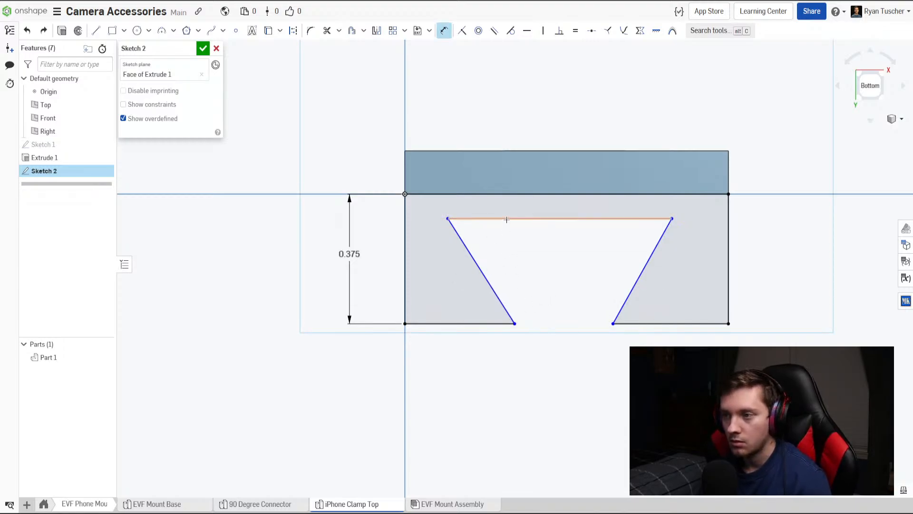
{"action": "left_click", "coordinate": [552, 324]}
{"action": "left_click", "coordinate": [553, 294]}
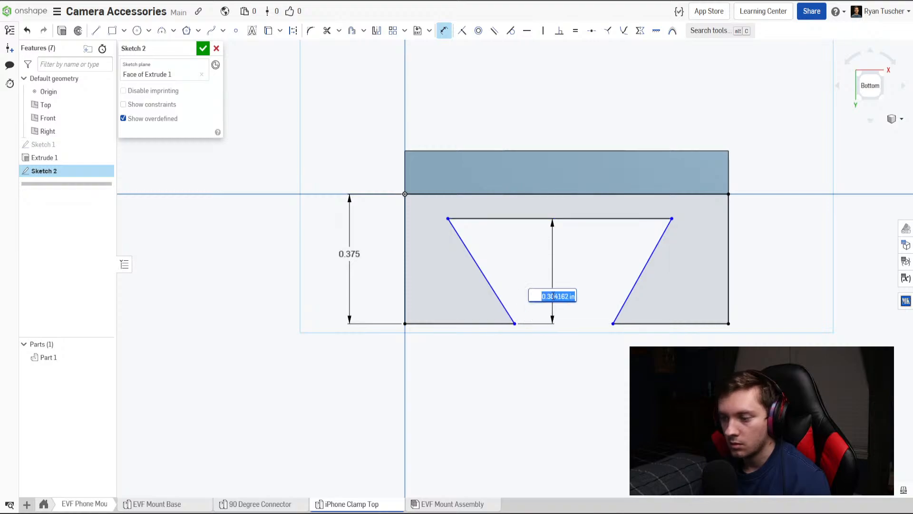
{"action": "key", "text": "BackSpace"}
{"action": "key", "text": "Return"}
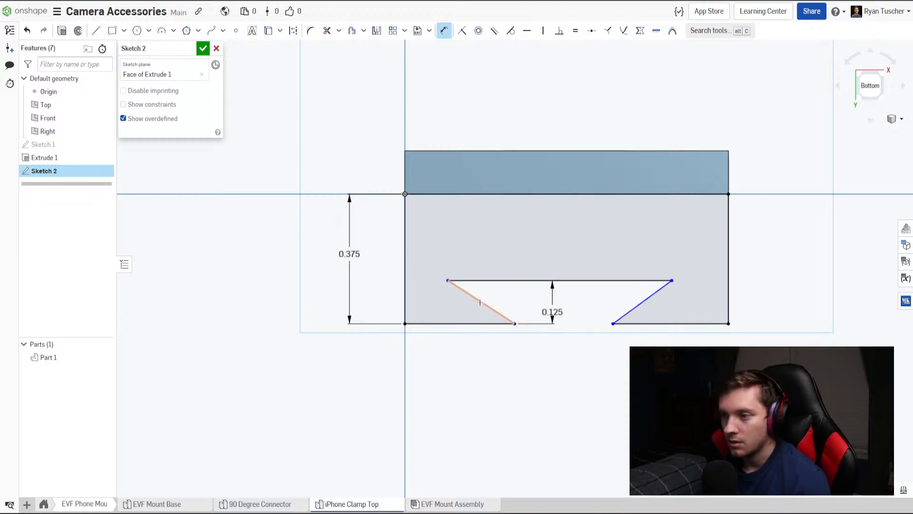
Set the groove's upper line to 0.5 in long and shift it sideways towards the middle of the profile.
{"action": "left_click", "coordinate": [500, 281]}
{"action": "left_click", "coordinate": [503, 247]}
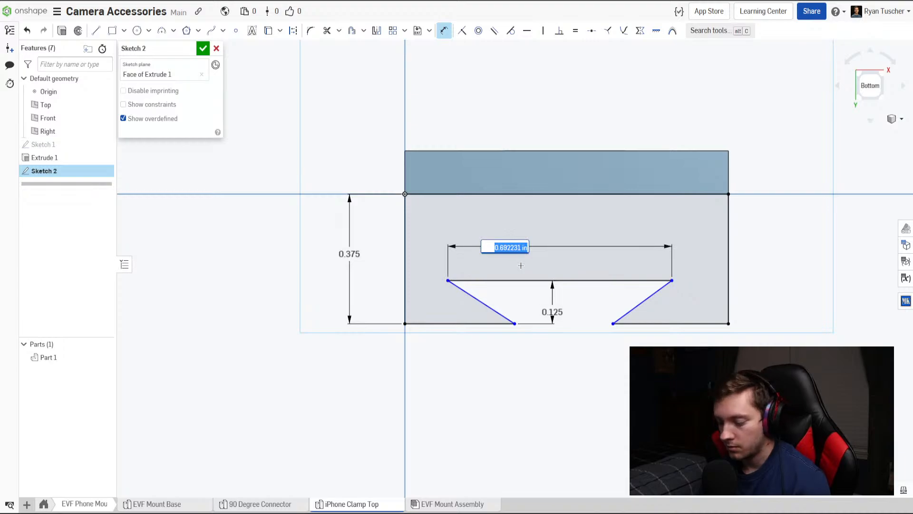
{"action": "type", "text": ".5"}
{"action": "key", "text": "Return"}
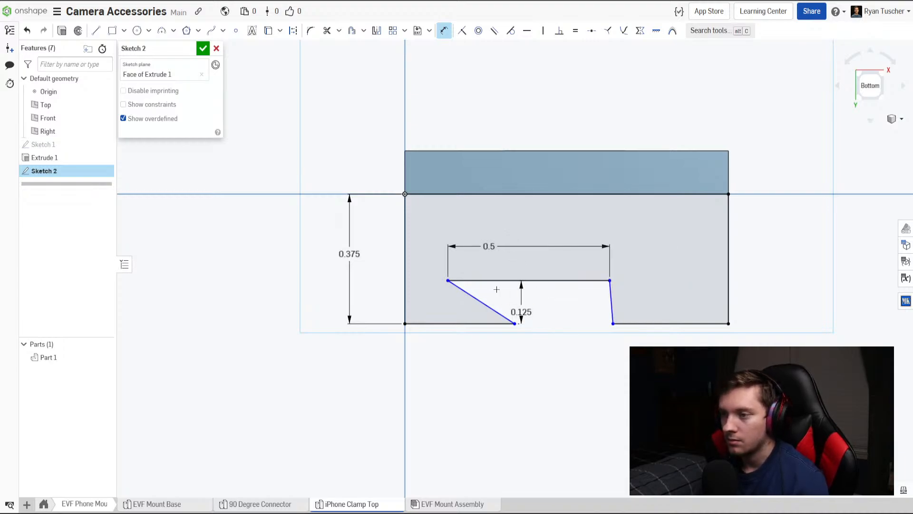
{"action": "key", "text": "Escape"}
{"action": "left_click_drag", "start_coordinate": [449, 280], "coordinate": [478, 281]}
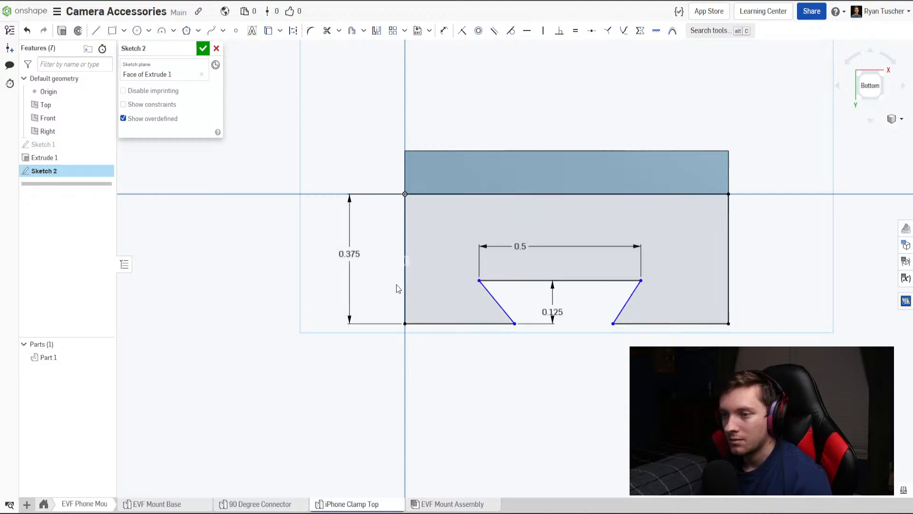
Set the profile's overall height to 0.25 in.
{"action": "double_click", "coordinate": [355, 259]}
{"action": "key", "text": "BackSpace"}
{"action": "type", "text": ".25"}
{"action": "key", "text": "Return"}
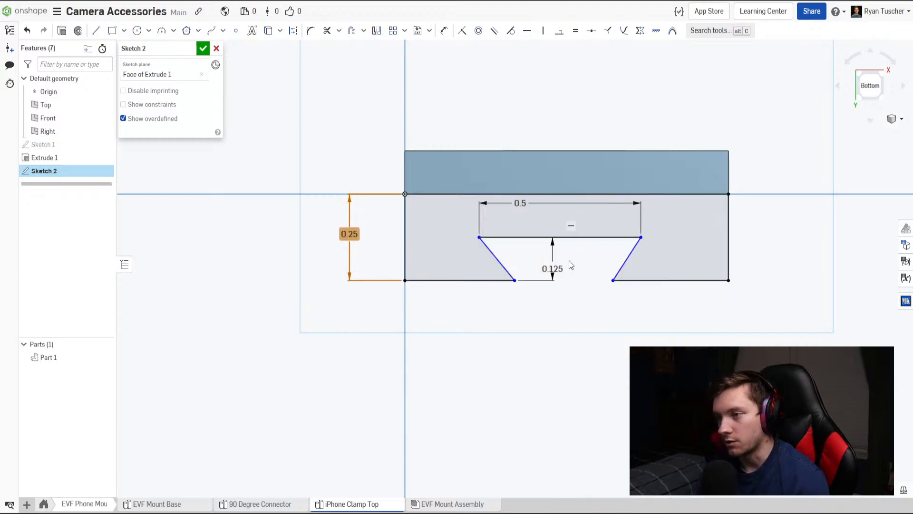
Set the angle between the groove's left slanted side and its upper line to 45°.
{"action": "key", "text": "d"}
{"action": "left_click", "coordinate": [492, 250]}
{"action": "left_click", "coordinate": [497, 237]}
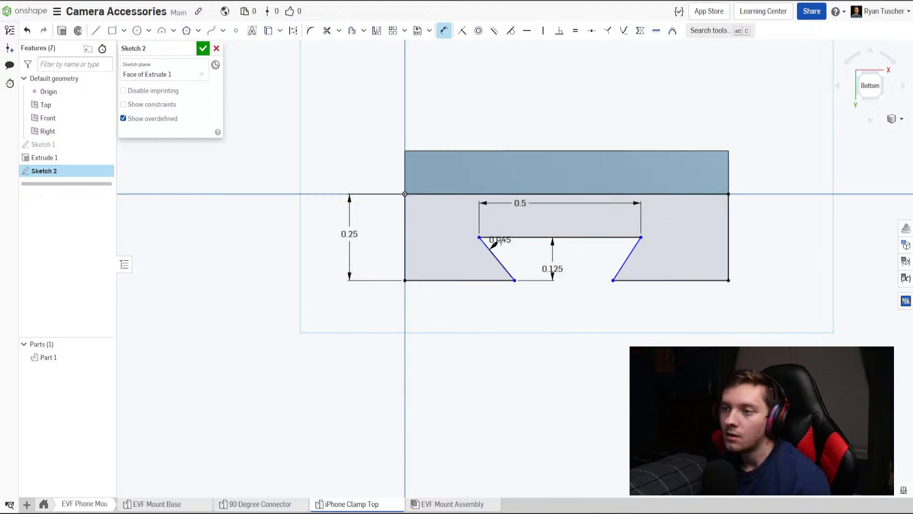
{"action": "left_click", "coordinate": [510, 252]}
{"action": "type", "text": "45"}
{"action": "key", "text": "Return"}
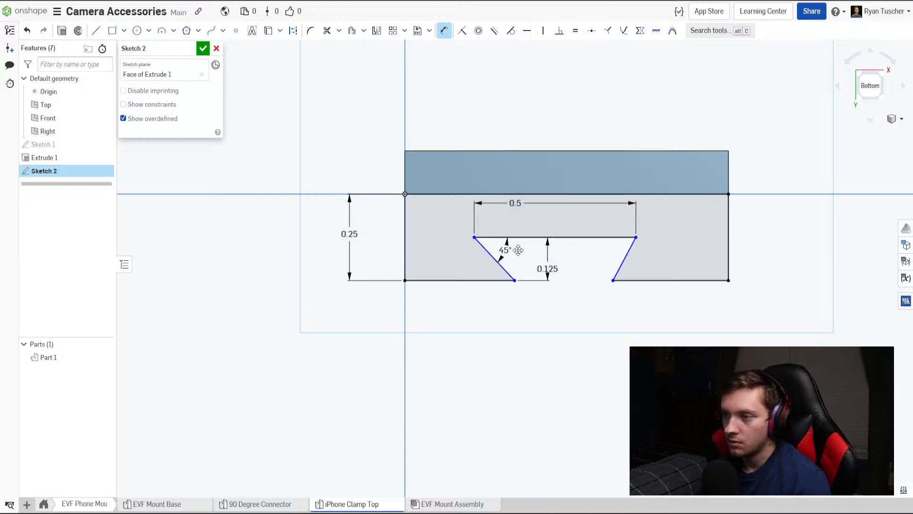
Set the angle between the groove's right slanted side and its upper line to 45°.
{"action": "left_click", "coordinate": [620, 246]}
{"action": "left_click", "coordinate": [614, 237]}
{"action": "left_click", "coordinate": [611, 257]}
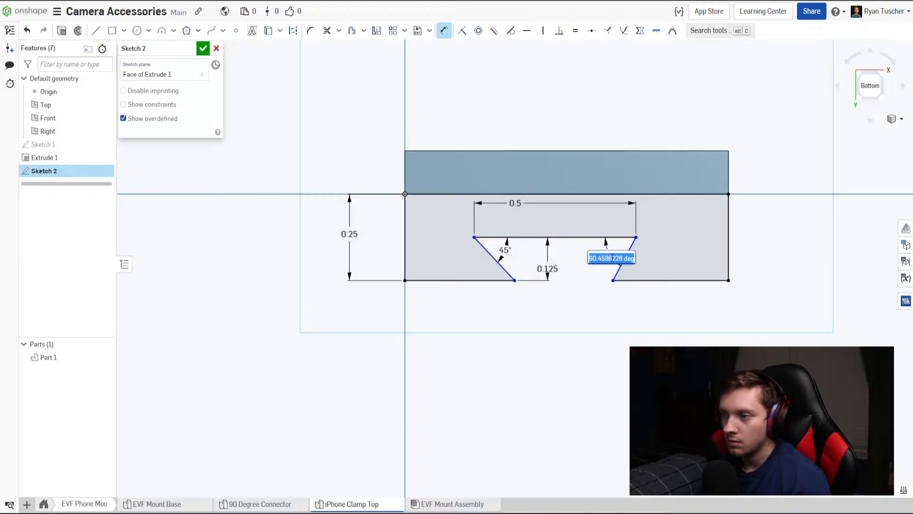
{"action": "type", "text": "45"}
{"action": "key", "text": "Return"}
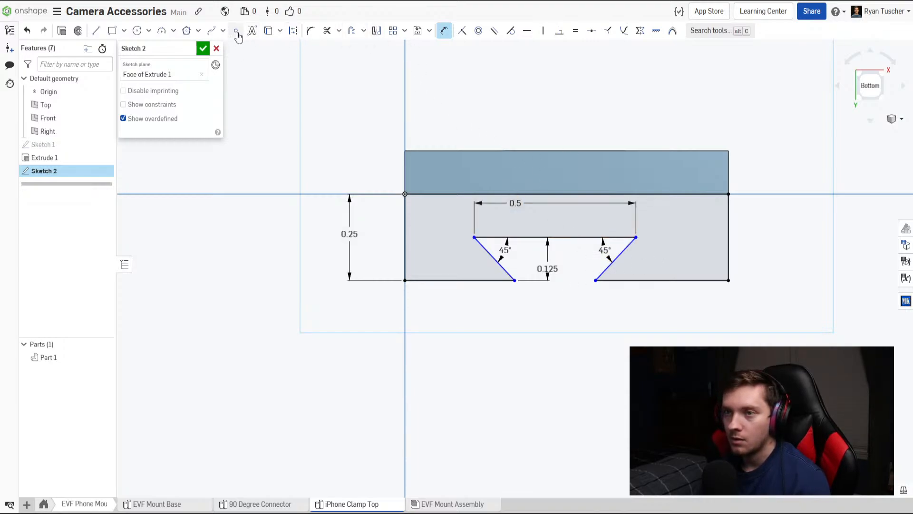
Centre the groove by adding midpoints on its upper line and the profile's top edge, align them with a Vertical constraint, and finish the sketch.
{"action": "left_click", "coordinate": [236, 31]}
{"action": "left_click", "coordinate": [556, 238]}
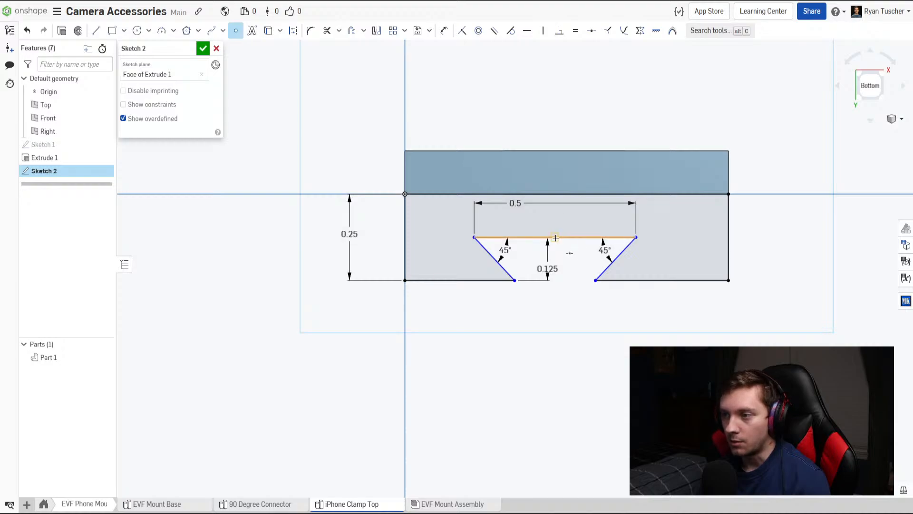
{"action": "left_click", "coordinate": [565, 194]}
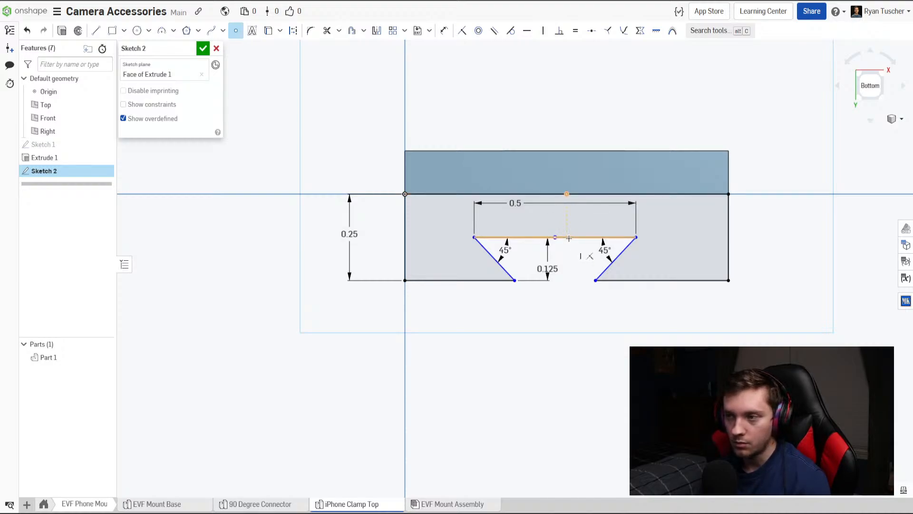
{"action": "key", "text": "v"}
{"action": "left_click", "coordinate": [567, 194]}
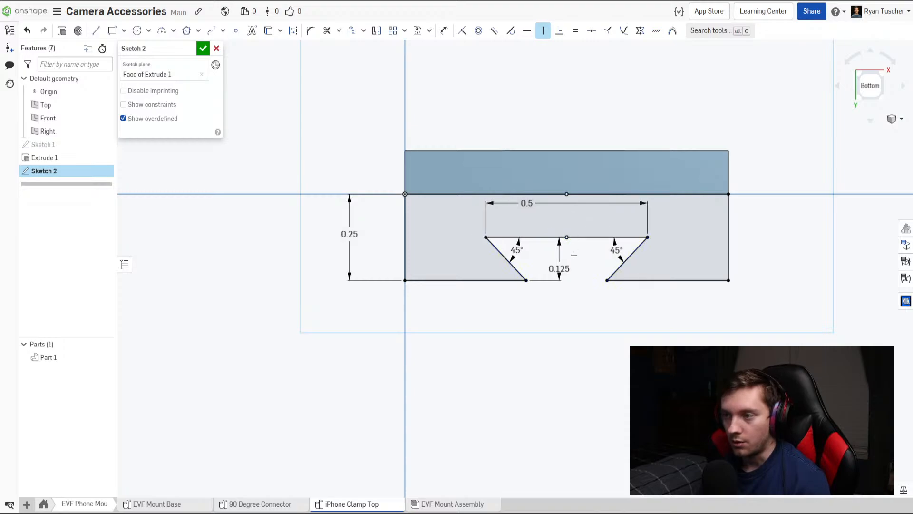
{"action": "left_click", "coordinate": [203, 48]}
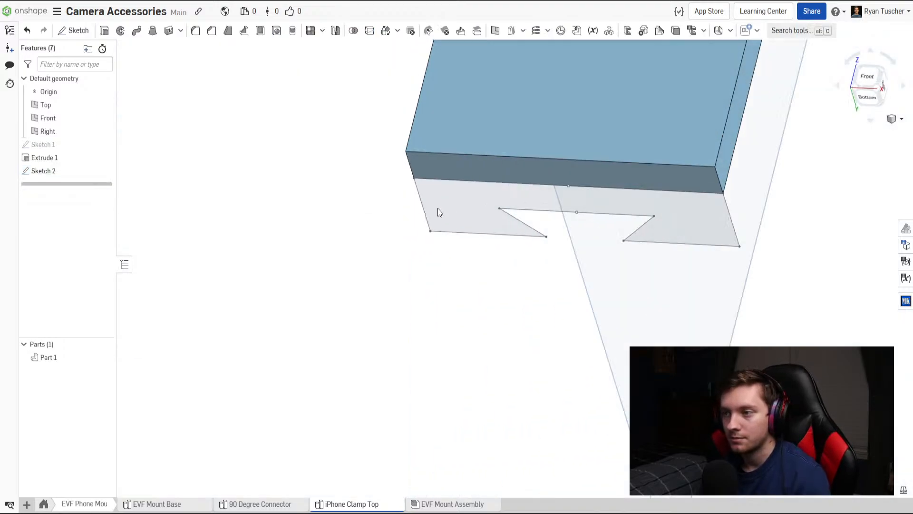
Extrude the dovetail profile along the plate towards the slotted end with the direction flipped, adding it to Part 1 at a blind depth of 2 in.
{"action": "right_click_drag", "start_coordinate": [521, 408], "coordinate": [460, 264]}
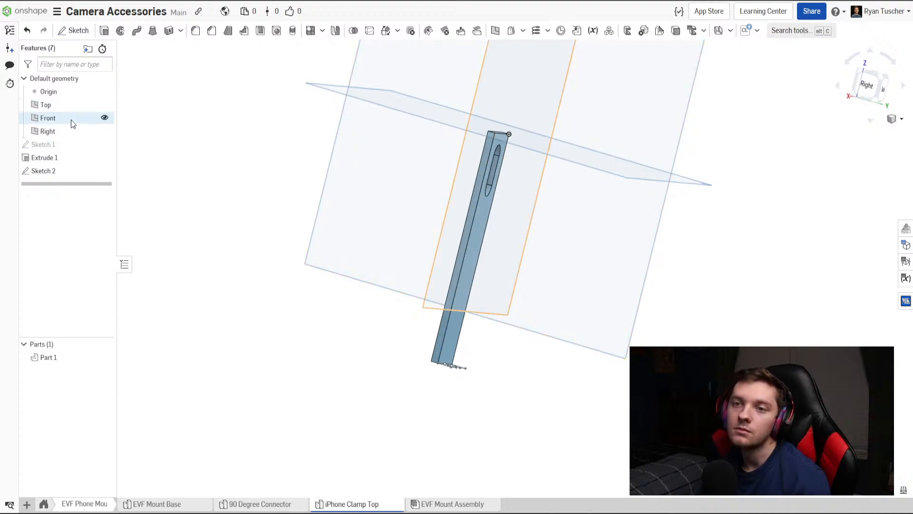
{"action": "left_click", "coordinate": [104, 32]}
{"action": "scroll", "coordinate": [380, 344], "scroll_direction": "up", "scroll_amount": 4}
{"action": "right_click_drag", "start_coordinate": [406, 337], "coordinate": [410, 359]}
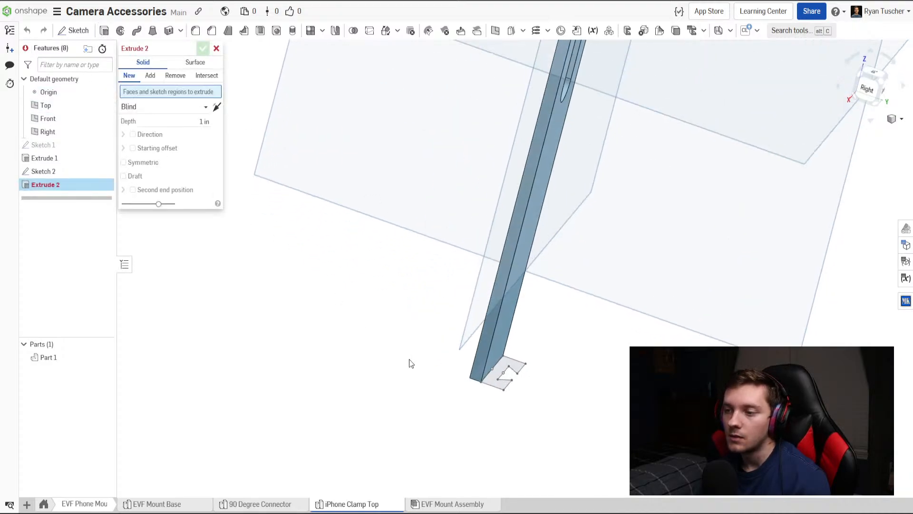
{"action": "left_click", "coordinate": [492, 381]}
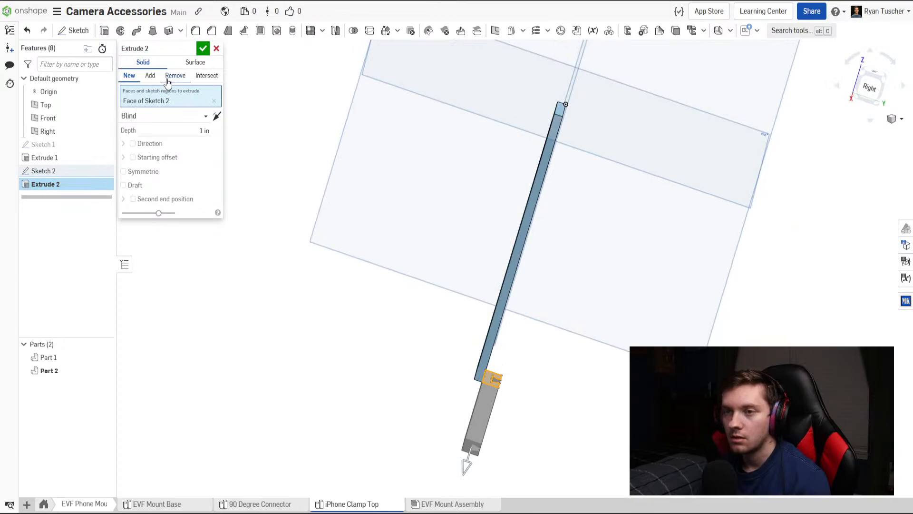
{"action": "left_click", "coordinate": [216, 117]}
{"action": "left_click", "coordinate": [150, 76]}
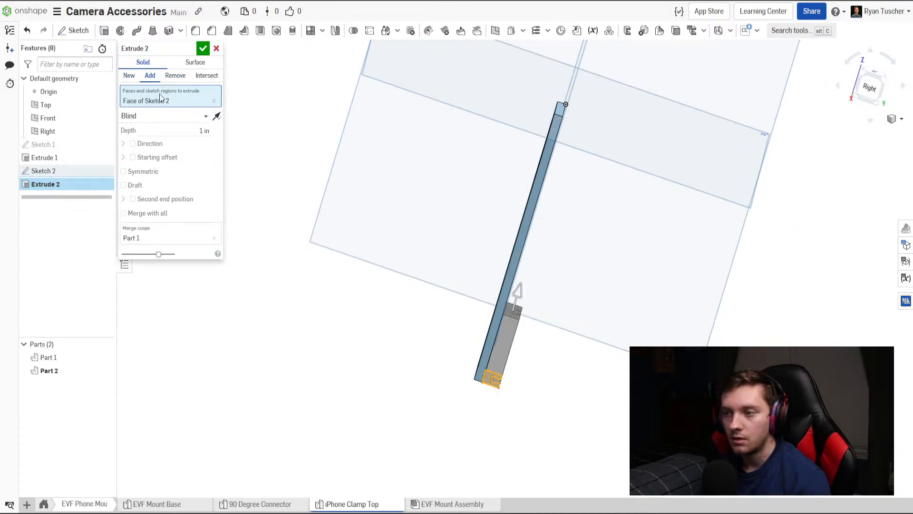
{"action": "right_click_drag", "start_coordinate": [340, 198], "coordinate": [355, 200]}
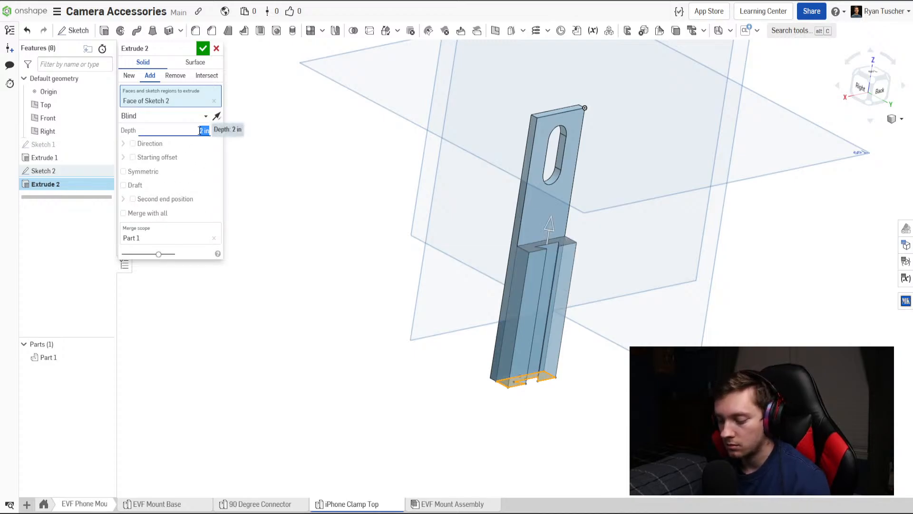
Try a depth of 2.5 in for the dovetail rail extrusion, settle on 2.25 in, and accept the feature.
{"action": "key", "text": "Return"}
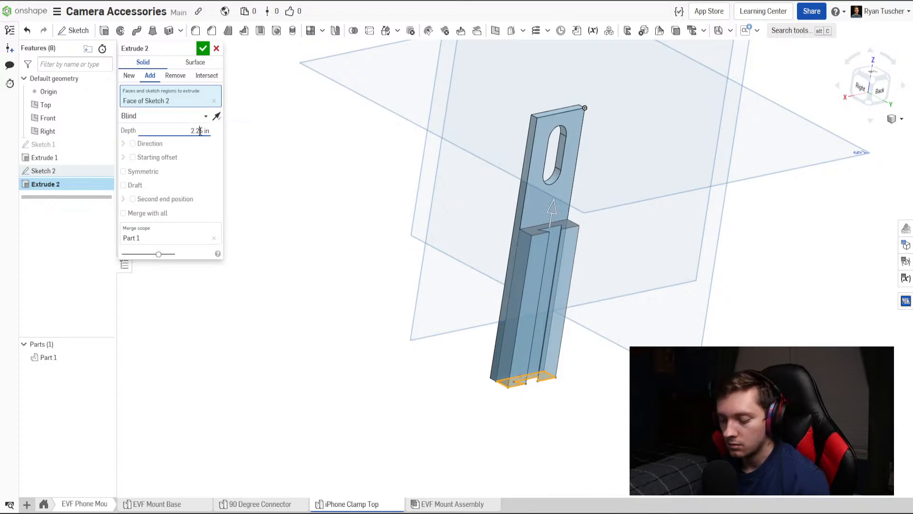
{"action": "key", "text": "BackSpace"}
{"action": "key", "text": "Return"}
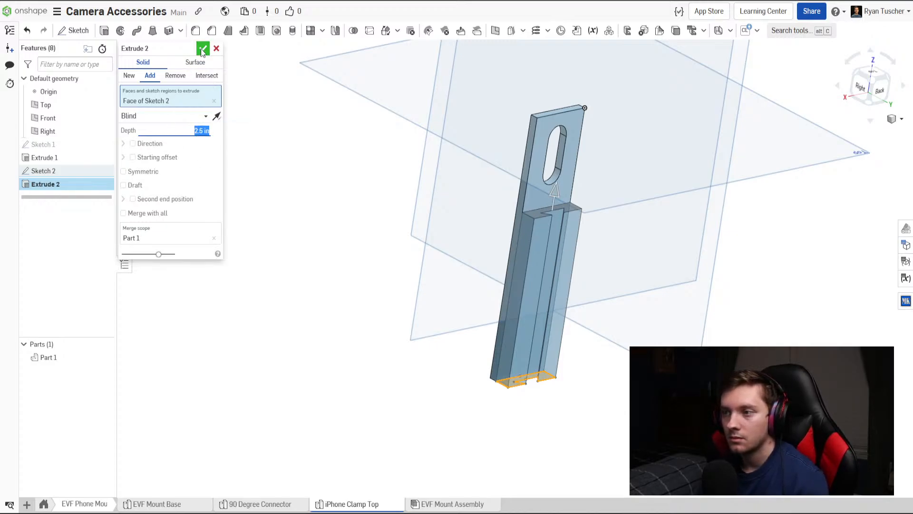
{"action": "type", "text": "2"}
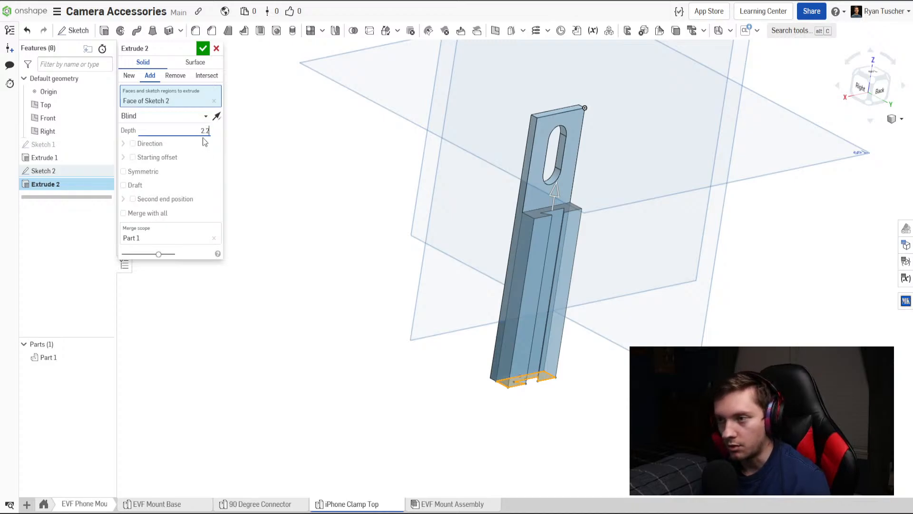
{"action": "type", "text": ".2"}
{"action": "left_click", "coordinate": [203, 48]}
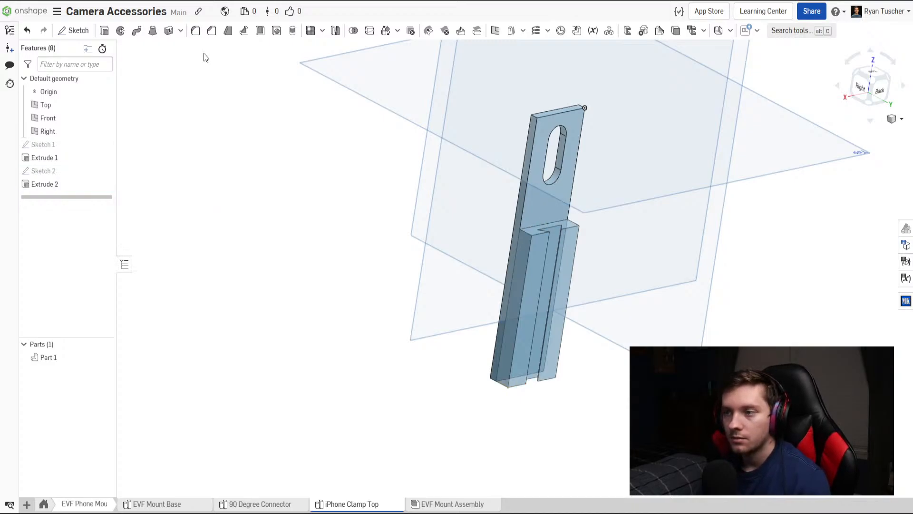
{"action": "mouse_move", "coordinate": [479, 232]}
{"action": "right_mouse_down"}
{"action": "mouse_move", "coordinate": [538, 218]}
{"action": "mouse_move", "coordinate": [552, 238]}
{"action": "mouse_move", "coordinate": [518, 244]}
{"action": "mouse_move", "coordinate": [505, 264]}
{"action": "mouse_move", "coordinate": [514, 270]}
{"action": "mouse_move", "coordinate": [538, 255]}
{"action": "right_mouse_up"}
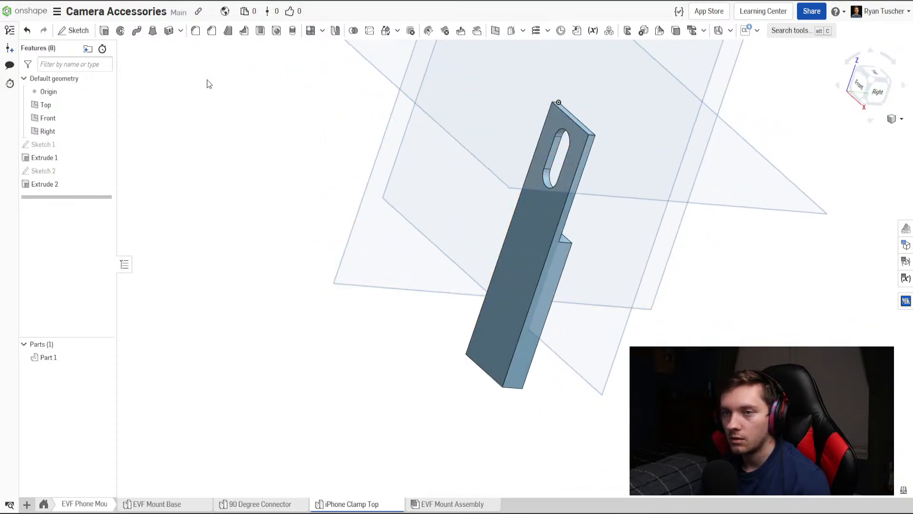
{"action": "left_click", "coordinate": [83, 33]}
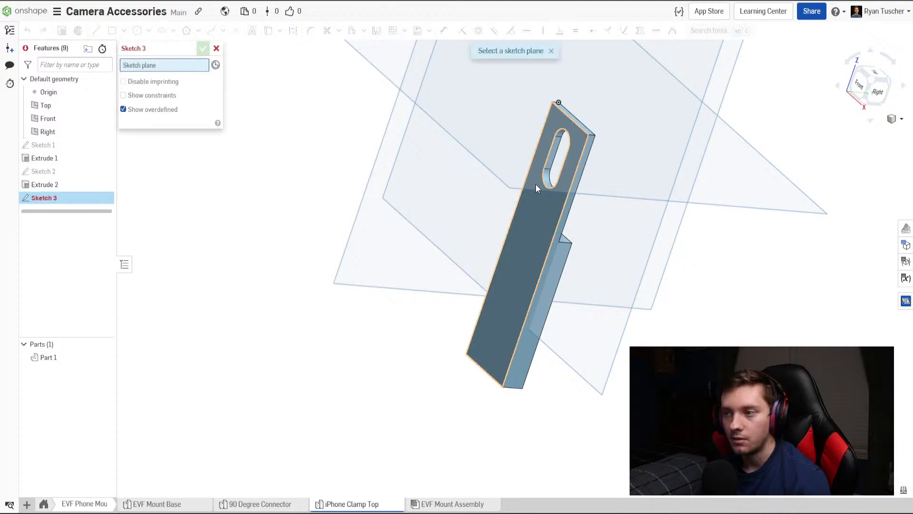
{"action": "left_click", "coordinate": [532, 241]}
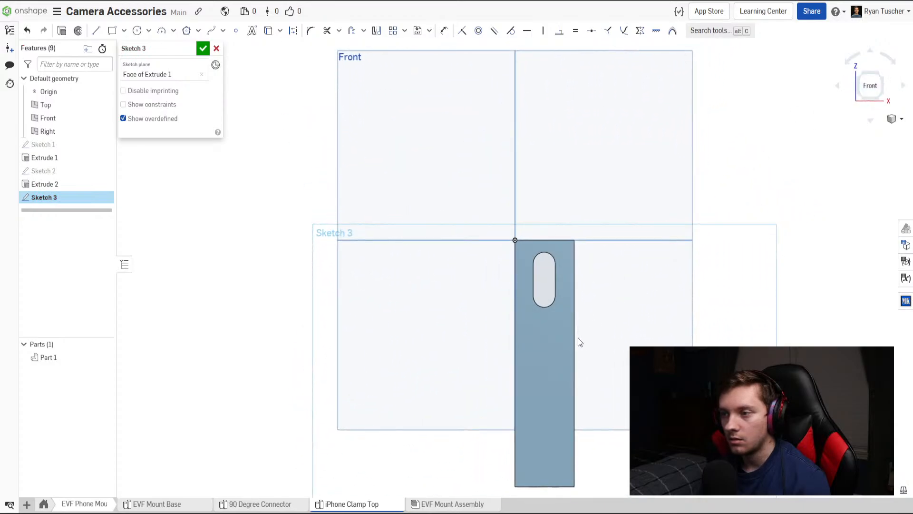
{"action": "scroll", "coordinate": [573, 343], "scroll_direction": "up", "scroll_amount": 3}
{"action": "middle_click_drag", "start_coordinate": [558, 346], "coordinate": [570, 288]}
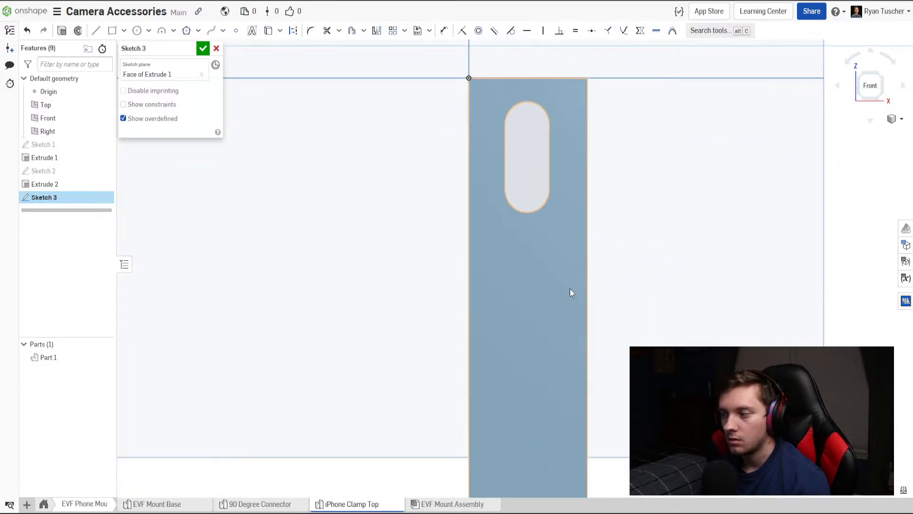
{"action": "left_click", "coordinate": [216, 48]}
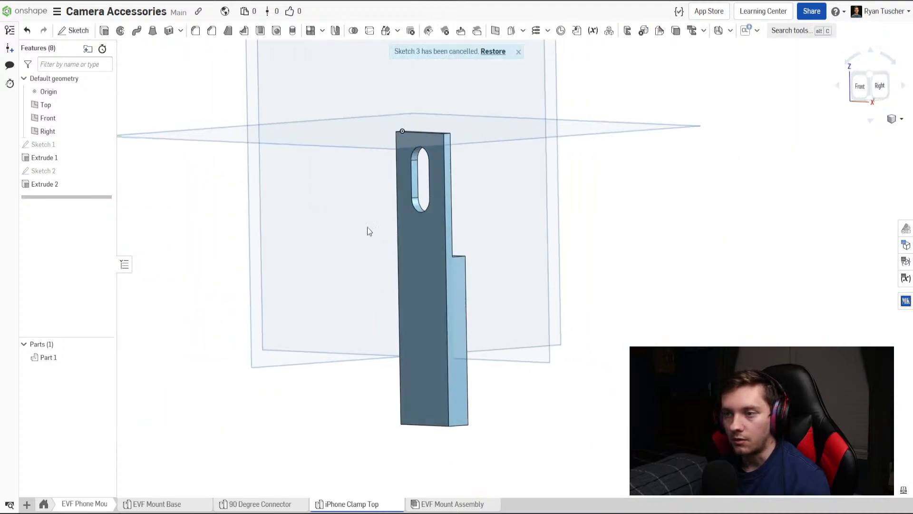
Sketch a closed L-shaped hook profile on the plate's long side face, about 0.95 in long and 0.42 in tall, projecting opposite the rail.
{"action": "left_click", "coordinate": [74, 30]}
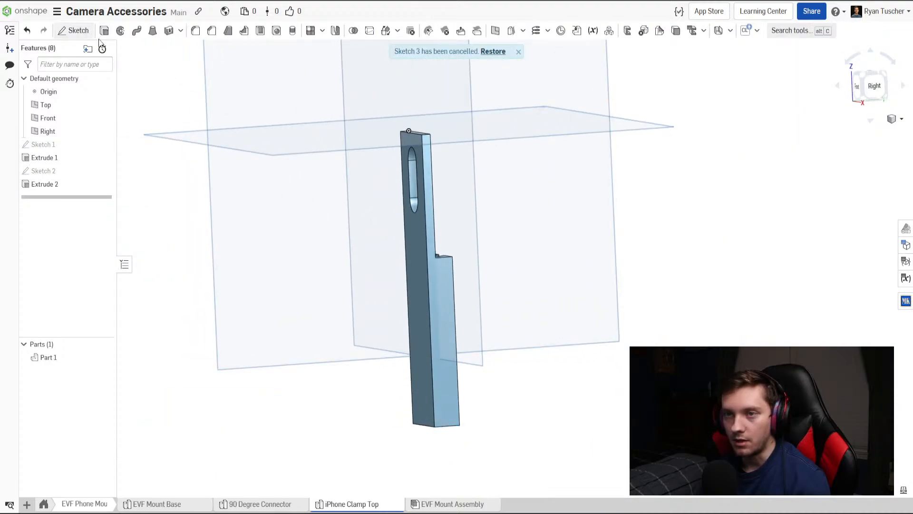
{"action": "left_click", "coordinate": [442, 292]}
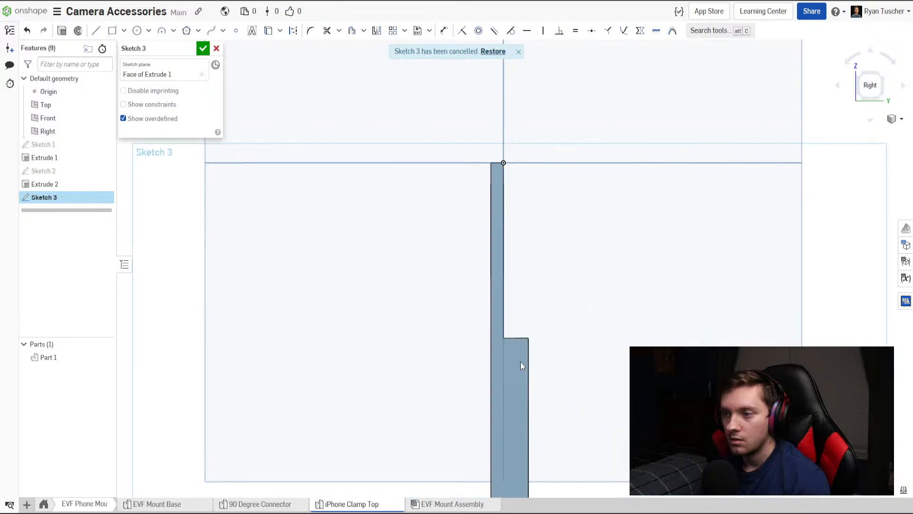
{"action": "left_click", "coordinate": [96, 30]}
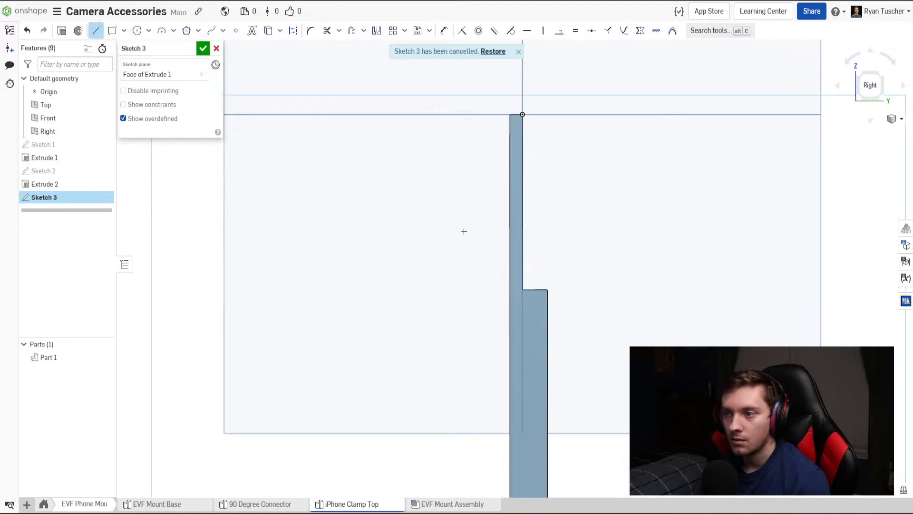
{"action": "left_click", "coordinate": [508, 253]}
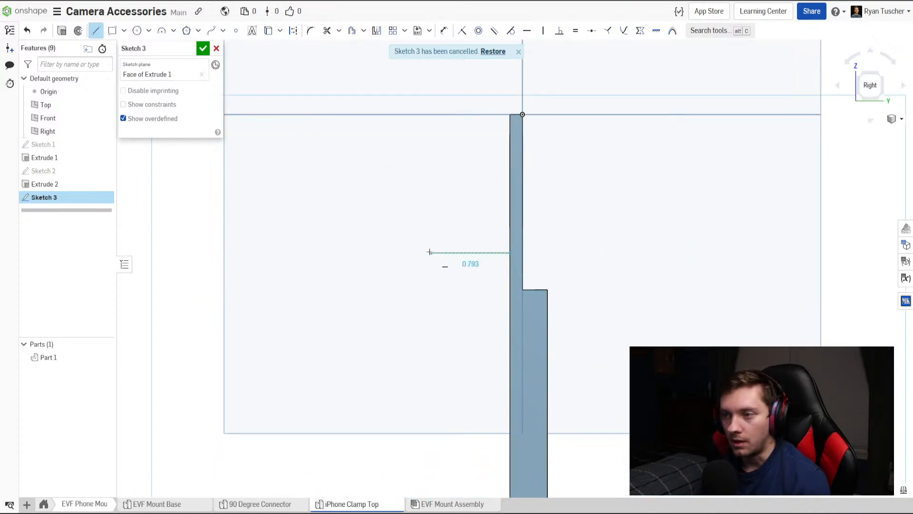
{"action": "left_click", "coordinate": [415, 253]}
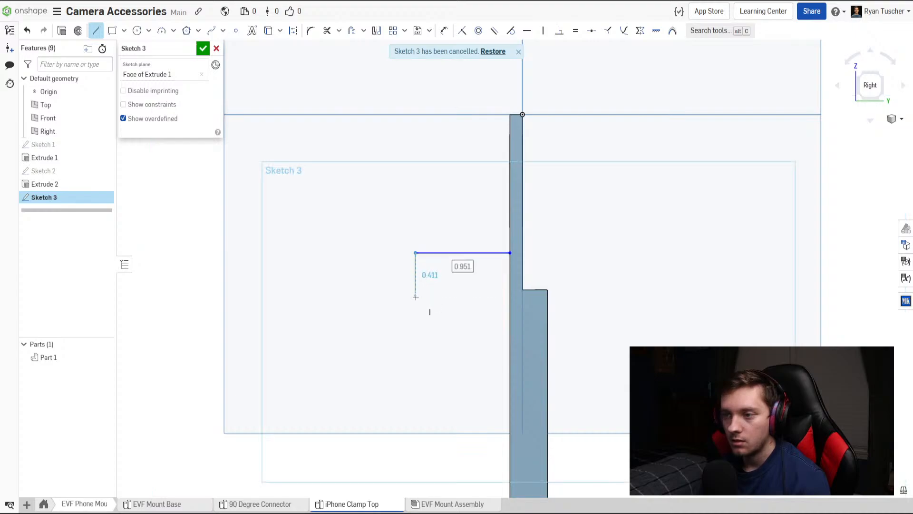
{"action": "left_click", "coordinate": [416, 297]}
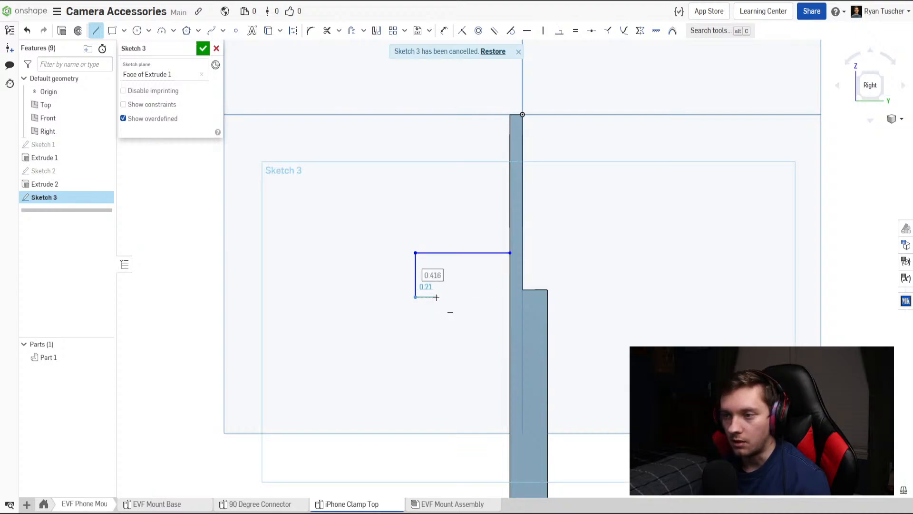
{"action": "left_click", "coordinate": [437, 297]}
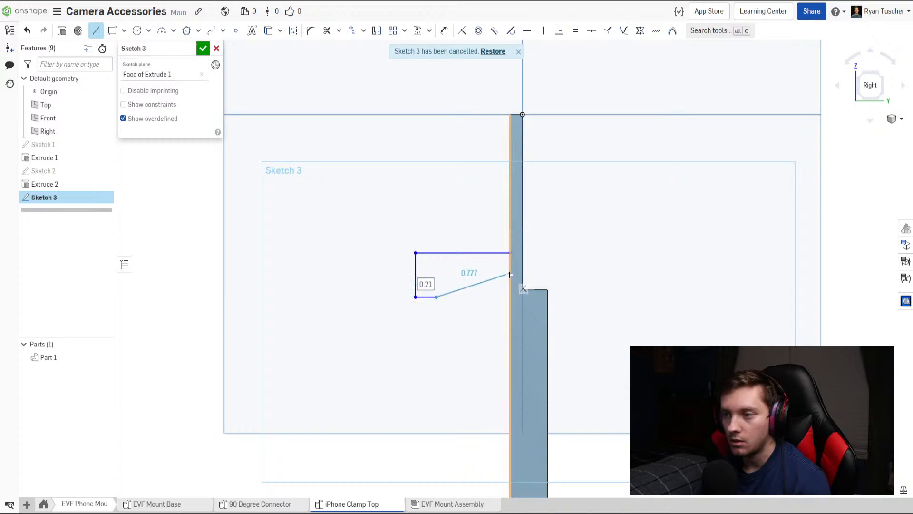
{"action": "left_click", "coordinate": [437, 273]}
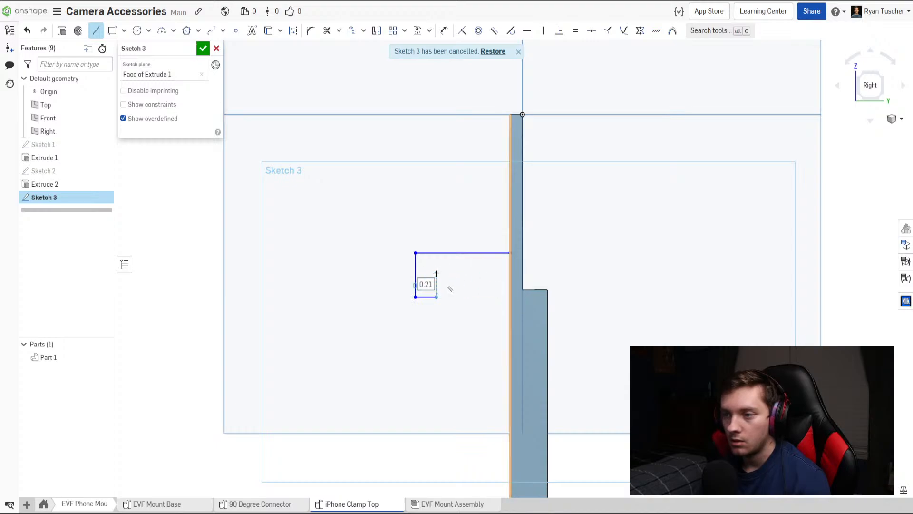
{"action": "left_click", "coordinate": [509, 273]}
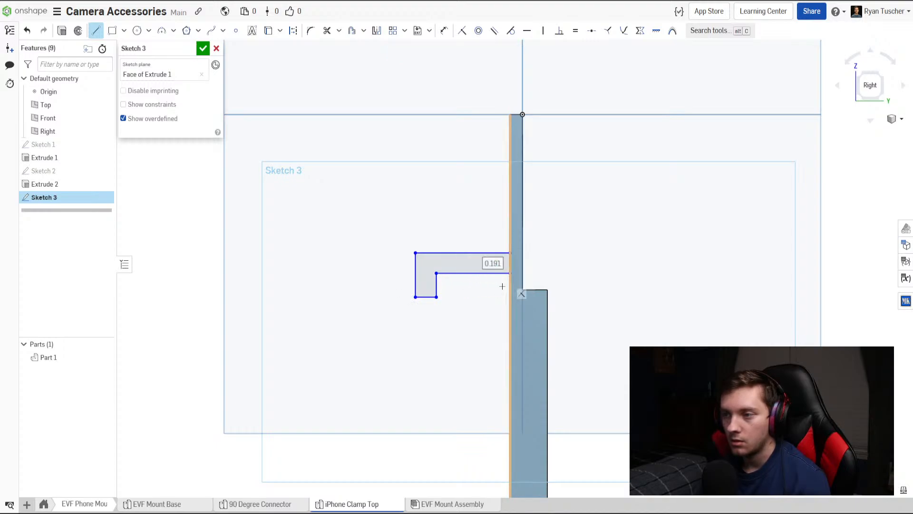
{"action": "key", "text": "Escape"}
Dimension the thickness of the hook's horizontal arm as 0.125 in.
{"action": "key", "text": "u"}
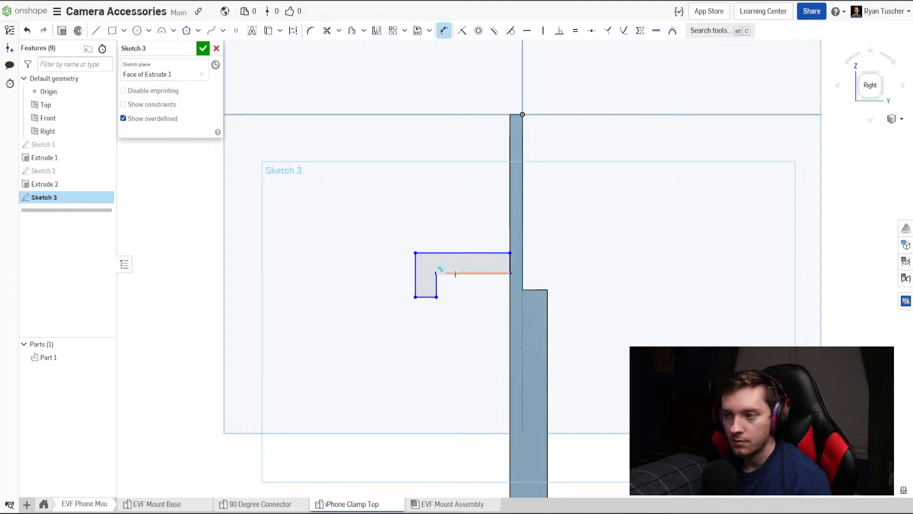
{"action": "left_click", "coordinate": [552, 264]}
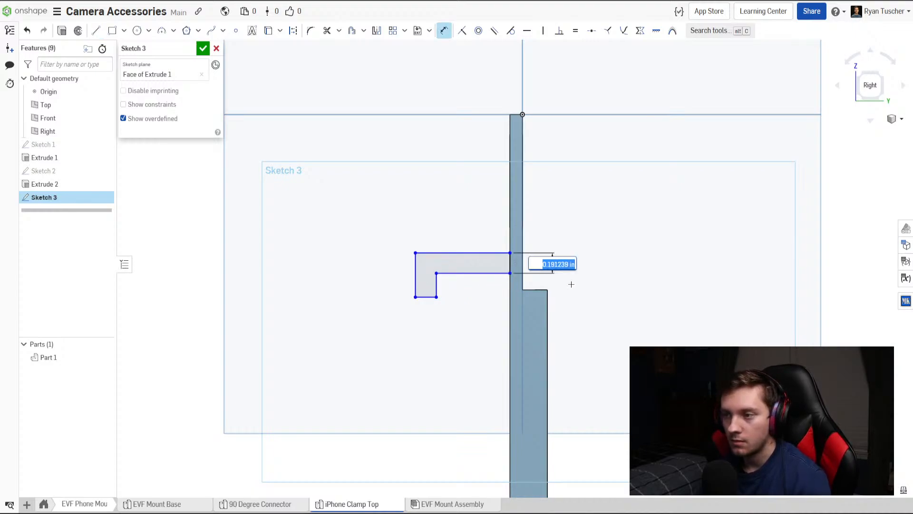
{"action": "type", "text": "0.125"}
{"action": "key", "text": "Return"}
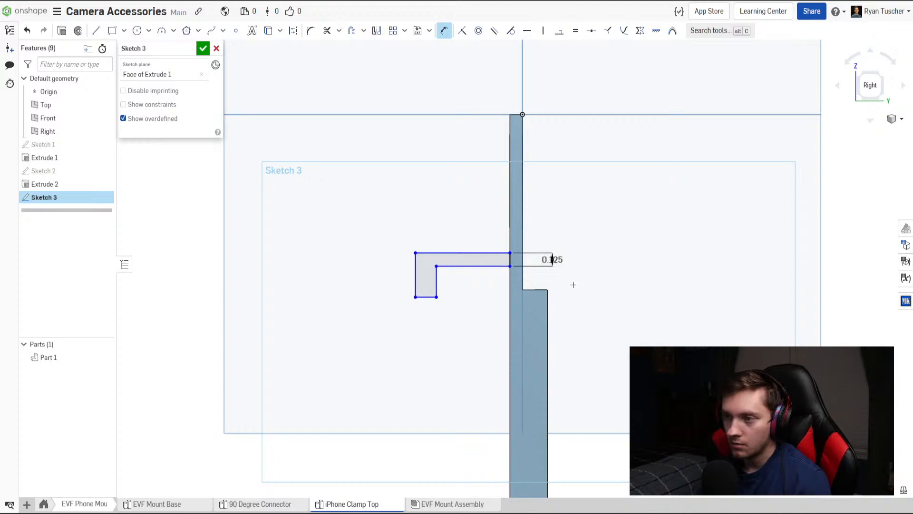
Dimension the width of the hook's downturned lip as 0.125 in.
{"action": "left_click", "coordinate": [430, 298]}
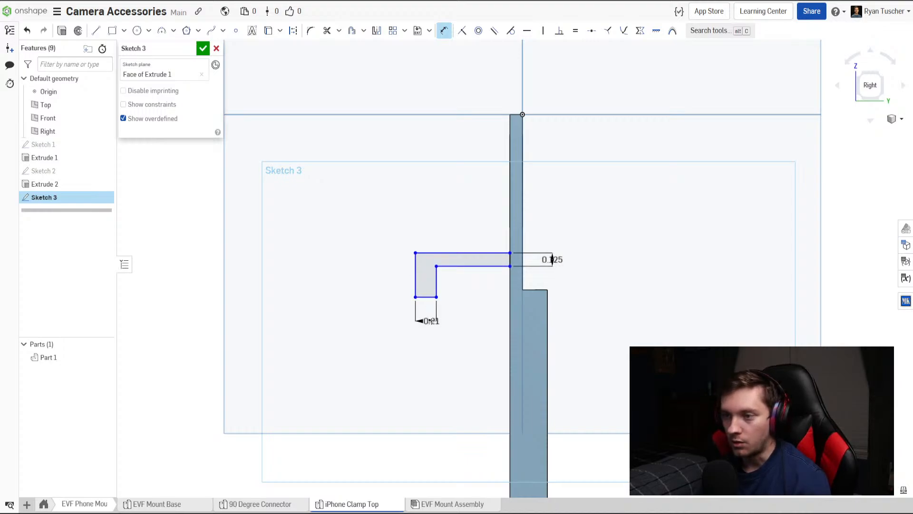
{"action": "left_click", "coordinate": [432, 322]}
{"action": "key", "text": "BackSpace"}
{"action": "type", "text": ".125"}
{"action": "key", "text": "Return"}
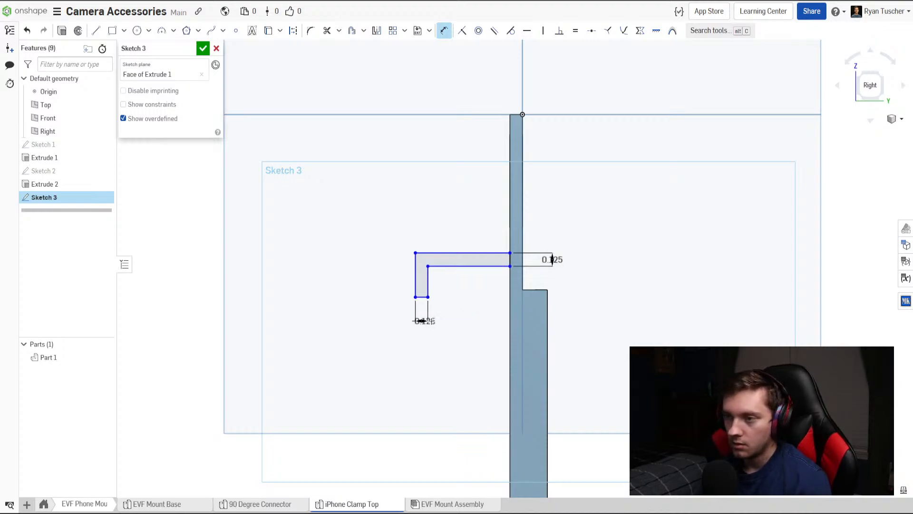
Dimension the length of the hook's upper edge from the plate as 0.375 in.
{"action": "mouse_move", "coordinate": [443, 344]}
{"action": "right_mouse_down"}
{"action": "mouse_move", "coordinate": [473, 373]}
{"action": "mouse_move", "coordinate": [461, 367]}
{"action": "mouse_move", "coordinate": [396, 396]}
{"action": "mouse_move", "coordinate": [408, 406]}
{"action": "mouse_move", "coordinate": [442, 392]}
{"action": "mouse_move", "coordinate": [451, 375]}
{"action": "mouse_move", "coordinate": [428, 383]}
{"action": "mouse_move", "coordinate": [465, 418]}
{"action": "mouse_move", "coordinate": [385, 418]}
{"action": "mouse_move", "coordinate": [422, 434]}
{"action": "mouse_move", "coordinate": [428, 420]}
{"action": "mouse_move", "coordinate": [412, 424]}
{"action": "mouse_move", "coordinate": [450, 438]}
{"action": "mouse_move", "coordinate": [461, 363]}
{"action": "right_mouse_up"}
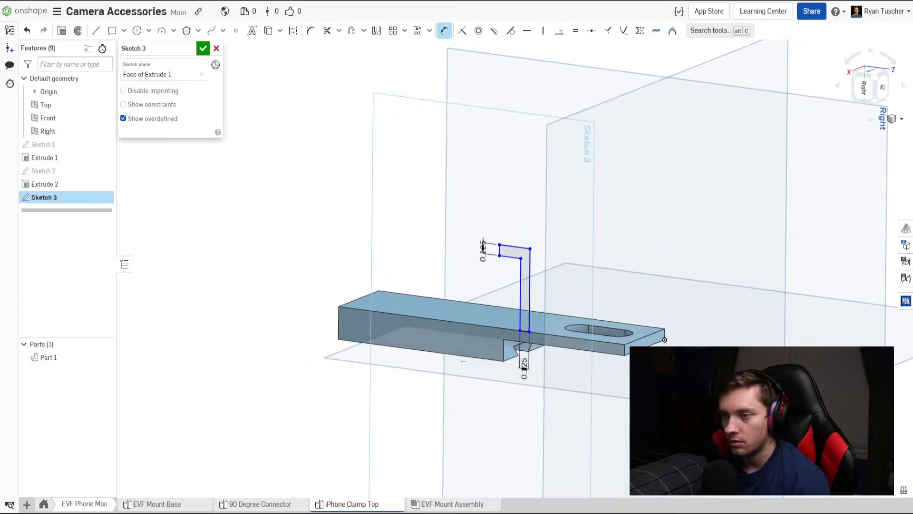
{"action": "mouse_move", "coordinate": [514, 320]}
{"action": "right_mouse_down"}
{"action": "mouse_move", "coordinate": [524, 342]}
{"action": "mouse_move", "coordinate": [598, 376]}
{"action": "mouse_move", "coordinate": [528, 357]}
{"action": "mouse_move", "coordinate": [563, 307]}
{"action": "mouse_move", "coordinate": [463, 291]}
{"action": "right_mouse_up"}
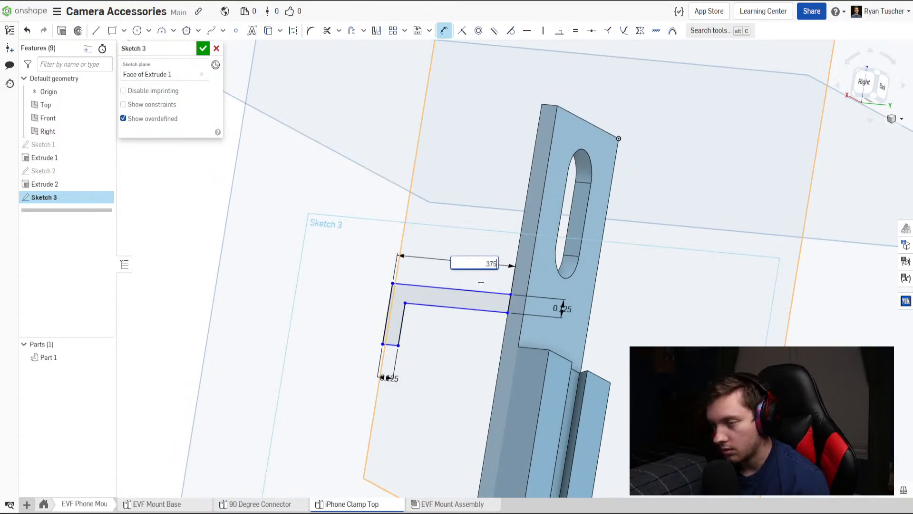
{"action": "key", "text": "Return"}
Dimension the hook's outer vertical edge as 0.25 in.
{"action": "right_click_drag", "start_coordinate": [481, 283], "coordinate": [500, 309]}
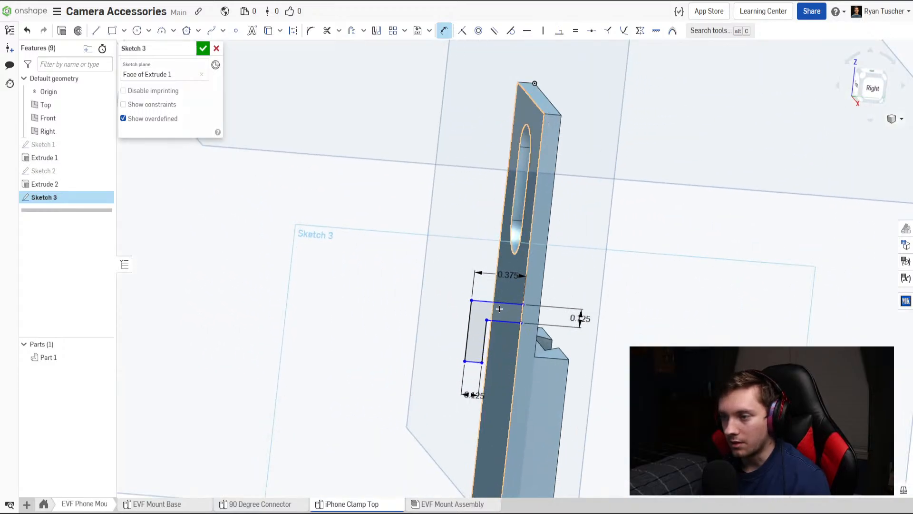
{"action": "left_click", "coordinate": [468, 330]}
{"action": "left_click", "coordinate": [465, 354]}
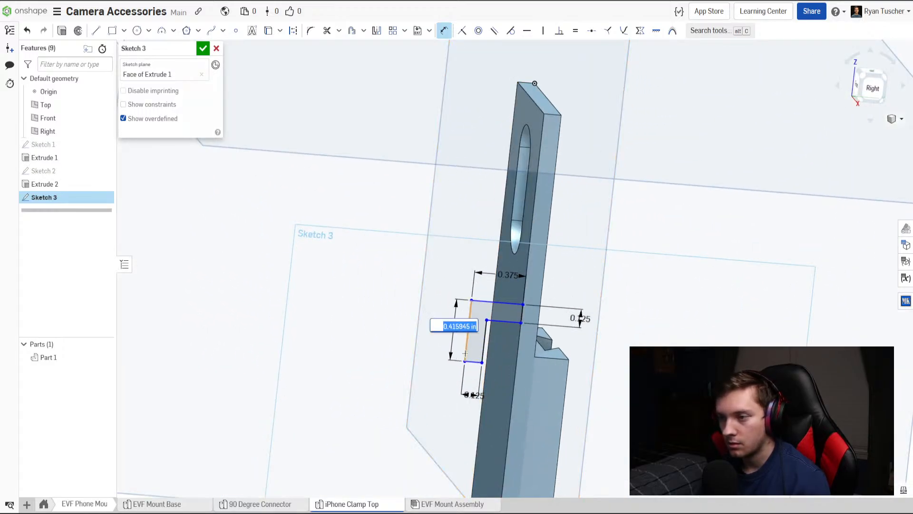
{"action": "key", "text": "BackSpace"}
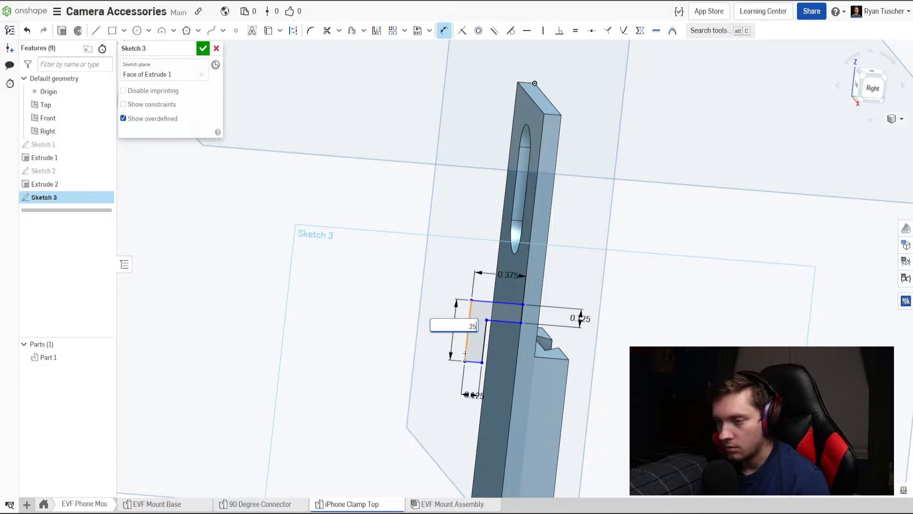
{"action": "type", "text": ".25"}
{"action": "key", "text": "Return"}
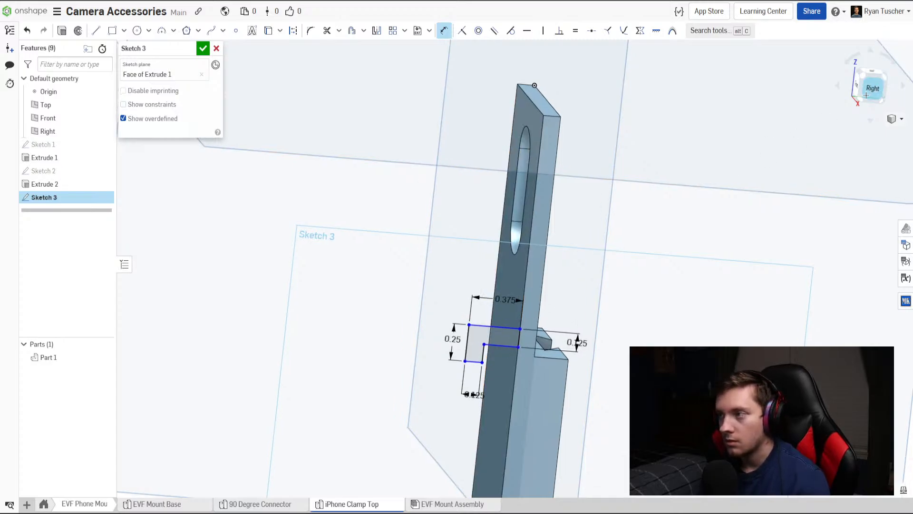
Dimension the distance from the hook's lower corner on the plate to the plate's bottom corner as 2.5 in, and finish the sketch.
{"action": "left_click", "coordinate": [866, 95]}
{"action": "scroll", "coordinate": [498, 187], "scroll_direction": "up", "scroll_amount": 5}
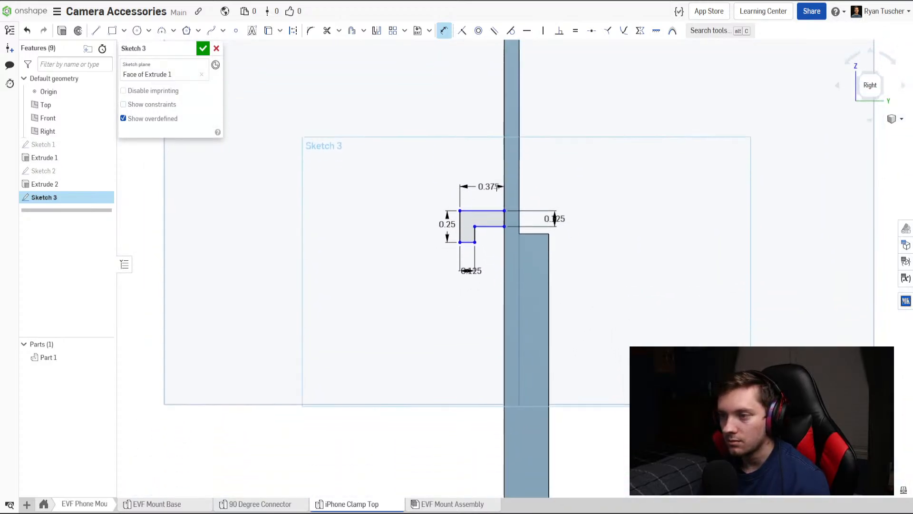
{"action": "middle_click_drag", "start_coordinate": [484, 256], "coordinate": [484, 222]}
{"action": "scroll", "coordinate": [488, 236], "scroll_direction": "down", "scroll_amount": 1}
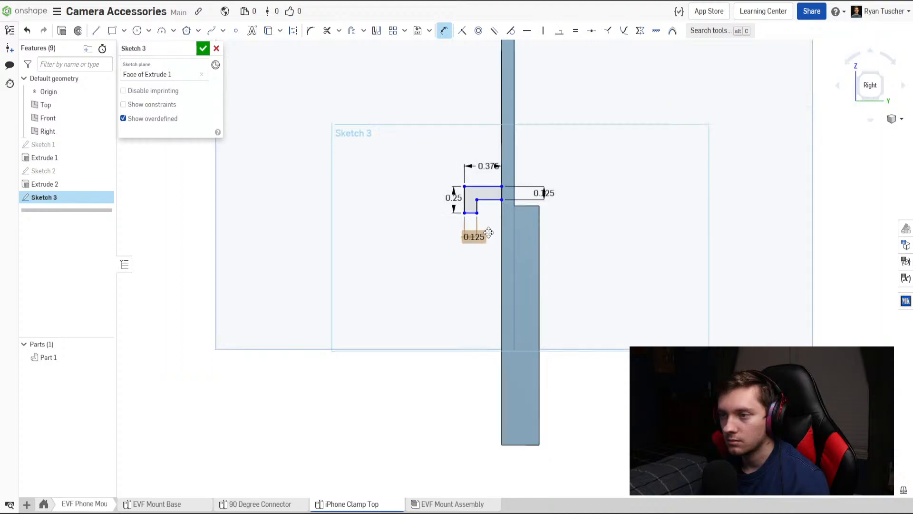
{"action": "left_click", "coordinate": [502, 200]}
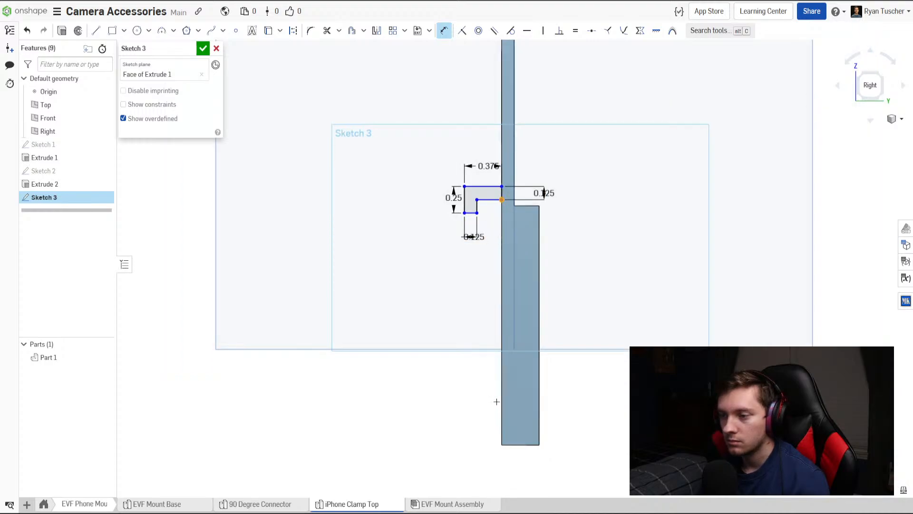
{"action": "left_click", "coordinate": [502, 444]}
{"action": "left_click_drag", "start_coordinate": [409, 420], "coordinate": [402, 417]}
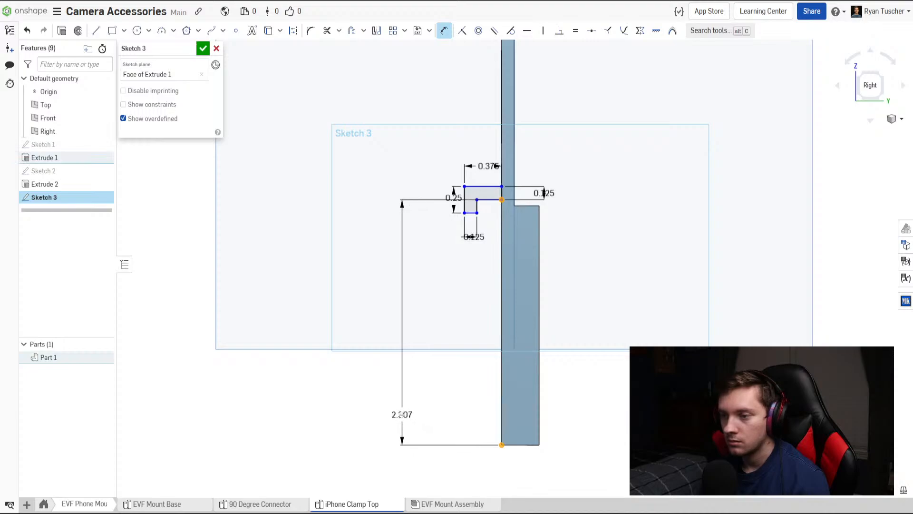
{"action": "double_click", "coordinate": [402, 416]}
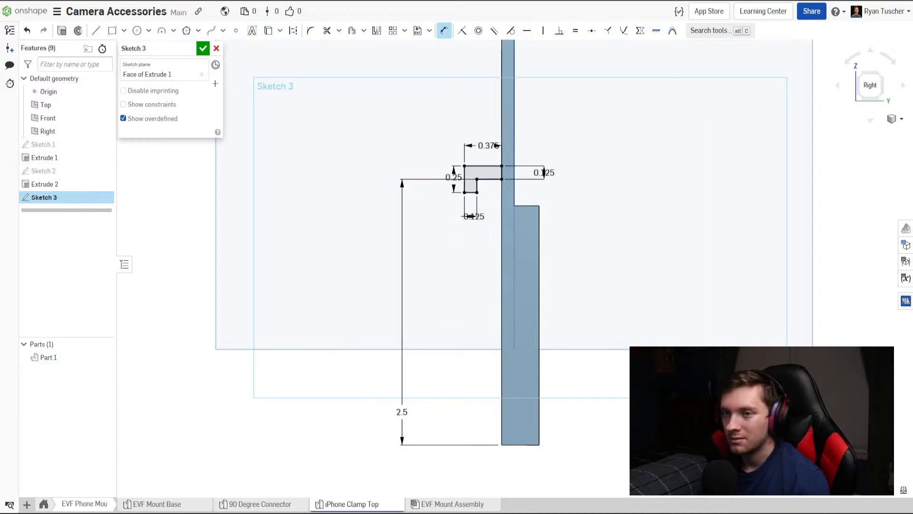
{"action": "left_click", "coordinate": [203, 49]}
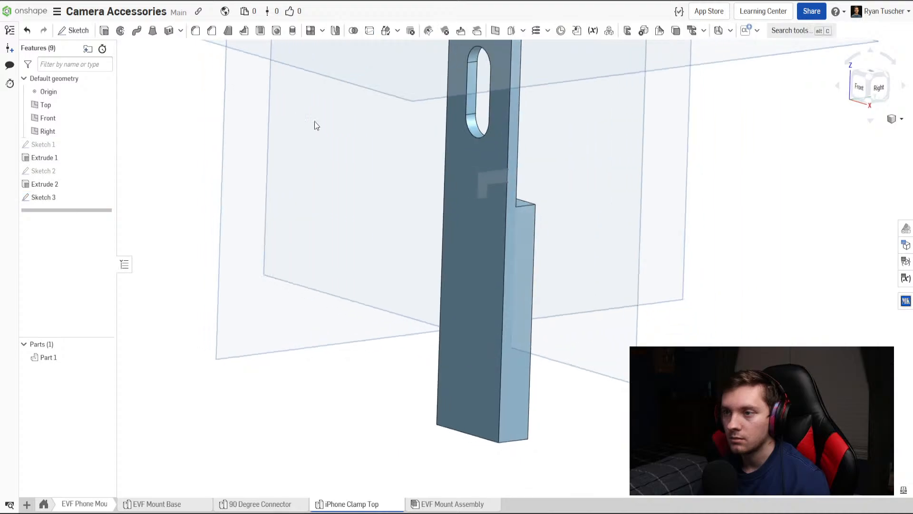
Extrude the hook profile as an addition to the plate, with the direction reversed to run across the plate.
{"action": "left_click", "coordinate": [121, 31]}
{"action": "left_click", "coordinate": [104, 31]}
{"action": "left_click", "coordinate": [503, 198]}
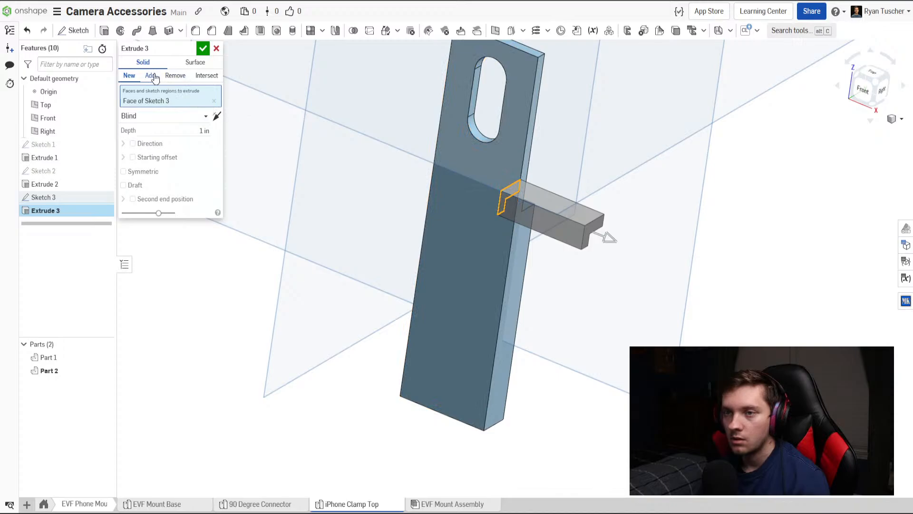
{"action": "left_click", "coordinate": [151, 76]}
{"action": "left_click", "coordinate": [216, 116]}
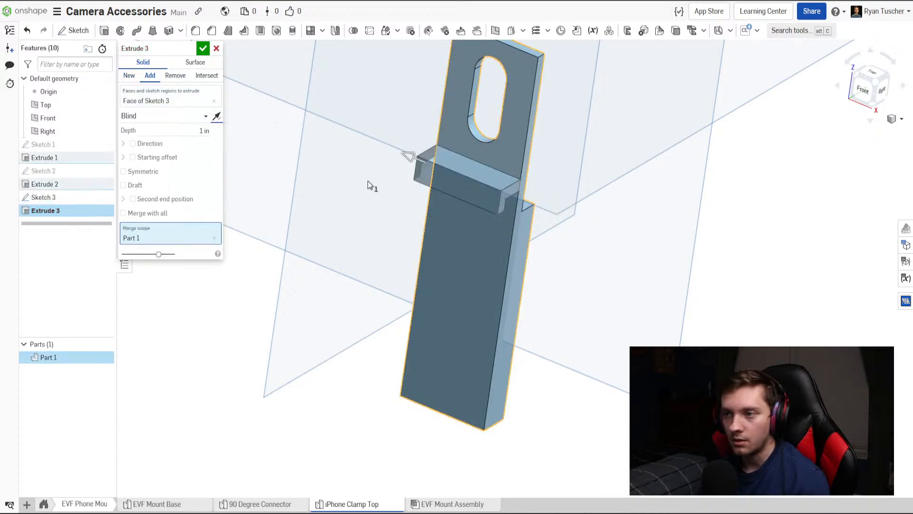
{"action": "right_click_drag", "start_coordinate": [368, 183], "coordinate": [393, 198]}
End the hook extrusion up to the plate's opposite side face and finish the feature.
{"action": "left_click", "coordinate": [172, 116]}
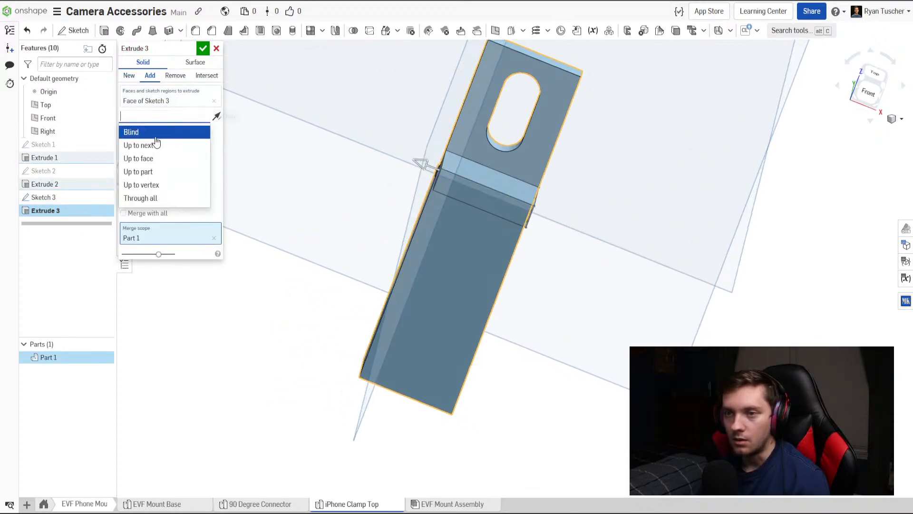
{"action": "left_click", "coordinate": [141, 144]}
{"action": "right_click_drag", "start_coordinate": [270, 185], "coordinate": [512, 189]}
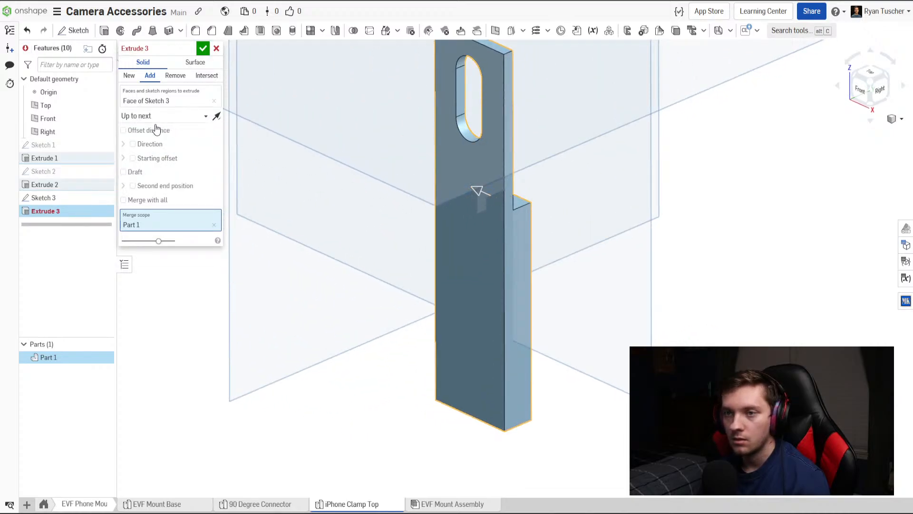
{"action": "left_click", "coordinate": [177, 120]}
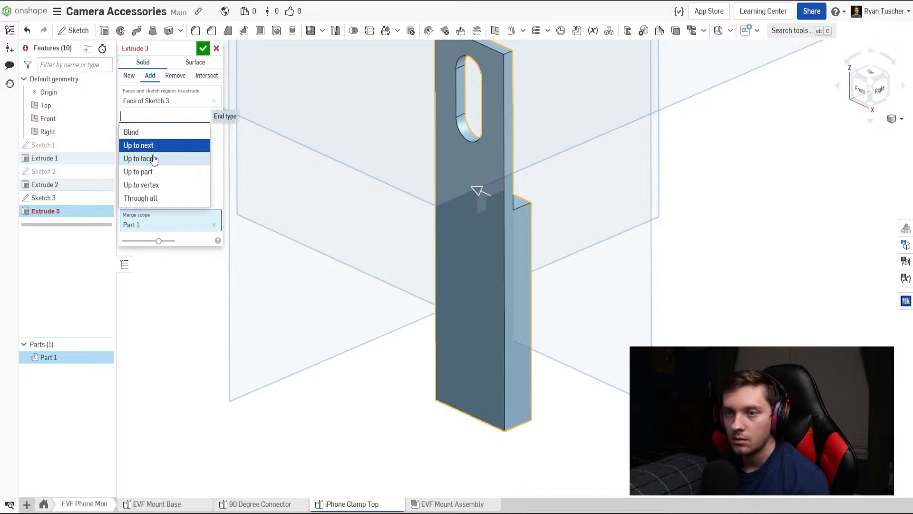
{"action": "left_click", "coordinate": [154, 159]}
{"action": "right_click_drag", "start_coordinate": [252, 177], "coordinate": [498, 209]}
{"action": "left_click", "coordinate": [426, 186]}
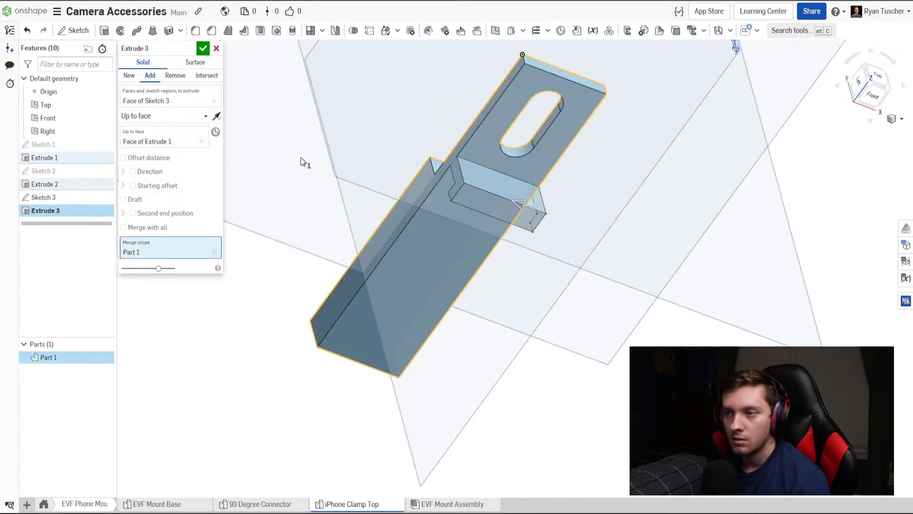
{"action": "left_click", "coordinate": [203, 48]}
Insert the iPhone Clamp Top part into the EVF Mount Assembly.
{"action": "right_click_drag", "start_coordinate": [396, 235], "coordinate": [289, 476]}
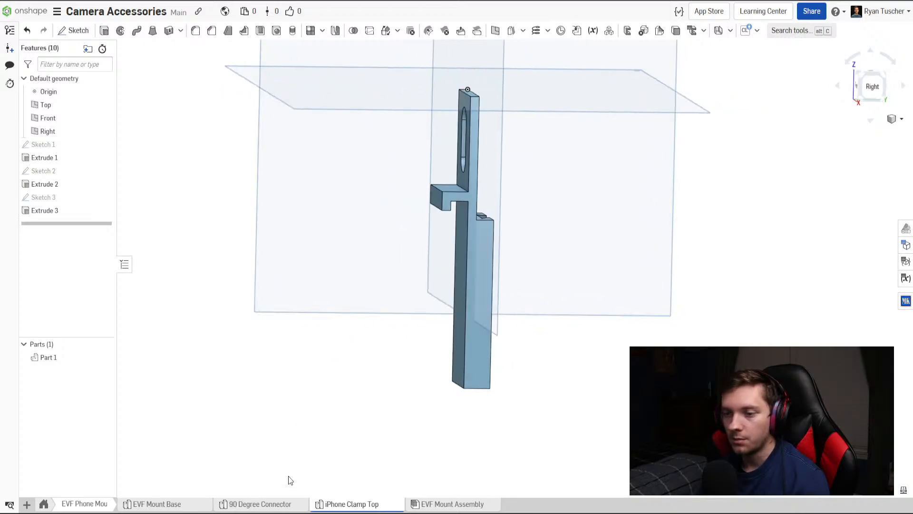
{"action": "left_click", "coordinate": [458, 508]}
{"action": "left_click", "coordinate": [90, 31]}
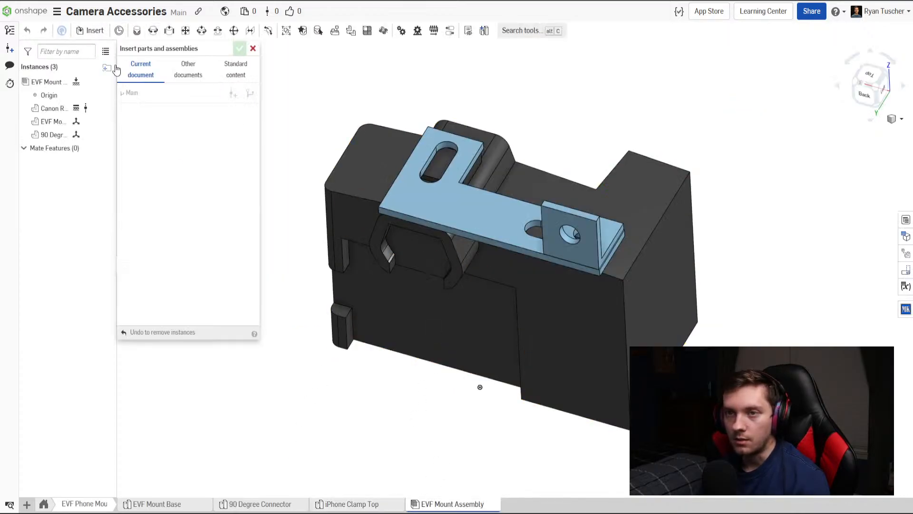
{"action": "left_click", "coordinate": [185, 215]}
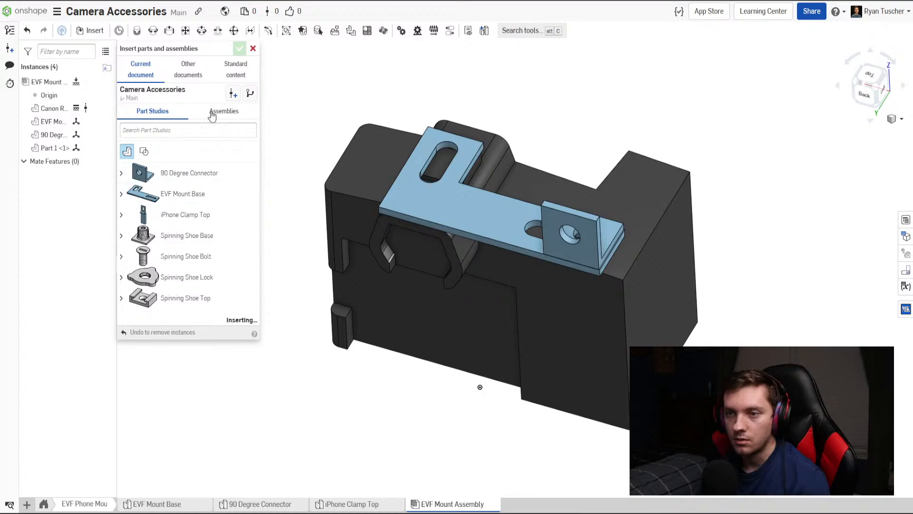
{"action": "left_click", "coordinate": [239, 48]}
Raise the inserted clamp about 5.17 in, up to the level of the mount base on the camera.
{"action": "right_click_drag", "start_coordinate": [321, 184], "coordinate": [439, 338]}
{"action": "left_click", "coordinate": [475, 435]}
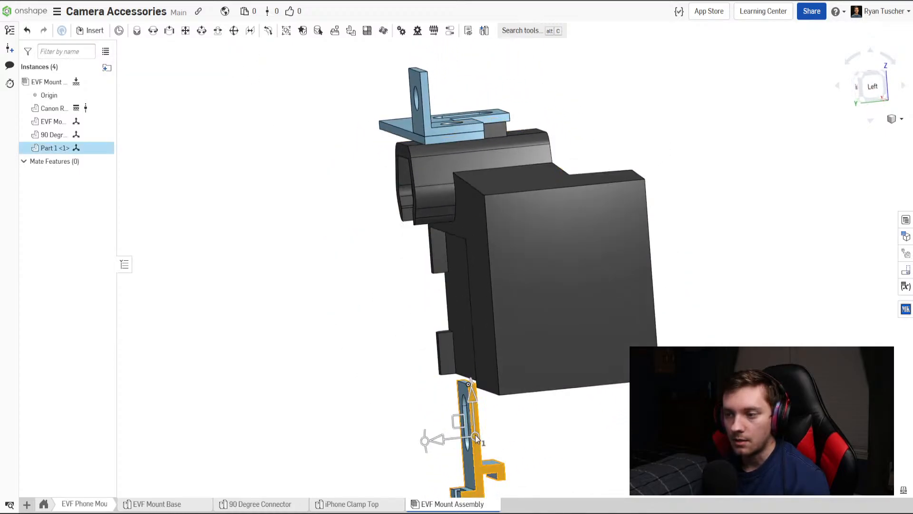
{"action": "right_click_drag", "start_coordinate": [475, 435], "coordinate": [451, 432]}
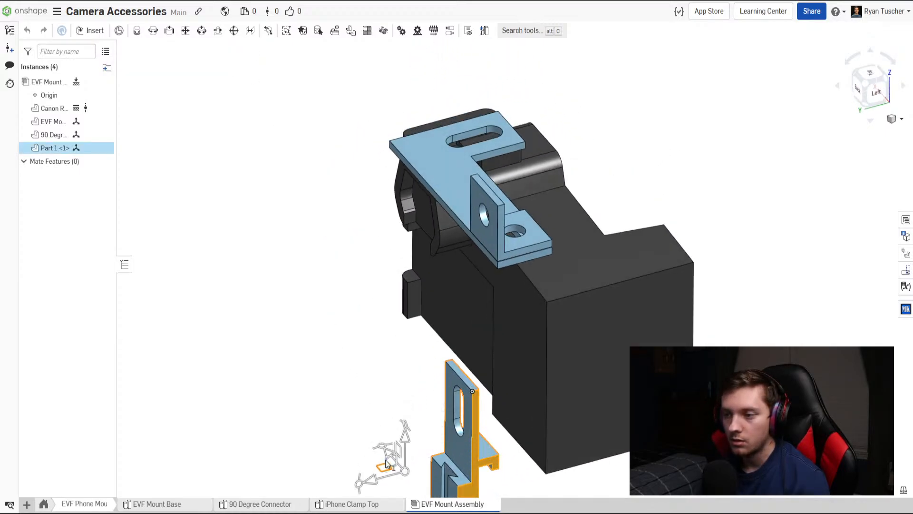
{"action": "mouse_move", "coordinate": [386, 462]}
{"action": "right_mouse_down"}
{"action": "mouse_move", "coordinate": [495, 446]}
{"action": "mouse_move", "coordinate": [387, 451]}
{"action": "right_mouse_up"}
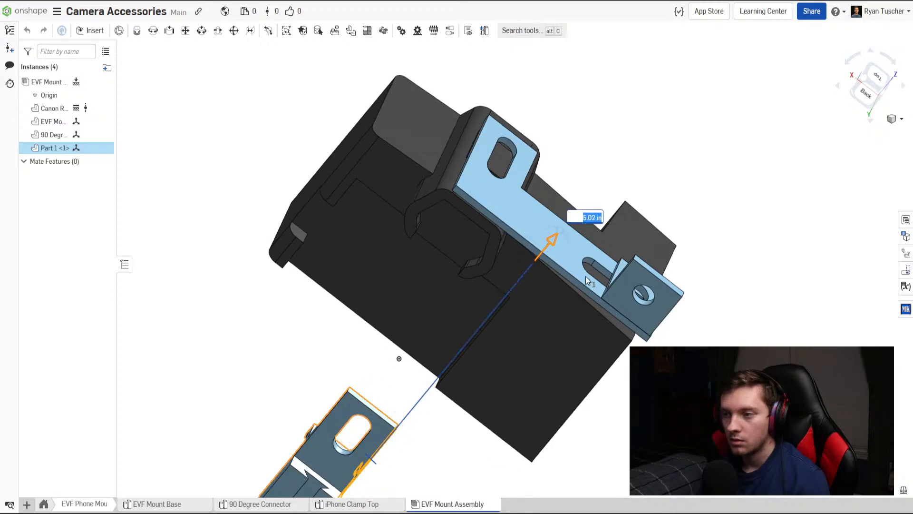
{"action": "right_click_drag", "start_coordinate": [589, 273], "coordinate": [534, 351]}
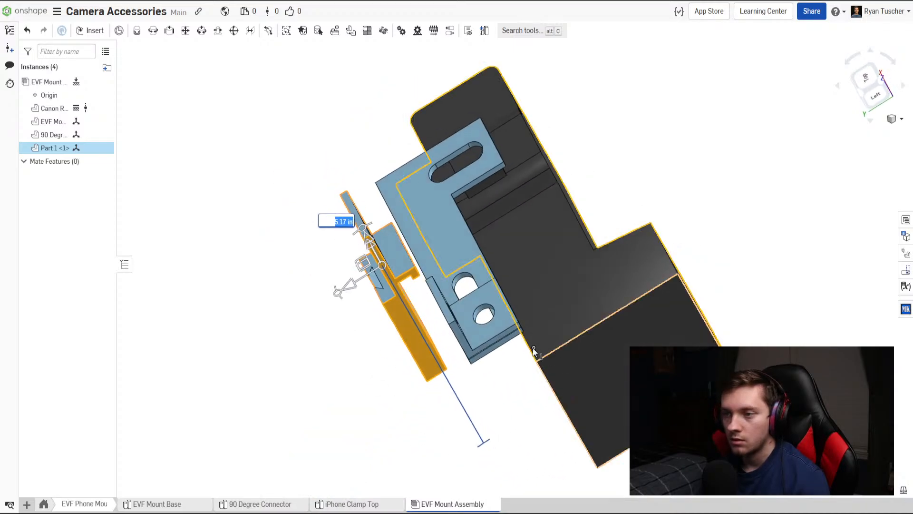
In the top view, shift the clamp sideways until its side edges line up with the 90-degree connector.
{"action": "left_click", "coordinate": [864, 77]}
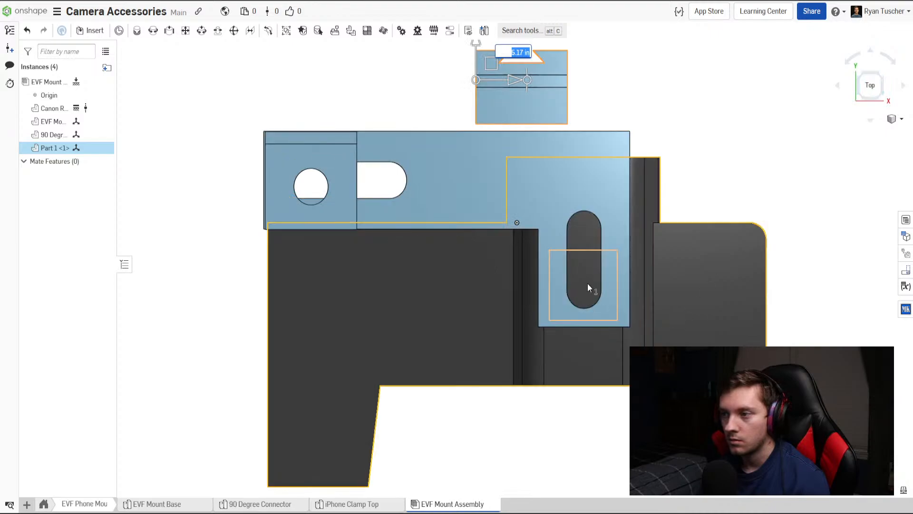
{"action": "scroll", "coordinate": [500, 296], "scroll_direction": "up", "scroll_amount": 2}
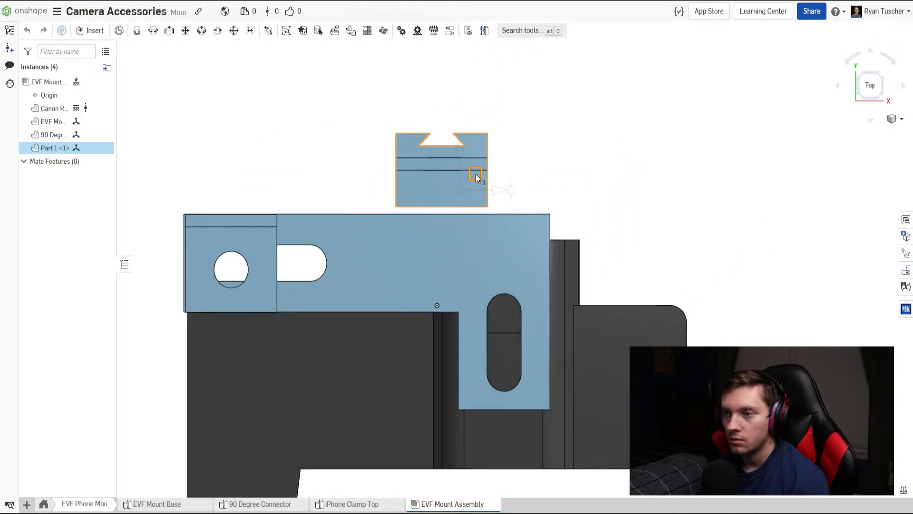
{"action": "left_click_drag", "start_coordinate": [293, 182], "coordinate": [199, 188]}
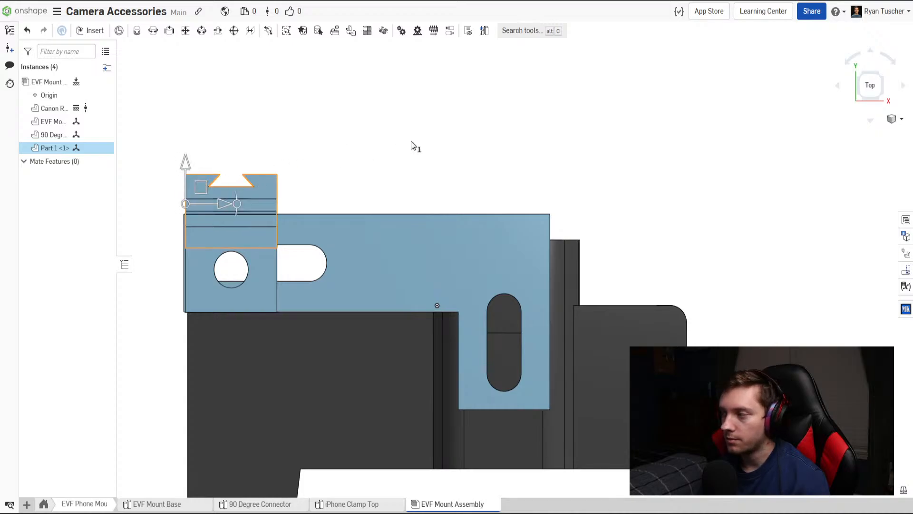
{"action": "left_click", "coordinate": [412, 144]}
Turn the clamp around its vertical axis so the hook faces away from the camera.
{"action": "right_click_drag", "start_coordinate": [399, 228], "coordinate": [390, 193]}
{"action": "left_click", "coordinate": [380, 187]}
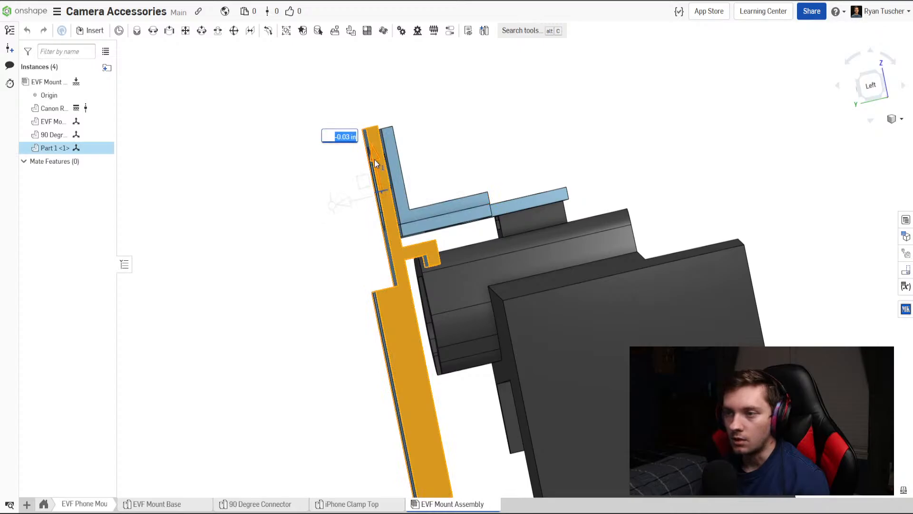
{"action": "left_click", "coordinate": [298, 240]}
{"action": "right_click_drag", "start_coordinate": [298, 241], "coordinate": [410, 293]}
{"action": "left_click", "coordinate": [426, 252]}
{"action": "left_click_drag", "start_coordinate": [413, 325], "coordinate": [476, 429]}
{"action": "left_click", "coordinate": [705, 300]}
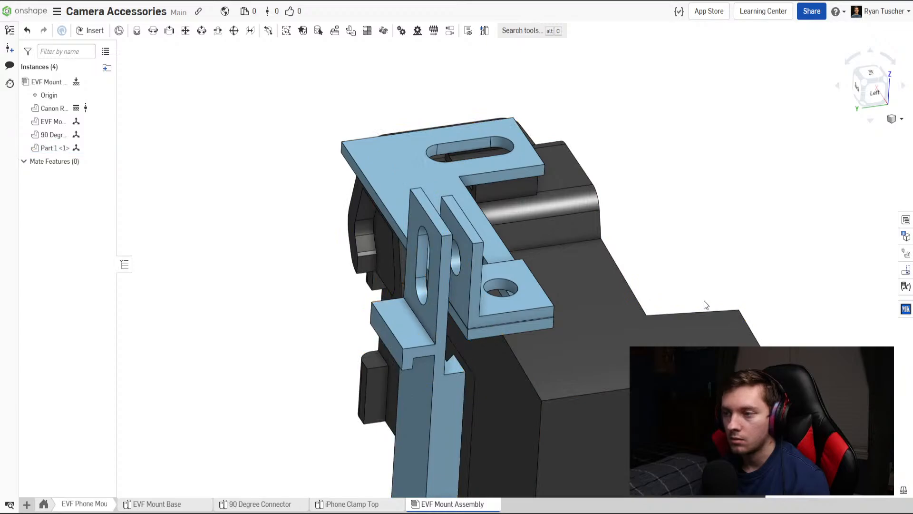
Move the clamp about 0.13 in toward the 90-degree connector's upright plate and align it sideways with the connector.
{"action": "right_click_drag", "start_coordinate": [544, 323], "coordinate": [513, 326]}
{"action": "left_click", "coordinate": [442, 297]}
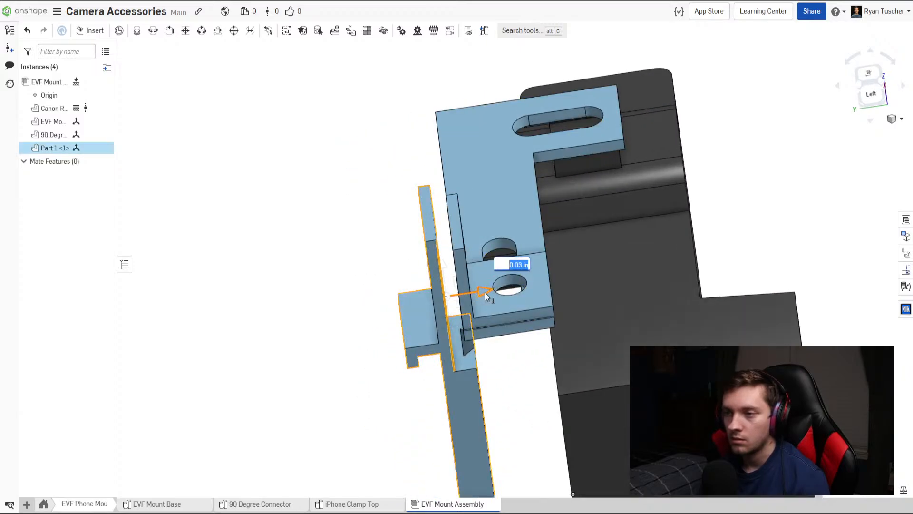
{"action": "left_click_drag", "start_coordinate": [484, 292], "coordinate": [493, 293]}
{"action": "mouse_move", "coordinate": [493, 293]}
{"action": "right_mouse_down"}
{"action": "mouse_move", "coordinate": [533, 298]}
{"action": "mouse_move", "coordinate": [499, 305]}
{"action": "right_mouse_up"}
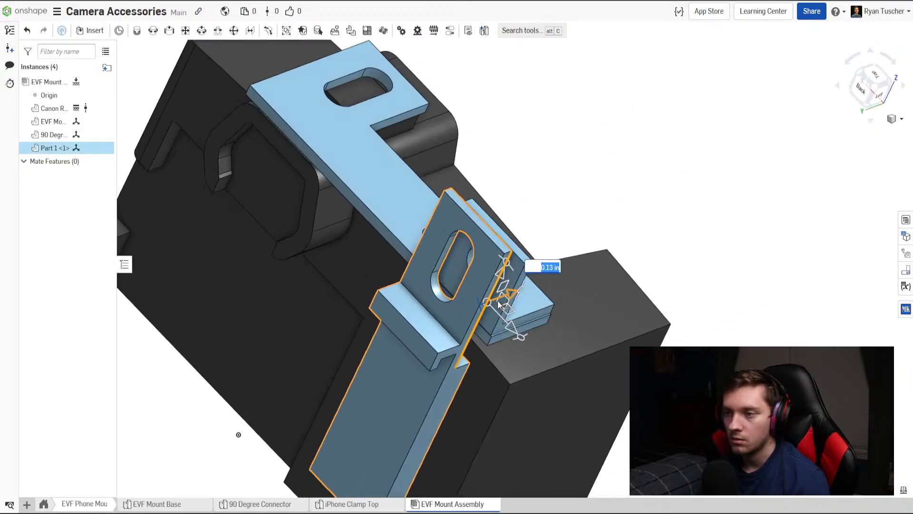
{"action": "left_click_drag", "start_coordinate": [511, 330], "coordinate": [524, 343]}
{"action": "left_click", "coordinate": [715, 271]}
Shift the mount base, 90-degree connector and clamp together toward the camera's front.
{"action": "right_click_drag", "start_coordinate": [716, 278], "coordinate": [652, 285]}
{"action": "scroll", "coordinate": [687, 266], "scroll_direction": "down", "scroll_amount": 4}
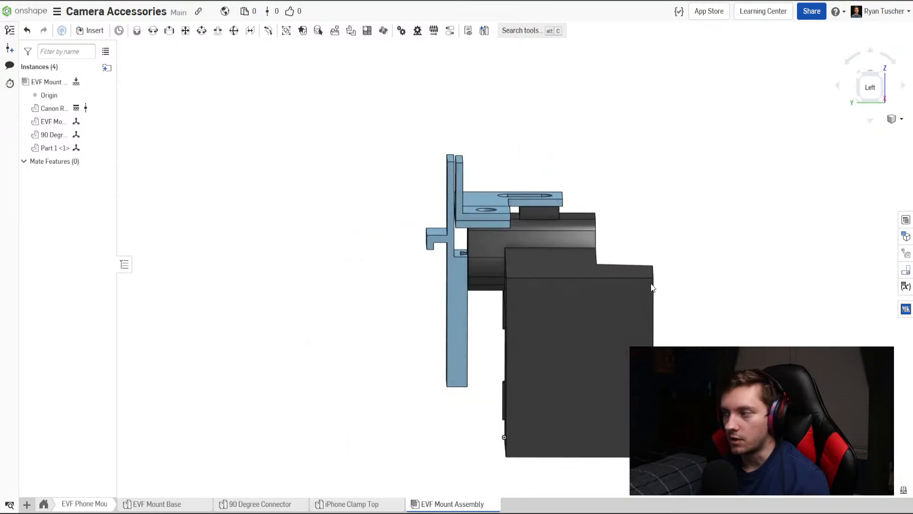
{"action": "scroll", "coordinate": [484, 299], "scroll_direction": "up", "scroll_amount": 3}
{"action": "right_click_drag", "start_coordinate": [484, 300], "coordinate": [456, 295]}
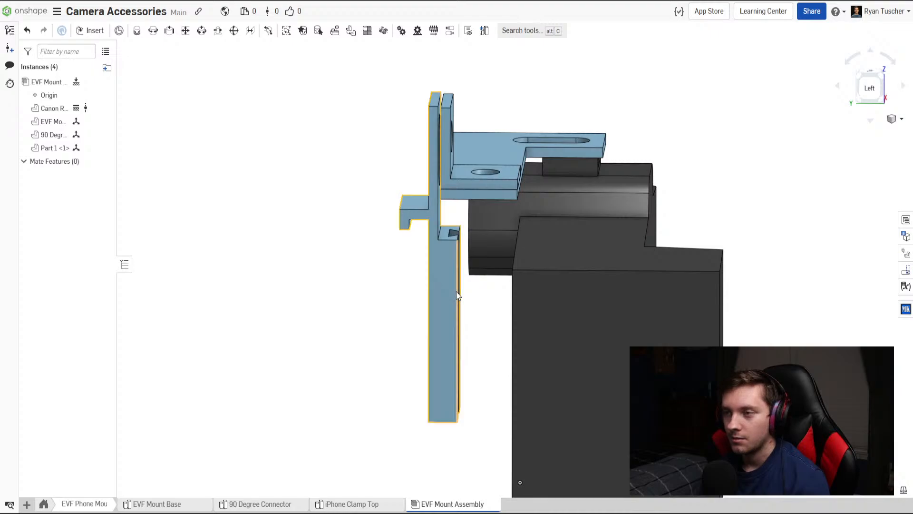
{"action": "right_click_drag", "start_coordinate": [508, 246], "coordinate": [523, 268]}
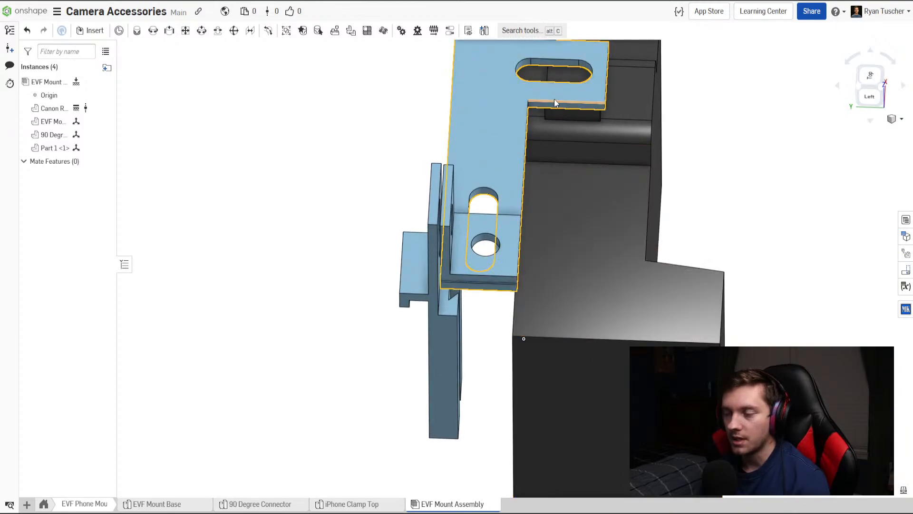
{"action": "left_click_drag", "start_coordinate": [373, 120], "coordinate": [492, 332]}
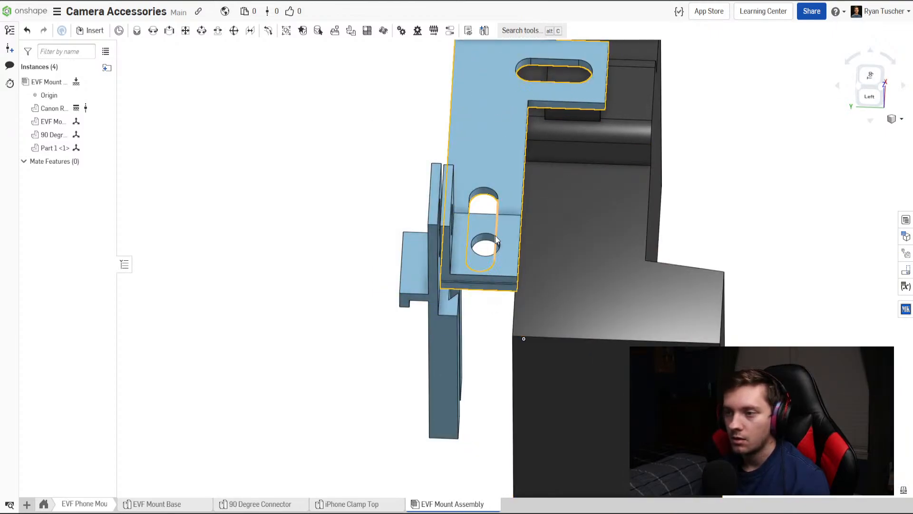
{"action": "scroll", "coordinate": [469, 279], "scroll_direction": "down", "scroll_amount": 3}
{"action": "left_click", "coordinate": [444, 269]}
{"action": "left_click", "coordinate": [484, 263]}
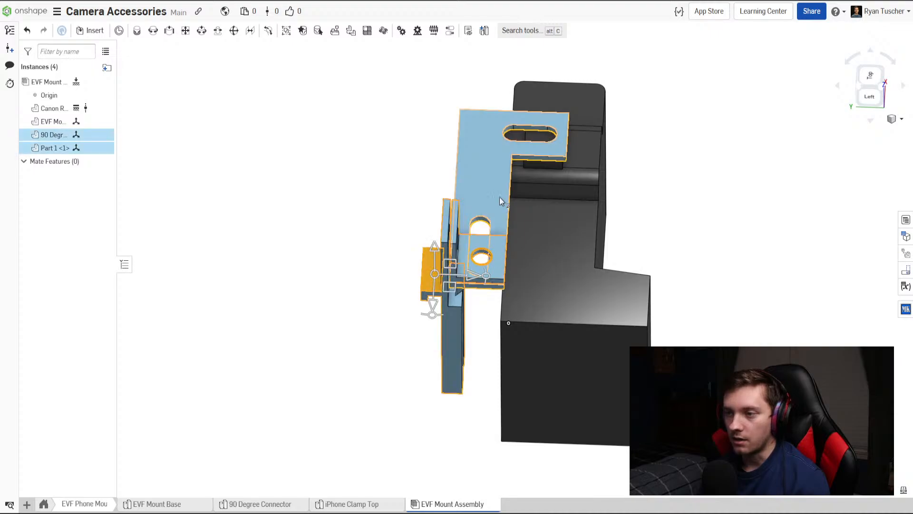
{"action": "left_click", "coordinate": [500, 197]}
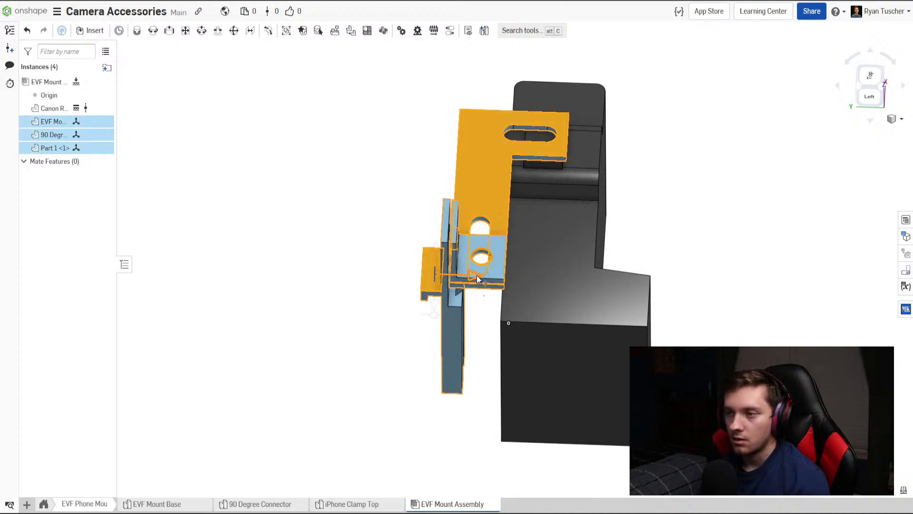
{"action": "left_click_drag", "start_coordinate": [476, 275], "coordinate": [496, 280]}
{"action": "left_click", "coordinate": [668, 221]}
Slide the 90-degree connector and clamp together about 0.71 in along the mount base's slot, inward from its end.
{"action": "right_click_drag", "start_coordinate": [668, 221], "coordinate": [670, 258]}
{"action": "right_click_drag", "start_coordinate": [489, 309], "coordinate": [518, 316]}
{"action": "scroll", "coordinate": [511, 316], "scroll_direction": "up", "scroll_amount": 3}
{"action": "left_click", "coordinate": [513, 307]}
{"action": "left_click", "coordinate": [468, 301]}
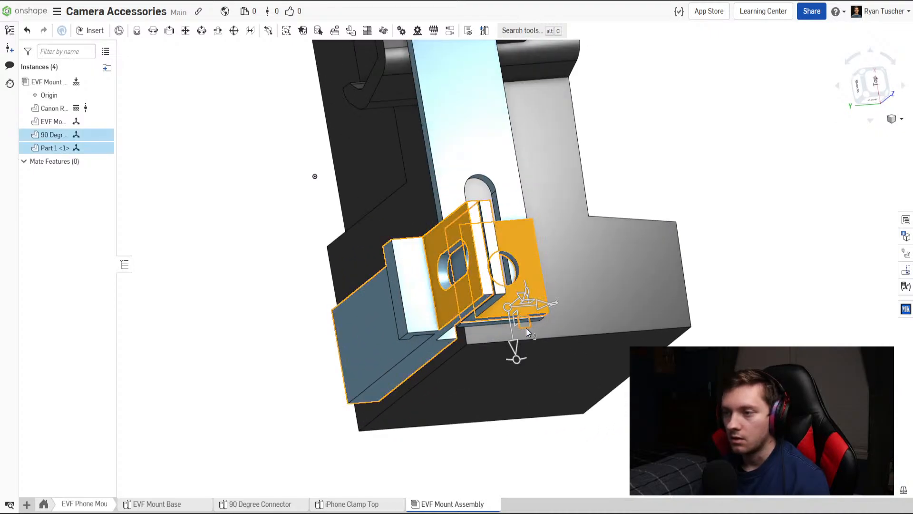
{"action": "left_click_drag", "start_coordinate": [515, 339], "coordinate": [503, 278]}
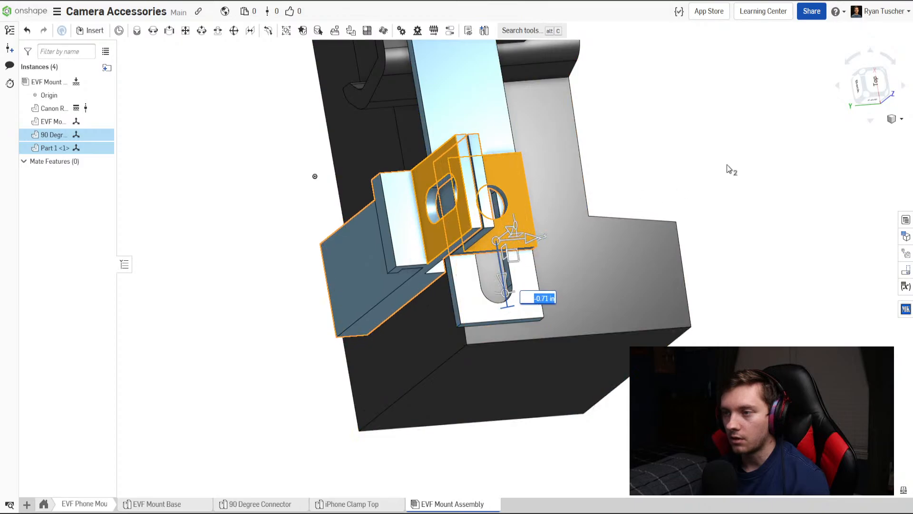
{"action": "left_click", "coordinate": [727, 165]}
Raise the clamp about 0.352 in along the 90-degree connector's upright plate.
{"action": "right_click_drag", "start_coordinate": [672, 229], "coordinate": [691, 186]}
{"action": "left_click", "coordinate": [510, 206]}
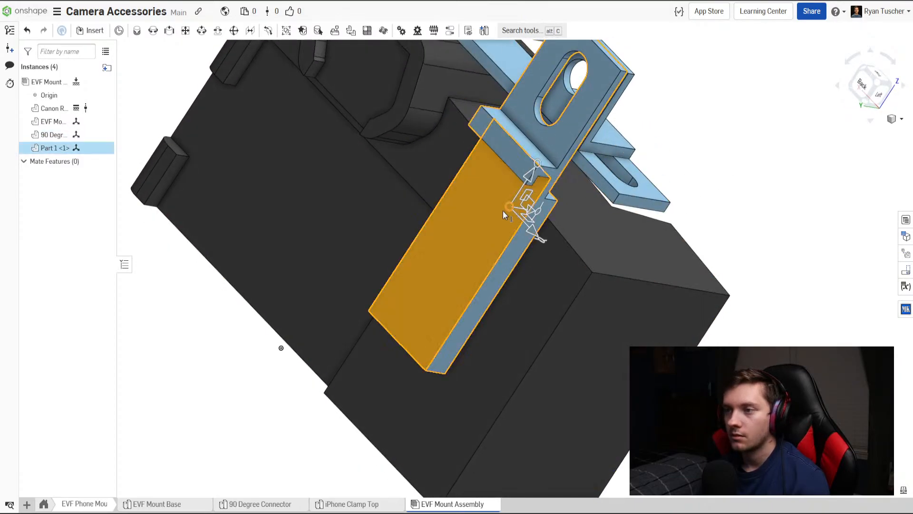
{"action": "left_click_drag", "start_coordinate": [532, 176], "coordinate": [552, 163]}
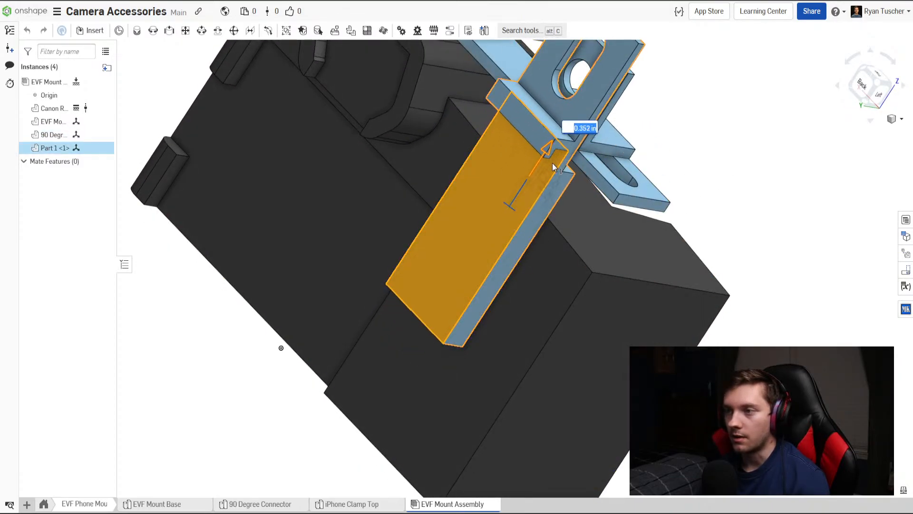
{"action": "left_click", "coordinate": [728, 143]}
Examine the mount's fit on the camera from the back and the side.
{"action": "scroll", "coordinate": [620, 336], "scroll_direction": "down", "scroll_amount": 5}
{"action": "scroll", "coordinate": [647, 252], "scroll_direction": "up", "scroll_amount": 3}
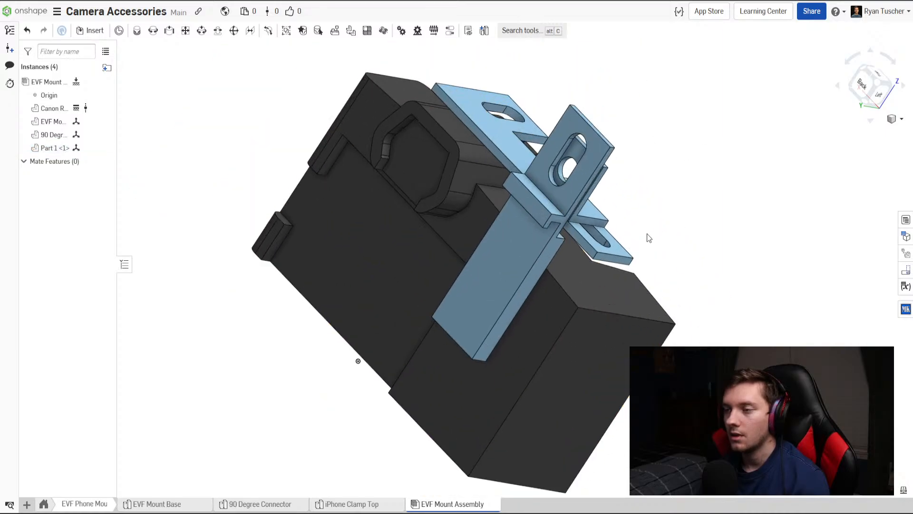
{"action": "mouse_move", "coordinate": [647, 233]}
{"action": "right_mouse_down"}
{"action": "mouse_move", "coordinate": [643, 204]}
{"action": "mouse_move", "coordinate": [695, 226]}
{"action": "mouse_move", "coordinate": [659, 245]}
{"action": "right_mouse_up"}
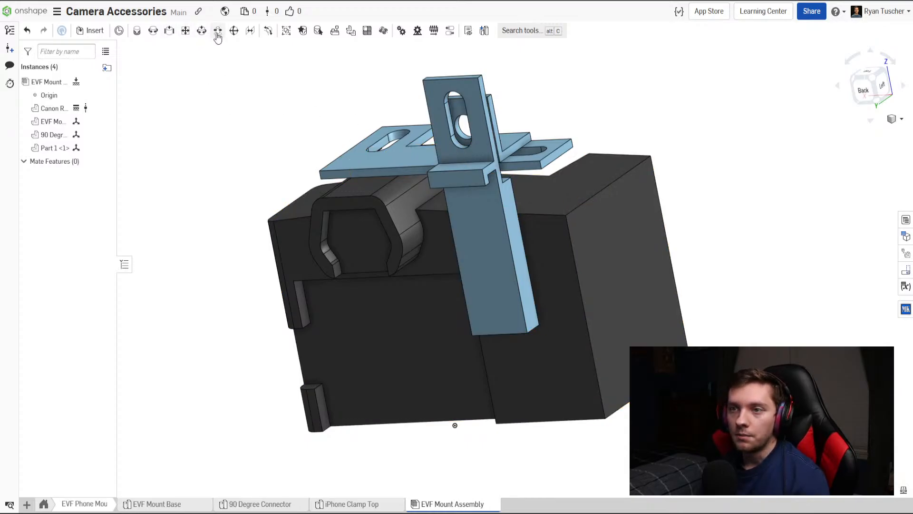
{"action": "scroll", "coordinate": [200, 168], "scroll_direction": "down", "scroll_amount": 1}
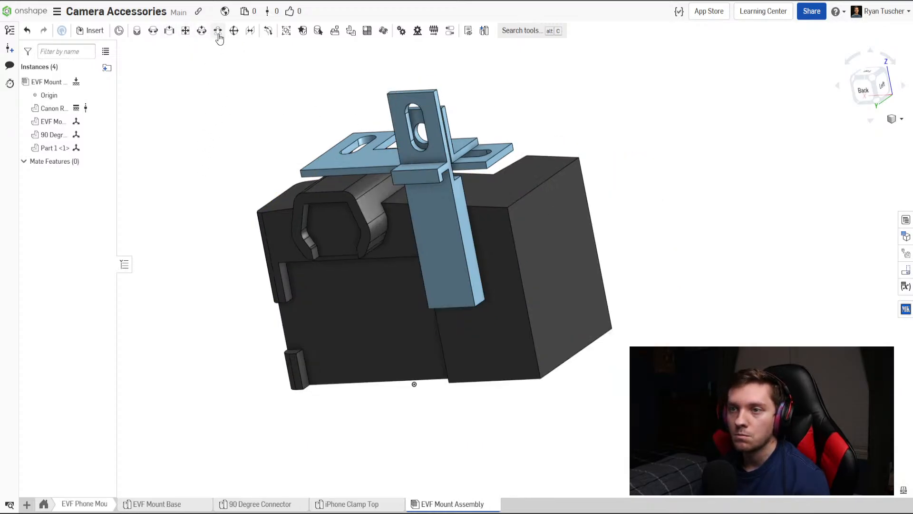
{"action": "scroll", "coordinate": [223, 186], "scroll_direction": "down", "scroll_amount": 3}
{"action": "scroll", "coordinate": [348, 248], "scroll_direction": "up", "scroll_amount": 4}
{"action": "right_click_drag", "start_coordinate": [348, 248], "coordinate": [398, 249]}
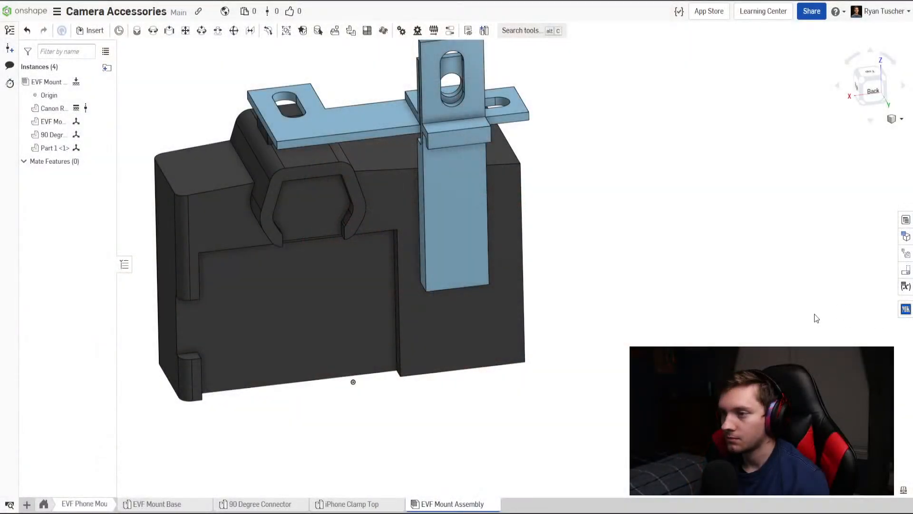
{"action": "scroll", "coordinate": [700, 357], "scroll_direction": "down", "scroll_amount": 5}
{"action": "scroll", "coordinate": [619, 314], "scroll_direction": "up", "scroll_amount": 4}
{"action": "right_click_drag", "start_coordinate": [618, 311], "coordinate": [544, 283]}
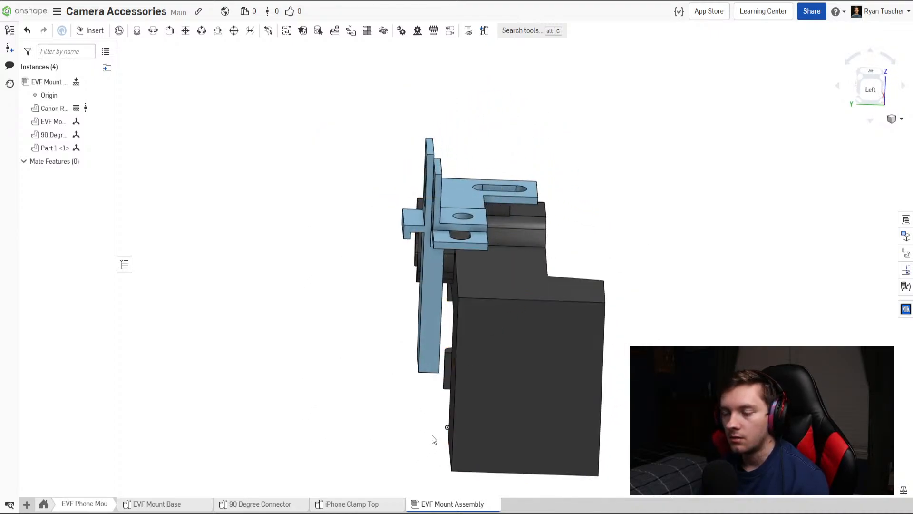
Examine the clamp's fit in the camera assembly and review Sketch 1 and Sketch 2 of the iPhone Clamp Top.
{"action": "right_click_drag", "start_coordinate": [432, 435], "coordinate": [442, 408]}
{"action": "scroll", "coordinate": [419, 317], "scroll_direction": "up", "scroll_amount": 3}
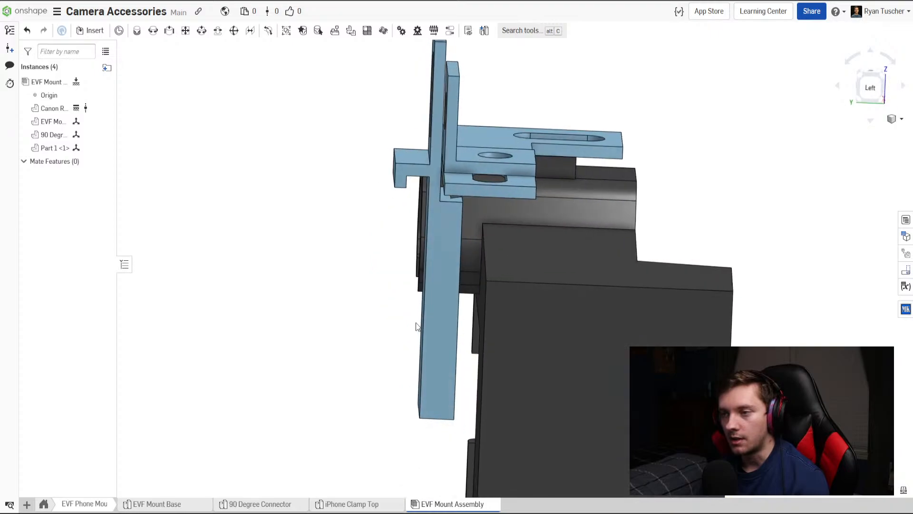
{"action": "right_click_drag", "start_coordinate": [416, 326], "coordinate": [370, 444]}
{"action": "left_click", "coordinate": [342, 505]}
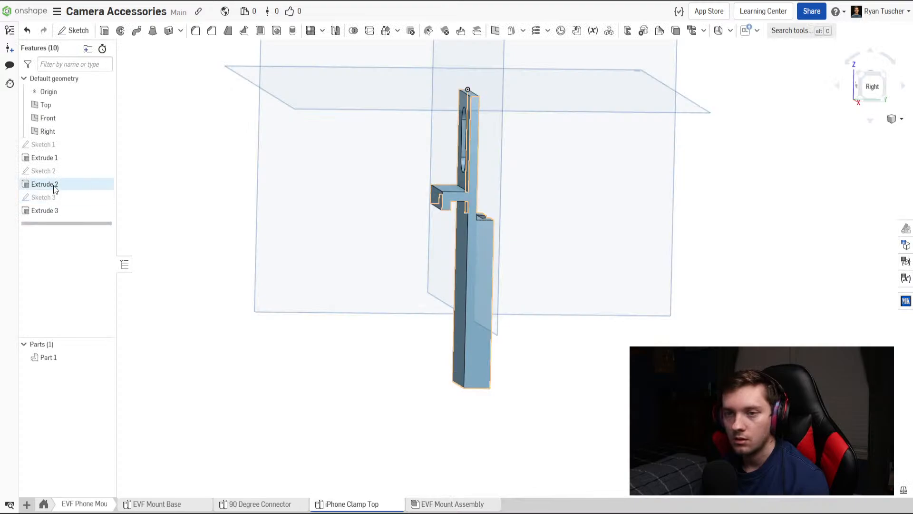
{"action": "double_click", "coordinate": [66, 144]}
{"action": "right_click_drag", "start_coordinate": [455, 299], "coordinate": [551, 286]}
{"action": "key", "text": "d"}
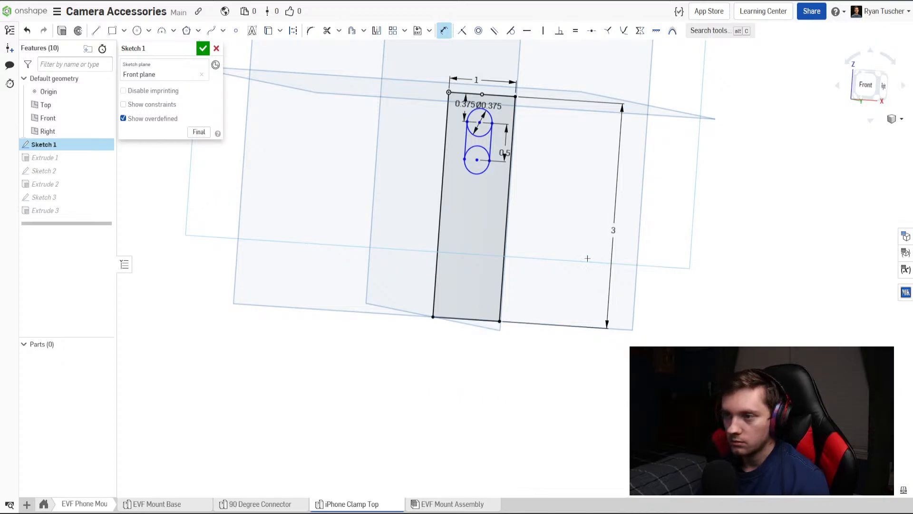
{"action": "left_click", "coordinate": [203, 50]}
{"action": "right_click_drag", "start_coordinate": [383, 175], "coordinate": [313, 185]}
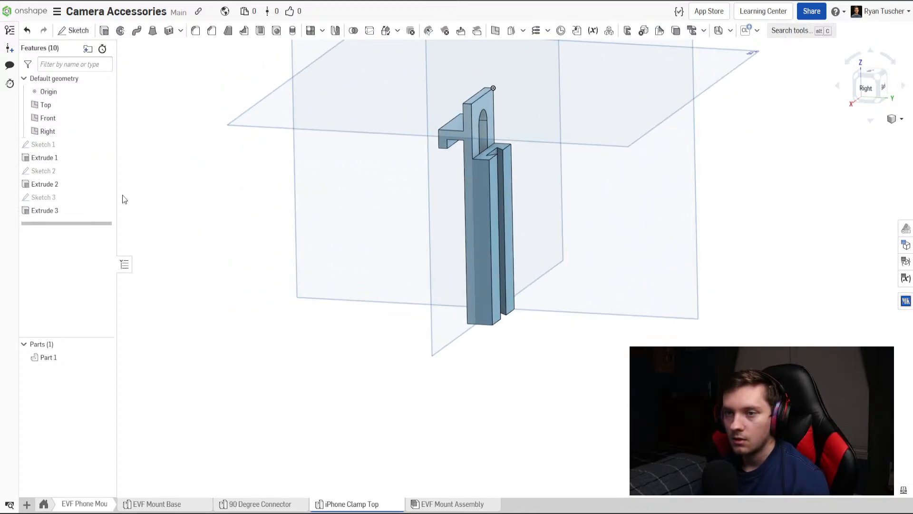
{"action": "double_click", "coordinate": [61, 174]}
{"action": "left_click", "coordinate": [203, 48]}
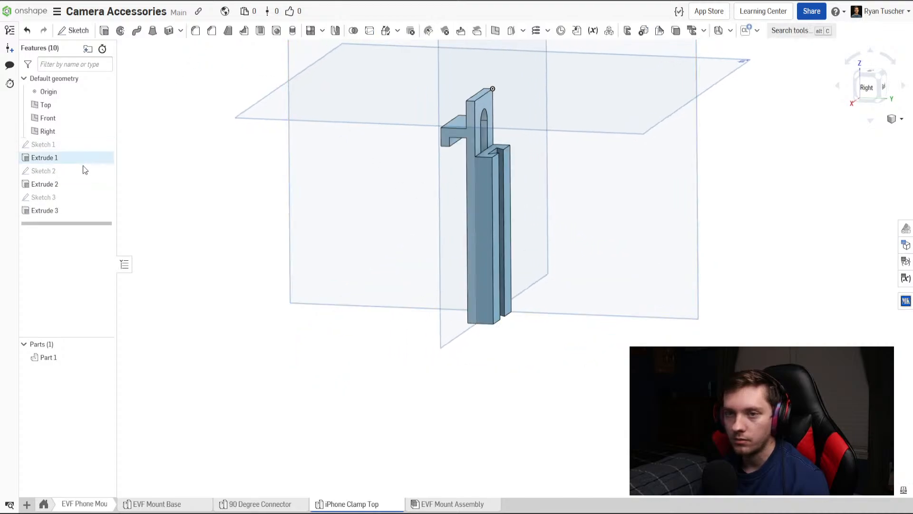
Set the depth of the slotted rail, Extrude 2, to 1.5 in.
{"action": "double_click", "coordinate": [48, 184]}
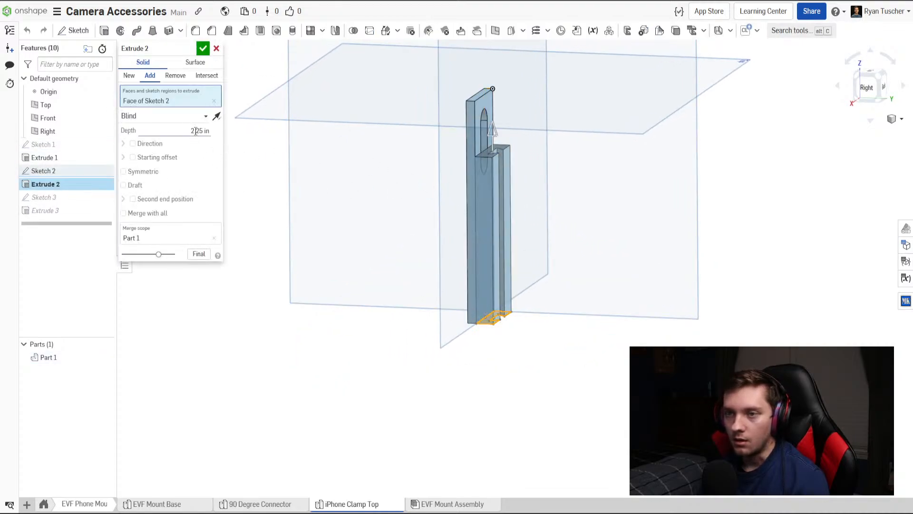
{"action": "type", "text": "1.5"}
{"action": "key", "text": "Return"}
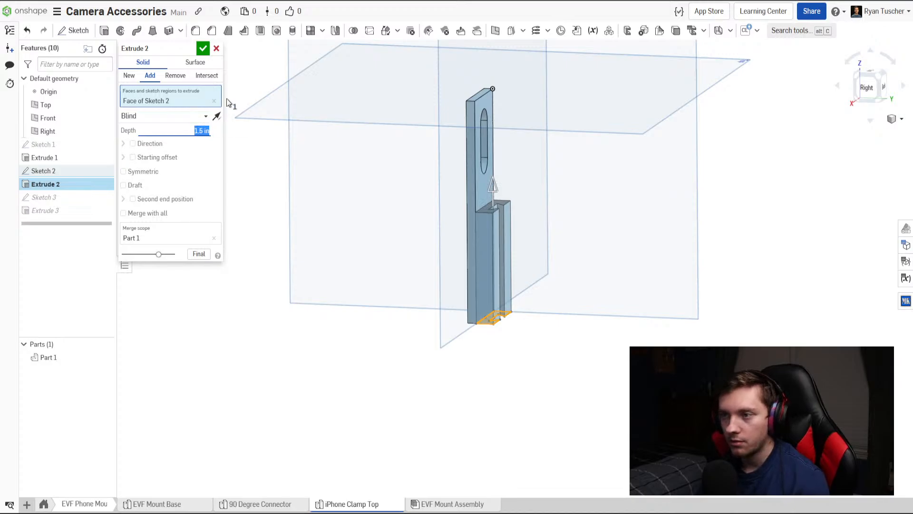
{"action": "left_click", "coordinate": [203, 48]}
{"action": "key", "text": "shift+4"}
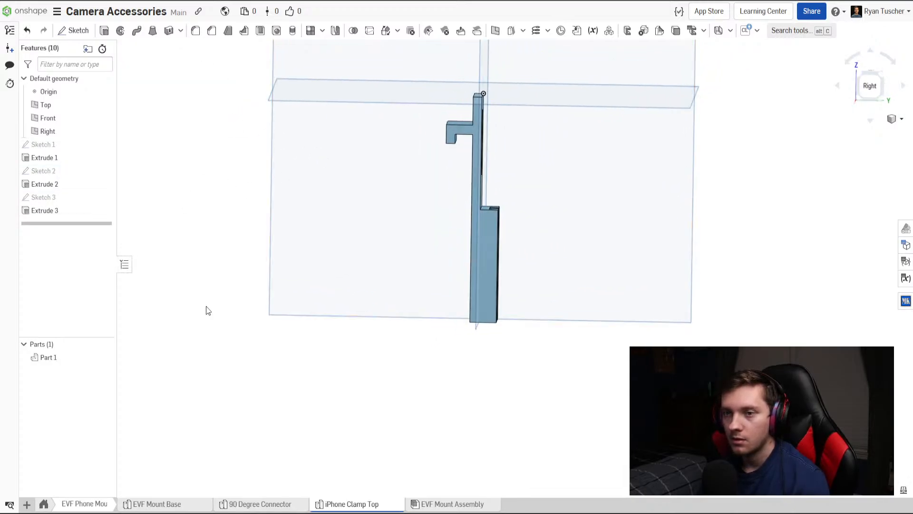
In the EVF Mount Assembly, lower the clamp along the 90-degree connector's upright plate in two moves, the second about 0.1 in.
{"action": "left_click", "coordinate": [447, 504]}
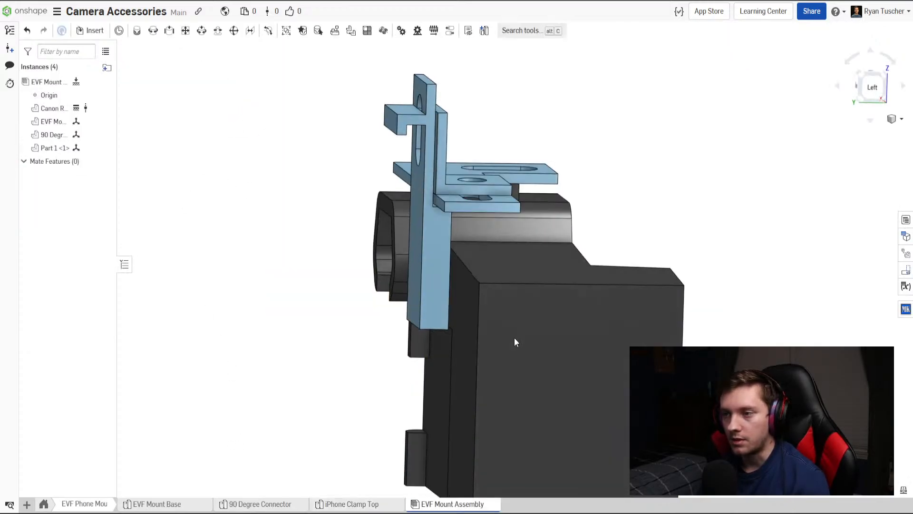
{"action": "left_click", "coordinate": [434, 108]}
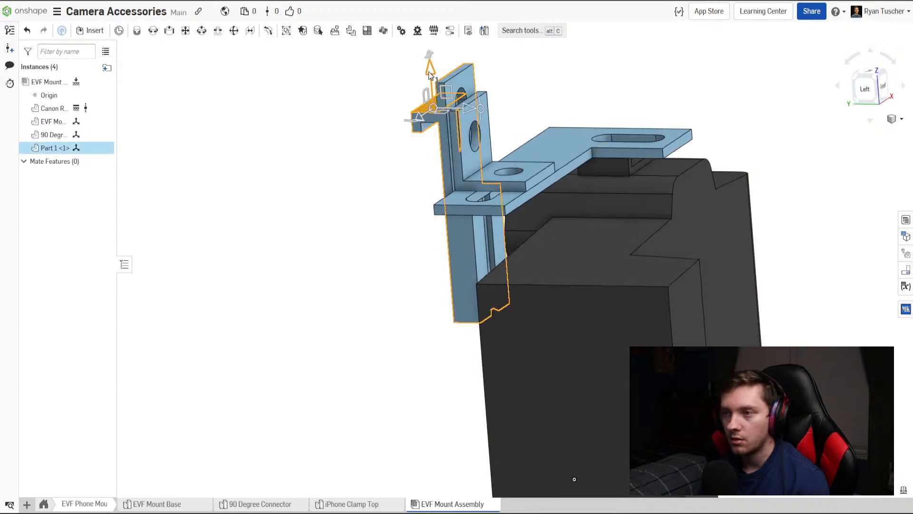
{"action": "left_click_drag", "start_coordinate": [429, 72], "coordinate": [432, 94]}
{"action": "left_click", "coordinate": [376, 227]}
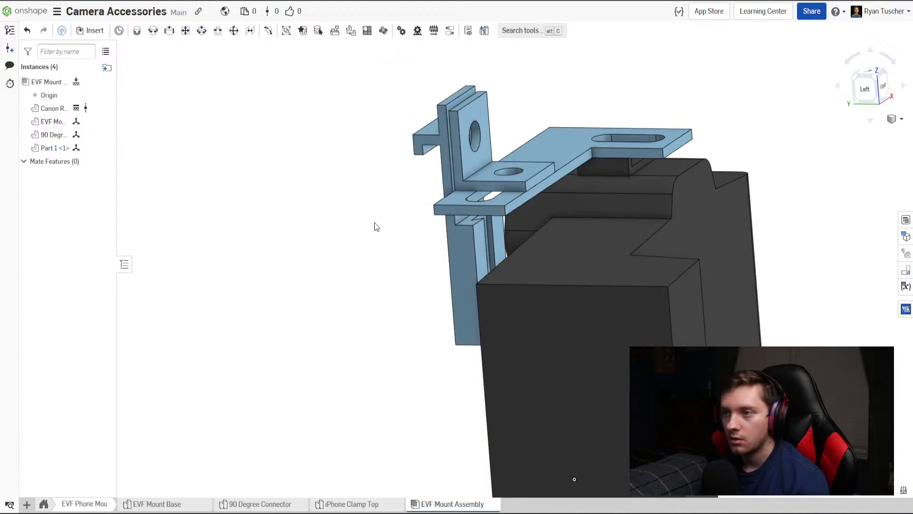
{"action": "right_click_drag", "start_coordinate": [377, 227], "coordinate": [412, 225]}
{"action": "right_click_drag", "start_coordinate": [504, 152], "coordinate": [512, 139]}
{"action": "left_click", "coordinate": [513, 139]}
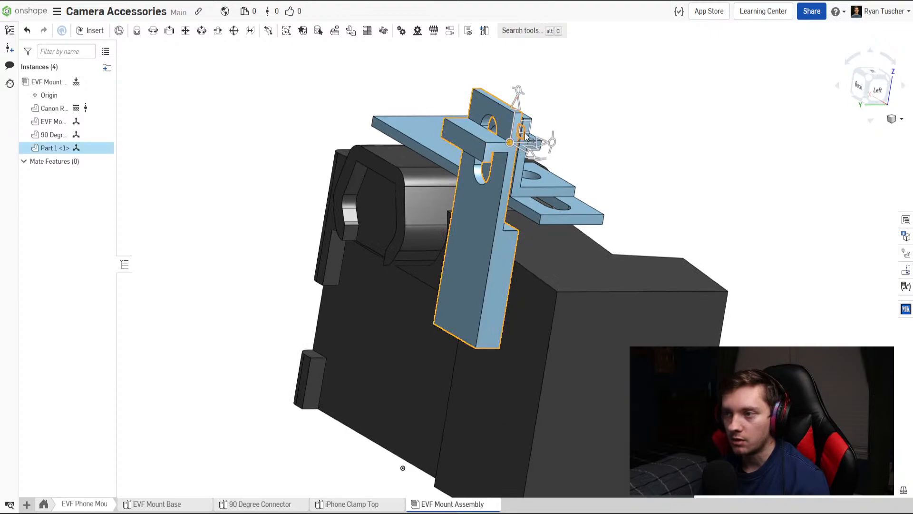
{"action": "left_click_drag", "start_coordinate": [517, 117], "coordinate": [518, 119]}
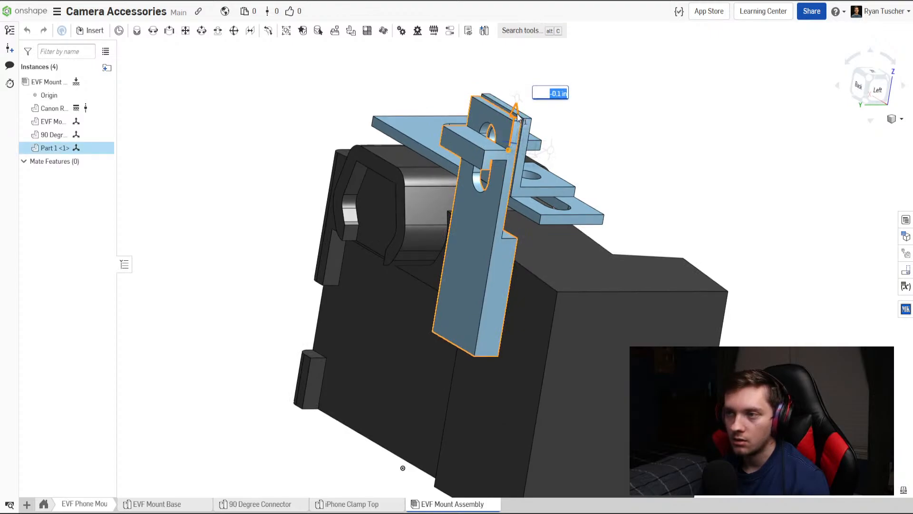
{"action": "left_click", "coordinate": [660, 137]}
{"action": "right_click_drag", "start_coordinate": [609, 288], "coordinate": [265, 458]}
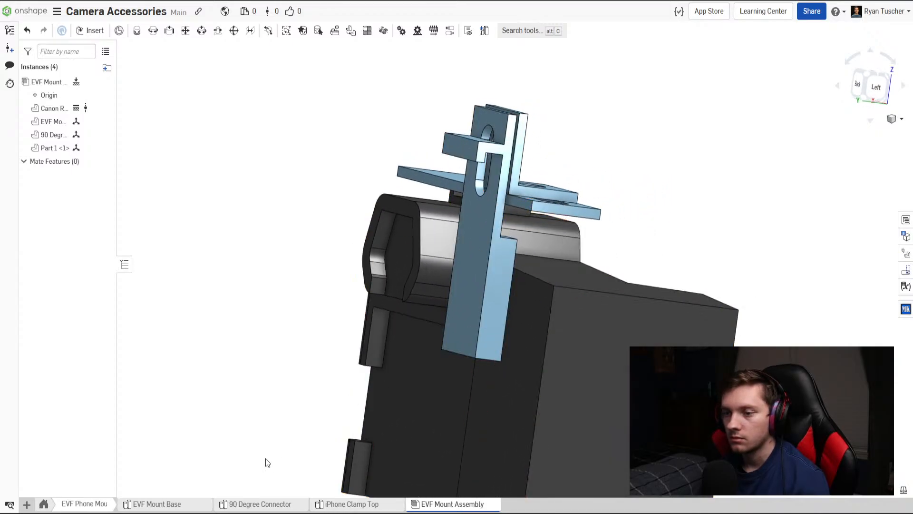
Set the hook's height above the clamp's bottom end to 1.5 in in Sketch 3, and inspect its position in the assembly.
{"action": "left_click", "coordinate": [373, 502]}
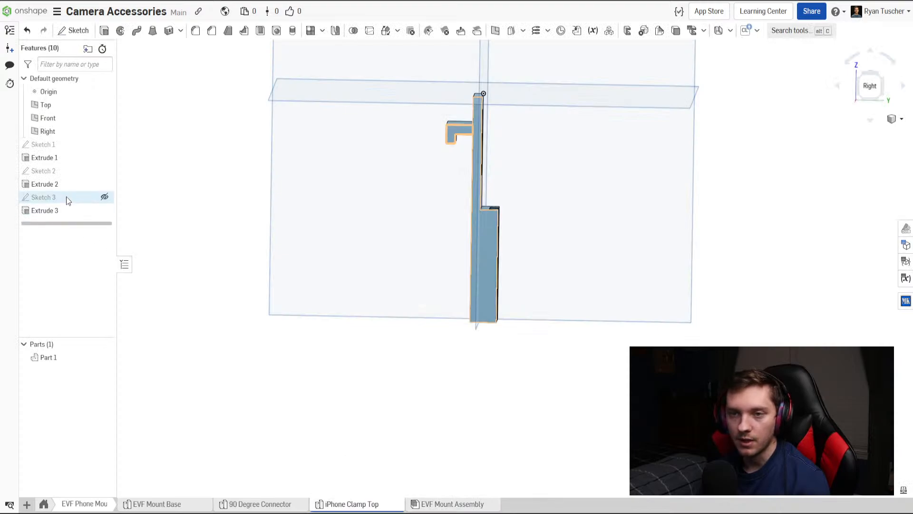
{"action": "double_click", "coordinate": [66, 197]}
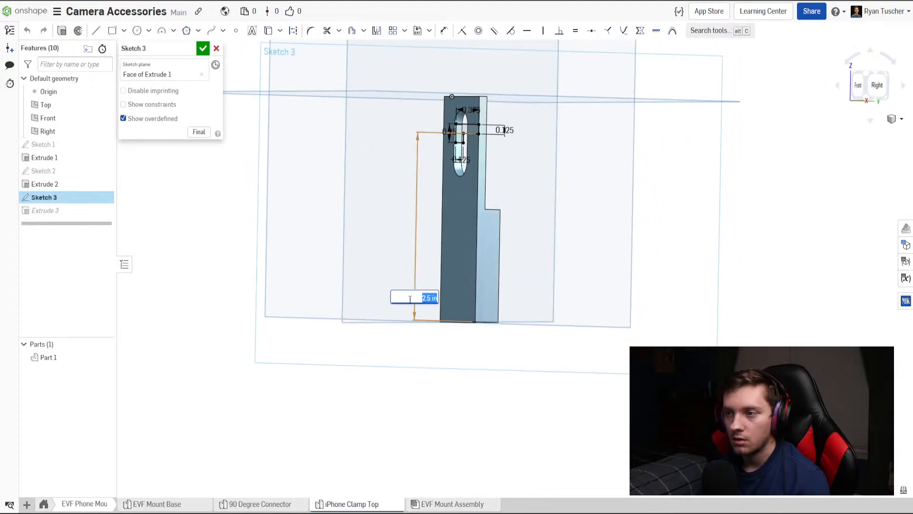
{"action": "type", "text": "2"}
{"action": "key", "text": "Return"}
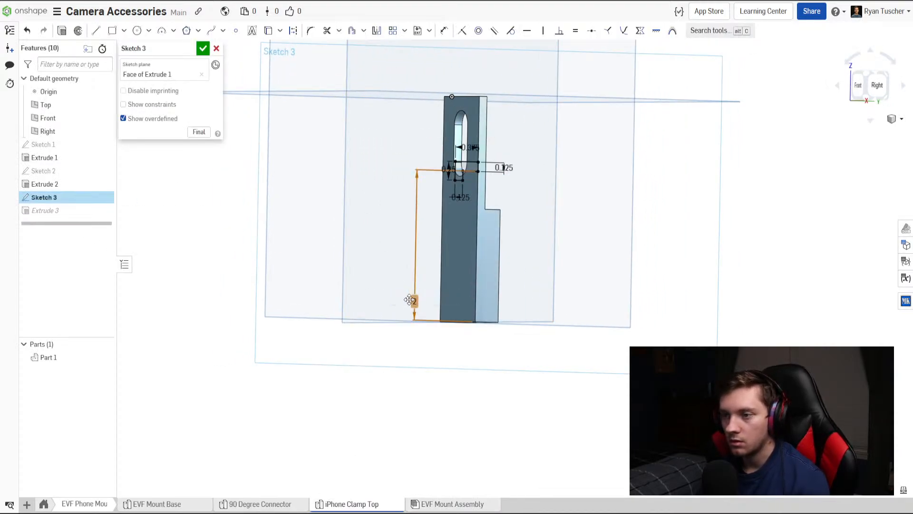
{"action": "left_click", "coordinate": [410, 300]}
{"action": "type", "text": "1.5"}
{"action": "key", "text": "Return"}
{"action": "right_click_drag", "start_coordinate": [410, 300], "coordinate": [377, 289]}
{"action": "scroll", "coordinate": [431, 256], "scroll_direction": "up", "scroll_amount": 3}
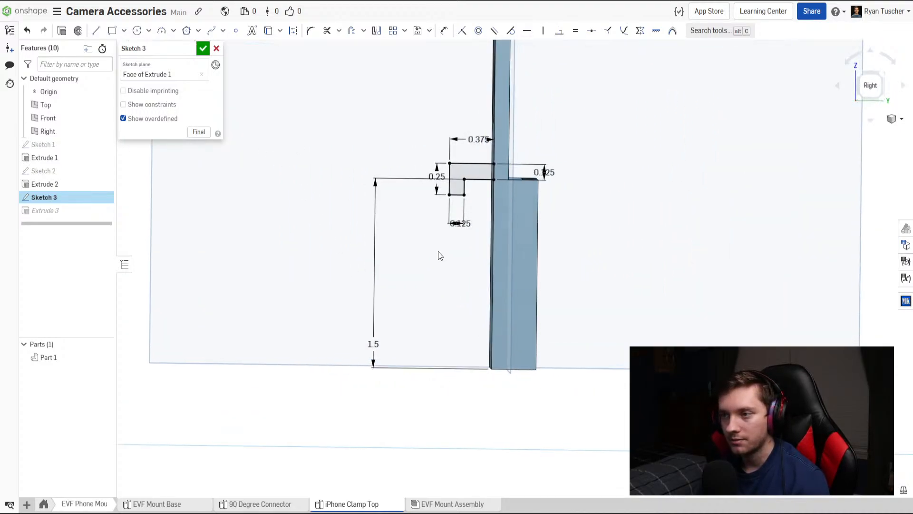
{"action": "left_click", "coordinate": [203, 48]}
{"action": "left_click", "coordinate": [460, 505]}
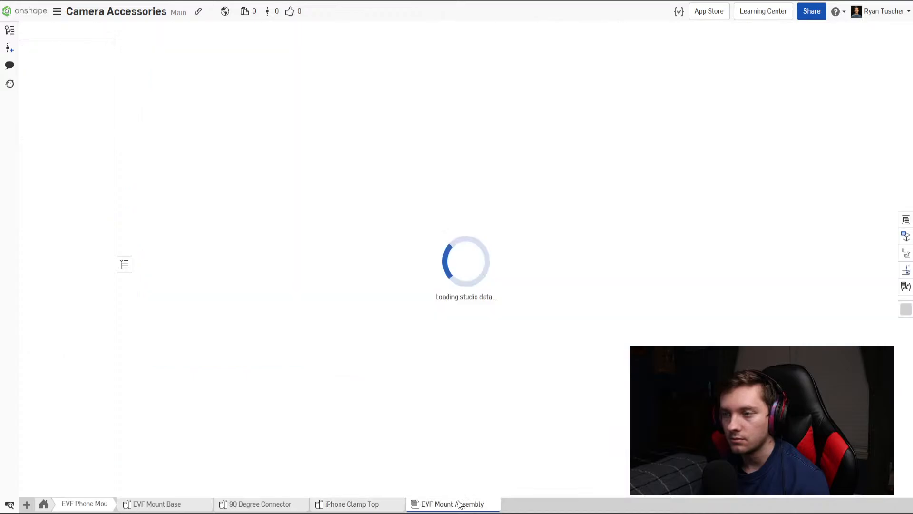
{"action": "mouse_move", "coordinate": [439, 397]}
{"action": "right_mouse_down"}
{"action": "mouse_move", "coordinate": [424, 407]}
{"action": "mouse_move", "coordinate": [467, 388]}
{"action": "mouse_move", "coordinate": [435, 390]}
{"action": "mouse_move", "coordinate": [469, 394]}
{"action": "mouse_move", "coordinate": [426, 400]}
{"action": "right_mouse_up"}
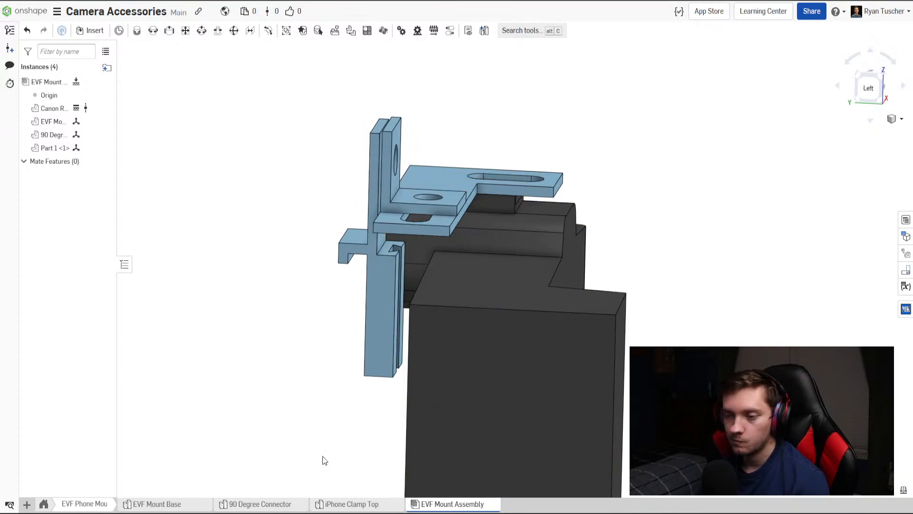
Create a part studio named iPhone Clamp Bottom and place it between iPhone Clamp Top and EVF Mount Assembly.
{"action": "left_click", "coordinate": [26, 503]}
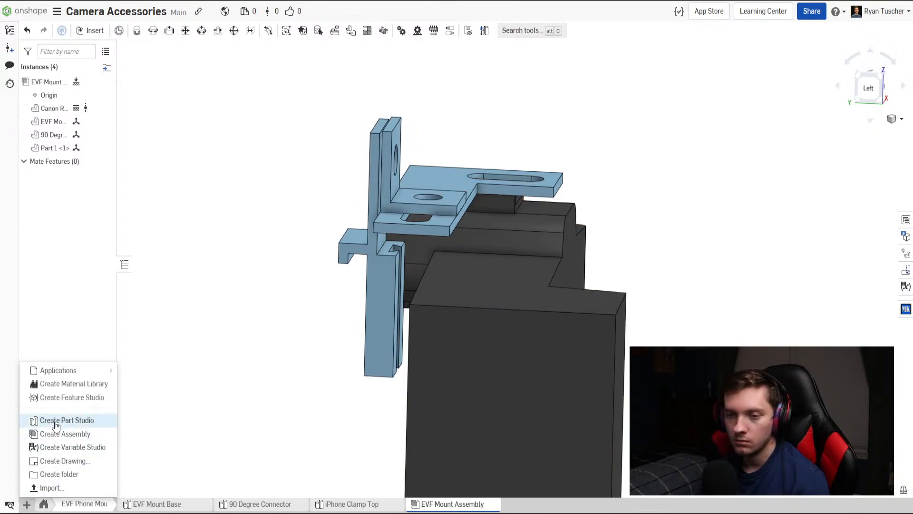
{"action": "left_click", "coordinate": [56, 419]}
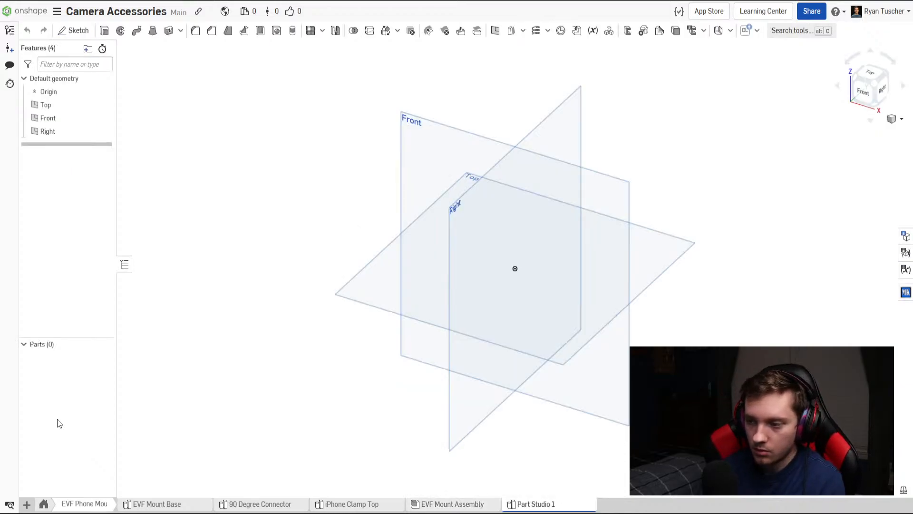
{"action": "left_click_drag", "start_coordinate": [570, 502], "coordinate": [447, 504]}
{"action": "right_click", "coordinate": [447, 504]}
{"action": "left_click", "coordinate": [435, 411]}
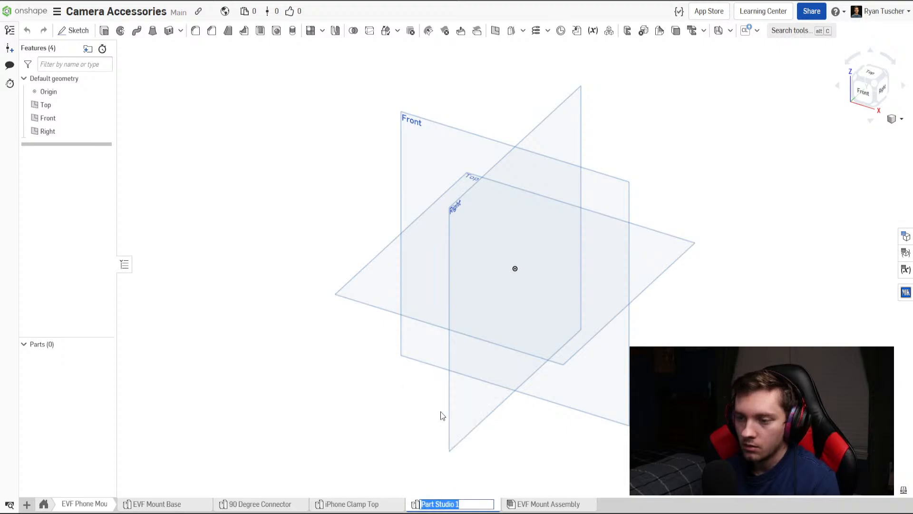
{"action": "type", "text": "iPhone C"}
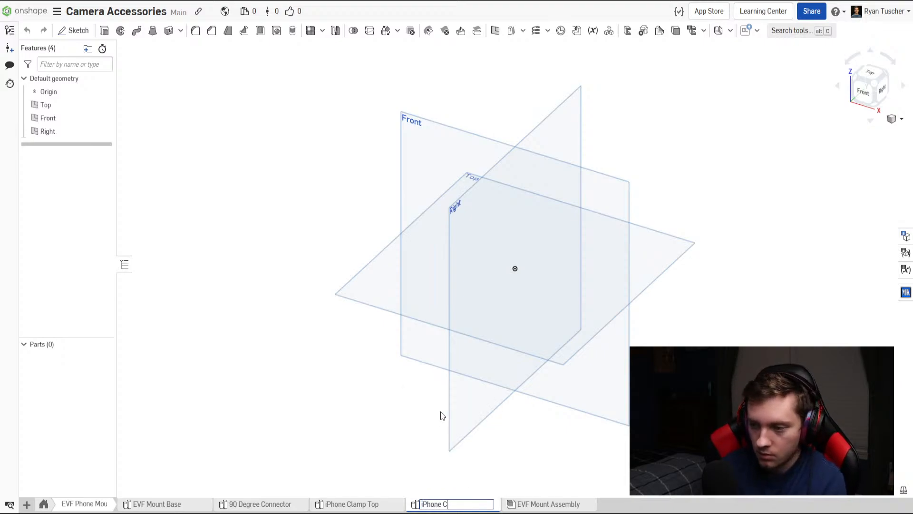
{"action": "type", "text": "lamp Bottom"}
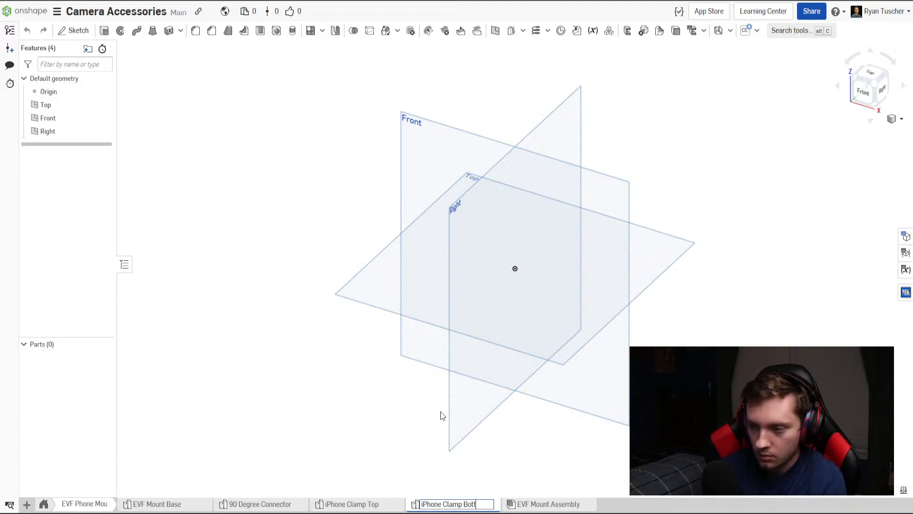
{"action": "key", "text": "Return"}
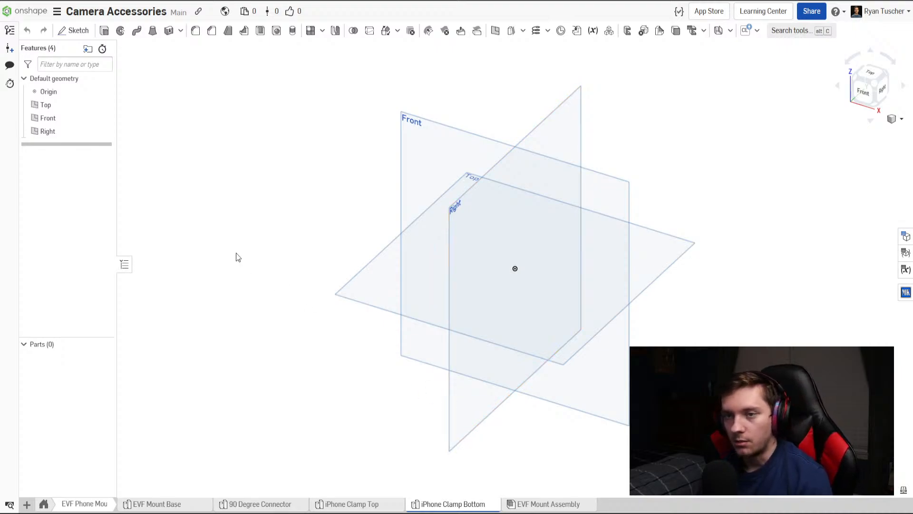
Start a sketch on the Top plane and open the iPhone Clamp Top in a separate browser tab for reference.
{"action": "left_click", "coordinate": [75, 30]}
{"action": "left_click", "coordinate": [871, 74]}
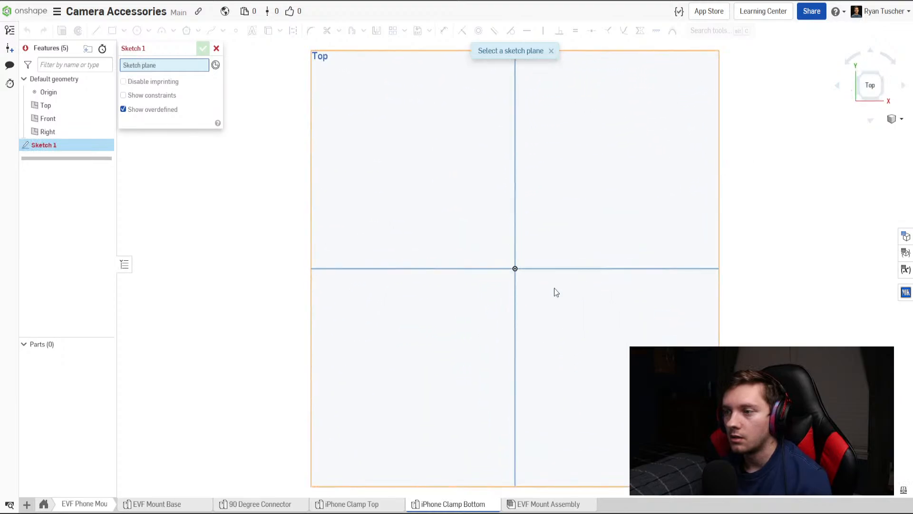
{"action": "left_click", "coordinate": [420, 231]}
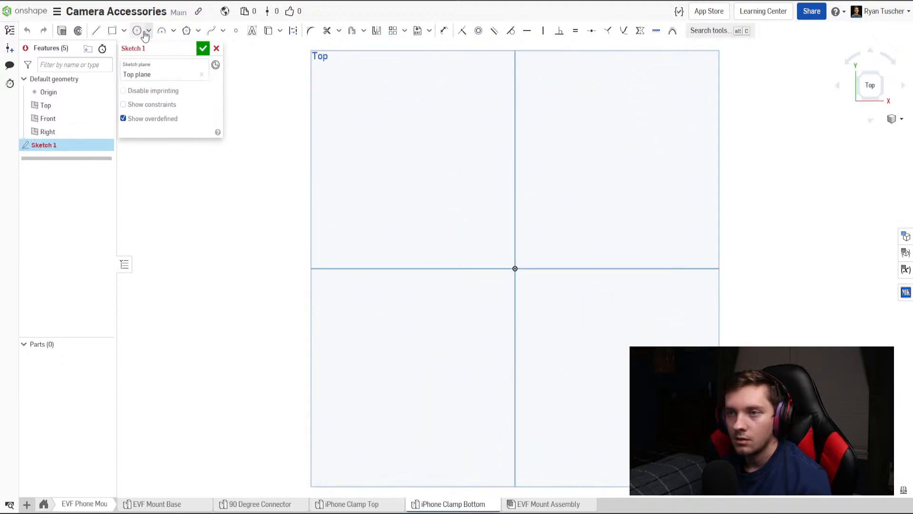
{"action": "left_click", "coordinate": [96, 30]}
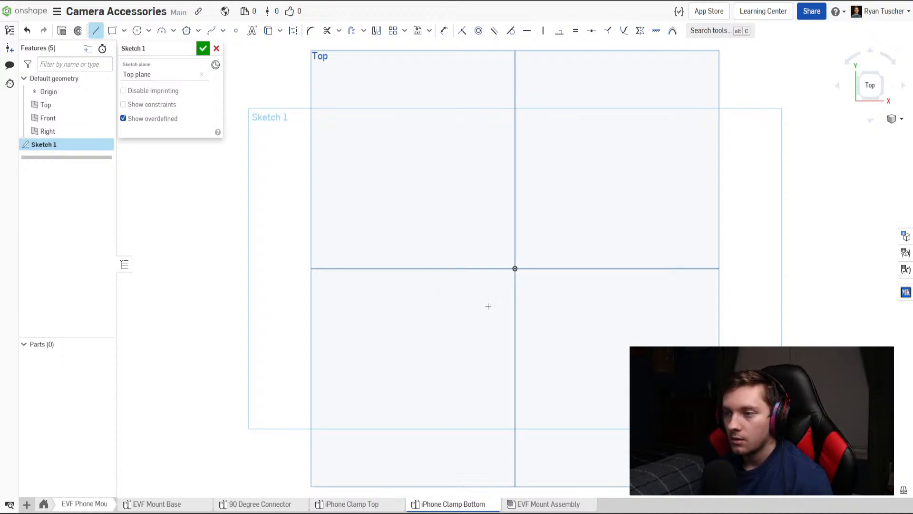
{"action": "right_click", "coordinate": [374, 510]}
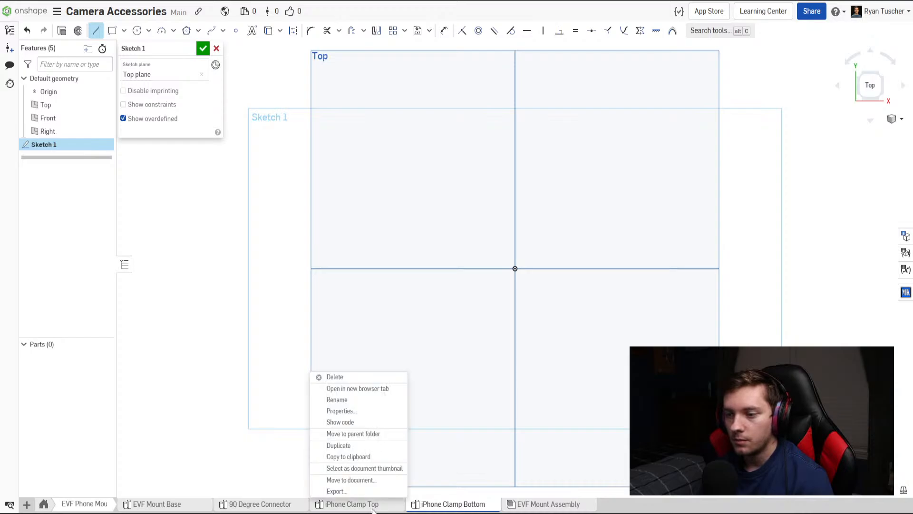
{"action": "left_click", "coordinate": [352, 390]}
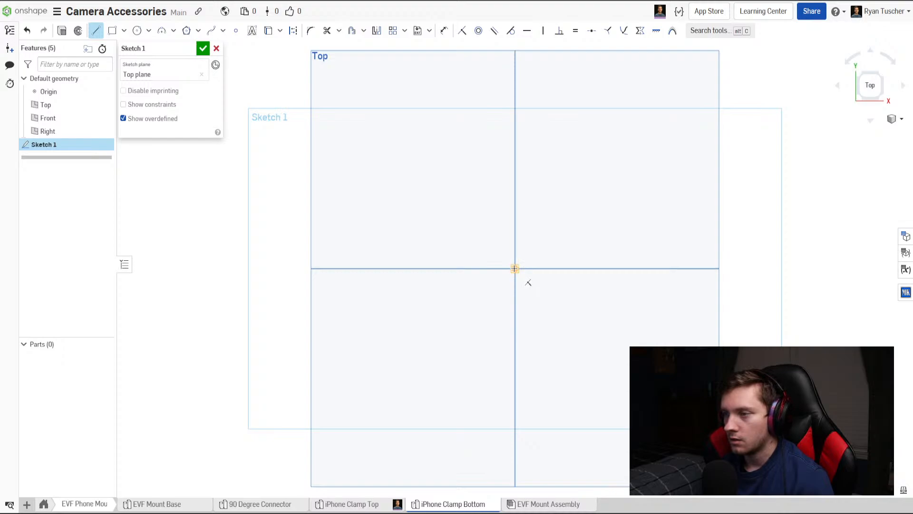
{"action": "left_click", "coordinate": [515, 269]}
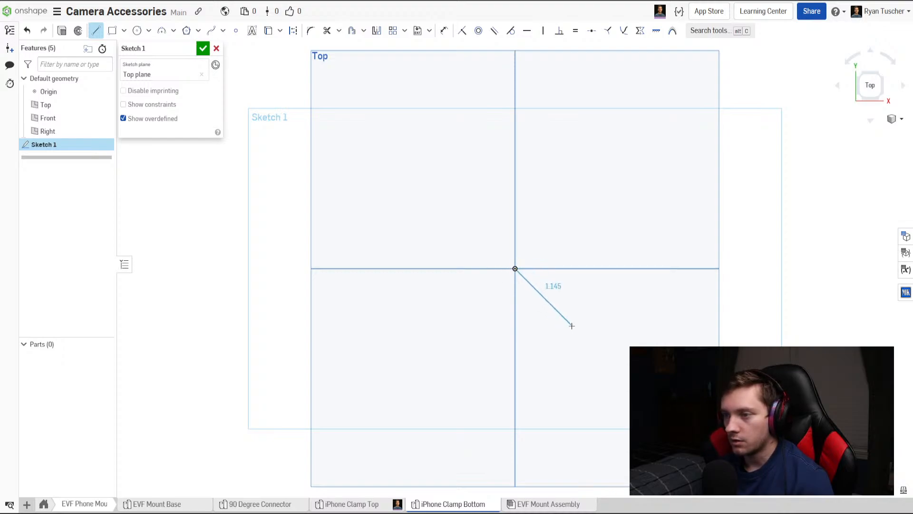
{"action": "key", "text": "Escape"}
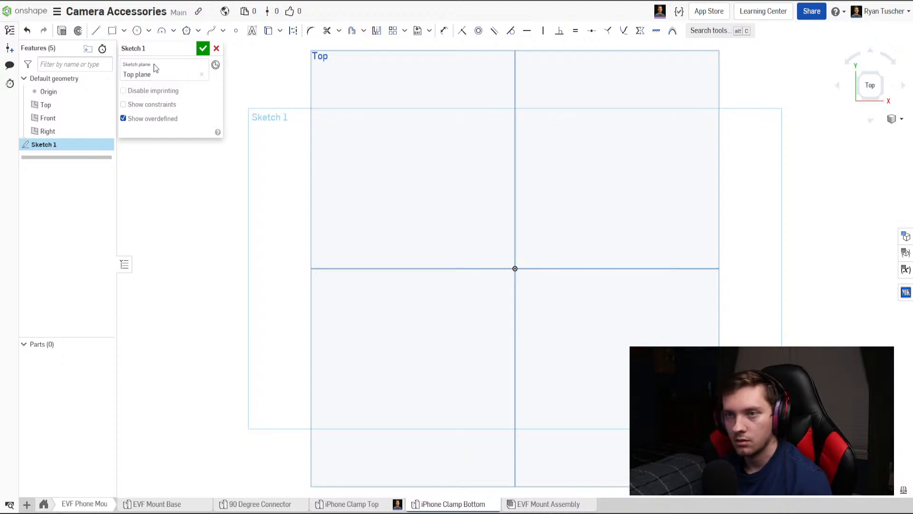
{"action": "left_click", "coordinate": [96, 31]}
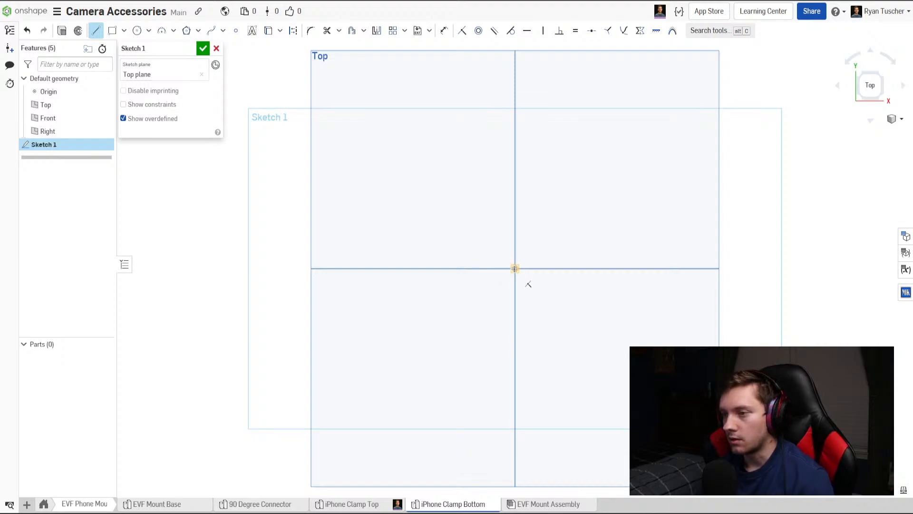
{"action": "key", "text": "Escape"}
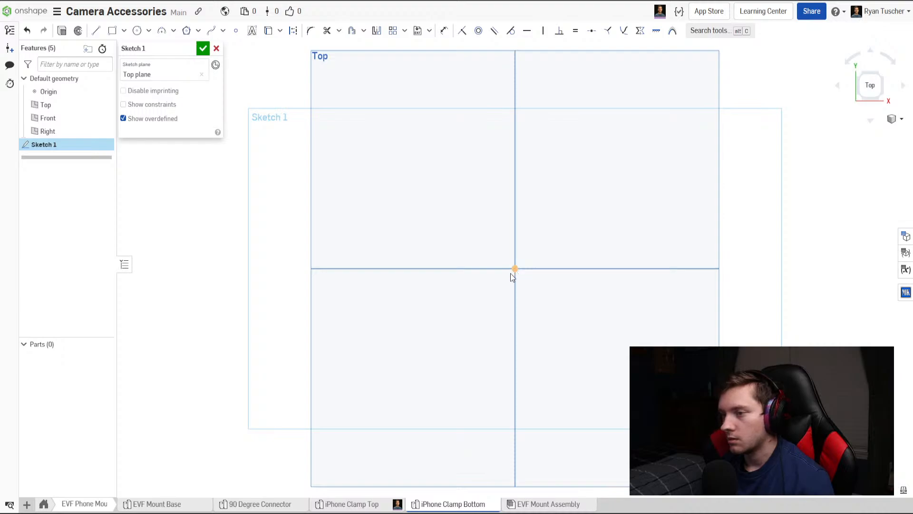
Draw a corner rectangle starting at the origin, extending toward positive X and negative Y, and dimension its vertical side at 0.625 in.
{"action": "left_click", "coordinate": [112, 31]}
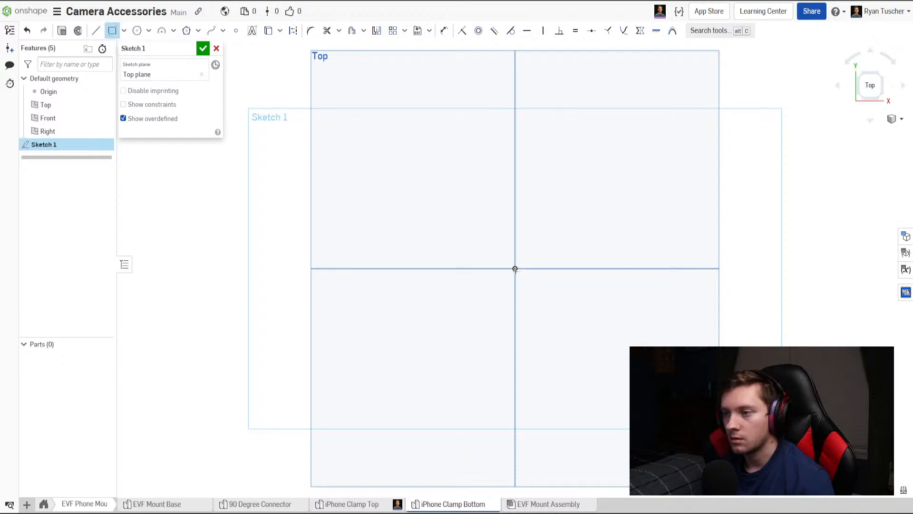
{"action": "left_click", "coordinate": [515, 269]}
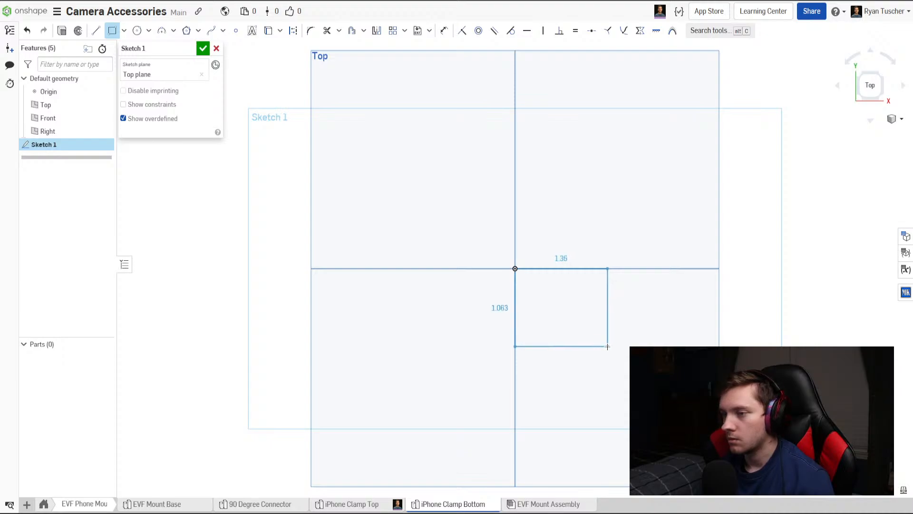
{"action": "left_click", "coordinate": [594, 330]}
{"action": "key", "text": "d"}
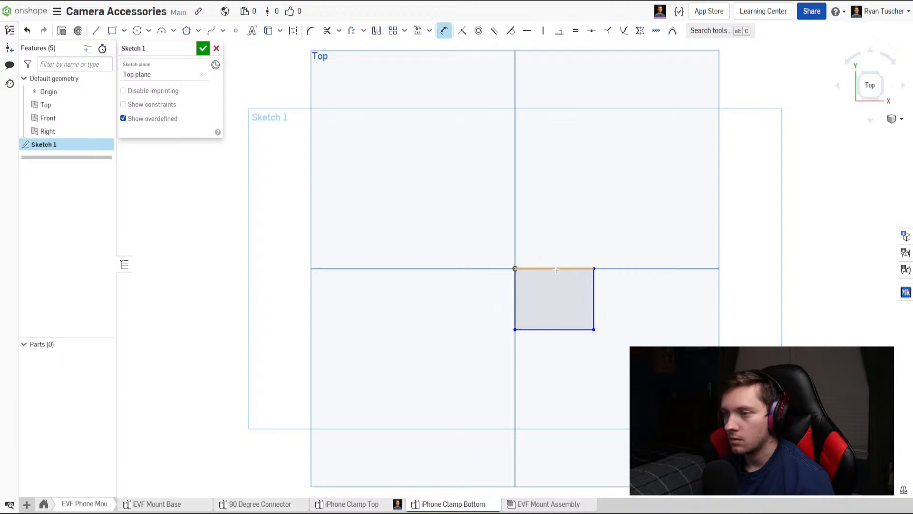
{"action": "left_click", "coordinate": [594, 295]}
{"action": "left_click", "coordinate": [623, 301]}
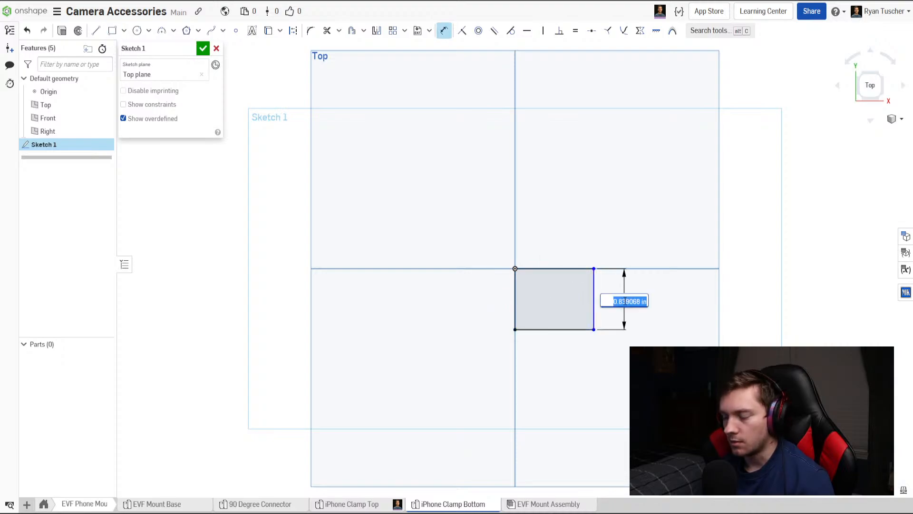
{"action": "key", "text": "BackSpace"}
{"action": "type", "text": ".6"}
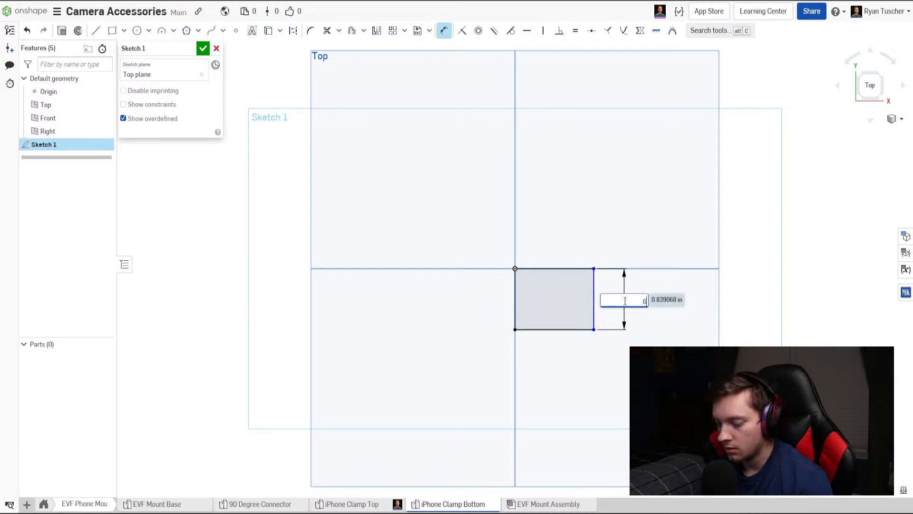
{"action": "type", "text": "25"}
{"action": "key", "text": "Return"}
Set the rectangle's vertical side to 0.75 in, dimension its horizontal side at 1 in, and finish the sketch.
{"action": "scroll", "coordinate": [623, 302], "scroll_direction": "up", "scroll_amount": 2}
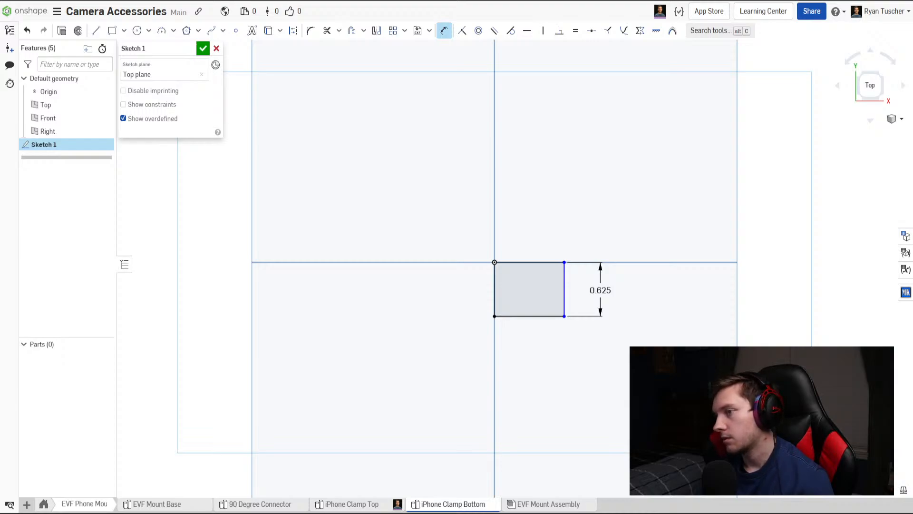
{"action": "double_click", "coordinate": [602, 290]}
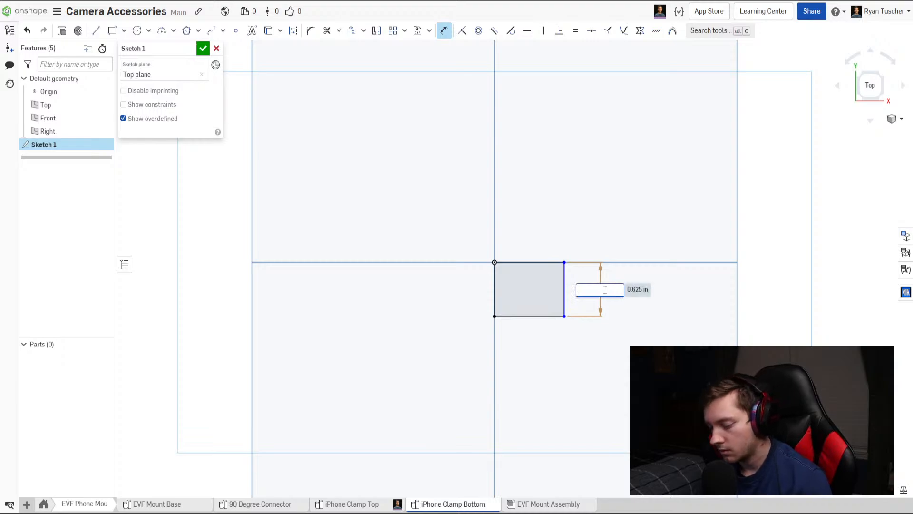
{"action": "type", "text": ".75"}
{"action": "key", "text": "Return"}
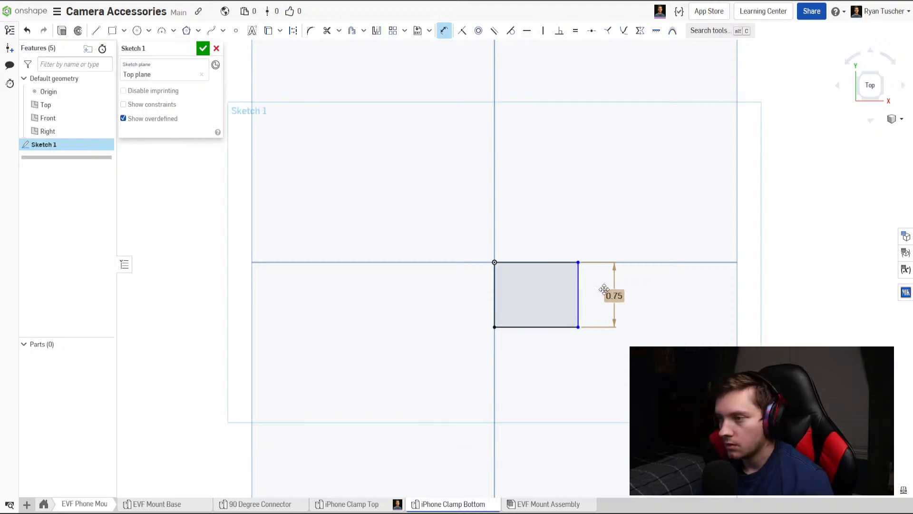
{"action": "left_click", "coordinate": [552, 327]}
{"action": "left_click", "coordinate": [562, 349]}
{"action": "type", "text": "1"}
{"action": "key", "text": "Return"}
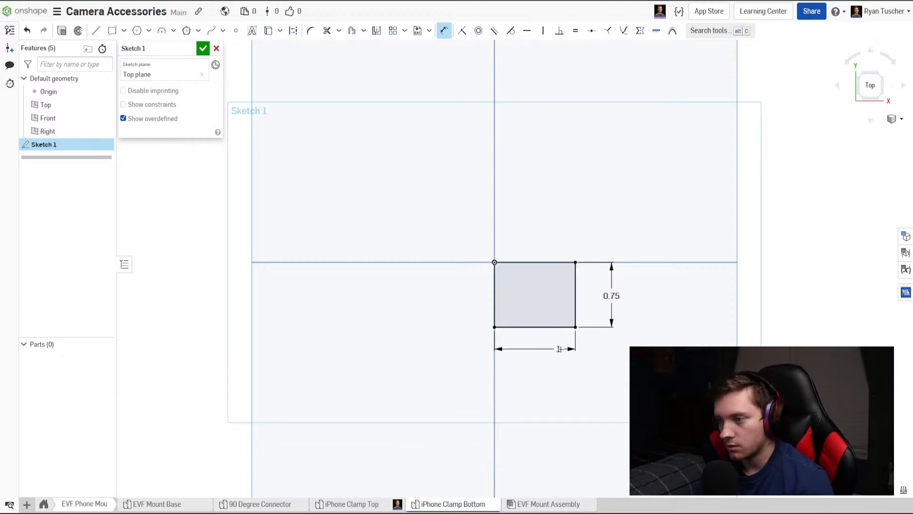
{"action": "scroll", "coordinate": [542, 262], "scroll_direction": "up", "scroll_amount": 3}
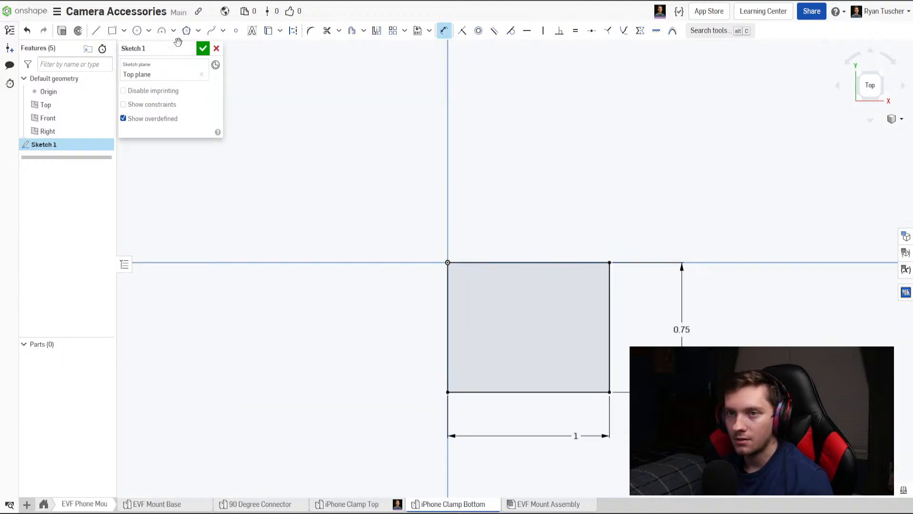
{"action": "left_click", "coordinate": [203, 49]}
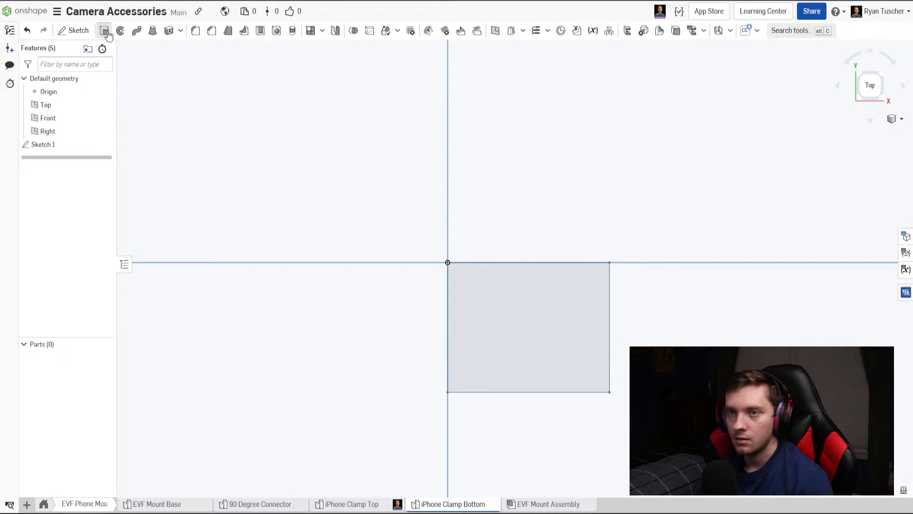
Extrude the rectangle as a new solid to a blind depth of 0.125 in.
{"action": "left_click", "coordinate": [104, 31]}
{"action": "left_click", "coordinate": [458, 262]}
{"action": "left_click", "coordinate": [194, 131]}
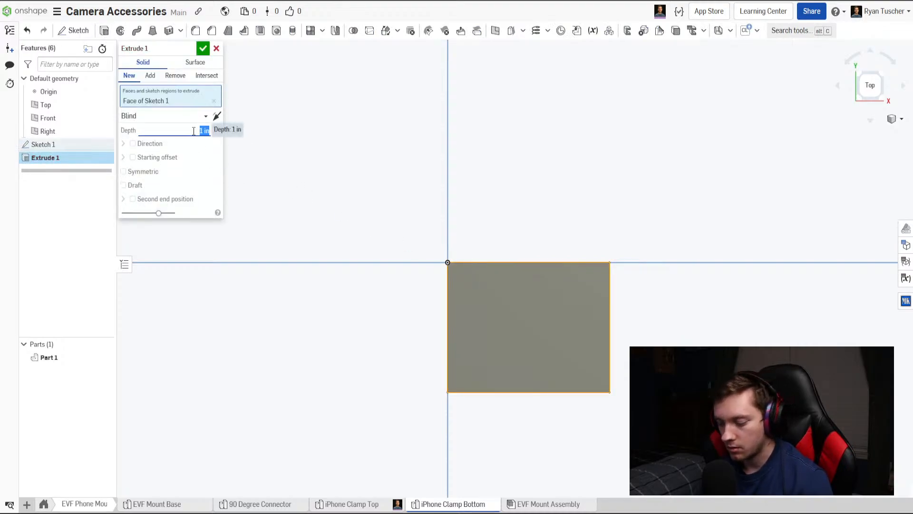
{"action": "type", "text": ".125"}
{"action": "key", "text": "Return"}
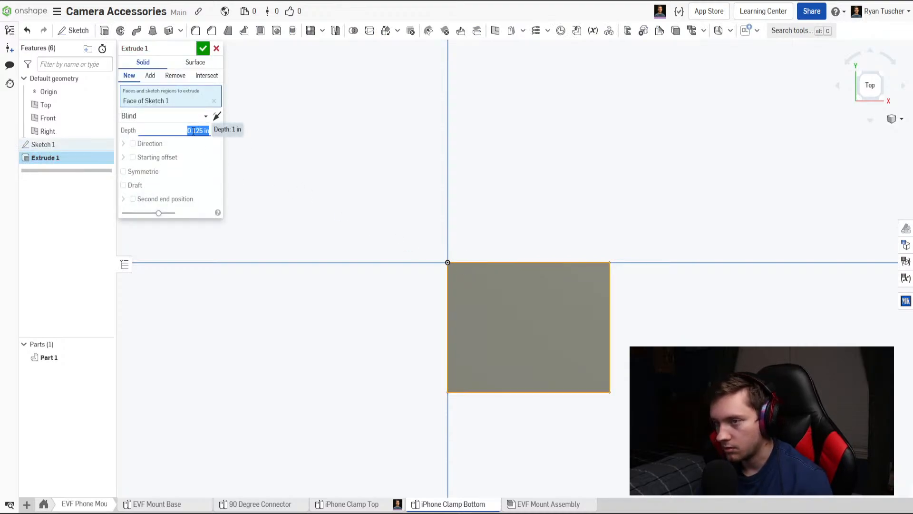
{"action": "left_click", "coordinate": [203, 49]}
Start a second sketch on the Top plane and view it straight from above.
{"action": "right_click_drag", "start_coordinate": [281, 158], "coordinate": [358, 240]}
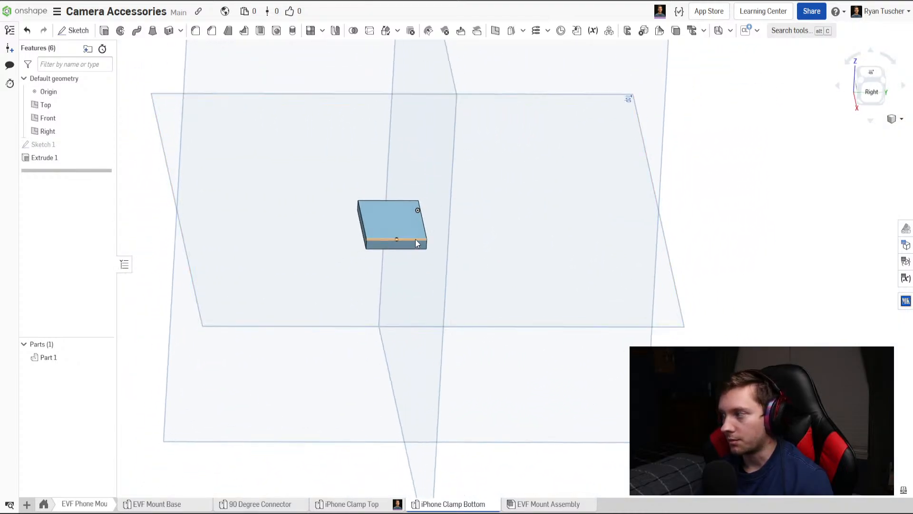
{"action": "scroll", "coordinate": [433, 216], "scroll_direction": "up", "scroll_amount": 3}
{"action": "right_click_drag", "start_coordinate": [432, 214], "coordinate": [449, 291]}
{"action": "left_click", "coordinate": [73, 30]}
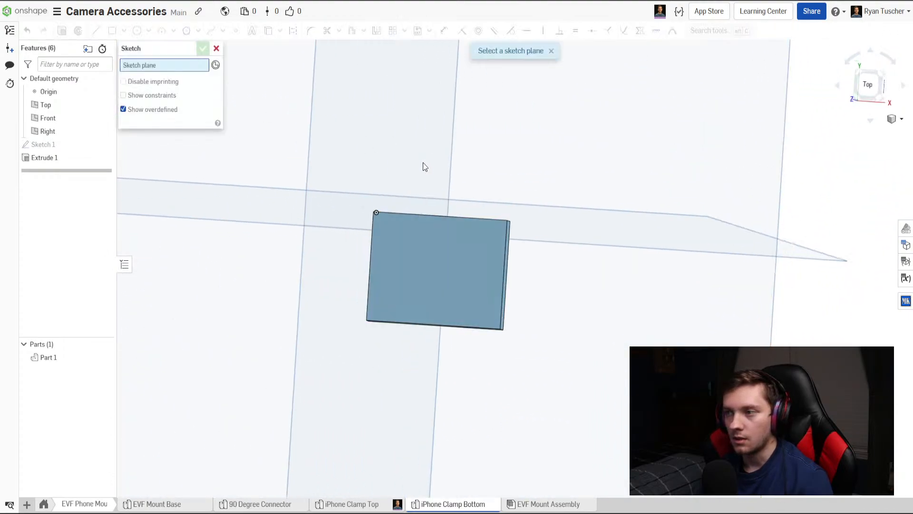
{"action": "scroll", "coordinate": [557, 167], "scroll_direction": "down", "scroll_amount": 5}
{"action": "left_click", "coordinate": [865, 84]}
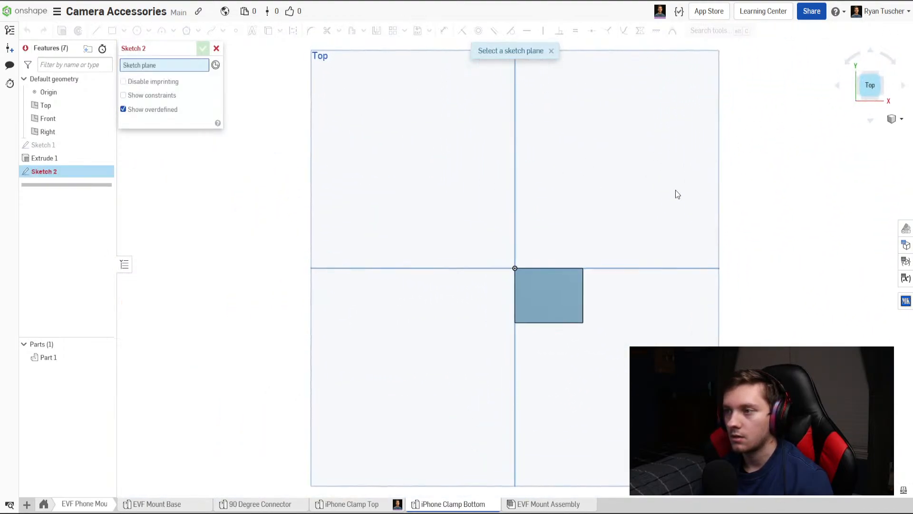
{"action": "left_click", "coordinate": [674, 204]}
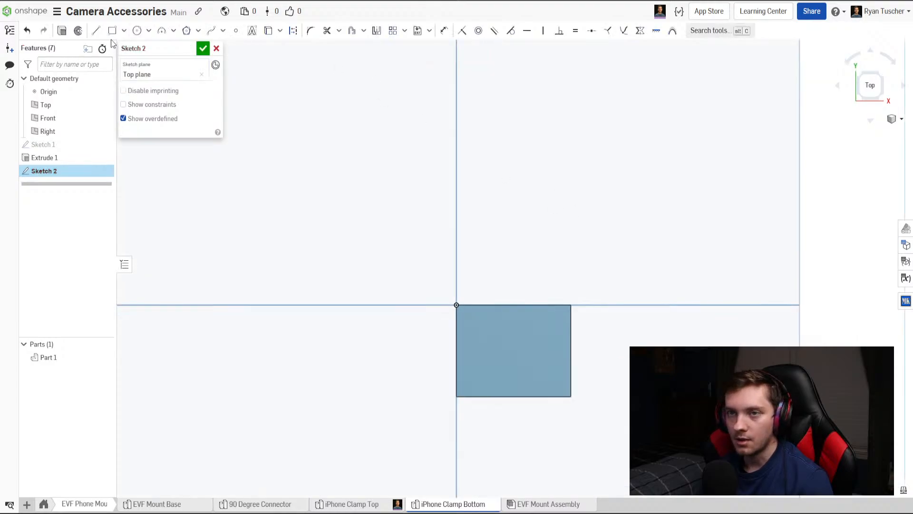
Try a three-line trapezoid on the plate's edge through the origin, with an outer side about 0.51 in long, narrowing toward the plate.
{"action": "left_click", "coordinate": [96, 30]}
{"action": "scroll", "coordinate": [499, 292], "scroll_direction": "up", "scroll_amount": 3}
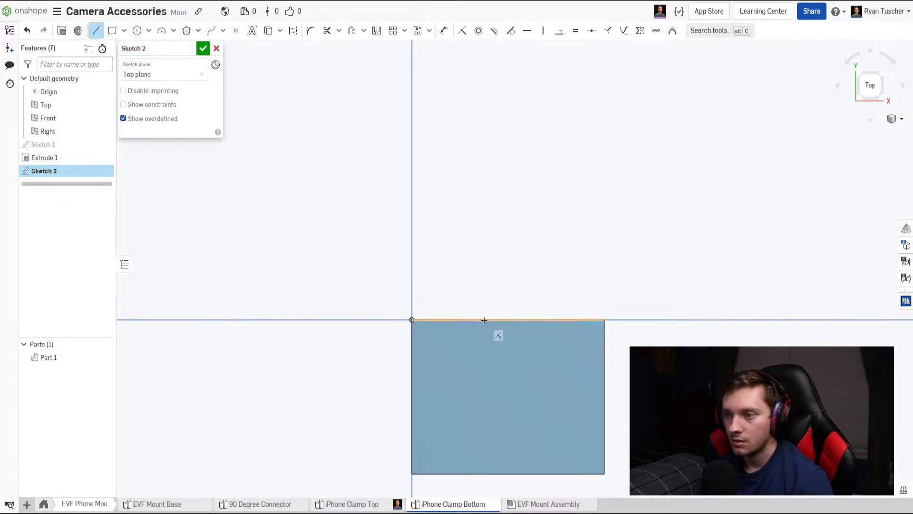
{"action": "left_click", "coordinate": [484, 320]}
{"action": "left_click", "coordinate": [458, 286]}
{"action": "left_click", "coordinate": [557, 286]}
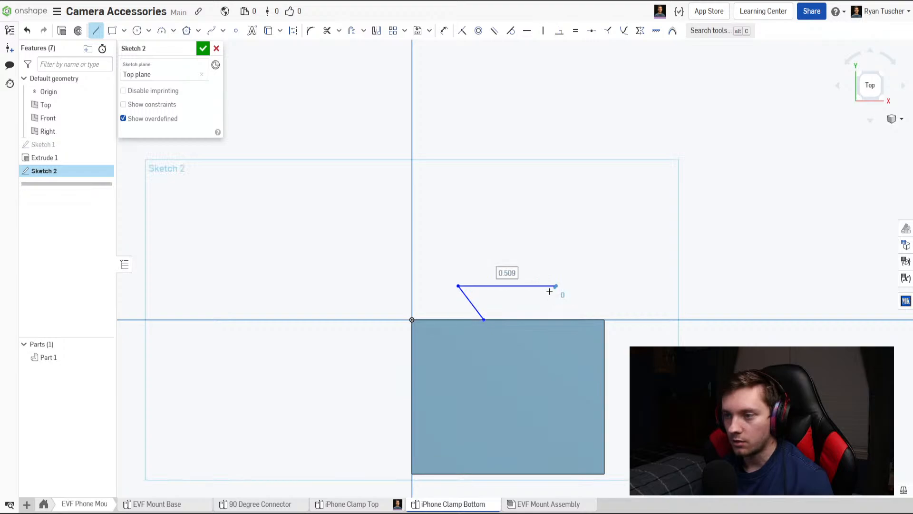
{"action": "left_click", "coordinate": [531, 319]}
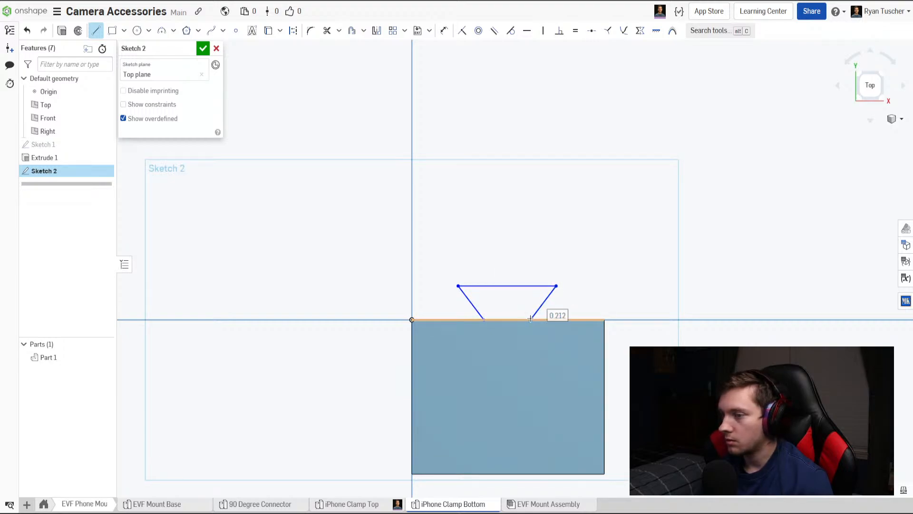
{"action": "key", "text": "Escape"}
{"action": "key", "text": "ctrl+z"}
{"action": "key", "text": "ctrl+z"}
{"action": "key", "text": "ctrl+z"}
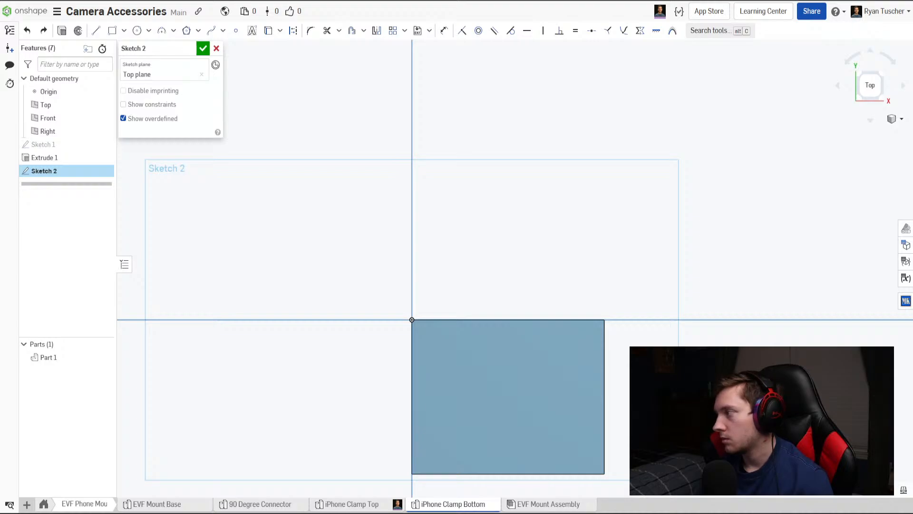
Sketch a three-line trapezoid on the plate's edge along the X axis, with an outer side about 0.26 in long, widening toward the plate.
{"action": "left_click", "coordinate": [96, 30]}
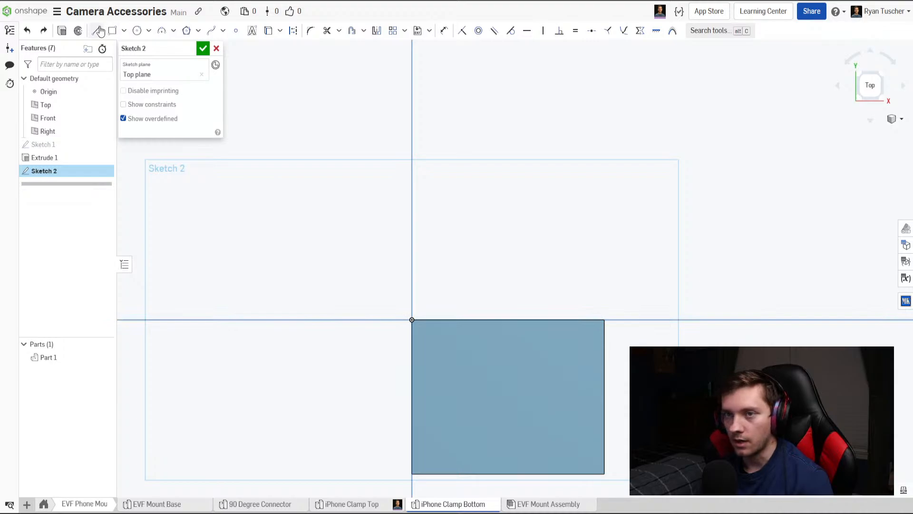
{"action": "left_click", "coordinate": [460, 320]}
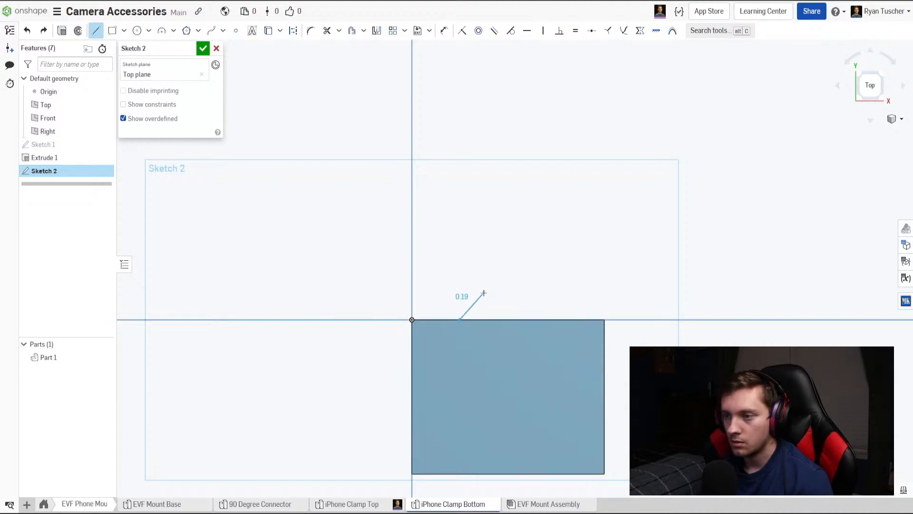
{"action": "left_click", "coordinate": [484, 293]}
{"action": "left_click", "coordinate": [533, 292]}
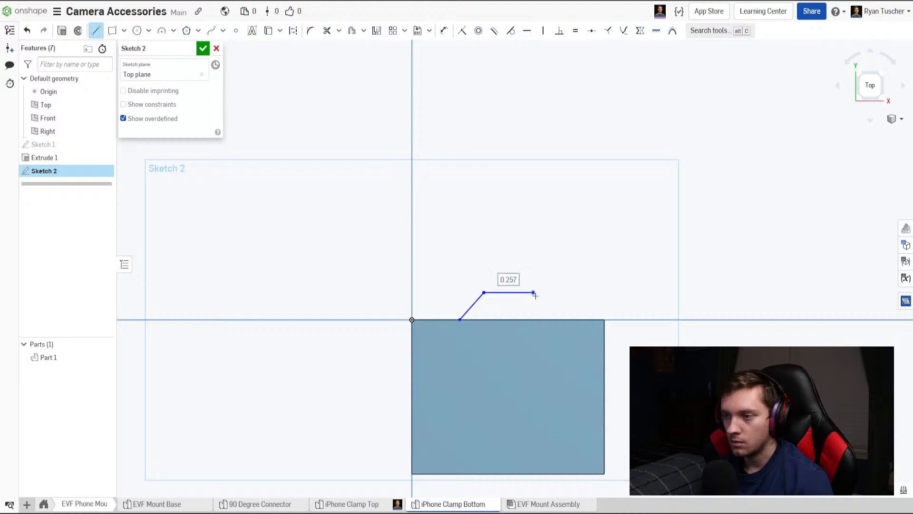
{"action": "left_click", "coordinate": [555, 319]}
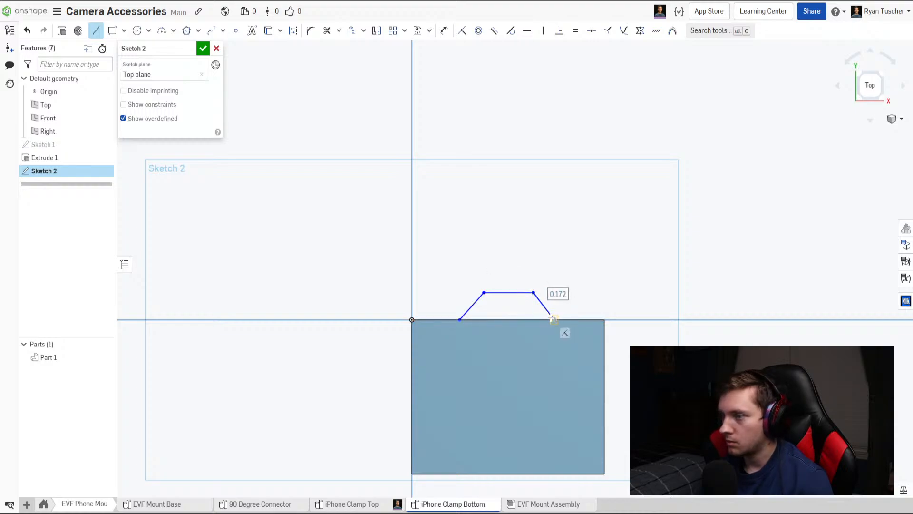
{"action": "key", "text": "Escape"}
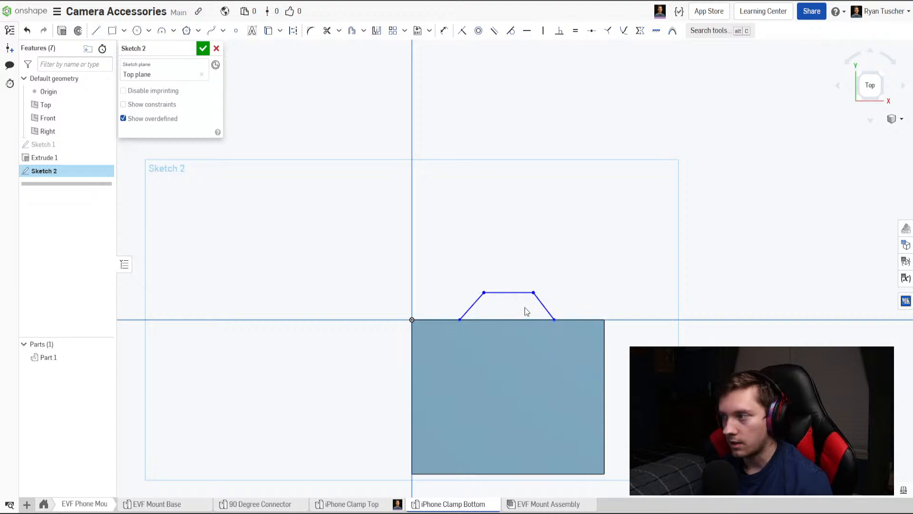
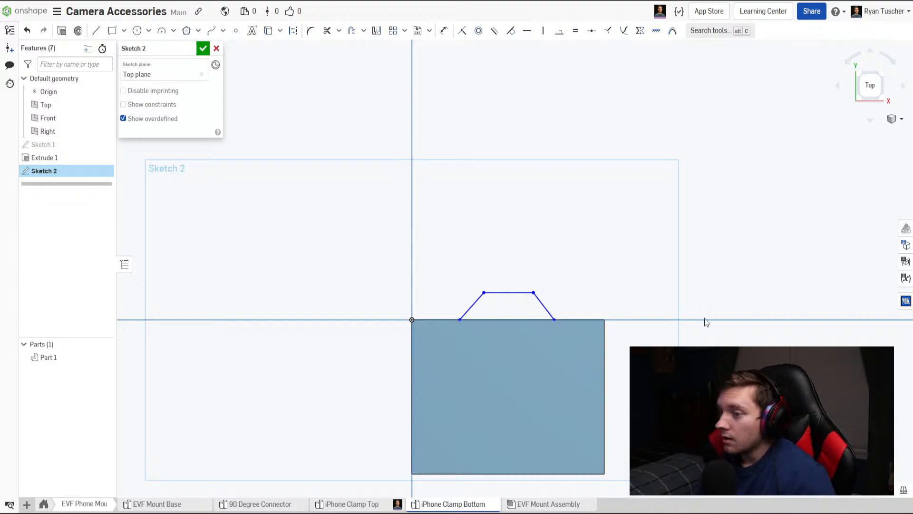
Dimension the height between the trapezoid's outer side and the plate edge and set it to 0.125 in.
{"action": "scroll", "coordinate": [429, 337], "scroll_direction": "up", "scroll_amount": 3}
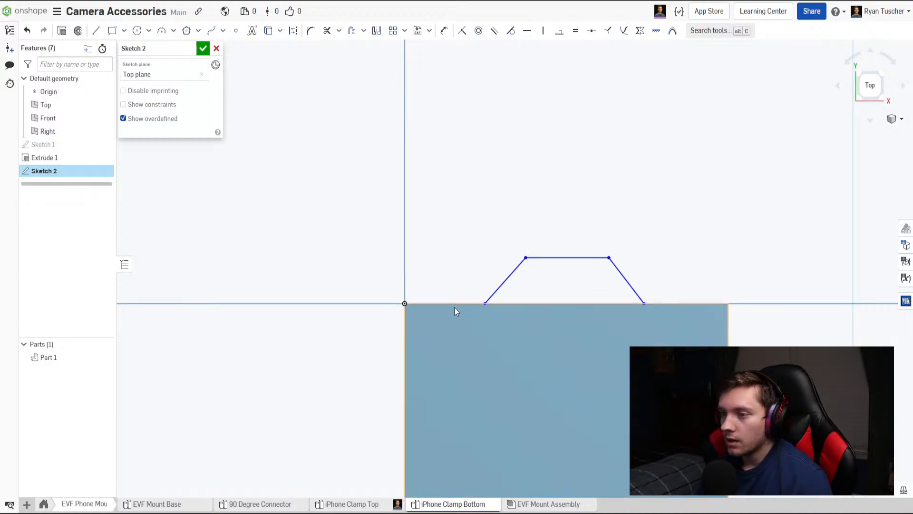
{"action": "left_click", "coordinate": [560, 257]}
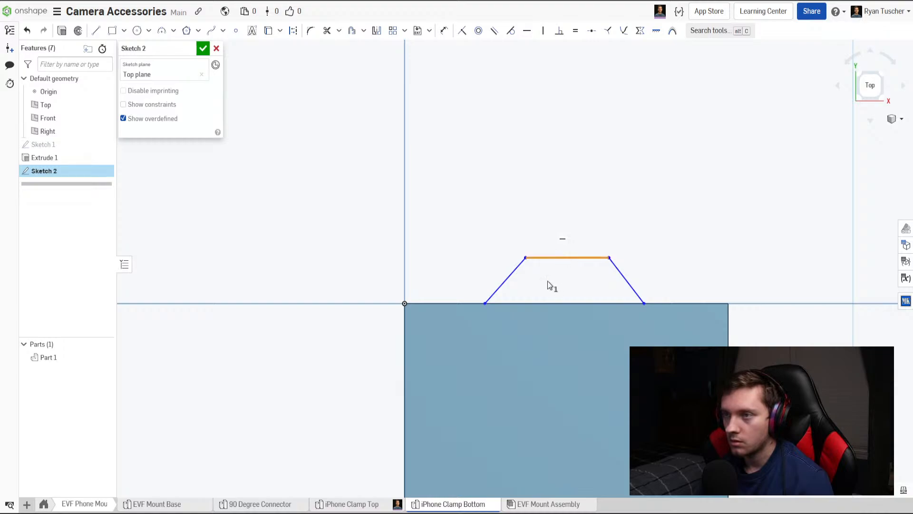
{"action": "key", "text": "u"}
{"action": "left_click", "coordinate": [555, 303]}
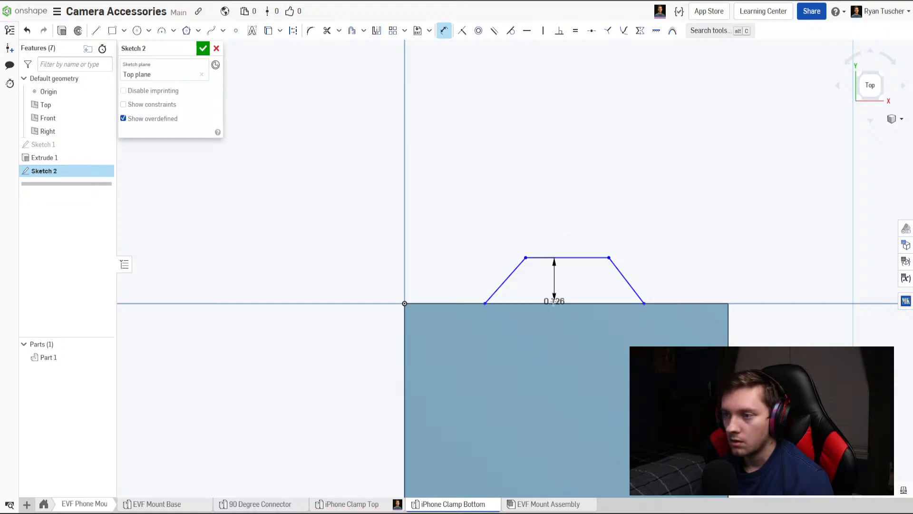
{"action": "left_click", "coordinate": [443, 284]}
{"action": "type", "text": ".125"}
{"action": "key", "text": "Return"}
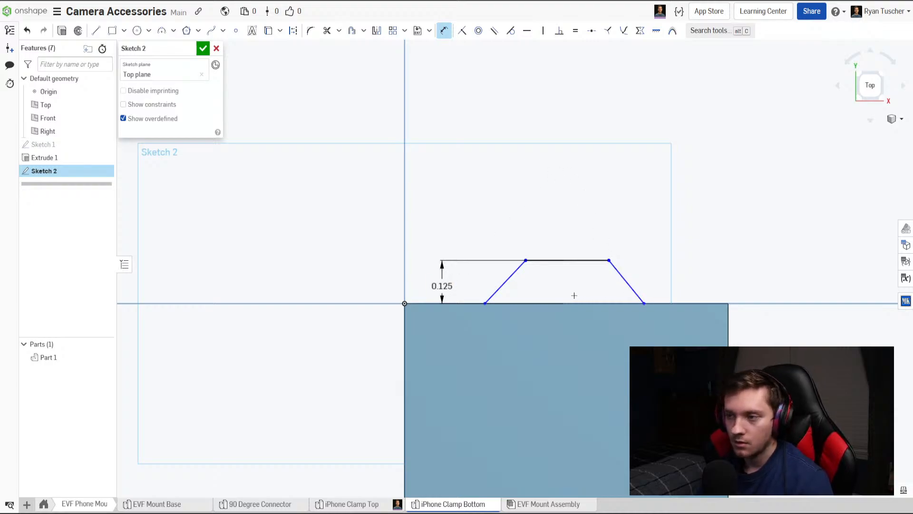
Dimension the angles between the trapezoid's outer side and both slanted sides at 135° each.
{"action": "left_click", "coordinate": [518, 275]}
{"action": "left_click", "coordinate": [552, 261]}
{"action": "left_click", "coordinate": [538, 287]}
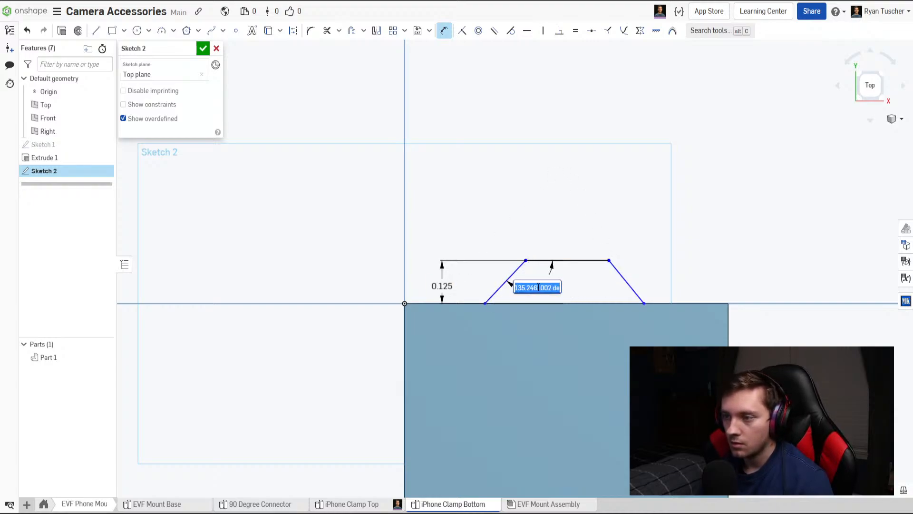
{"action": "type", "text": "45"}
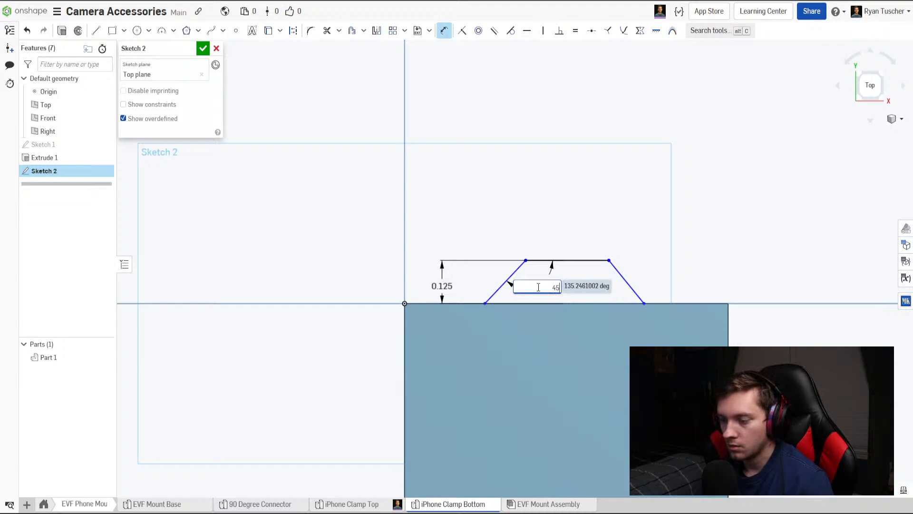
{"action": "key", "text": "Return"}
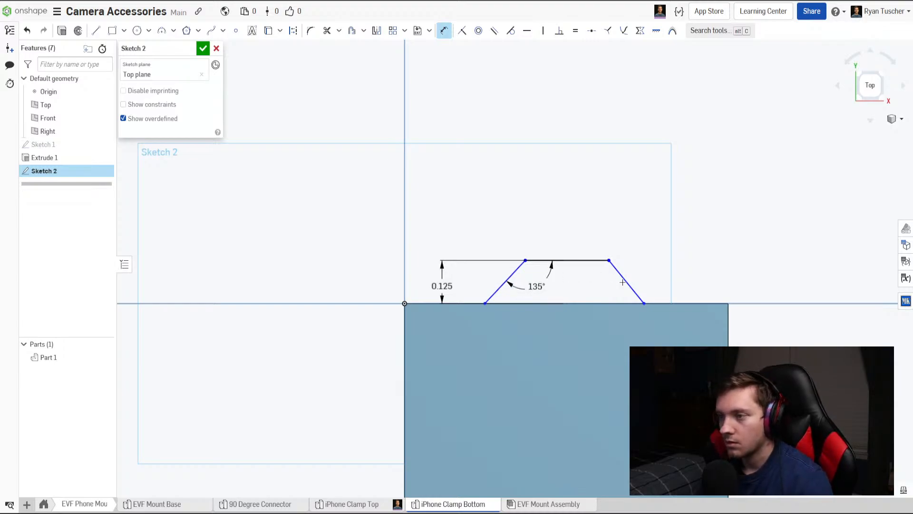
{"action": "left_click", "coordinate": [623, 282]}
{"action": "left_click", "coordinate": [583, 261]}
{"action": "left_click", "coordinate": [596, 287]}
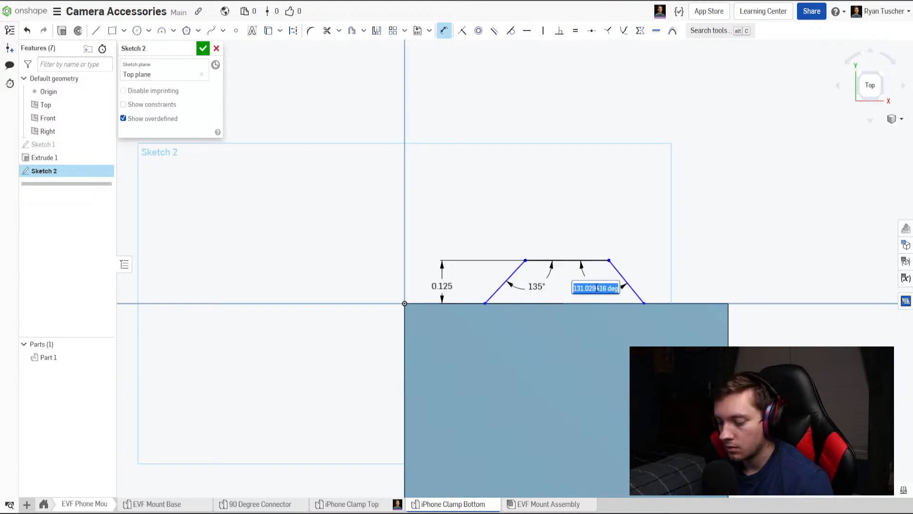
{"action": "type", "text": "135"}
{"action": "key", "text": "Return"}
Dimension the trapezoid's base width along the plate edge and set it to 0.5 in.
{"action": "middle_click_drag", "start_coordinate": [654, 334], "coordinate": [613, 333]}
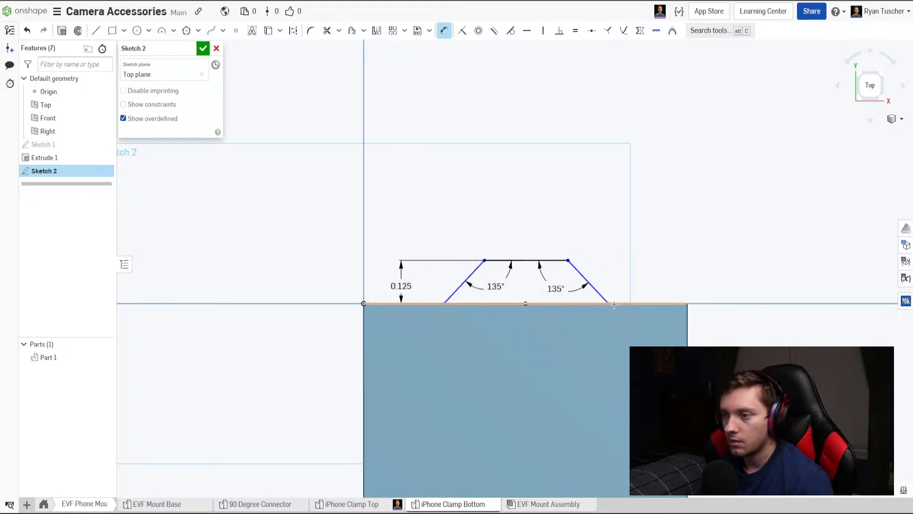
{"action": "left_click", "coordinate": [607, 304]}
{"action": "left_click", "coordinate": [571, 360]}
{"action": "type", "text": "0.5"}
{"action": "key", "text": "Return"}
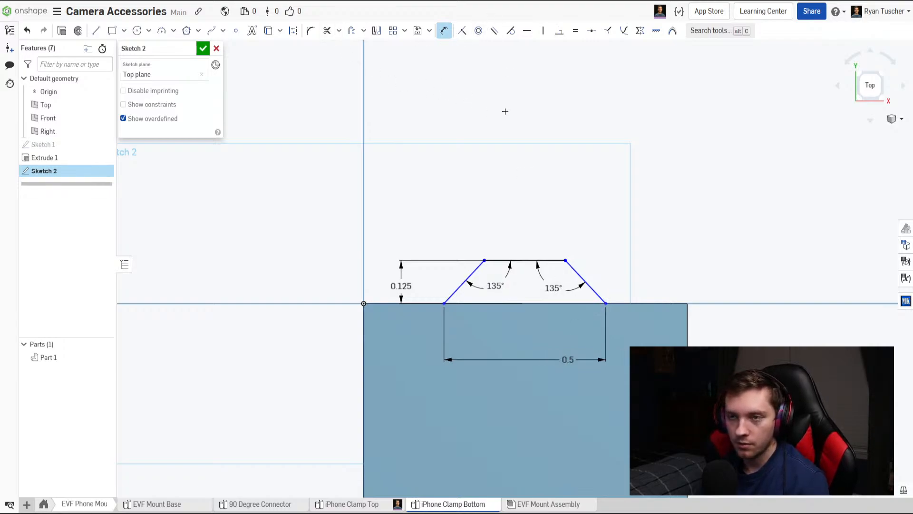
Place a point at the plate edge's midpoint, constrain it vertical with the outer side's midpoint, and accept the sketch.
{"action": "key", "text": "p"}
{"action": "left_click", "coordinate": [236, 31]}
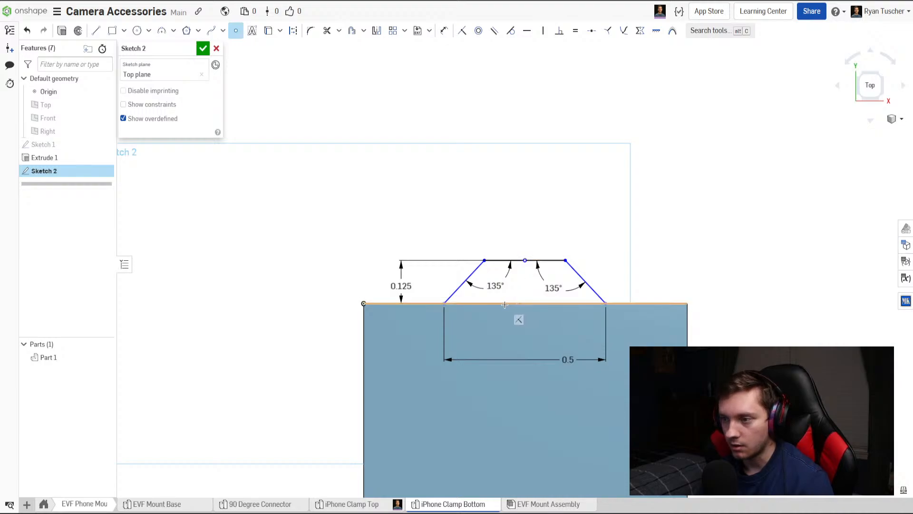
{"action": "left_click", "coordinate": [527, 303]}
{"action": "key", "text": "v"}
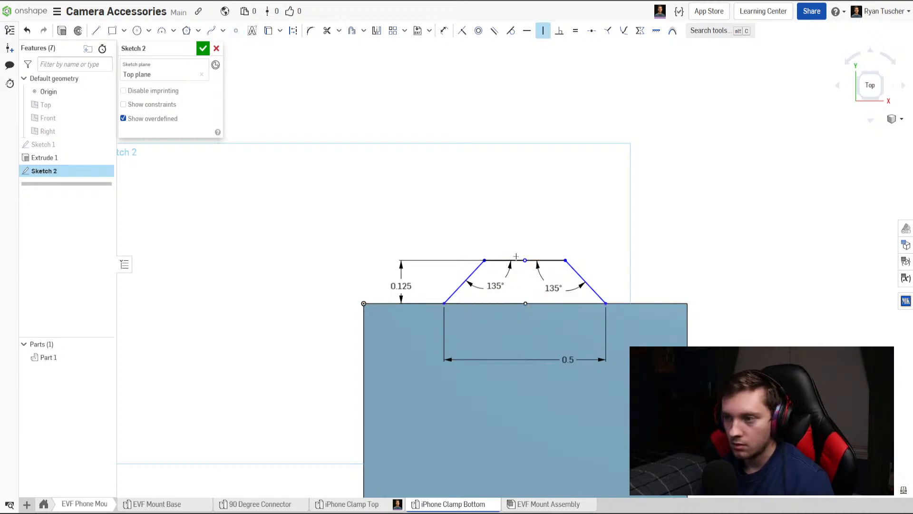
{"action": "left_click", "coordinate": [525, 303]}
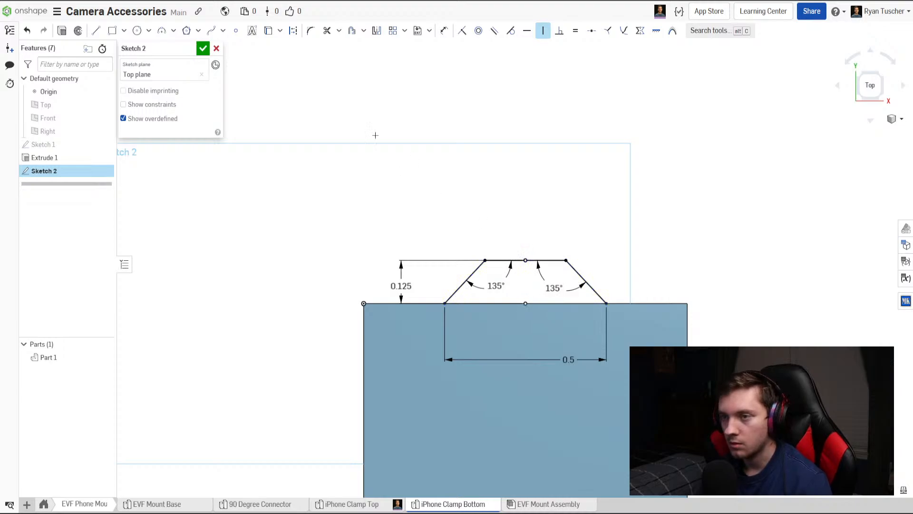
{"action": "left_click", "coordinate": [203, 51]}
{"action": "scroll", "coordinate": [412, 261], "scroll_direction": "down", "scroll_amount": 4}
{"action": "mouse_move", "coordinate": [421, 264]}
{"action": "right_mouse_down"}
{"action": "mouse_move", "coordinate": [421, 225]}
{"action": "mouse_move", "coordinate": [370, 255]}
{"action": "right_mouse_up"}
{"action": "left_click", "coordinate": [104, 31]}
{"action": "right_click_drag", "start_coordinate": [428, 285], "coordinate": [393, 261]}
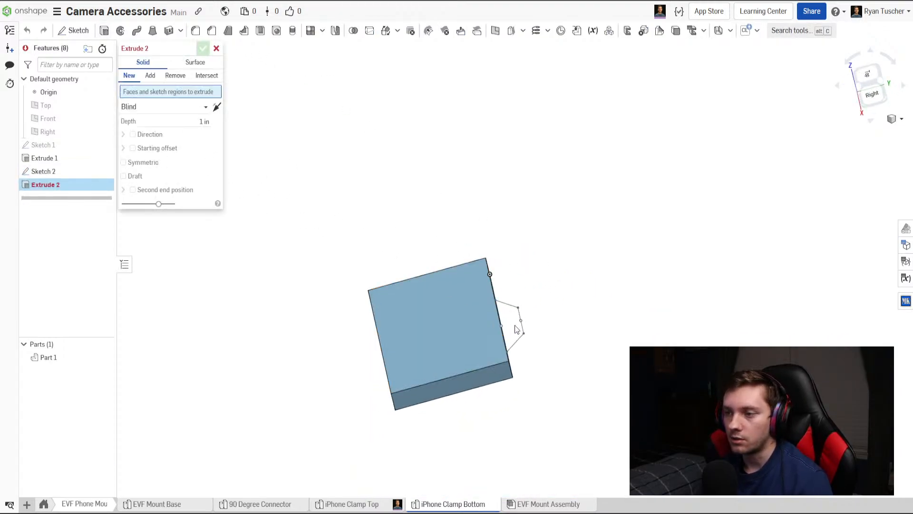
{"action": "mouse_move", "coordinate": [471, 306]}
{"action": "right_mouse_down"}
{"action": "mouse_move", "coordinate": [472, 257]}
{"action": "mouse_move", "coordinate": [465, 296]}
{"action": "right_mouse_up"}
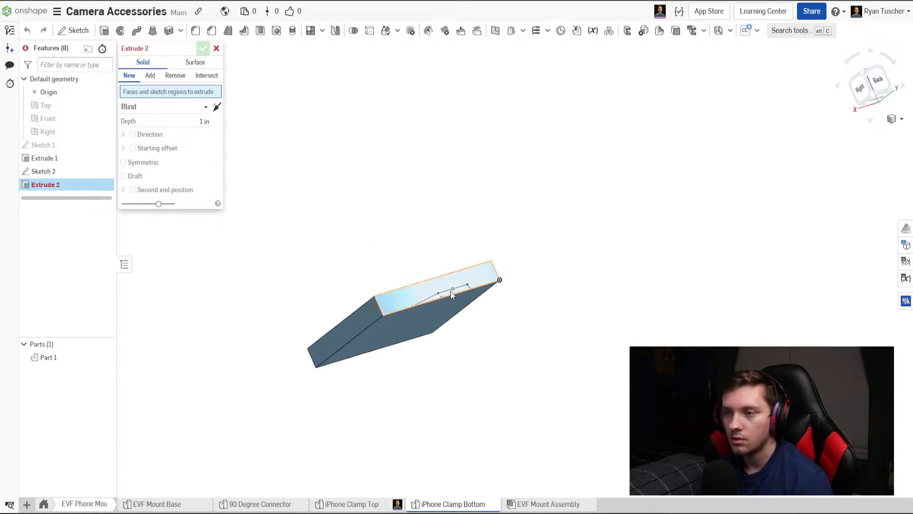
{"action": "scroll", "coordinate": [457, 295], "scroll_direction": "up", "scroll_amount": 4}
{"action": "left_click", "coordinate": [217, 49]}
Reopen Sketch 2 and close the trapezoid with a line between its two base endpoints on the plate edge.
{"action": "double_click", "coordinate": [77, 171]}
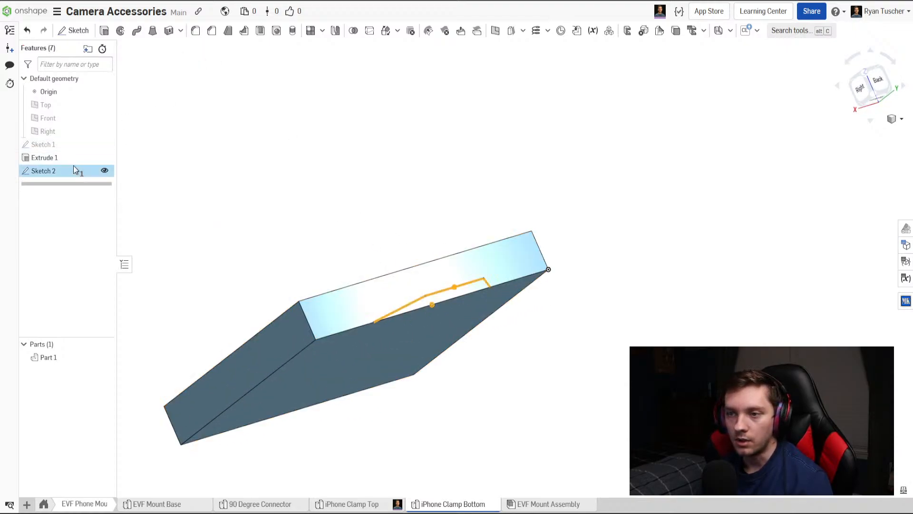
{"action": "mouse_move", "coordinate": [412, 249]}
{"action": "right_mouse_down"}
{"action": "mouse_move", "coordinate": [434, 212]}
{"action": "mouse_move", "coordinate": [425, 225]}
{"action": "right_mouse_up"}
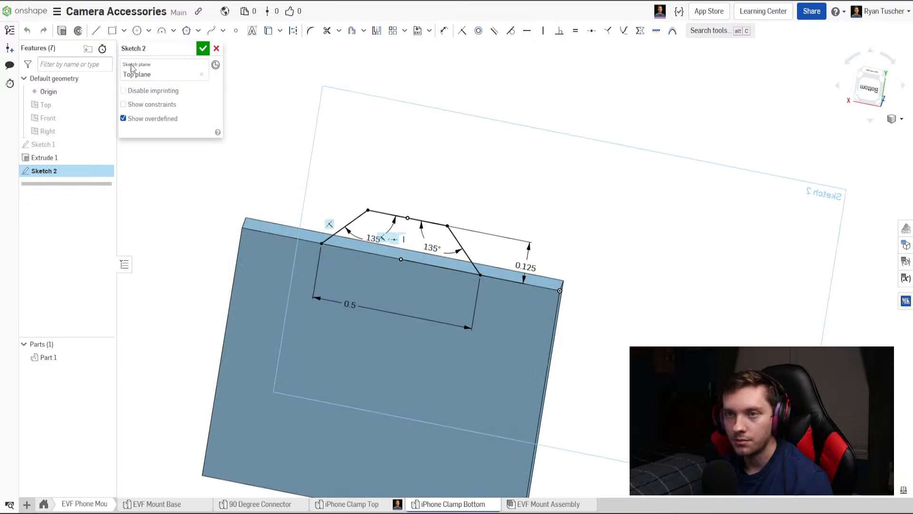
{"action": "left_click", "coordinate": [99, 33]}
{"action": "left_click", "coordinate": [321, 243]}
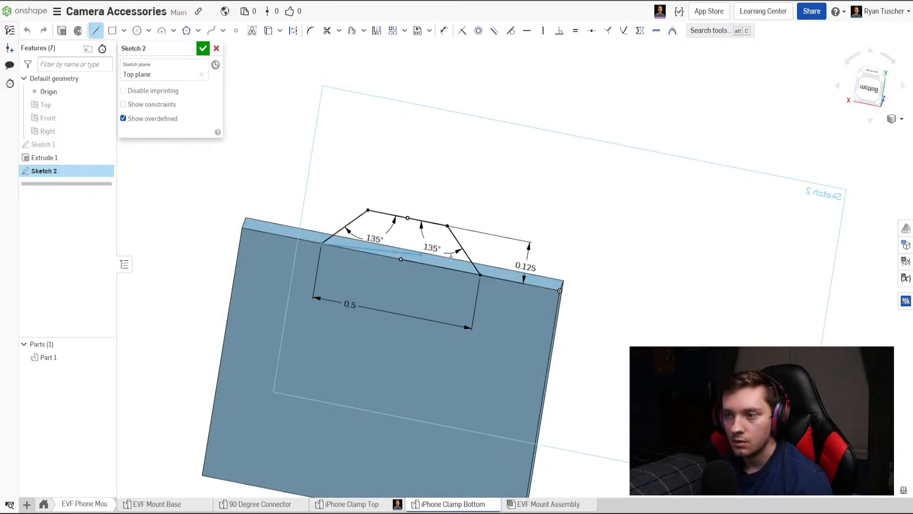
{"action": "left_click", "coordinate": [480, 276]}
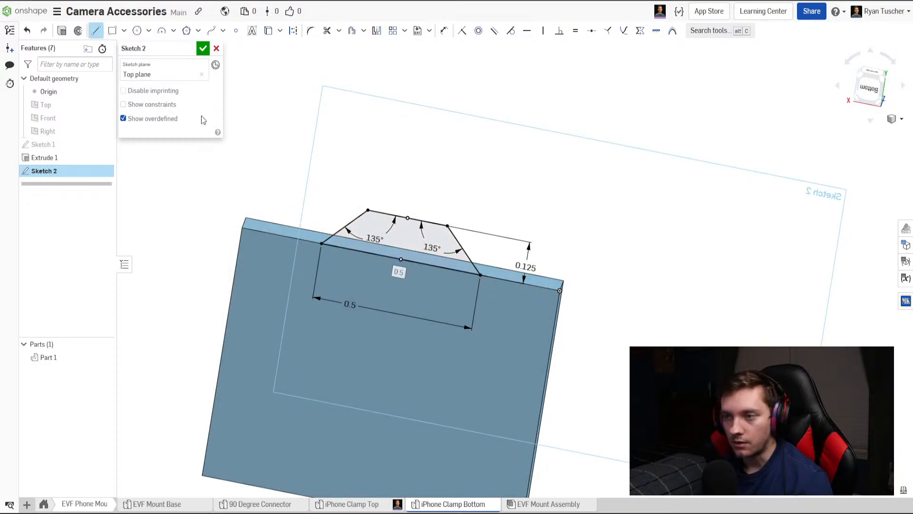
{"action": "left_click", "coordinate": [200, 50]}
Extrude the trapezoid region to a blind depth of 1 in, adding it to the base plate.
{"action": "right_click_drag", "start_coordinate": [282, 145], "coordinate": [386, 225]}
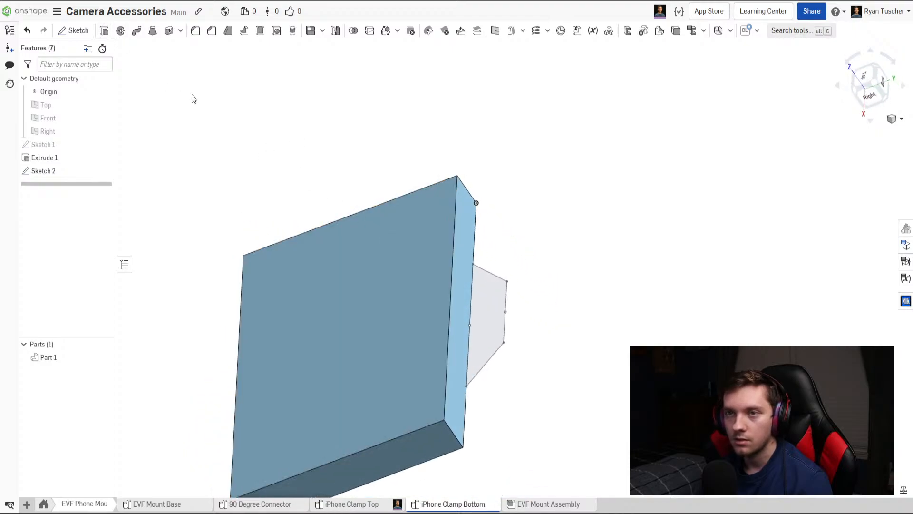
{"action": "key", "text": "shift+e"}
{"action": "left_click", "coordinate": [486, 295]}
{"action": "scroll", "coordinate": [477, 290], "scroll_direction": "down", "scroll_amount": 3}
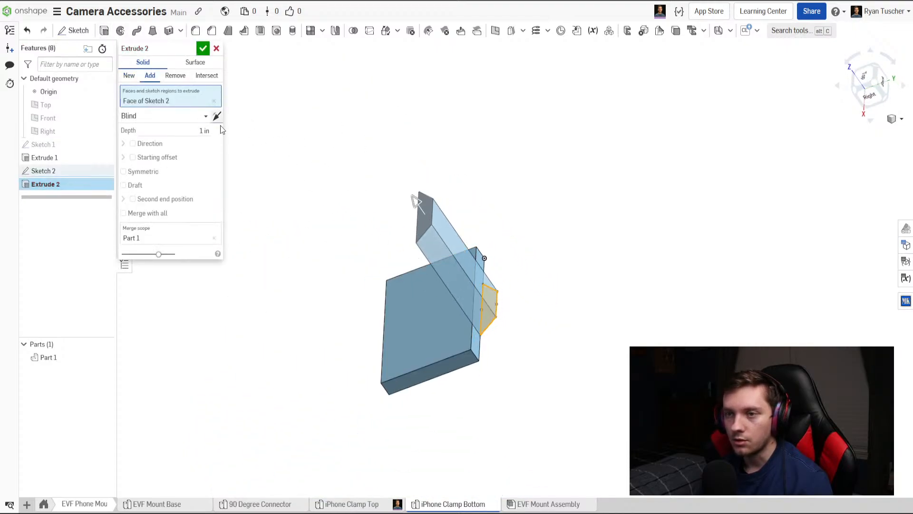
{"action": "left_click", "coordinate": [202, 49]}
Rename the part as iPhone Clamp Bottom.
{"action": "right_click_drag", "start_coordinate": [362, 177], "coordinate": [285, 426]}
{"action": "left_click", "coordinate": [48, 357]}
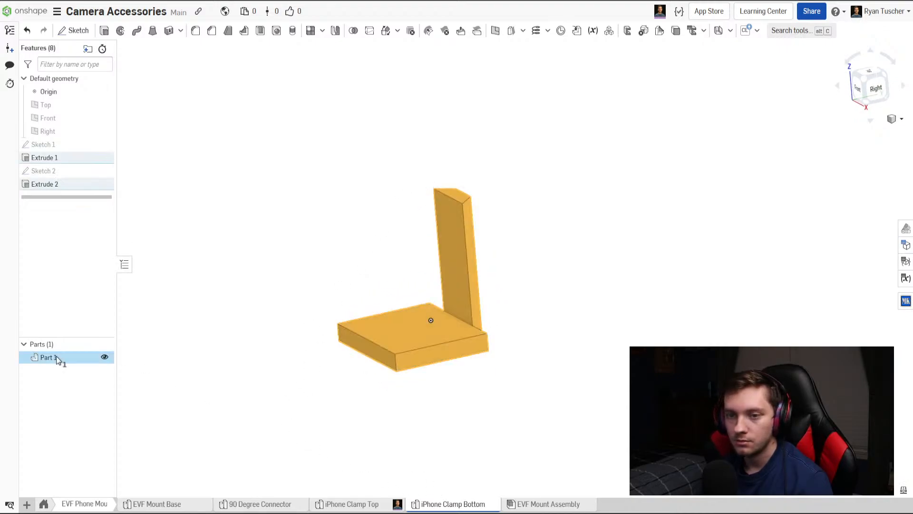
{"action": "right_click", "coordinate": [56, 356]}
{"action": "left_click", "coordinate": [95, 365]}
{"action": "type", "text": "i"}
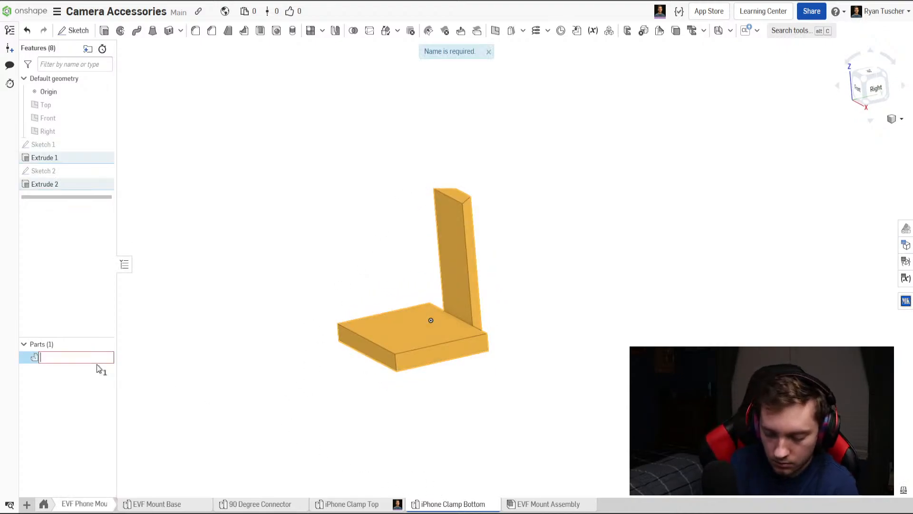
{"action": "type", "text": "Phone Clamp Bo"}
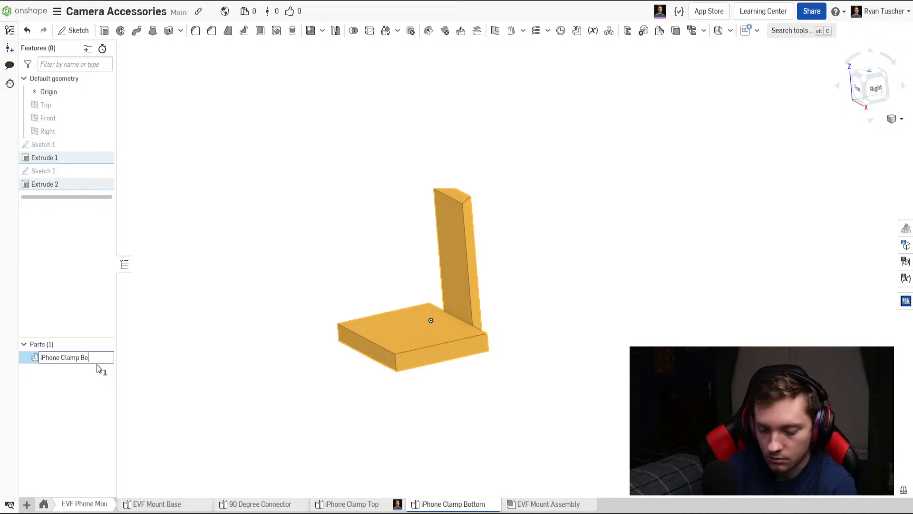
{"action": "type", "text": "ttom"}
{"action": "key", "text": "Return"}
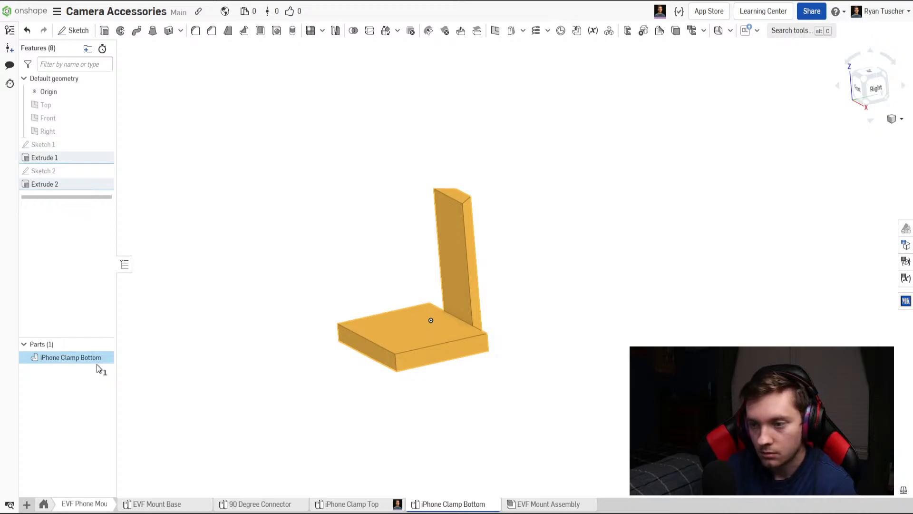
Insert the iPhone Clamp Bottom part studio into the EVF Mount Assembly.
{"action": "left_click", "coordinate": [547, 504]}
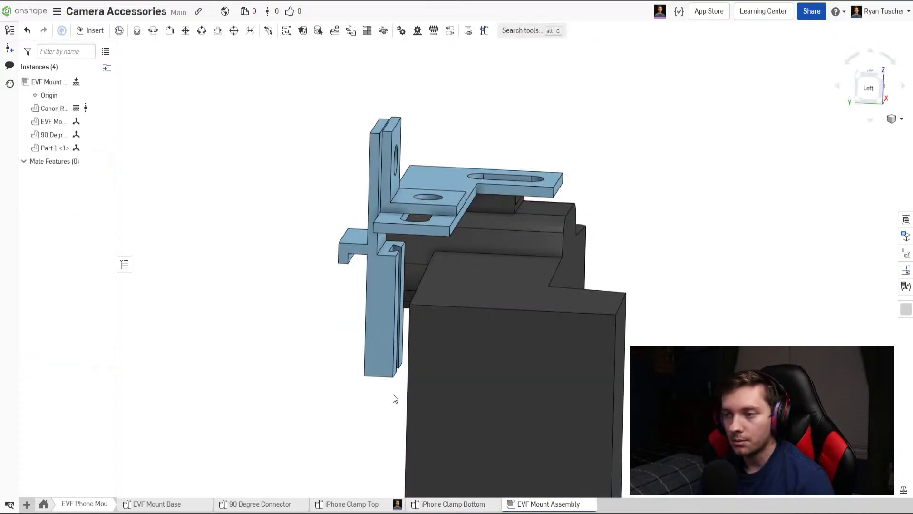
{"action": "scroll", "coordinate": [397, 369], "scroll_direction": "down", "scroll_amount": 3}
{"action": "right_click_drag", "start_coordinate": [398, 369], "coordinate": [401, 377]}
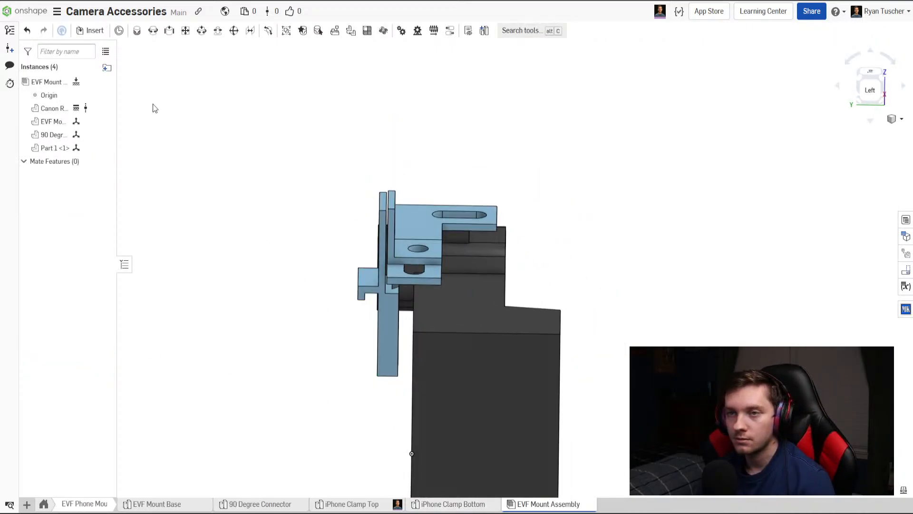
{"action": "left_click", "coordinate": [83, 30]}
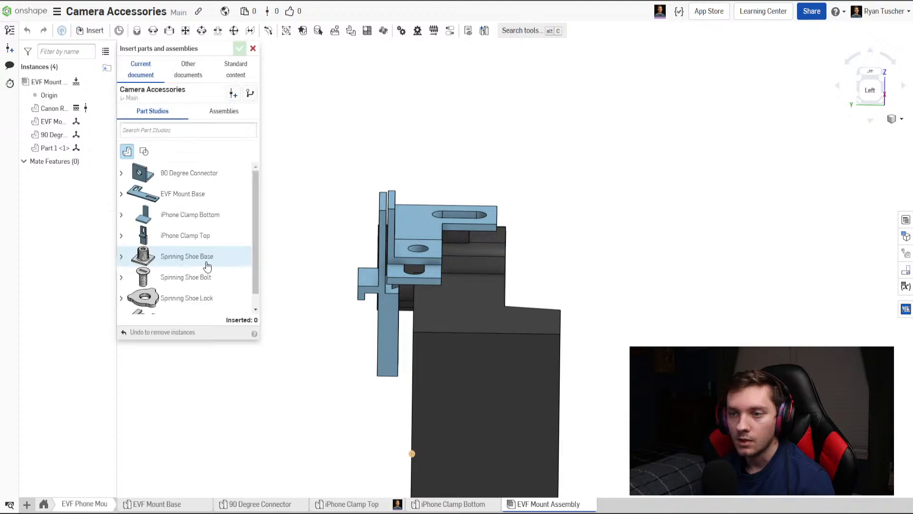
{"action": "left_click", "coordinate": [184, 218]}
{"action": "left_click", "coordinate": [298, 281]}
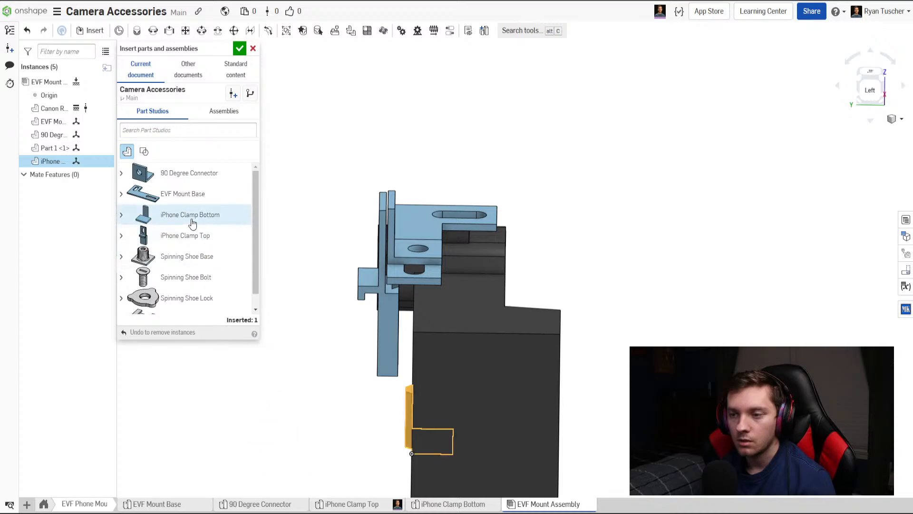
{"action": "left_click", "coordinate": [239, 52]}
Rotate the inserted iPhone Clamp Bottom 180° about its vertical axis so its rail side faces the camera.
{"action": "right_click_drag", "start_coordinate": [335, 391], "coordinate": [363, 421]}
{"action": "left_click", "coordinate": [369, 409]}
{"action": "left_click_drag", "start_coordinate": [362, 422], "coordinate": [418, 492]}
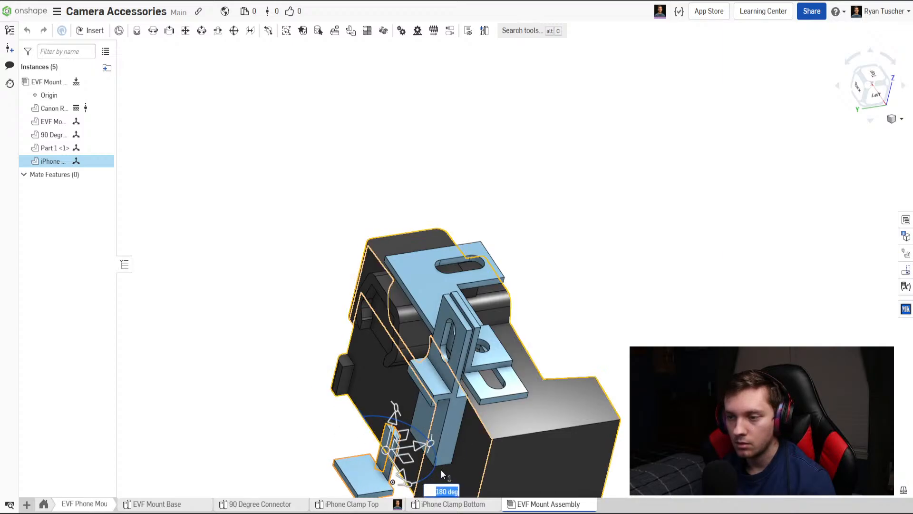
{"action": "middle_click_drag", "start_coordinate": [441, 469], "coordinate": [395, 402]}
{"action": "left_click", "coordinate": [308, 454]}
Move the iPhone Clamp Bottom about 0.38 in outward from the camera's back.
{"action": "left_click", "coordinate": [335, 397]}
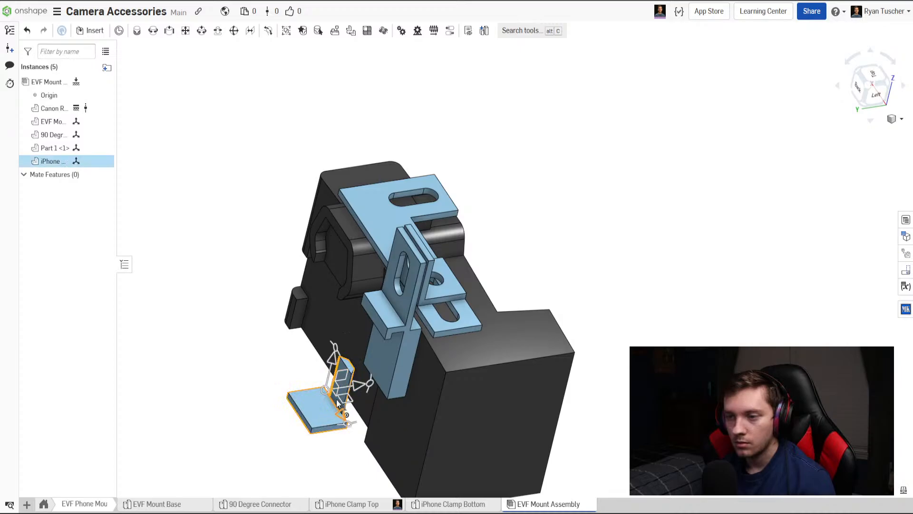
{"action": "left_click_drag", "start_coordinate": [369, 438], "coordinate": [392, 451]}
{"action": "right_click_drag", "start_coordinate": [453, 445], "coordinate": [416, 439]}
{"action": "left_click_drag", "start_coordinate": [435, 421], "coordinate": [418, 435]}
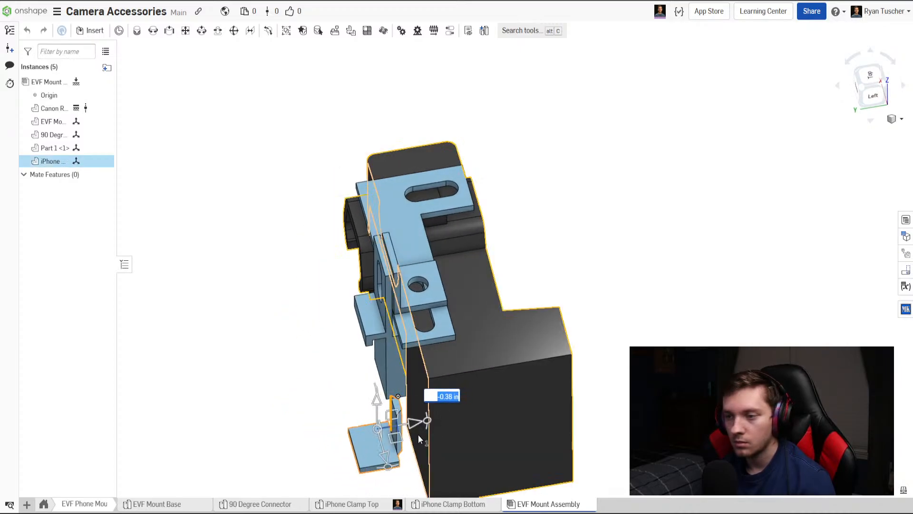
{"action": "right_click_drag", "start_coordinate": [418, 435], "coordinate": [852, 109]}
Shift the iPhone Clamp Bottom sideways so its trapezoidal rail lines up beneath the slot in the clamp top.
{"action": "left_click", "coordinate": [884, 81]}
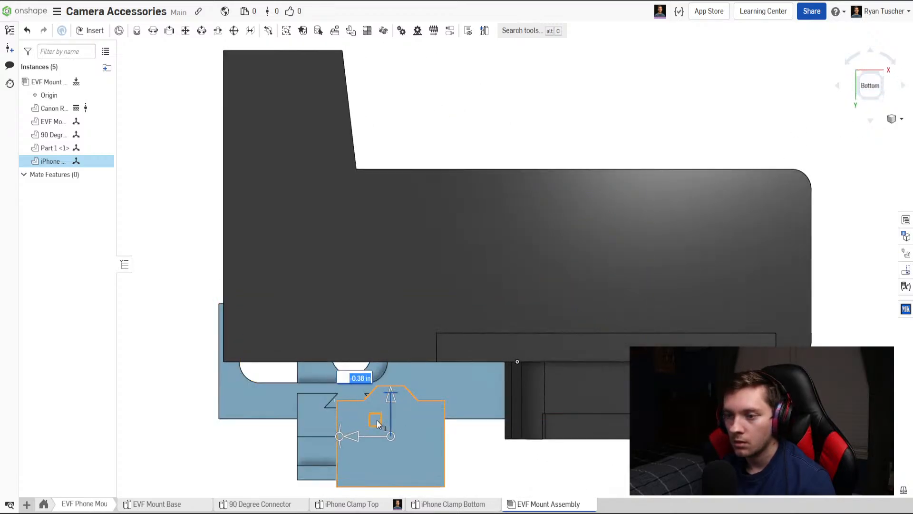
{"action": "left_click_drag", "start_coordinate": [377, 423], "coordinate": [336, 427]}
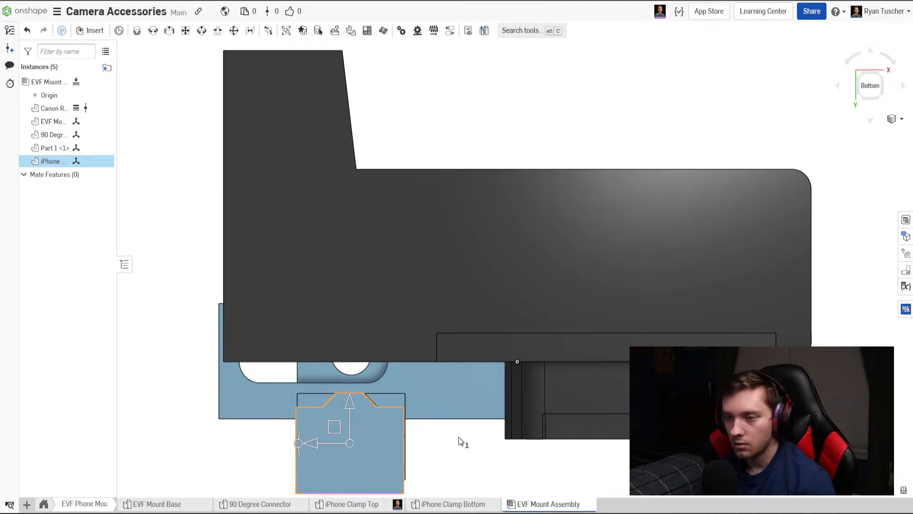
{"action": "scroll", "coordinate": [463, 441], "scroll_direction": "down", "scroll_amount": 3}
{"action": "left_click", "coordinate": [474, 450]}
{"action": "right_click_drag", "start_coordinate": [444, 432], "coordinate": [502, 383]}
{"action": "left_click", "coordinate": [503, 384]}
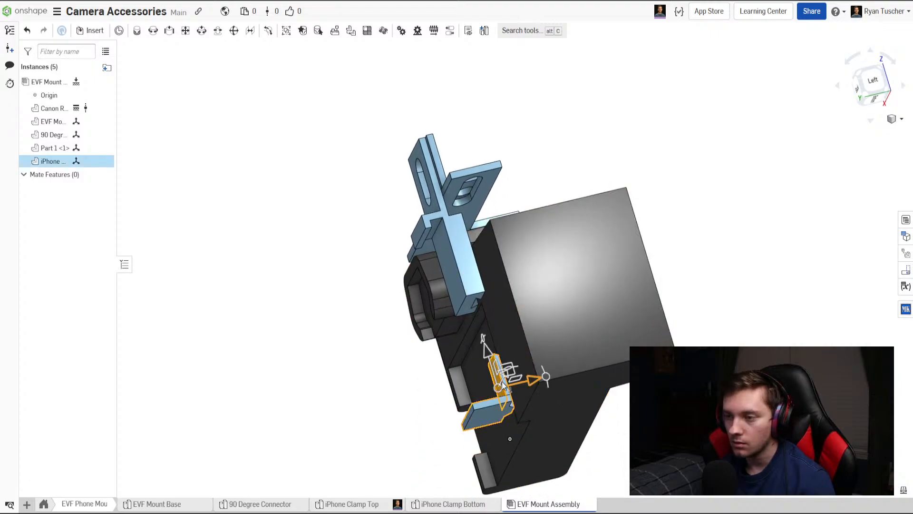
Raise the iPhone Clamp Bottom until the top of its trapezoidal rail enters the lower end of the clamp top's slot.
{"action": "left_click_drag", "start_coordinate": [503, 384], "coordinate": [486, 324]}
{"action": "left_click", "coordinate": [387, 317]}
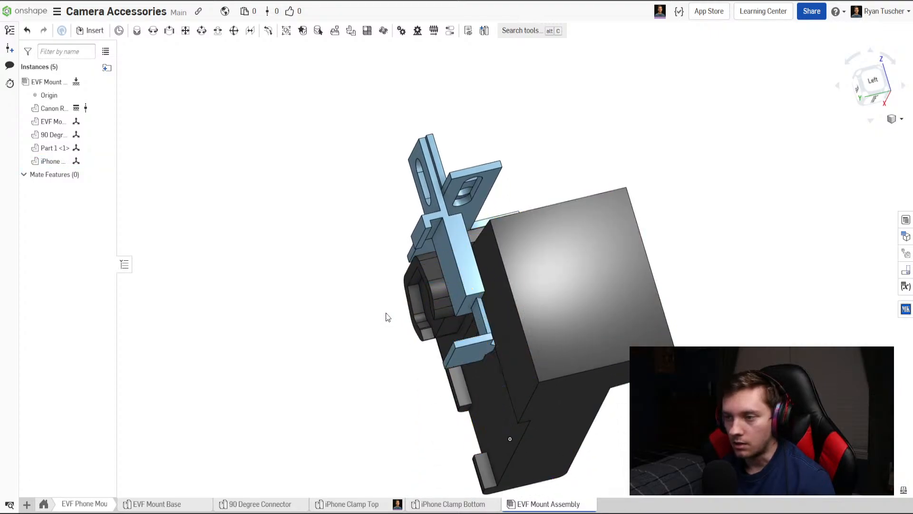
{"action": "right_click_drag", "start_coordinate": [388, 318], "coordinate": [453, 349]}
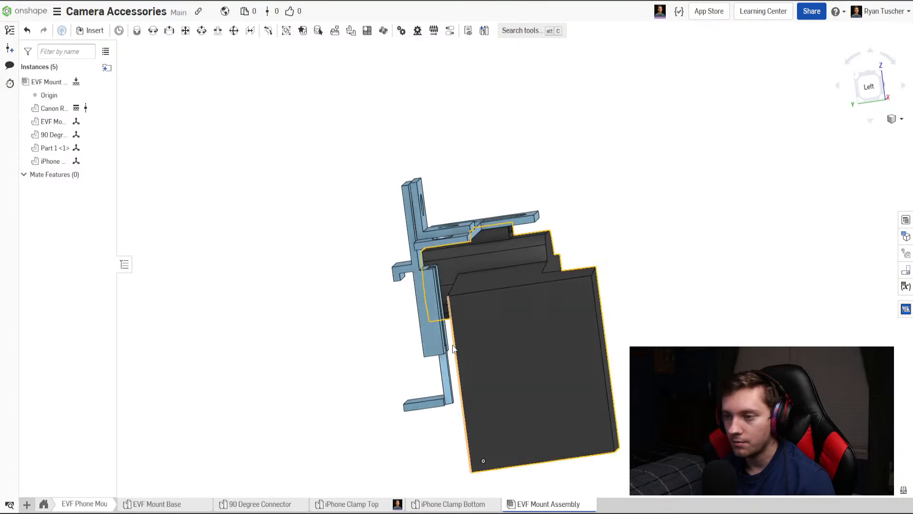
{"action": "scroll", "coordinate": [419, 348], "scroll_direction": "up", "scroll_amount": 8}
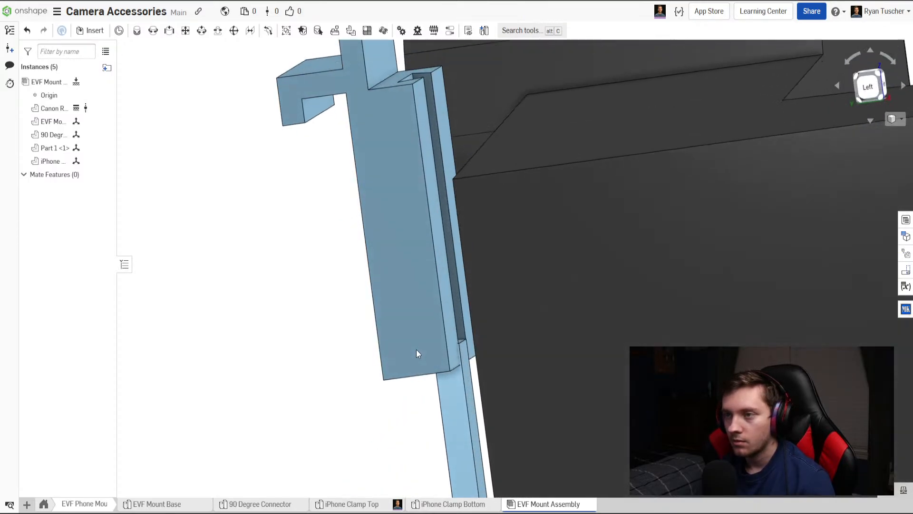
{"action": "scroll", "coordinate": [475, 409], "scroll_direction": "down", "scroll_amount": 5}
Slide the iPhone Clamp Bottom further up the slot until its base plate sits just below the clamp top.
{"action": "left_click", "coordinate": [464, 425]}
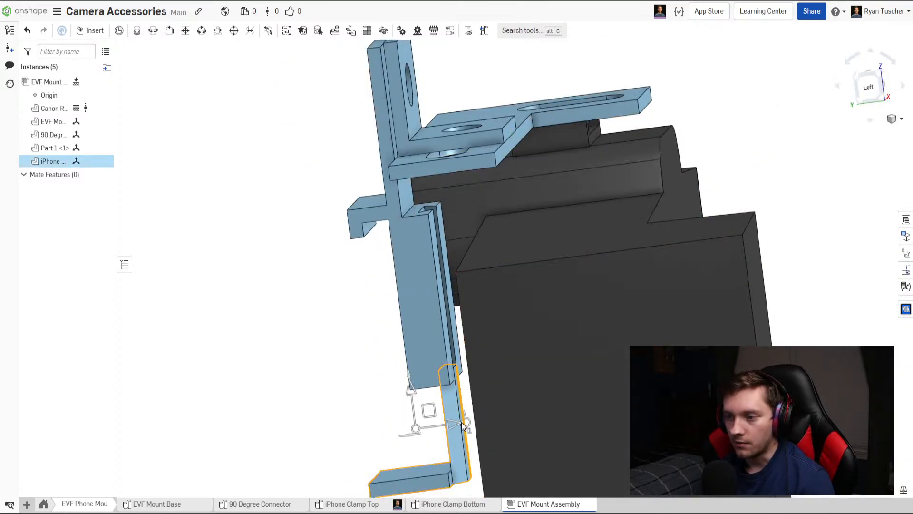
{"action": "left_click_drag", "start_coordinate": [412, 390], "coordinate": [407, 312]}
{"action": "left_click", "coordinate": [356, 351]}
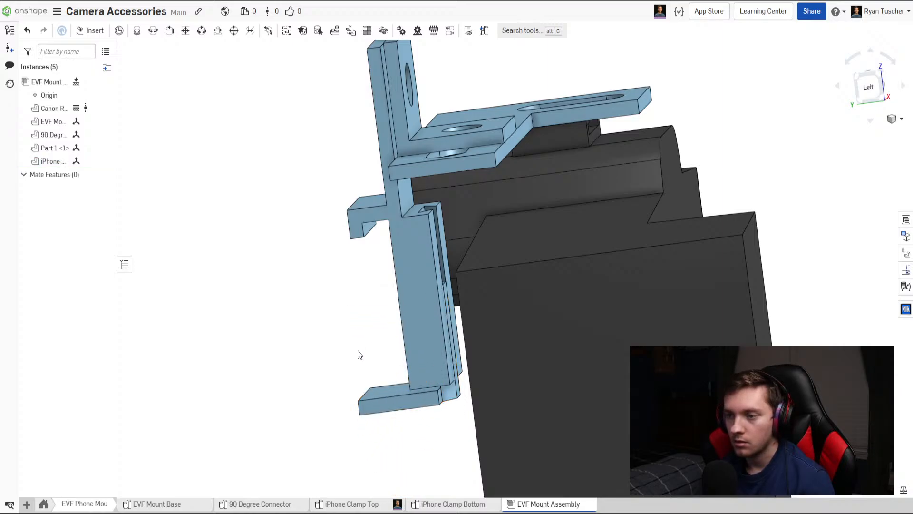
{"action": "right_click_drag", "start_coordinate": [357, 351], "coordinate": [376, 343]}
{"action": "left_click", "coordinate": [870, 86]}
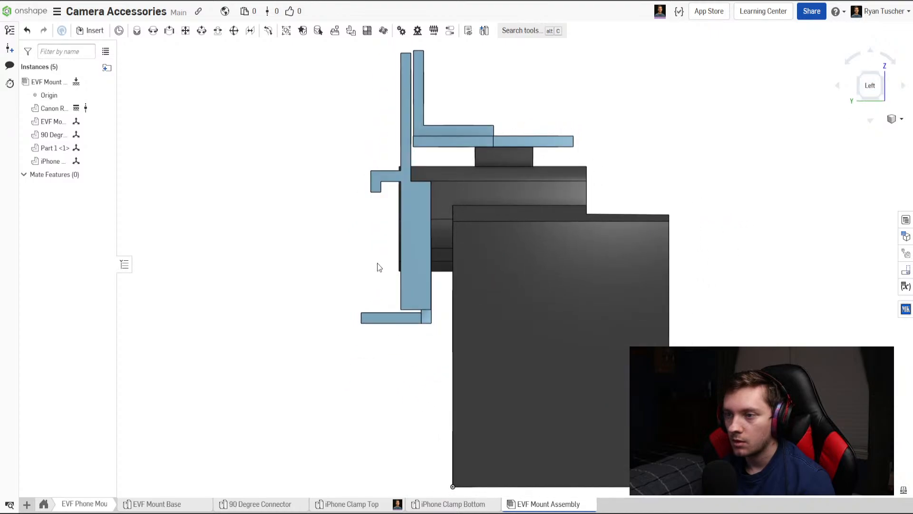
{"action": "scroll", "coordinate": [375, 198], "scroll_direction": "up", "scroll_amount": 5}
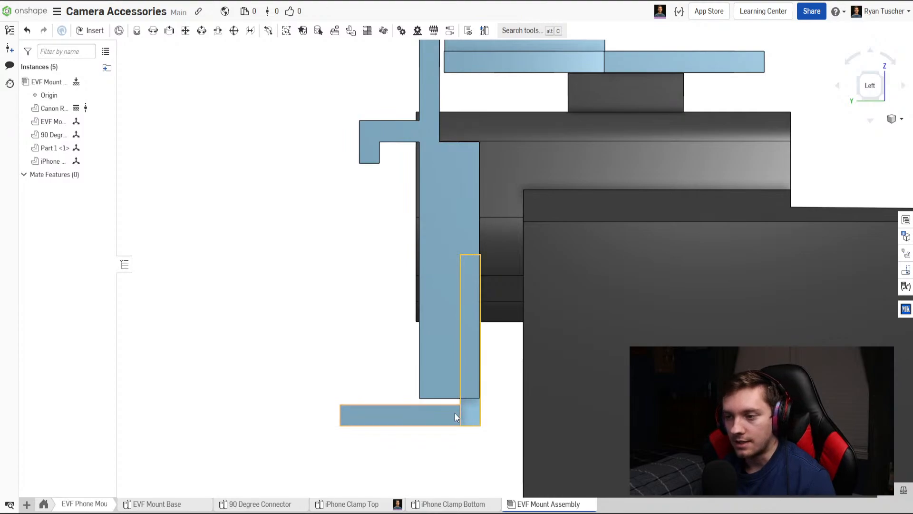
{"action": "right_click_drag", "start_coordinate": [449, 414], "coordinate": [445, 444]}
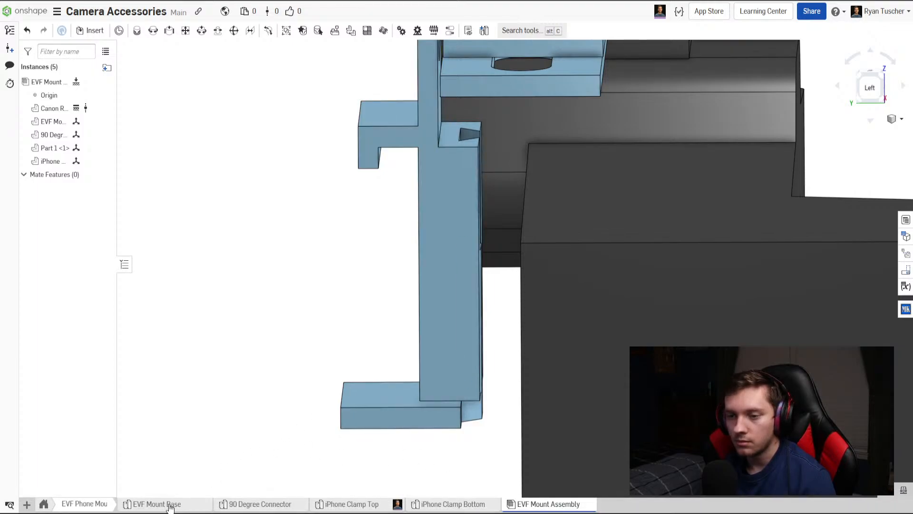
Edit the rail's Sketch 2 in the iPhone Clamp Bottom part studio and reassign its plane to the base plate's top face.
{"action": "left_click", "coordinate": [349, 506]}
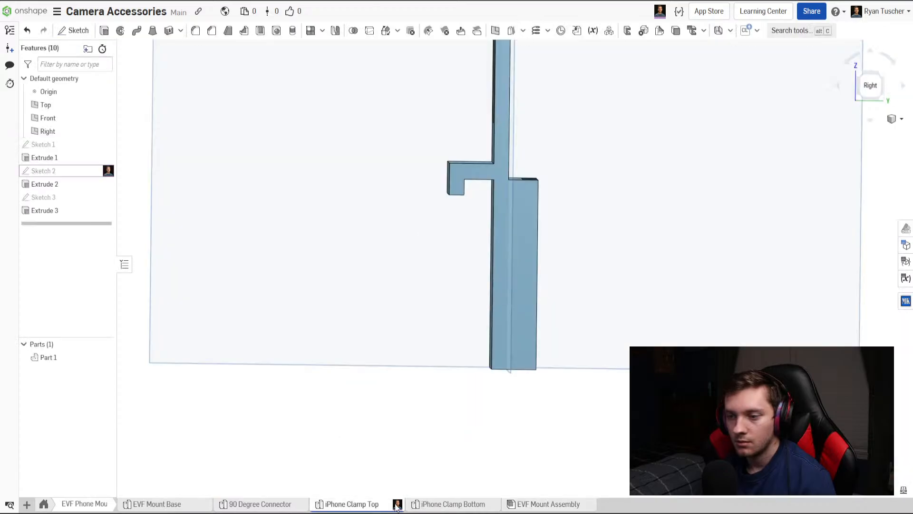
{"action": "left_click", "coordinate": [453, 504]}
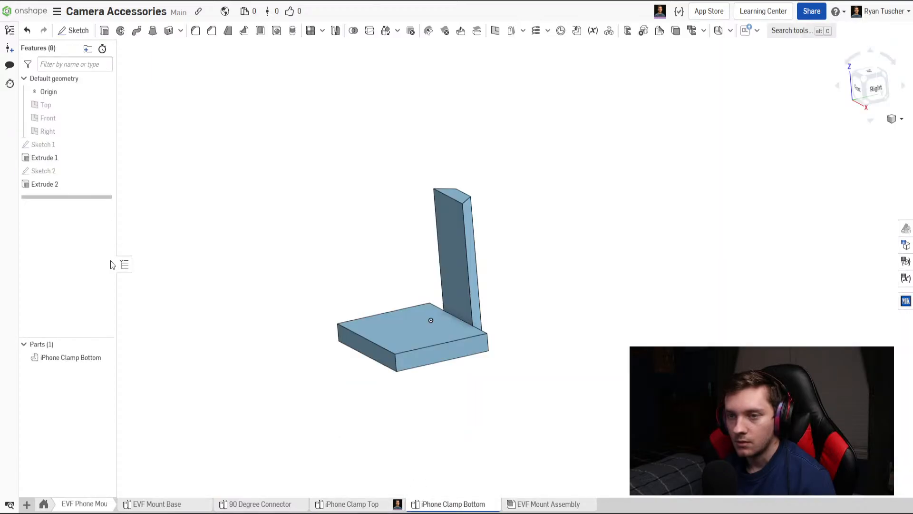
{"action": "double_click", "coordinate": [53, 173]}
{"action": "left_click", "coordinate": [201, 75]}
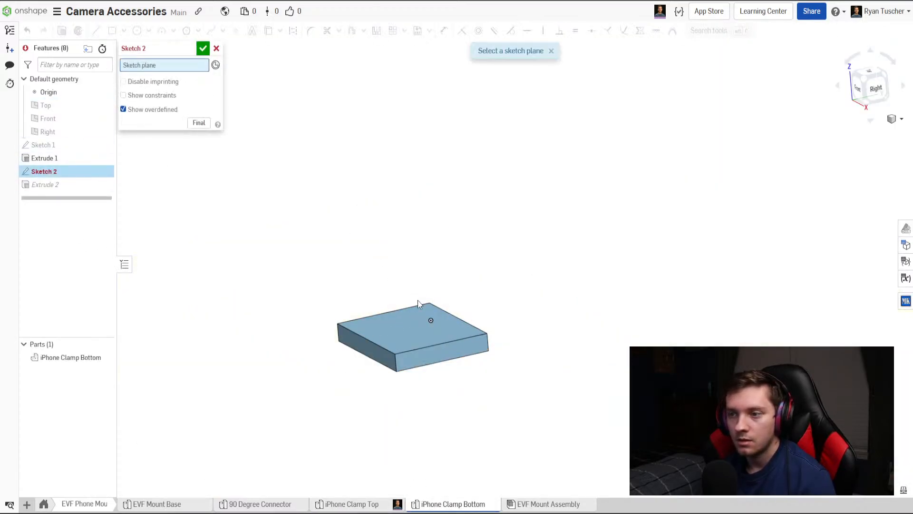
{"action": "left_click", "coordinate": [426, 316]}
Delete the trapezoid's 0.125 height dimension and the vertical constraint aligning the midpoints of its parallel sides.
{"action": "scroll", "coordinate": [424, 273], "scroll_direction": "up", "scroll_amount": 4}
{"action": "right_click_drag", "start_coordinate": [424, 273], "coordinate": [453, 374]}
{"action": "scroll", "coordinate": [525, 323], "scroll_direction": "up", "scroll_amount": 2}
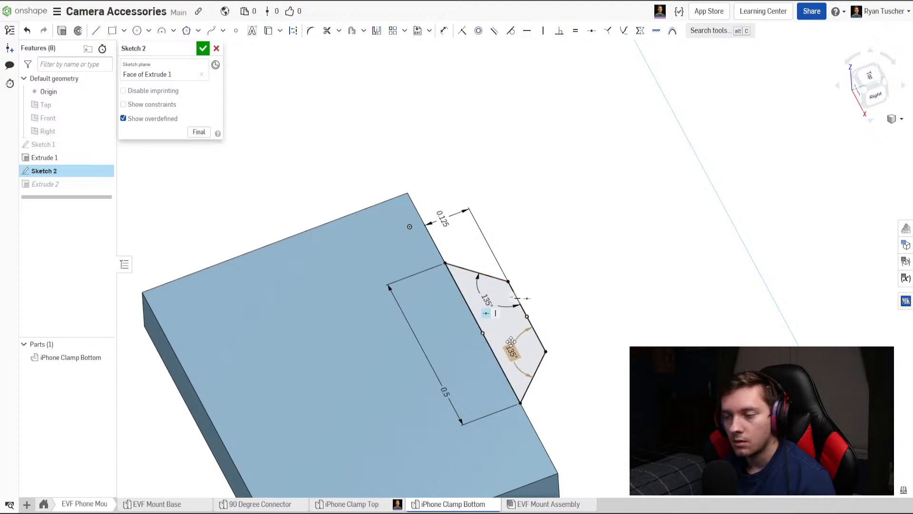
{"action": "right_click_drag", "start_coordinate": [511, 341], "coordinate": [537, 400]}
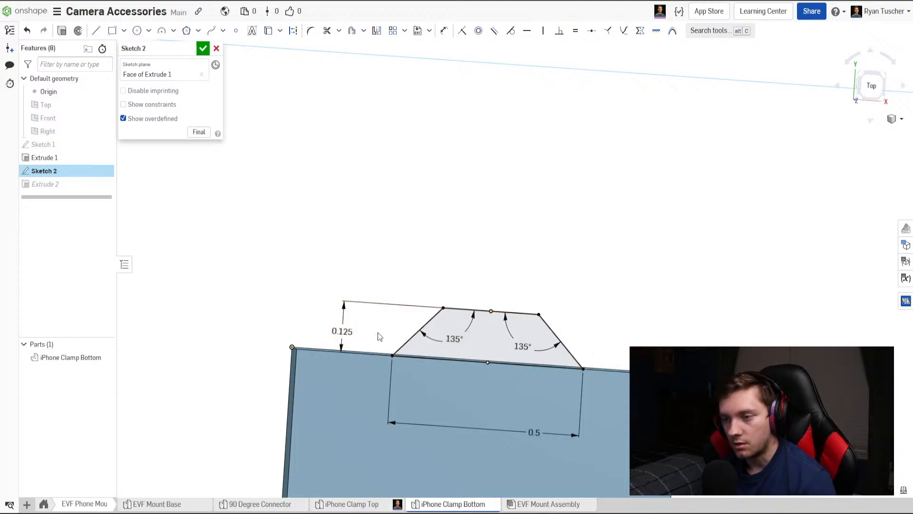
{"action": "right_click_drag", "start_coordinate": [377, 336], "coordinate": [374, 328]}
{"action": "key", "text": "Delete"}
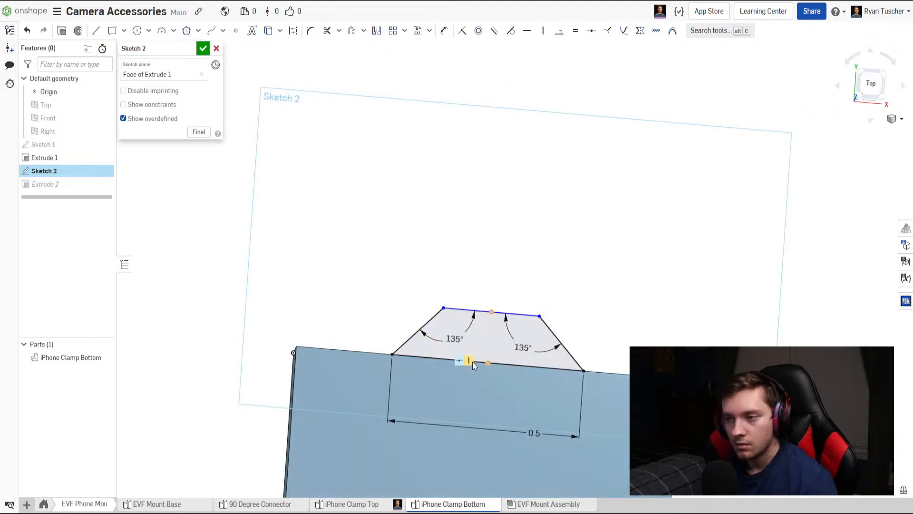
{"action": "key", "text": "Delete"}
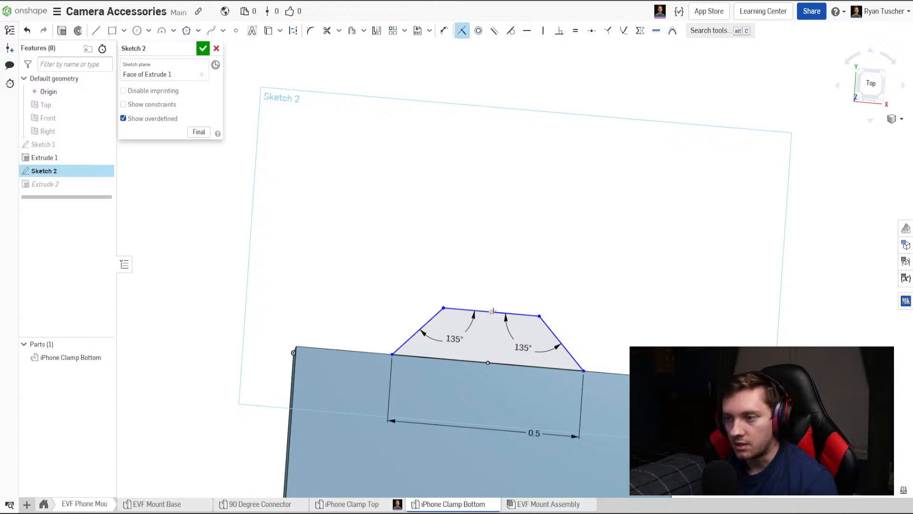
Try to make the midpoint of the trapezoid's narrow side coincident with the plate edge's midpoint, and undo the attempt.
{"action": "left_click", "coordinate": [487, 362]}
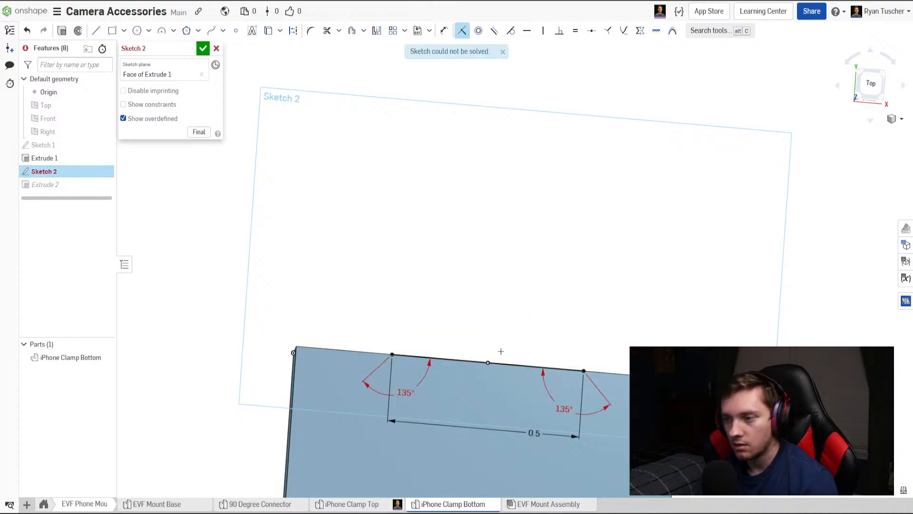
{"action": "key", "text": "Escape"}
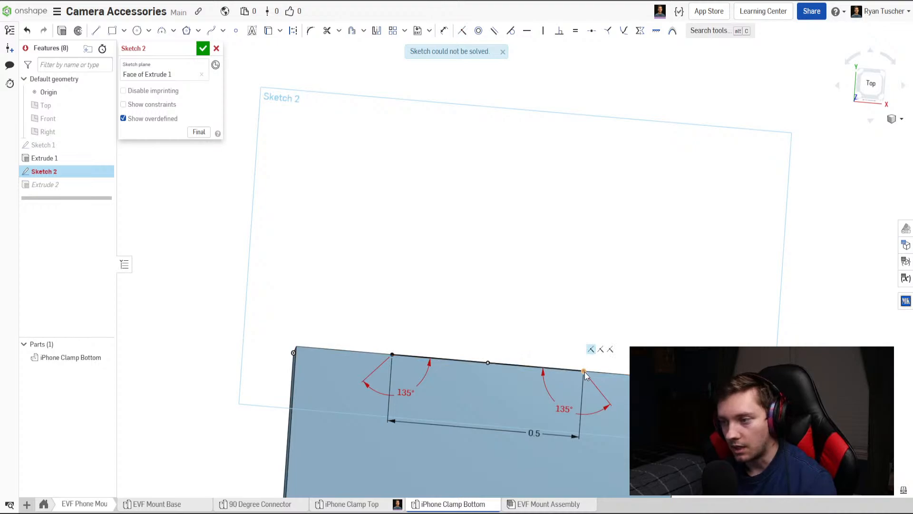
{"action": "key", "text": "ctrl+z"}
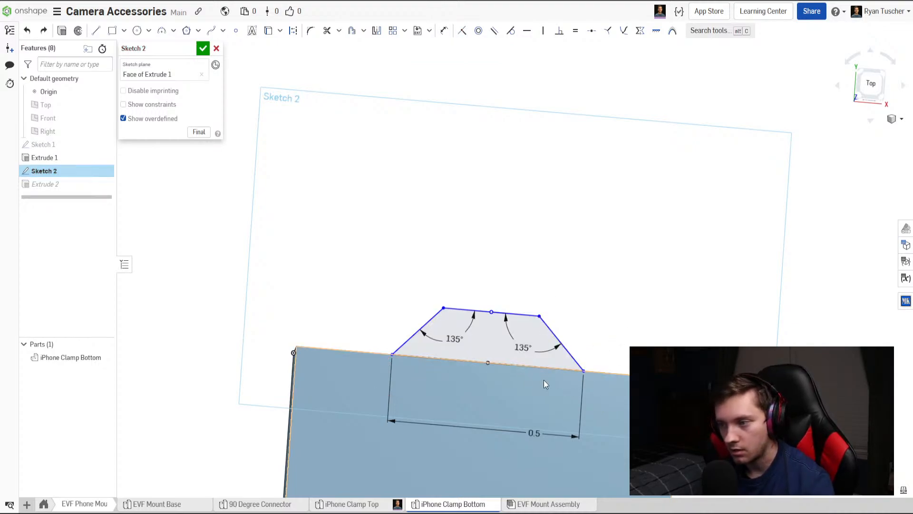
Detach the trapezoid's two slanted sides from the plate's edge and move their free ends onto the plate face.
{"action": "left_click", "coordinate": [519, 365]}
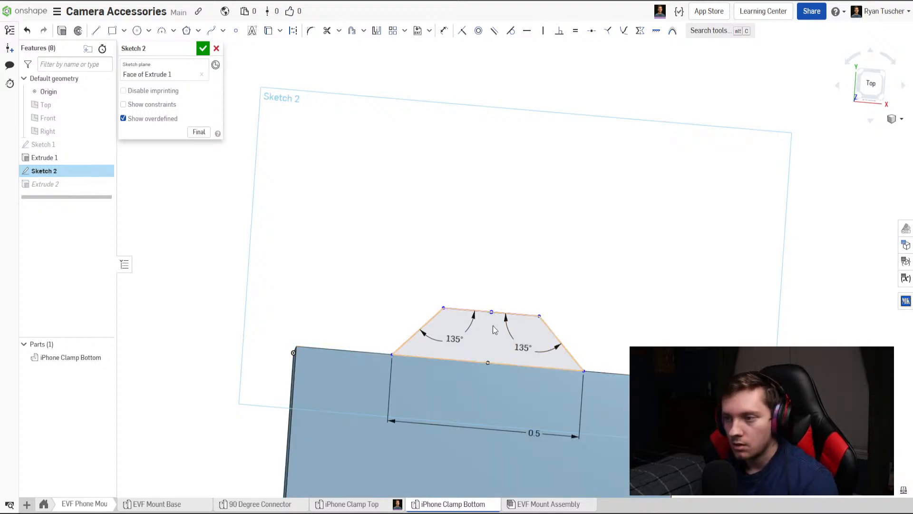
{"action": "mouse_move", "coordinate": [495, 314]}
{"action": "left_mouse_down"}
{"action": "mouse_move", "coordinate": [484, 362]}
{"action": "mouse_move", "coordinate": [487, 317]}
{"action": "left_mouse_up"}
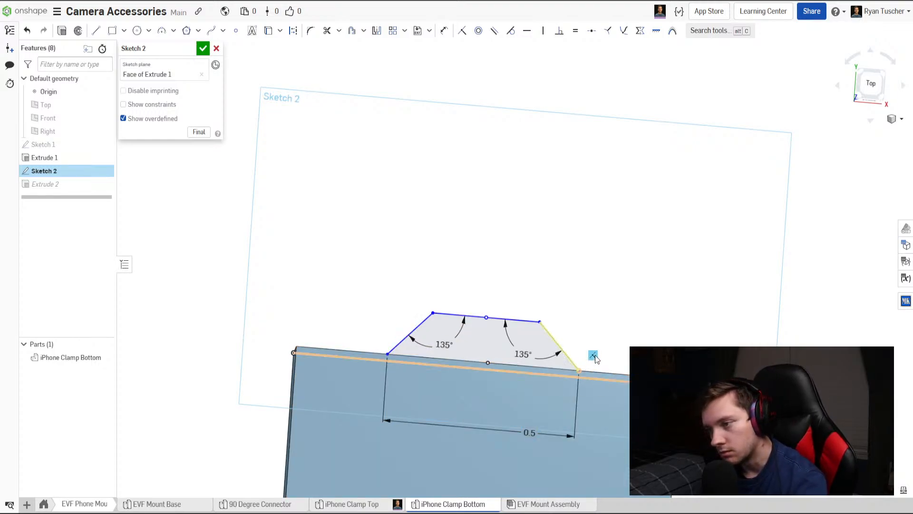
{"action": "mouse_move", "coordinate": [493, 330]}
{"action": "left_mouse_down"}
{"action": "mouse_move", "coordinate": [482, 340]}
{"action": "mouse_move", "coordinate": [483, 360]}
{"action": "mouse_move", "coordinate": [487, 333]}
{"action": "left_mouse_up"}
{"action": "mouse_move", "coordinate": [386, 356]}
{"action": "left_mouse_down"}
{"action": "mouse_move", "coordinate": [353, 397]}
{"action": "mouse_move", "coordinate": [364, 392]}
{"action": "left_mouse_up"}
{"action": "mouse_move", "coordinate": [562, 338]}
{"action": "left_mouse_down"}
{"action": "mouse_move", "coordinate": [589, 407]}
{"action": "mouse_move", "coordinate": [569, 393]}
{"action": "left_mouse_up"}
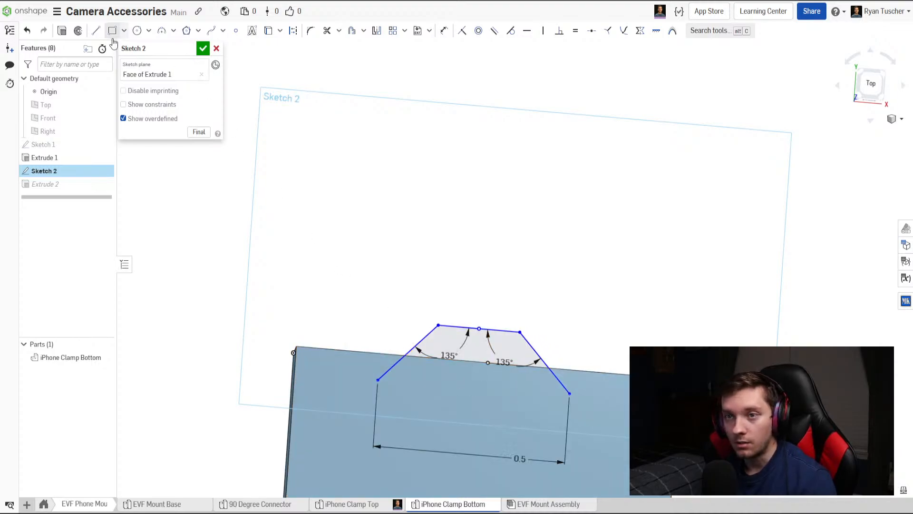
Draw a line joining the free ends of the slanted sides to close the trapezoid's wide side.
{"action": "left_click", "coordinate": [95, 33]}
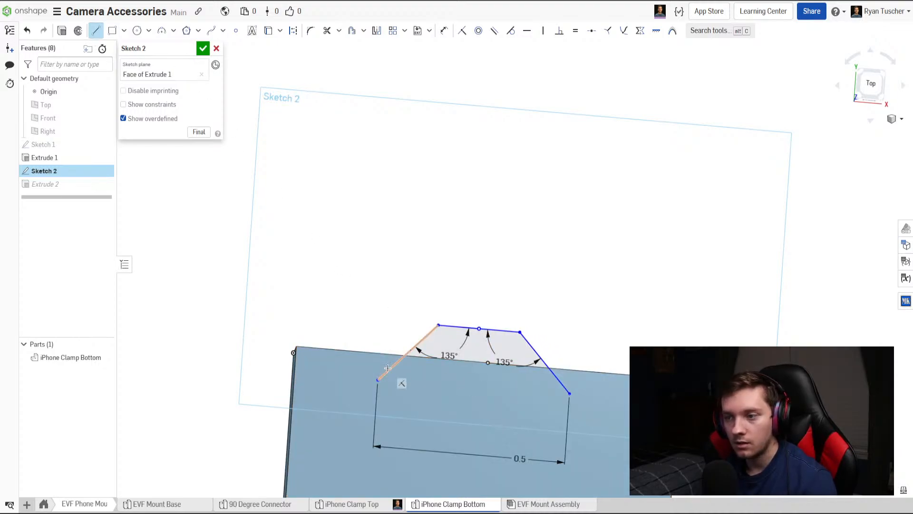
{"action": "left_click", "coordinate": [569, 400]}
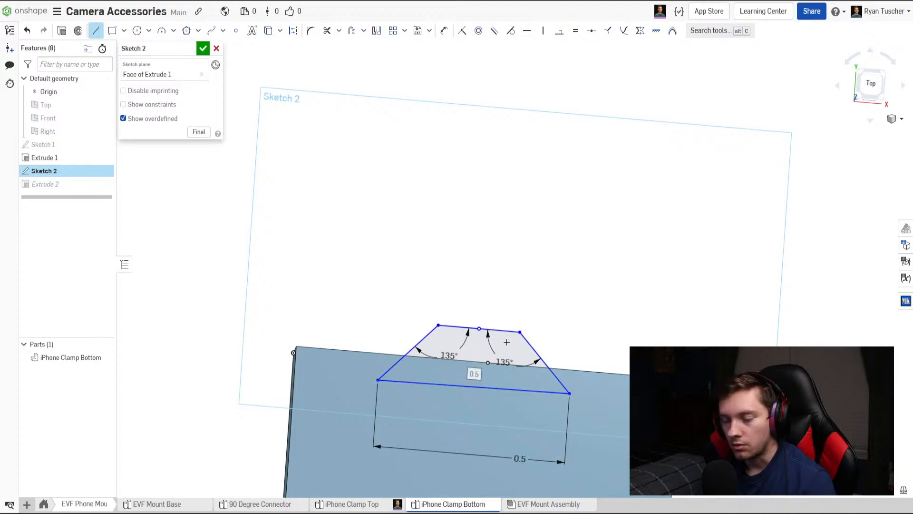
{"action": "key", "text": "Escape"}
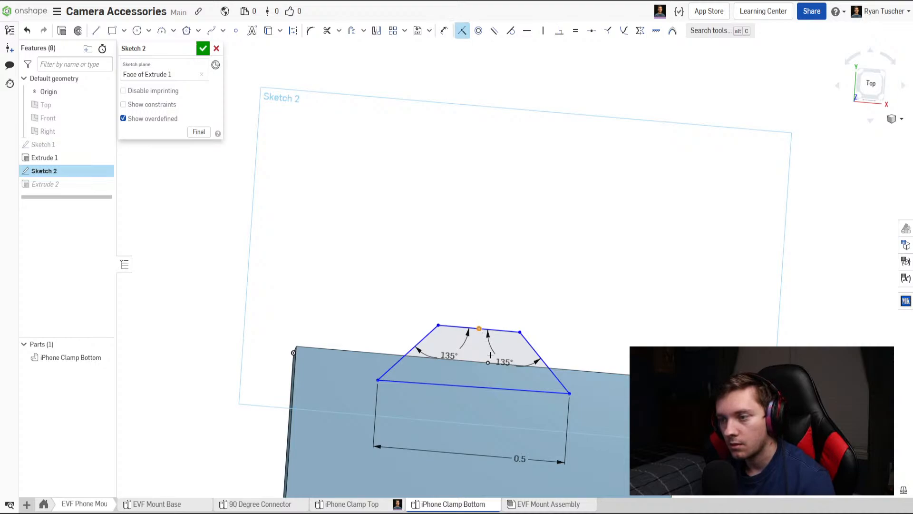
Make the narrow side's midpoint coincident with the plate edge's midpoint and constrain the wide side to be horizontal.
{"action": "left_click", "coordinate": [862, 85]}
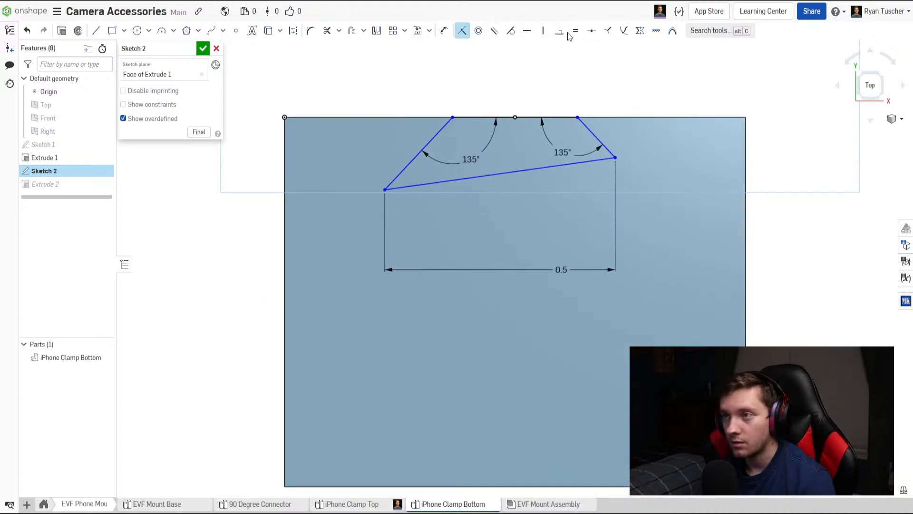
{"action": "left_click", "coordinate": [527, 30]}
{"action": "left_click", "coordinate": [520, 171]}
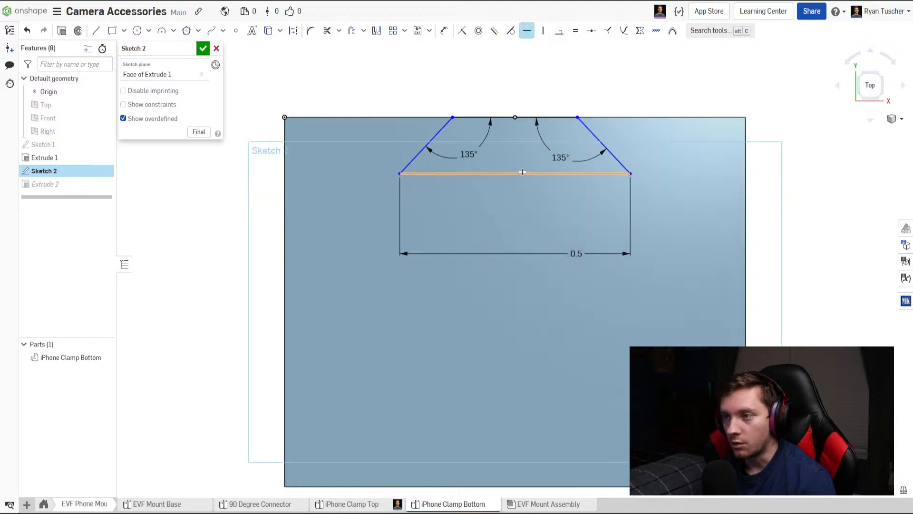
Dimension the distance from the wide side's corner to the plate edge as 0.125 in and finish the sketch.
{"action": "key", "text": "d"}
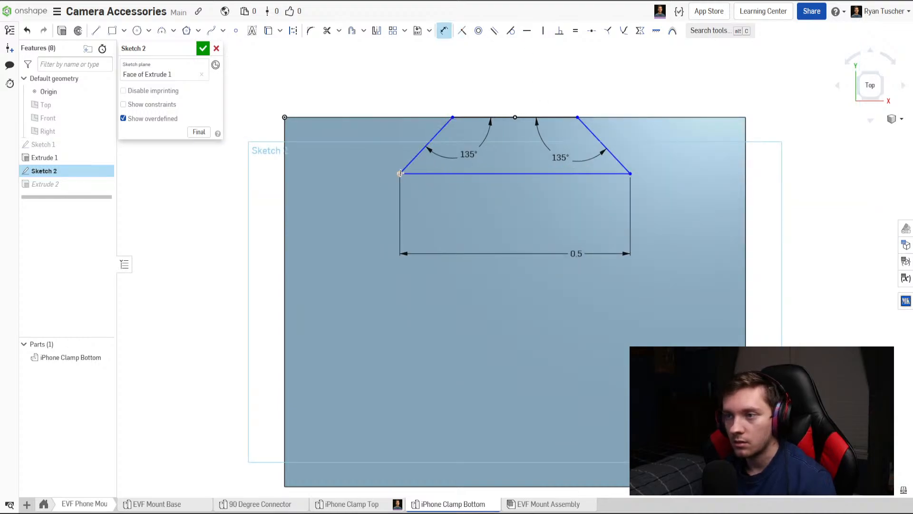
{"action": "left_click", "coordinate": [400, 119]}
{"action": "left_click", "coordinate": [364, 149]}
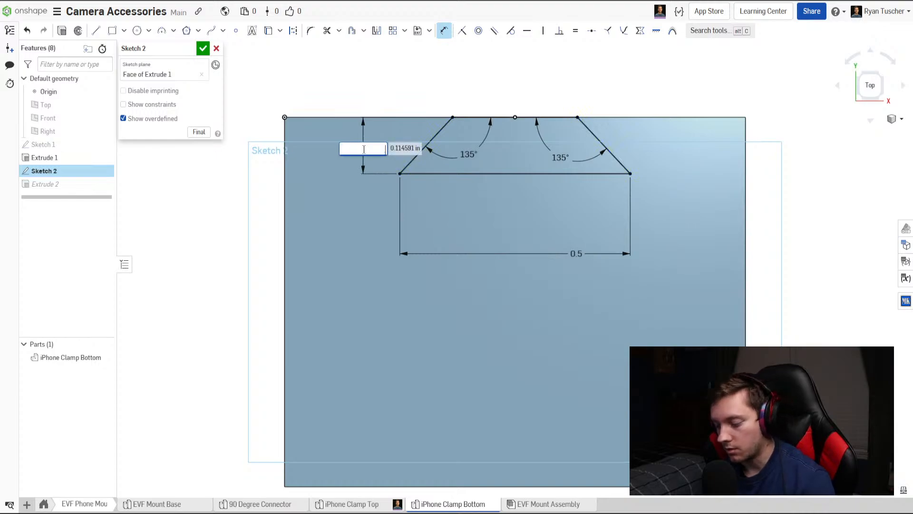
{"action": "type", "text": ".125"}
{"action": "key", "text": "Return"}
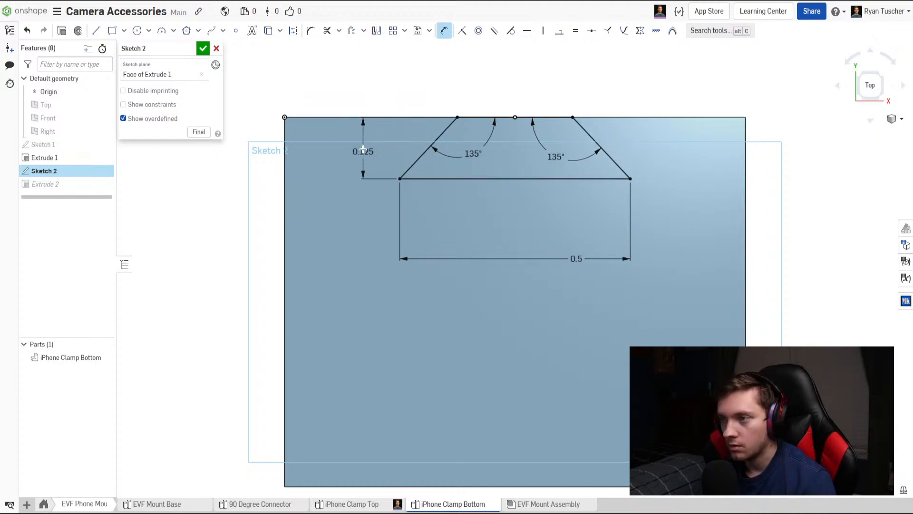
{"action": "left_click", "coordinate": [208, 53]}
{"action": "mouse_move", "coordinate": [326, 155]}
{"action": "right_mouse_down"}
{"action": "mouse_move", "coordinate": [383, 202]}
{"action": "mouse_move", "coordinate": [318, 192]}
{"action": "mouse_move", "coordinate": [455, 252]}
{"action": "mouse_move", "coordinate": [458, 210]}
{"action": "mouse_move", "coordinate": [436, 237]}
{"action": "mouse_move", "coordinate": [379, 380]}
{"action": "right_mouse_up"}
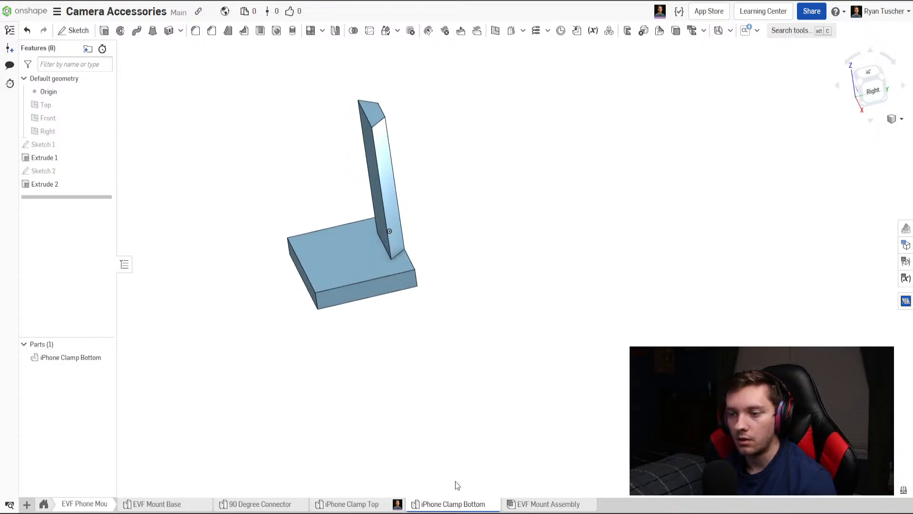
In the EVF Mount Assembly, move the iPhone Clamp Bottom toward the camera so its rail fits back into the clamp top's slot.
{"action": "left_click", "coordinate": [349, 508]}
{"action": "left_click", "coordinate": [533, 507]}
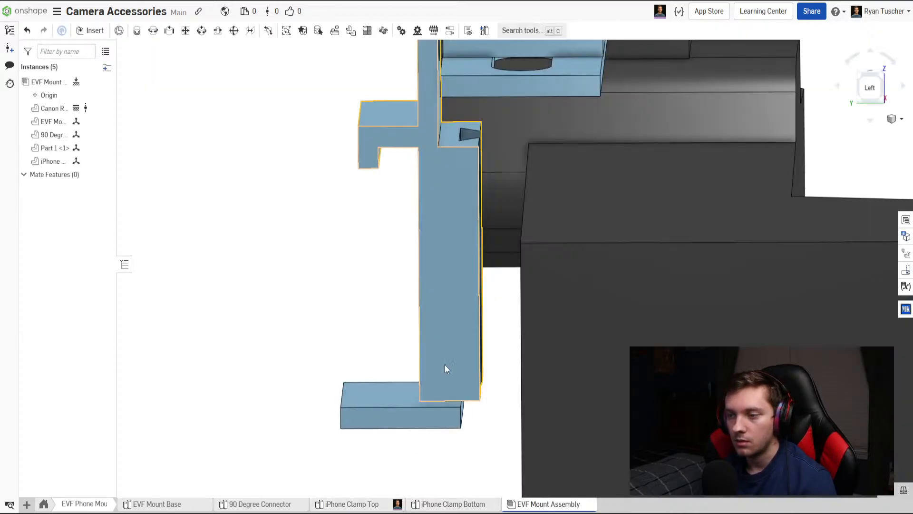
{"action": "right_click_drag", "start_coordinate": [425, 380], "coordinate": [424, 351]}
{"action": "left_click", "coordinate": [414, 431]}
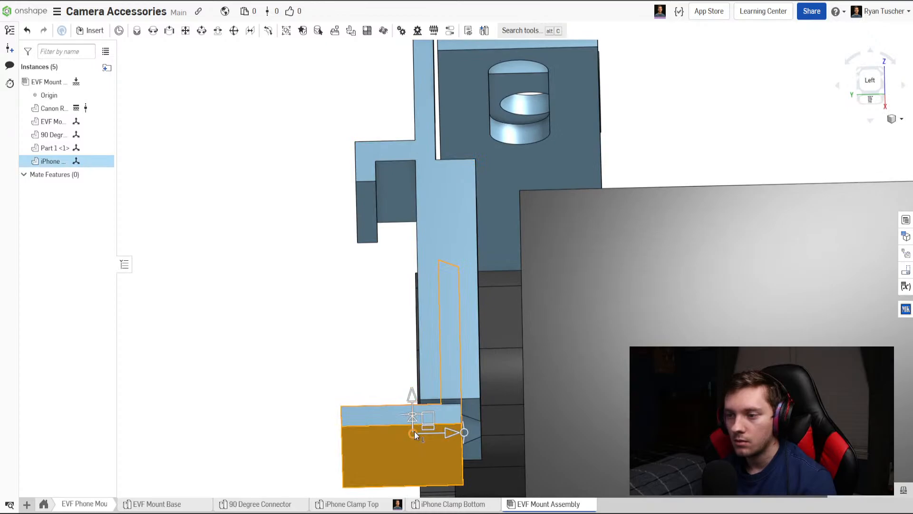
{"action": "left_click_drag", "start_coordinate": [449, 435], "coordinate": [470, 436]}
{"action": "right_click_drag", "start_coordinate": [464, 392], "coordinate": [461, 342]}
{"action": "left_click", "coordinate": [310, 351]}
{"action": "right_click_drag", "start_coordinate": [310, 351], "coordinate": [361, 424]}
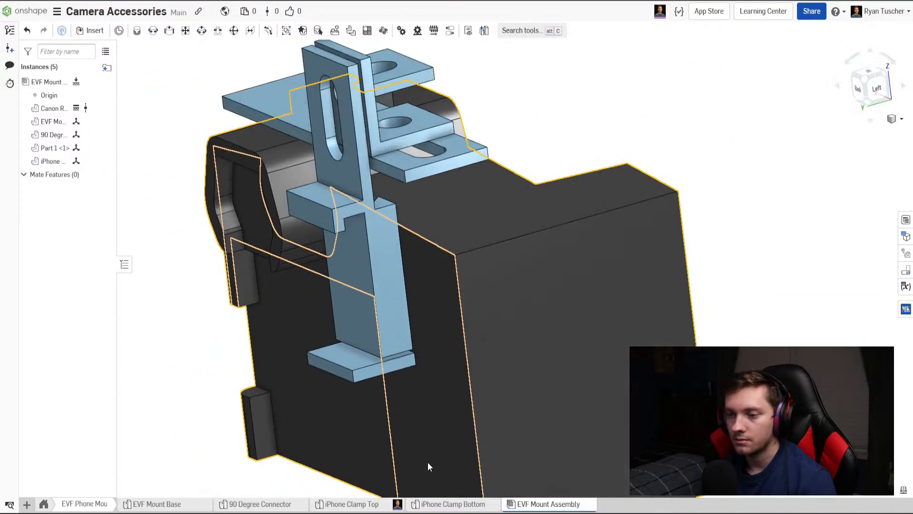
In the iPhone Clamp Bottom, sketch a full-width rectangle about 0.138 in deep on the base's upper face, along the edge opposite the rail.
{"action": "left_click", "coordinate": [481, 504]}
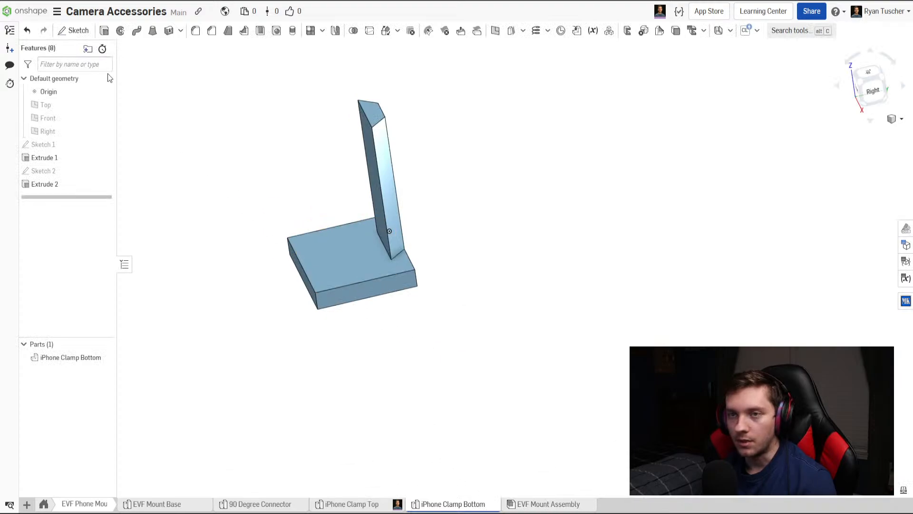
{"action": "key", "text": "shift+s"}
{"action": "left_click", "coordinate": [334, 263]}
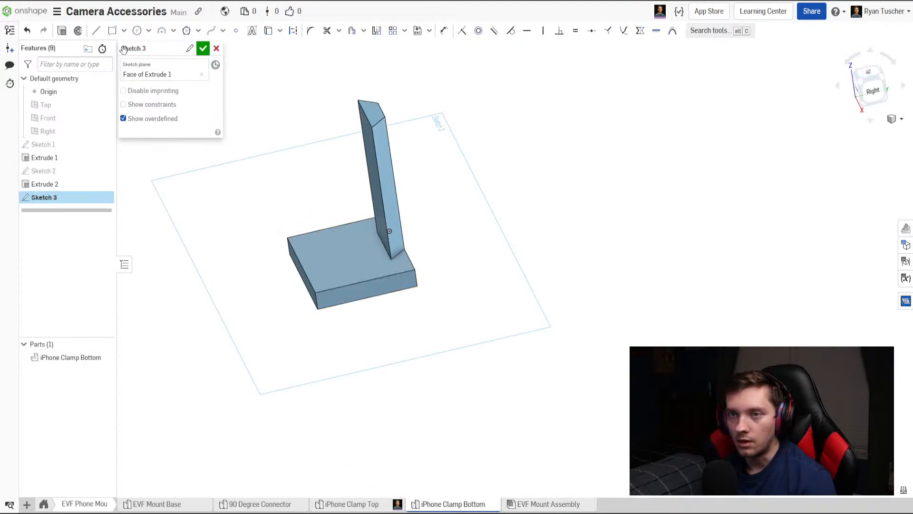
{"action": "key", "text": "n"}
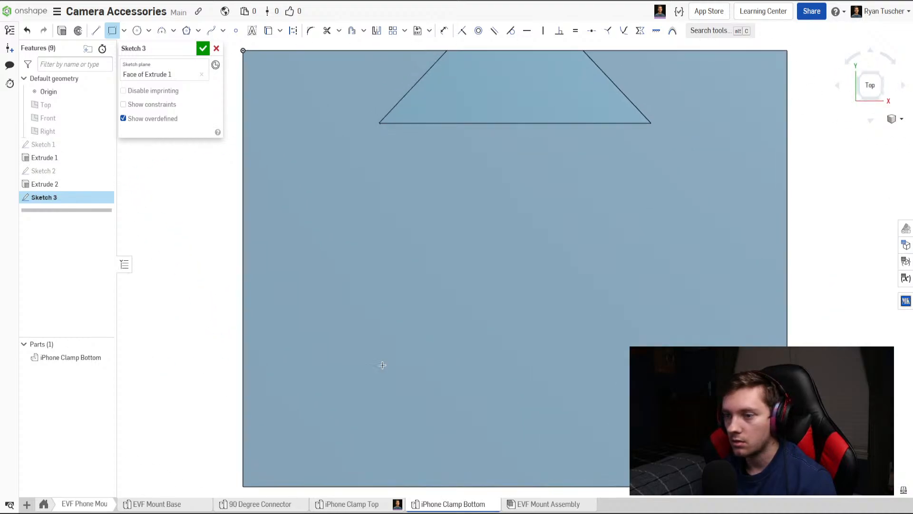
{"action": "scroll", "coordinate": [256, 444], "scroll_direction": "down", "scroll_amount": 5}
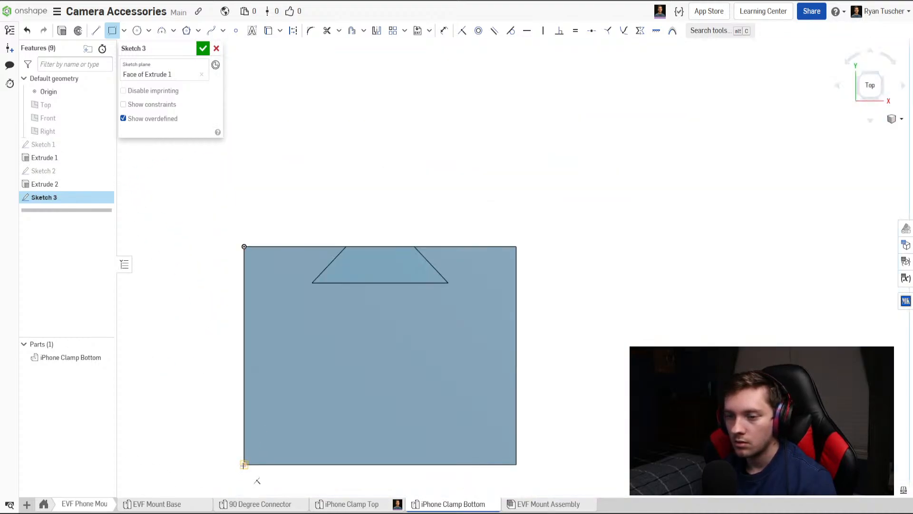
{"action": "left_click", "coordinate": [243, 465]}
{"action": "left_click", "coordinate": [516, 423]}
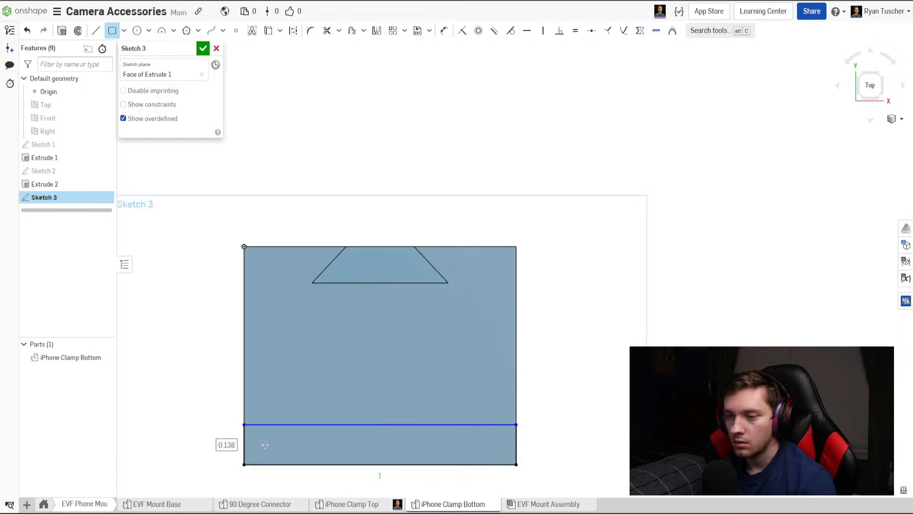
Set the rectangle's depth to 0.125 in and finish the sketch.
{"action": "type", "text": ".12"}
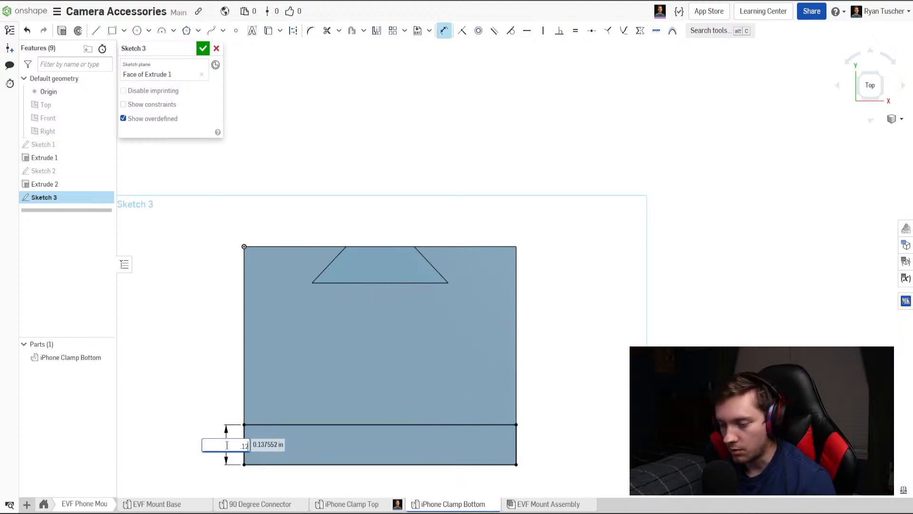
{"action": "type", "text": "5"}
{"action": "key", "text": "Return"}
{"action": "left_click", "coordinate": [207, 53]}
Extrude the strip along the base's edge upward by 0.125 in, adding it to the iPhone Clamp Bottom as a lip.
{"action": "right_click_drag", "start_coordinate": [377, 318], "coordinate": [344, 265]}
{"action": "left_click", "coordinate": [379, 505]}
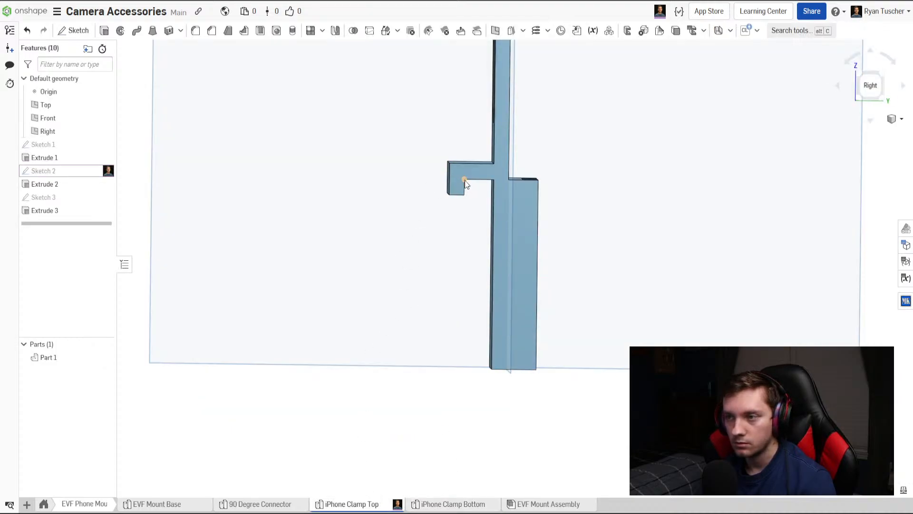
{"action": "left_click", "coordinate": [442, 506]}
{"action": "left_click", "coordinate": [104, 30]}
{"action": "left_click", "coordinate": [244, 375]}
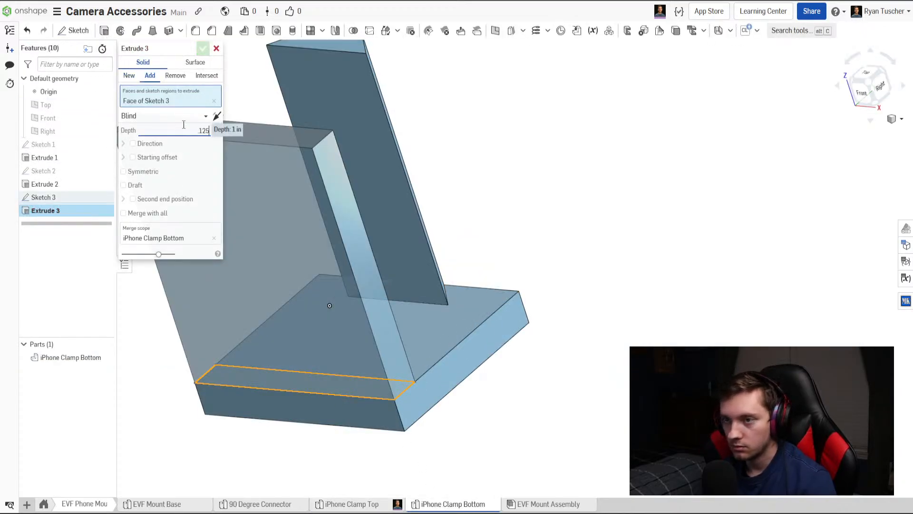
{"action": "type", "text": ".125"}
{"action": "key", "text": "Return"}
{"action": "left_click", "coordinate": [203, 49]}
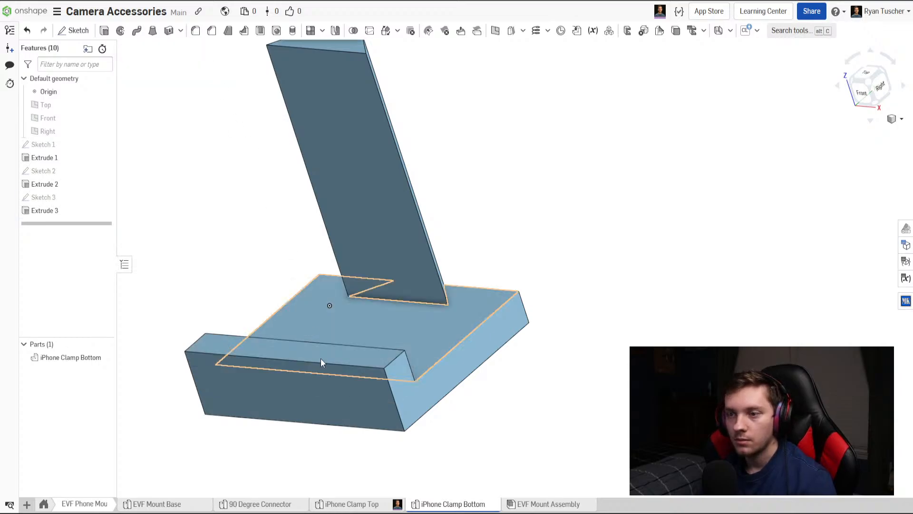
In the EVF Mount Assembly, move the iPhone Clamp Bottom straight down along its rail to open the clamp.
{"action": "left_click", "coordinate": [533, 505]}
{"action": "right_click_drag", "start_coordinate": [534, 399], "coordinate": [490, 387]}
{"action": "left_click", "coordinate": [389, 344]}
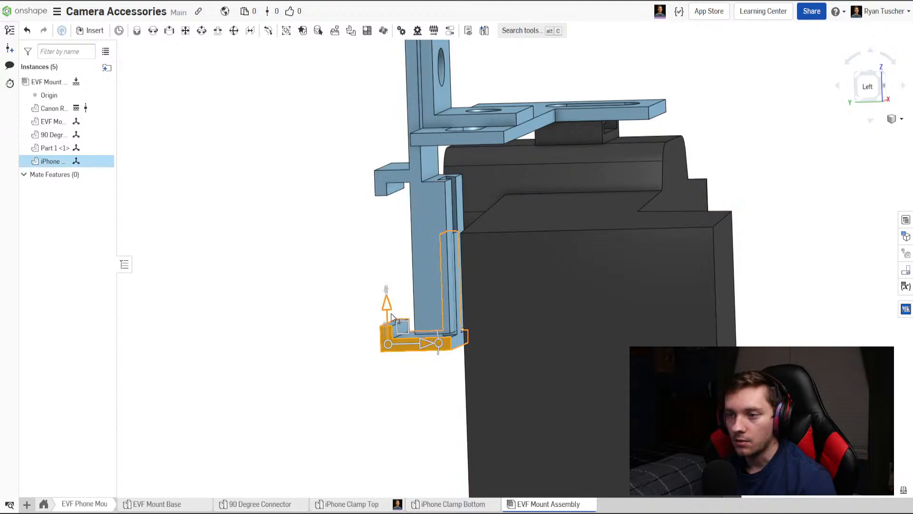
{"action": "left_click_drag", "start_coordinate": [387, 305], "coordinate": [386, 352]}
{"action": "left_click", "coordinate": [321, 298]}
Examine the opened phone clamp and how it sits beside the camera from the side and back.
{"action": "right_click_drag", "start_coordinate": [321, 294], "coordinate": [399, 343]}
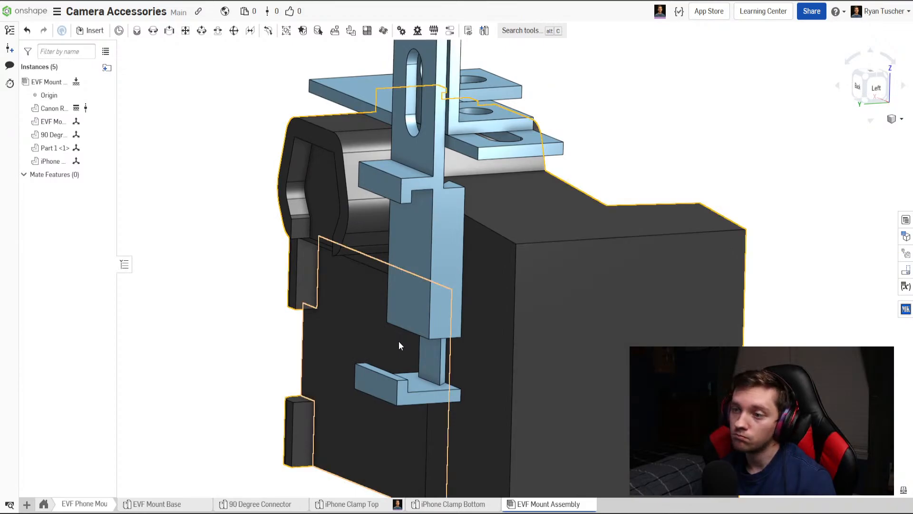
{"action": "right_click_drag", "start_coordinate": [397, 341], "coordinate": [399, 412]}
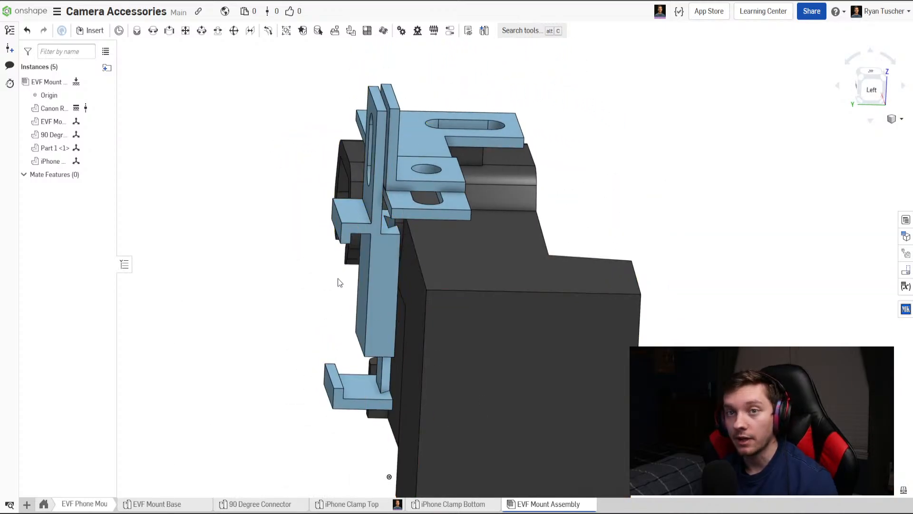
{"action": "right_click_drag", "start_coordinate": [338, 286], "coordinate": [743, 290]}
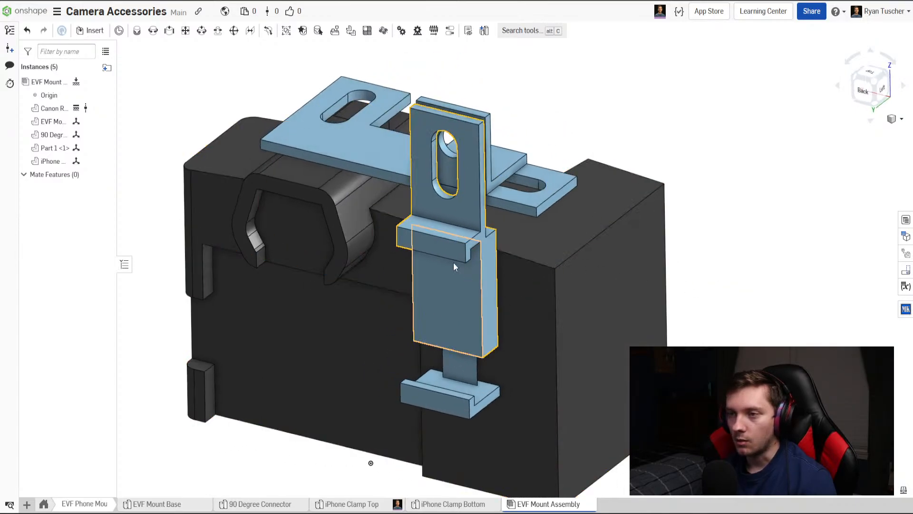
{"action": "right_click_drag", "start_coordinate": [552, 259], "coordinate": [526, 279]}
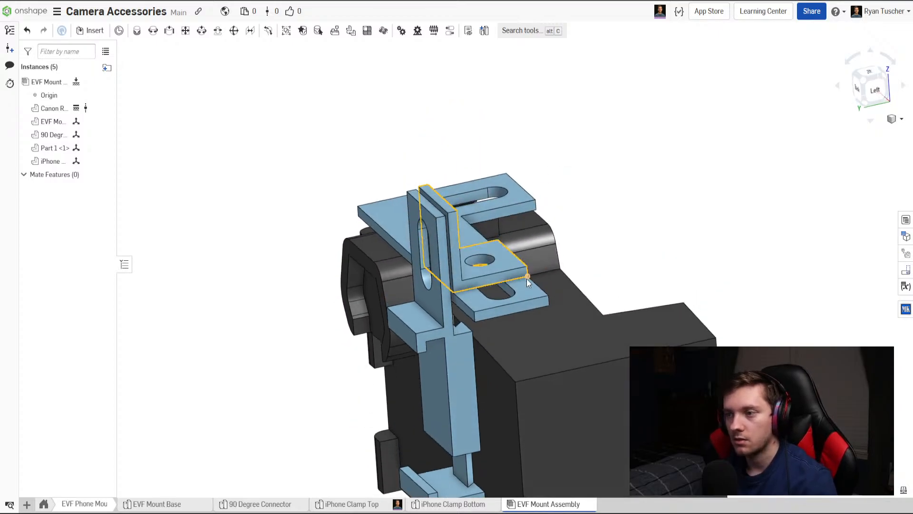
{"action": "mouse_move", "coordinate": [516, 332]}
{"action": "right_mouse_down"}
{"action": "mouse_move", "coordinate": [549, 370]}
{"action": "mouse_move", "coordinate": [564, 352]}
{"action": "mouse_move", "coordinate": [515, 371]}
{"action": "mouse_move", "coordinate": [504, 335]}
{"action": "right_mouse_up"}
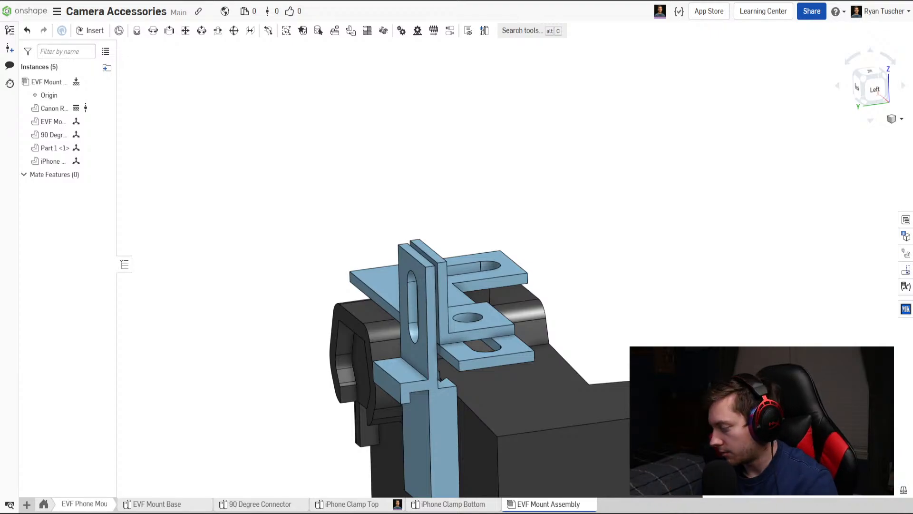
Examine the 90 degree connector and mount base up close, checking how their holes and slots line up above the camera.
{"action": "right_click_drag", "start_coordinate": [650, 356], "coordinate": [489, 298]}
{"action": "scroll", "coordinate": [481, 318], "scroll_direction": "down", "scroll_amount": 3}
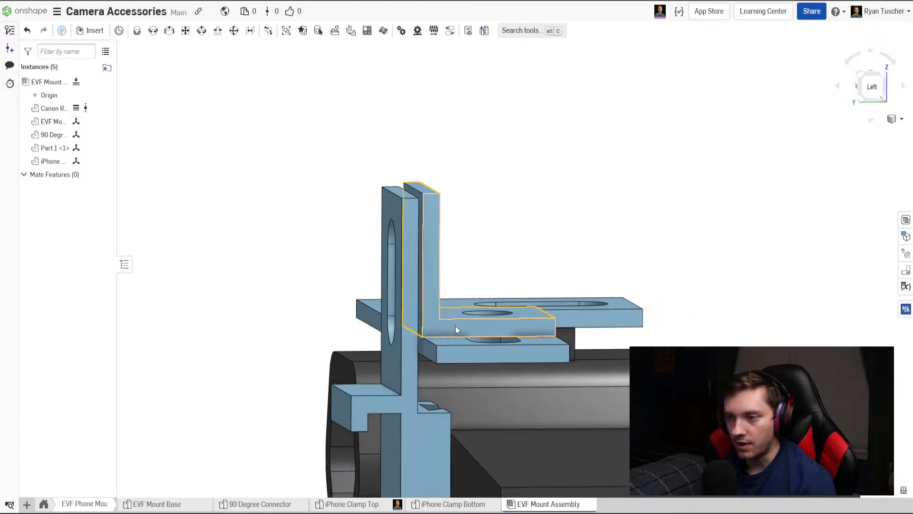
{"action": "right_click_drag", "start_coordinate": [455, 329], "coordinate": [472, 304]}
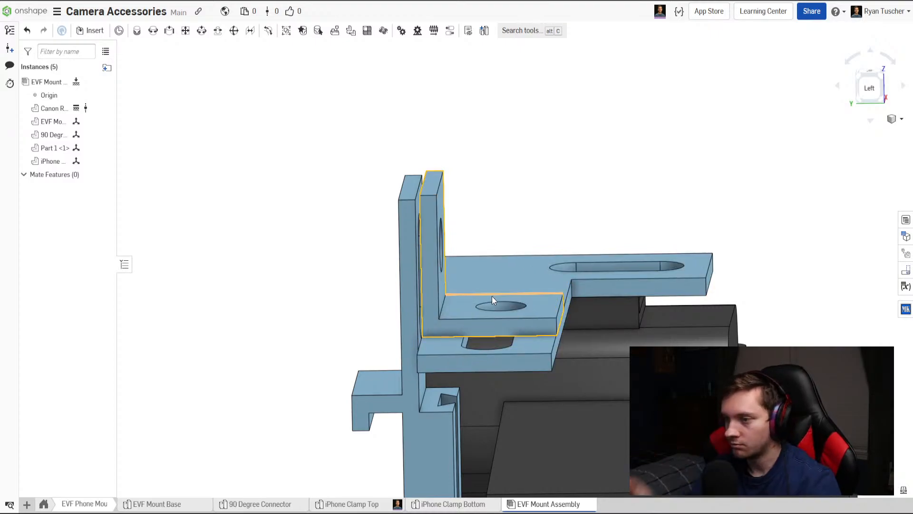
{"action": "scroll", "coordinate": [492, 300], "scroll_direction": "up", "scroll_amount": 4}
{"action": "right_click_drag", "start_coordinate": [490, 329], "coordinate": [487, 344]}
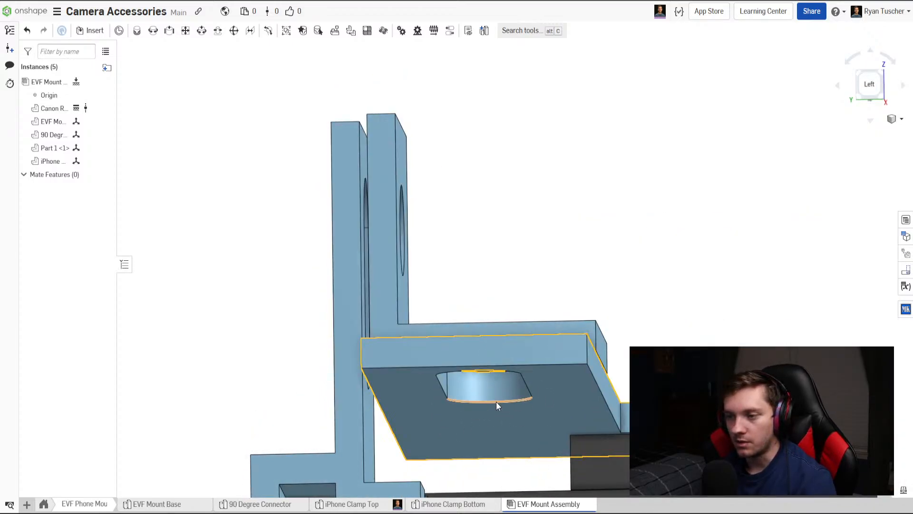
{"action": "right_click_drag", "start_coordinate": [496, 403], "coordinate": [381, 265]}
{"action": "scroll", "coordinate": [379, 315], "scroll_direction": "down", "scroll_amount": 3}
{"action": "scroll", "coordinate": [550, 295], "scroll_direction": "up", "scroll_amount": 4}
{"action": "right_click_drag", "start_coordinate": [551, 293], "coordinate": [564, 311]}
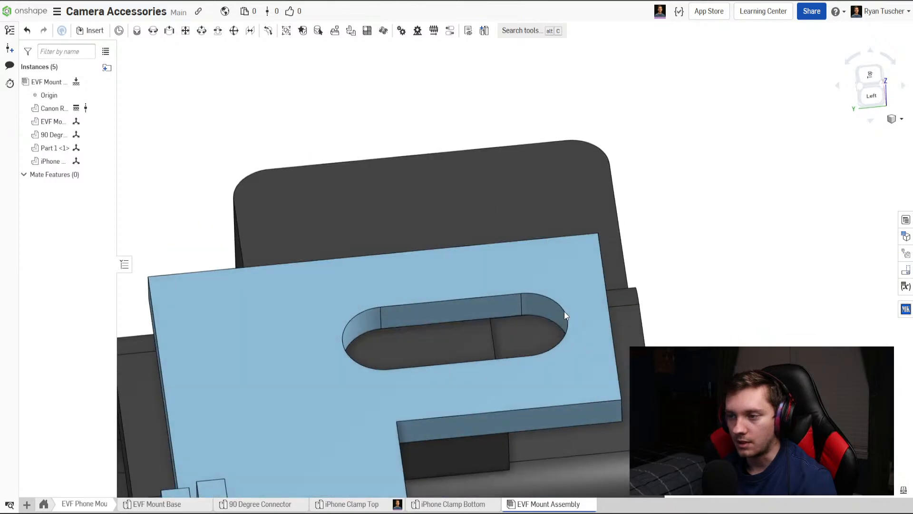
{"action": "scroll", "coordinate": [525, 321], "scroll_direction": "down", "scroll_amount": 4}
{"action": "scroll", "coordinate": [527, 312], "scroll_direction": "down", "scroll_amount": 5}
{"action": "scroll", "coordinate": [526, 313], "scroll_direction": "up", "scroll_amount": 5}
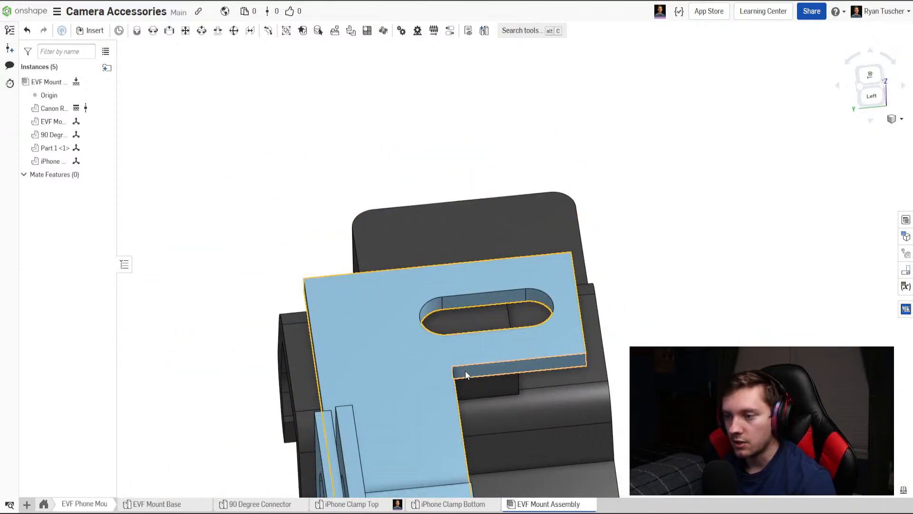
{"action": "middle_click_drag", "start_coordinate": [465, 372], "coordinate": [505, 255]}
{"action": "scroll", "coordinate": [505, 256], "scroll_direction": "down", "scroll_amount": 1}
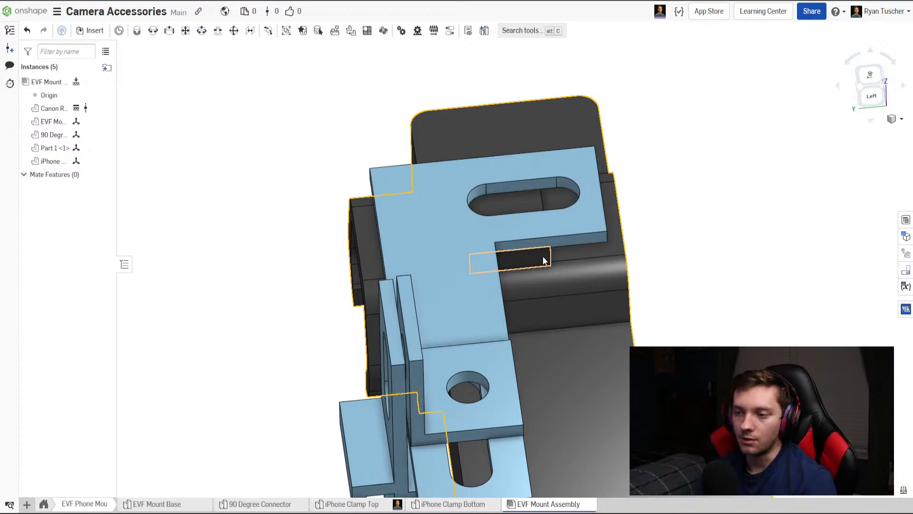
{"action": "right_click_drag", "start_coordinate": [543, 256], "coordinate": [533, 325]}
{"action": "middle_click_drag", "start_coordinate": [533, 324], "coordinate": [544, 189]}
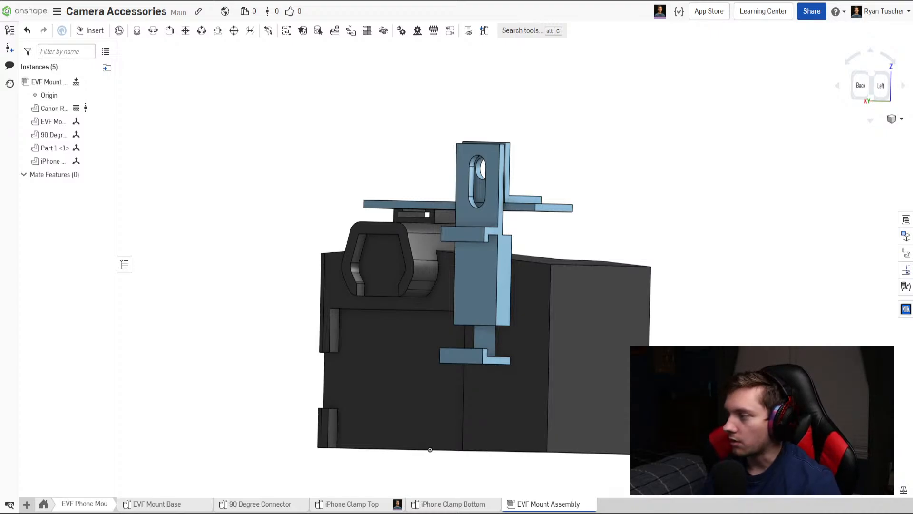
Examine the complete phone mount on the camera from the back, side and above, checking the clamp's position.
{"action": "right_click_drag", "start_coordinate": [452, 288], "coordinate": [489, 315]}
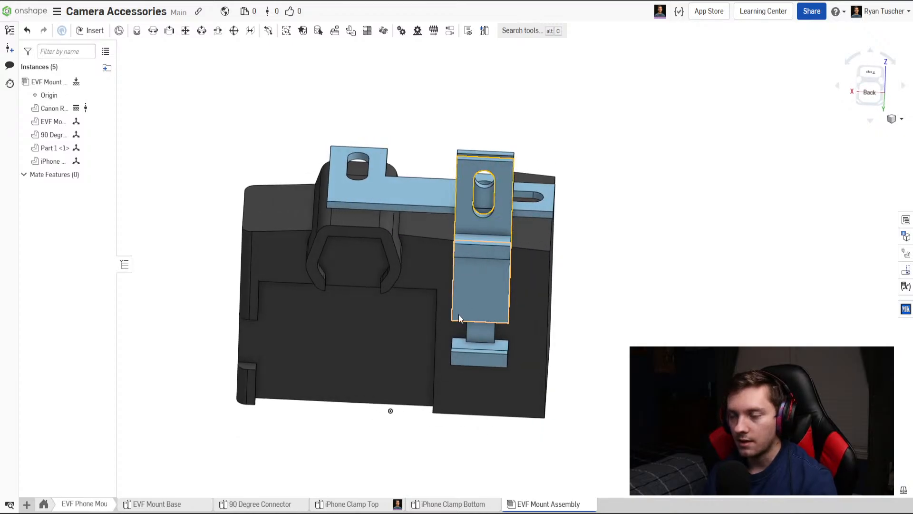
{"action": "scroll", "coordinate": [466, 176], "scroll_direction": "up", "scroll_amount": 5}
{"action": "scroll", "coordinate": [466, 176], "scroll_direction": "down", "scroll_amount": 3}
{"action": "right_click_drag", "start_coordinate": [438, 173], "coordinate": [403, 207]}
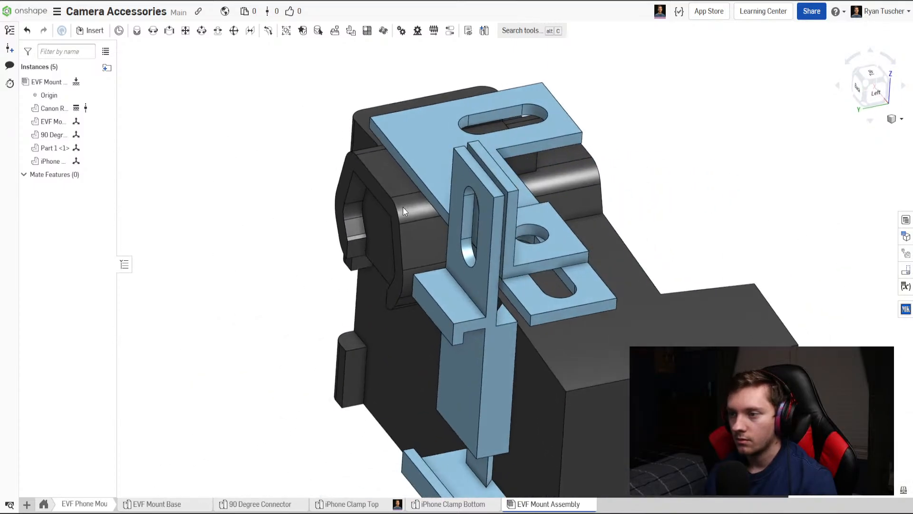
{"action": "right_click_drag", "start_coordinate": [500, 246], "coordinate": [494, 246]}
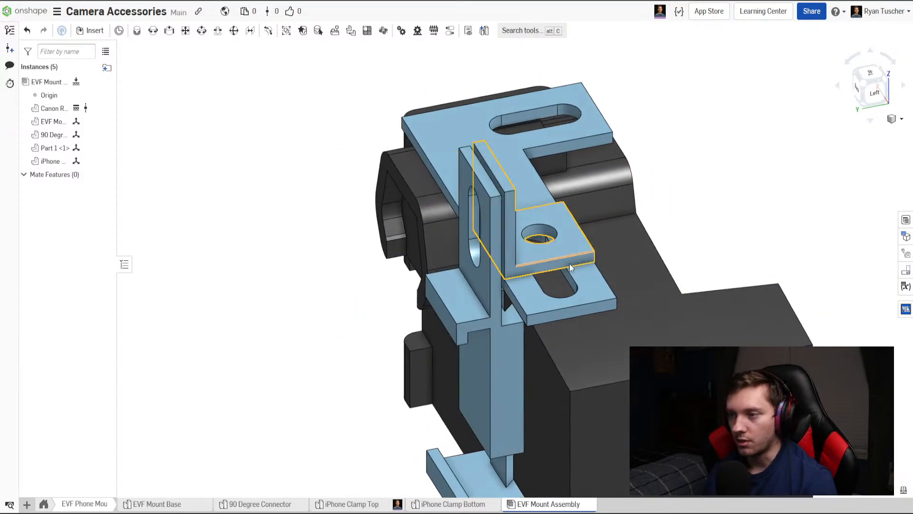
{"action": "right_click_drag", "start_coordinate": [570, 264], "coordinate": [588, 250]}
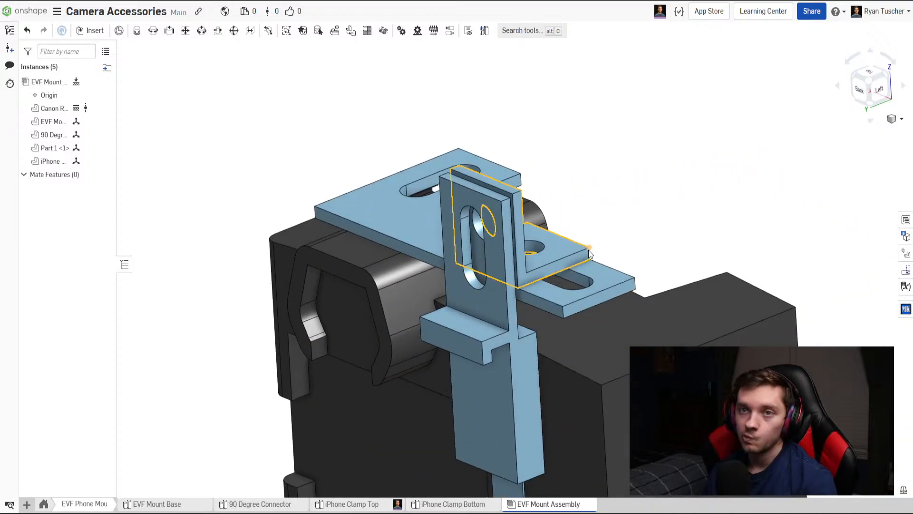
{"action": "right_click_drag", "start_coordinate": [571, 257], "coordinate": [589, 200]}
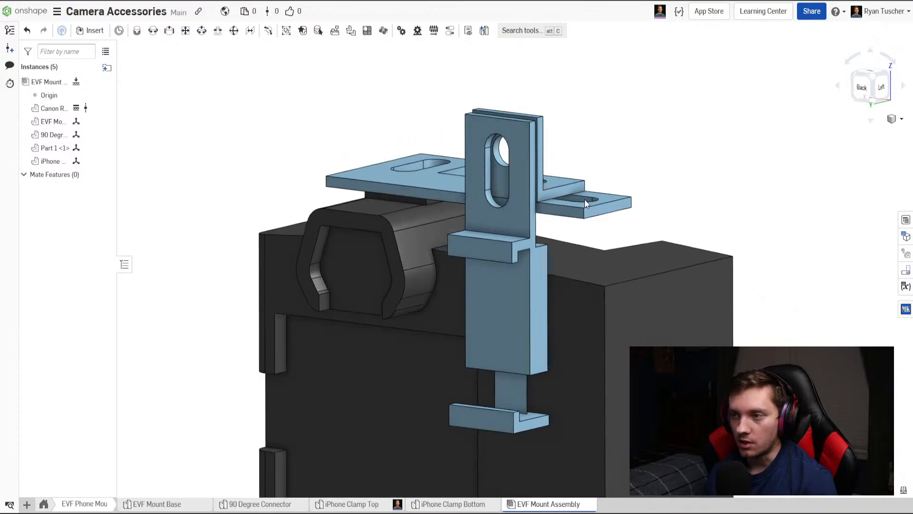
{"action": "middle_click_drag", "start_coordinate": [589, 200], "coordinate": [575, 167]}
{"action": "scroll", "coordinate": [574, 168], "scroll_direction": "down", "scroll_amount": 2}
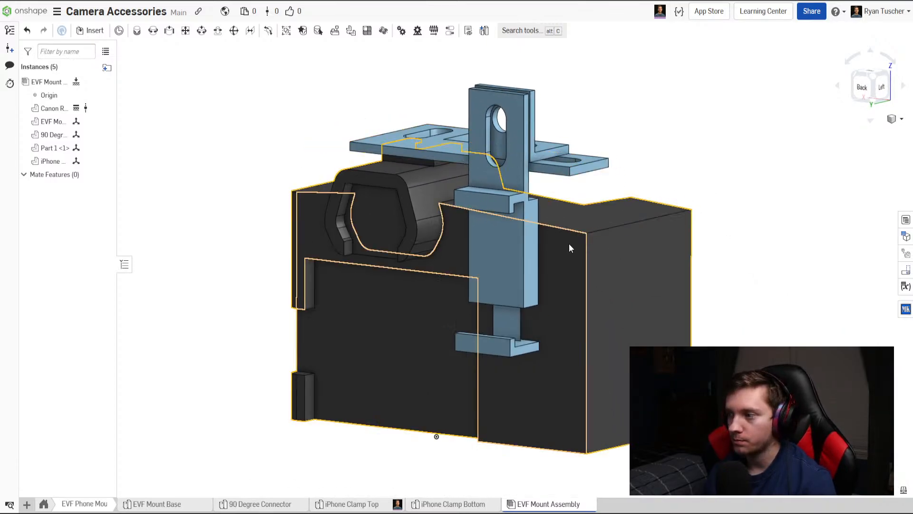
{"action": "mouse_move", "coordinate": [569, 243]}
{"action": "right_mouse_down"}
{"action": "mouse_move", "coordinate": [593, 243]}
{"action": "mouse_move", "coordinate": [564, 256]}
{"action": "right_mouse_up"}
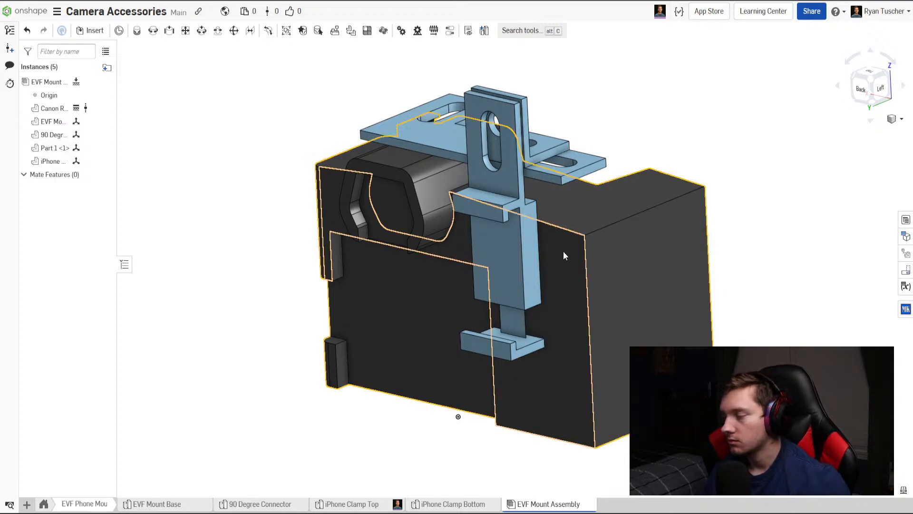
{"action": "right_click_drag", "start_coordinate": [564, 257], "coordinate": [484, 272]}
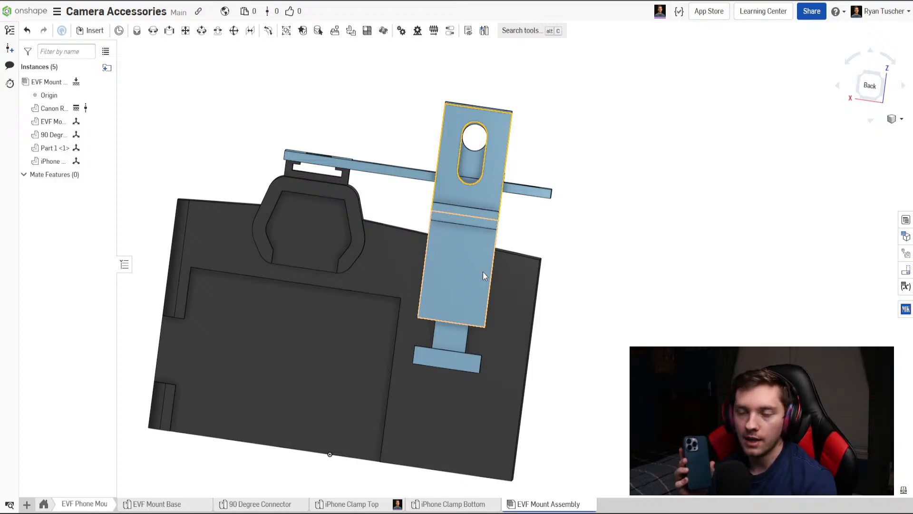
{"action": "right_click_drag", "start_coordinate": [572, 259], "coordinate": [646, 284]}
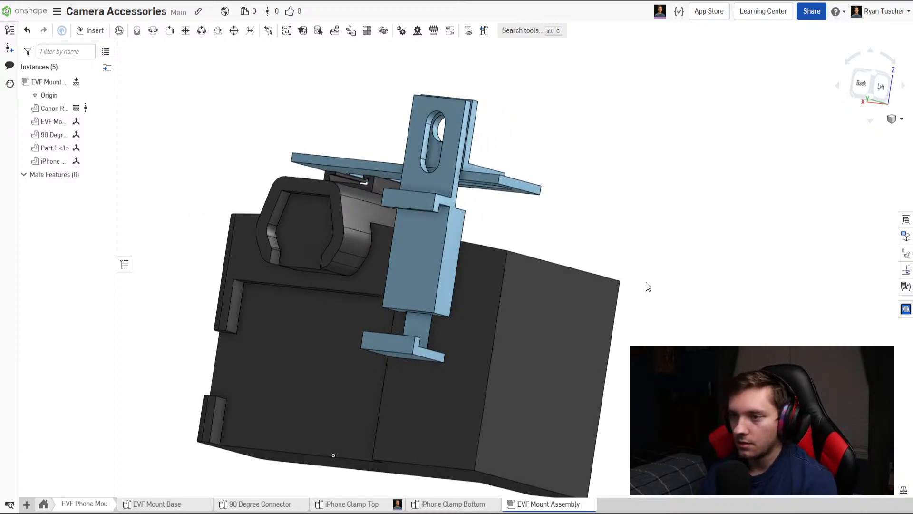
{"action": "right_click_drag", "start_coordinate": [628, 280], "coordinate": [650, 301]}
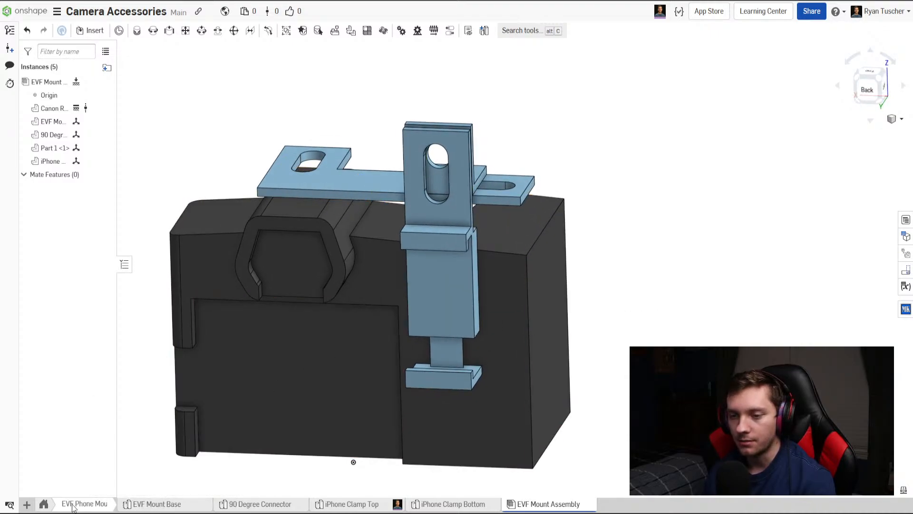
View the Spinning Shoe Base part in the Spinning Shoe folder and return to the EVF Phone Mount folder.
{"action": "left_click", "coordinate": [47, 507]}
{"action": "left_click", "coordinate": [114, 507]}
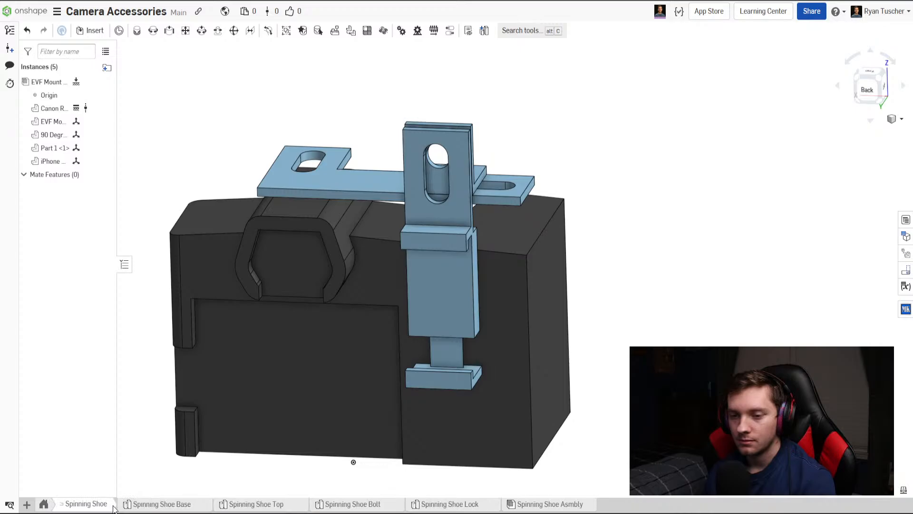
{"action": "left_click", "coordinate": [161, 504]}
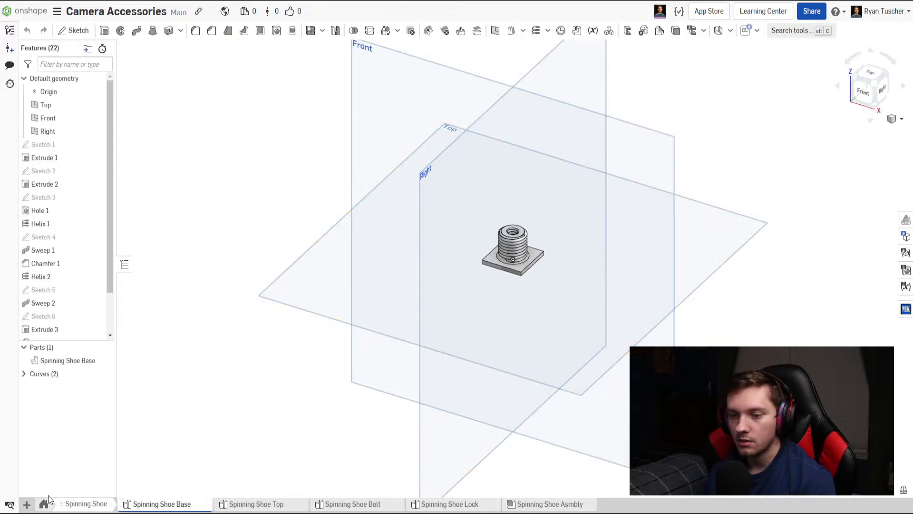
{"action": "left_click", "coordinate": [48, 499]}
{"action": "left_click", "coordinate": [200, 504]}
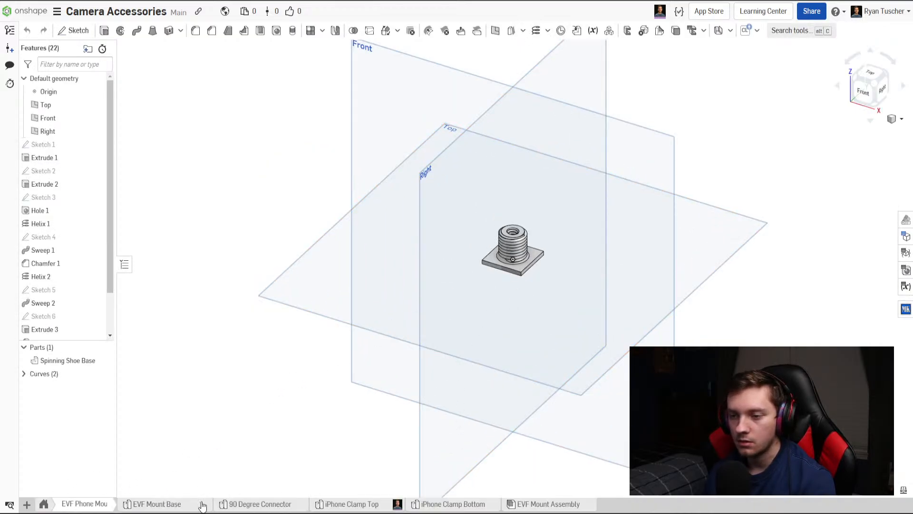
Insert the Spinning Shoe Base into the EVF Mount Assembly, placing it beside the camera.
{"action": "left_click", "coordinate": [515, 504]}
{"action": "left_click", "coordinate": [91, 31]}
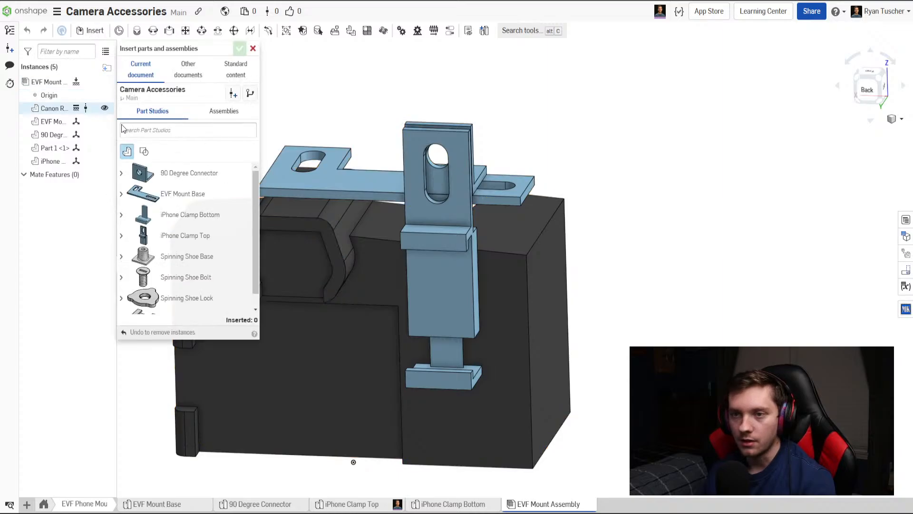
{"action": "left_click", "coordinate": [180, 257]}
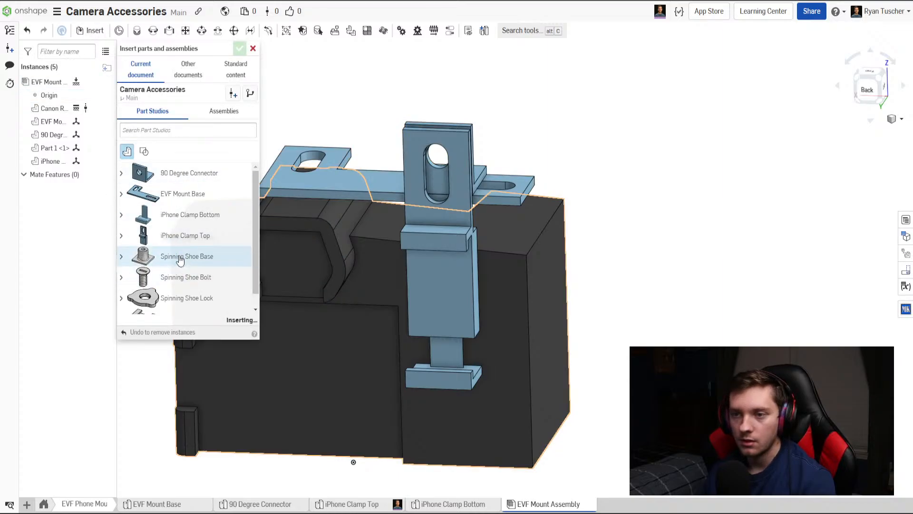
{"action": "left_click", "coordinate": [600, 212]}
{"action": "left_click", "coordinate": [239, 48]}
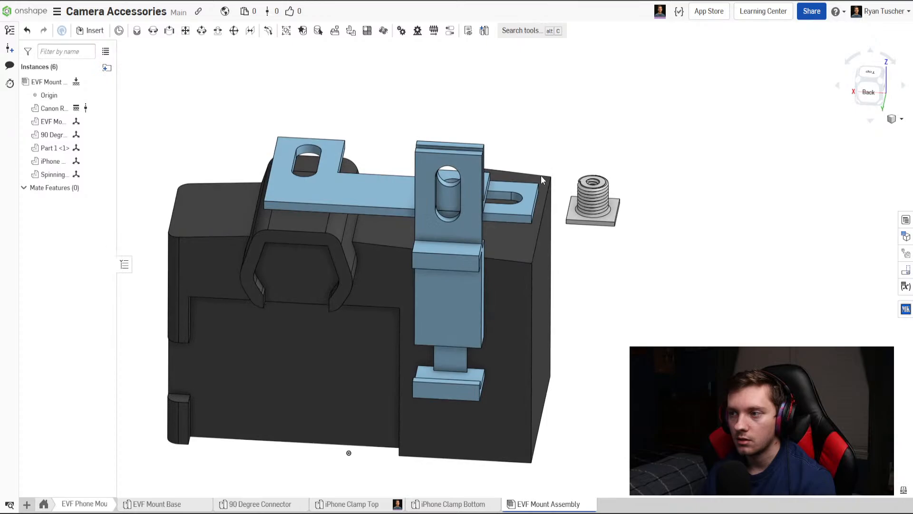
Move the Spinning Shoe Base horizontally until it lines up with the mount base's slot above the camera's hot shoe.
{"action": "left_click", "coordinate": [871, 75]}
{"action": "left_click", "coordinate": [193, 369]}
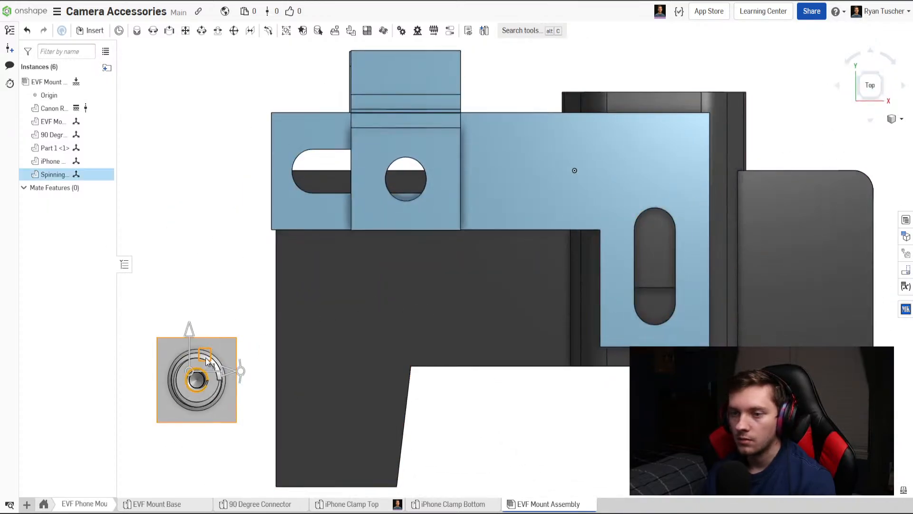
{"action": "left_click_drag", "start_coordinate": [206, 360], "coordinate": [651, 278]}
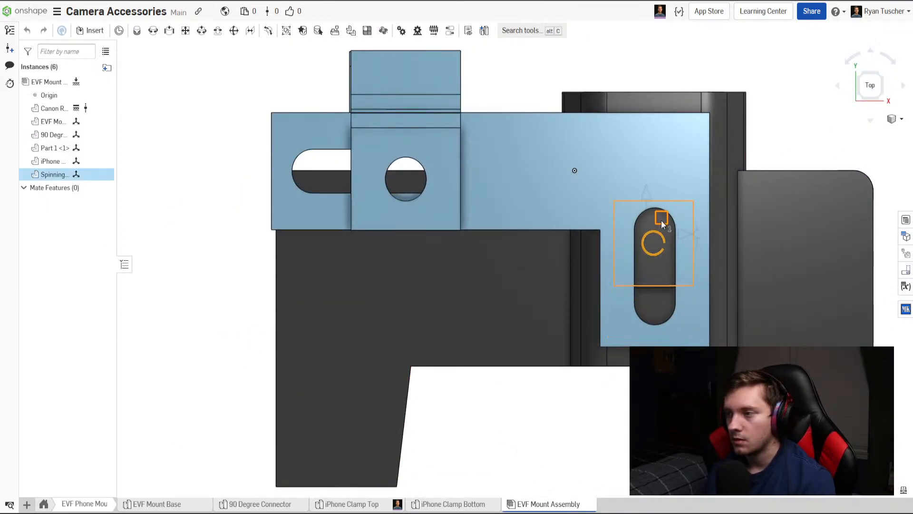
{"action": "right_click_drag", "start_coordinate": [712, 239], "coordinate": [666, 233]}
Raise the Spinning Shoe Base about 0.825 in so its square plate sits in the hot shoe and its thread passes through the slot.
{"action": "left_click", "coordinate": [695, 147]}
{"action": "left_click_drag", "start_coordinate": [697, 145], "coordinate": [704, 111]}
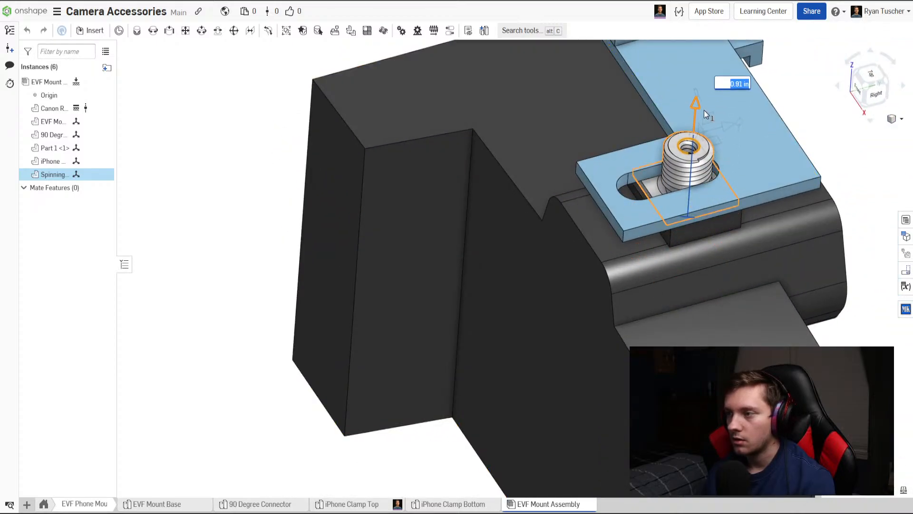
{"action": "right_click_drag", "start_coordinate": [756, 209], "coordinate": [654, 234]}
{"action": "left_click", "coordinate": [865, 93]}
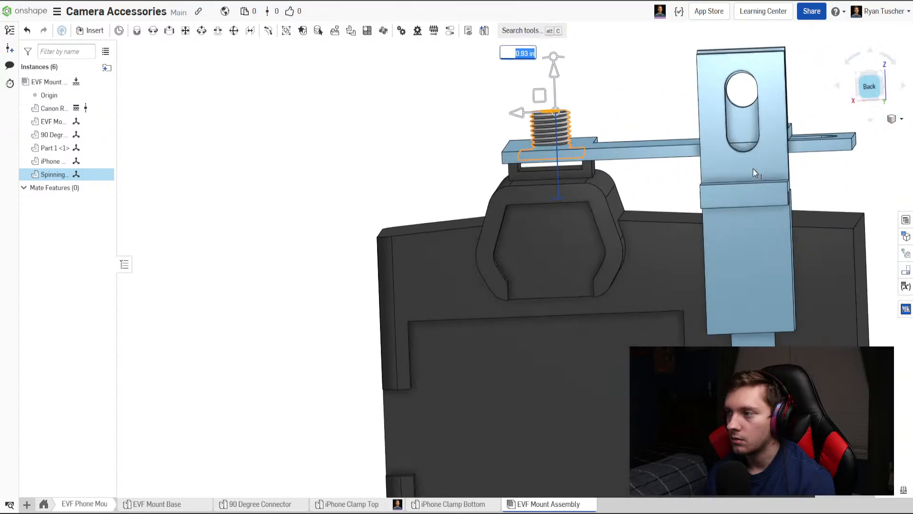
{"action": "scroll", "coordinate": [502, 211], "scroll_direction": "up", "scroll_amount": 5}
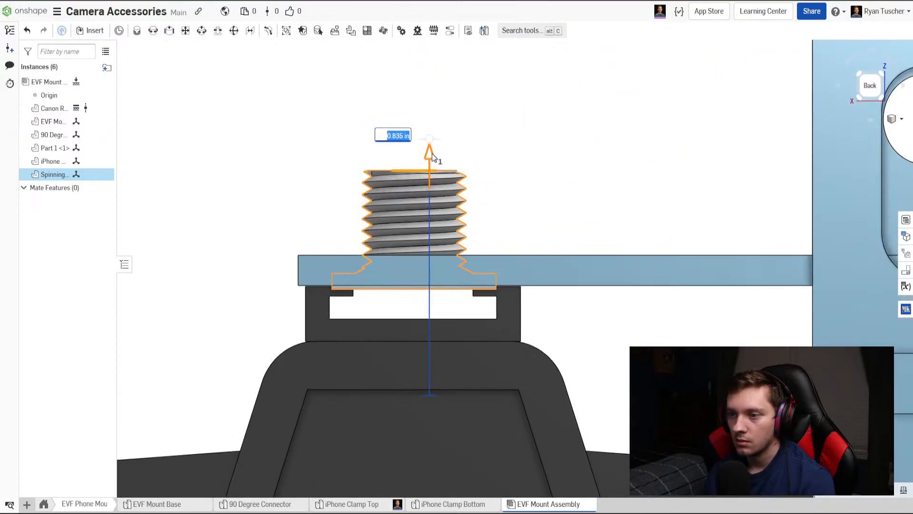
{"action": "left_click_drag", "start_coordinate": [432, 154], "coordinate": [433, 155]}
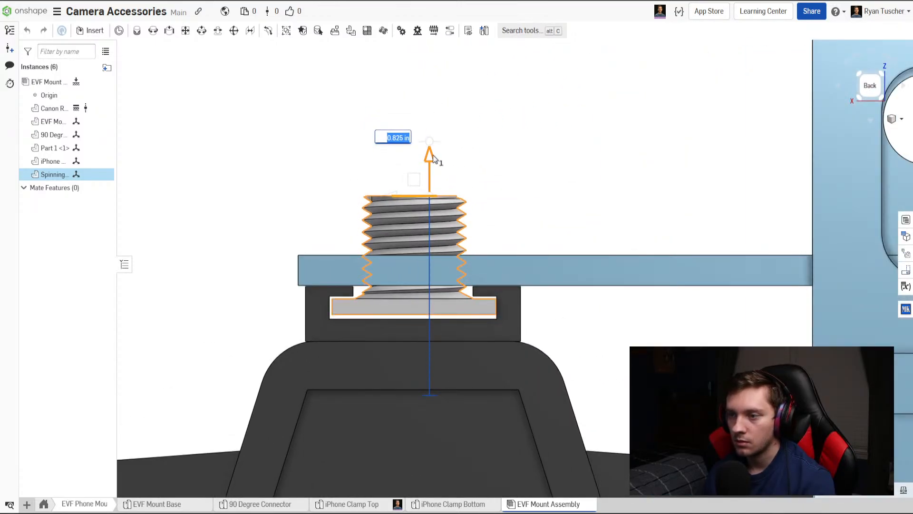
{"action": "right_click_drag", "start_coordinate": [509, 170], "coordinate": [512, 196]}
{"action": "scroll", "coordinate": [469, 206], "scroll_direction": "down", "scroll_amount": 3}
{"action": "left_click", "coordinate": [501, 87]}
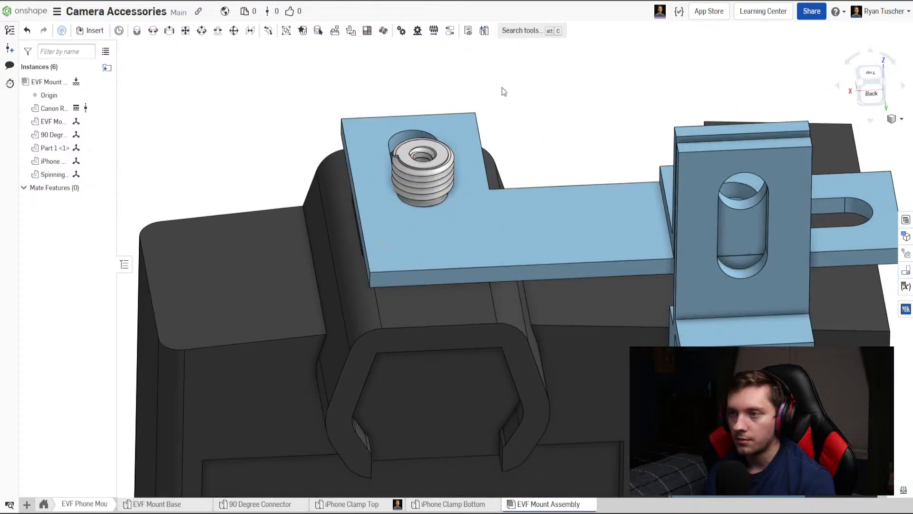
Examine how the Spinning Shoe Base sits in the mount base's slot from above and from the back.
{"action": "right_click_drag", "start_coordinate": [443, 159], "coordinate": [447, 209]}
{"action": "middle_click_drag", "start_coordinate": [444, 157], "coordinate": [446, 209]}
{"action": "scroll", "coordinate": [440, 202], "scroll_direction": "up", "scroll_amount": 3}
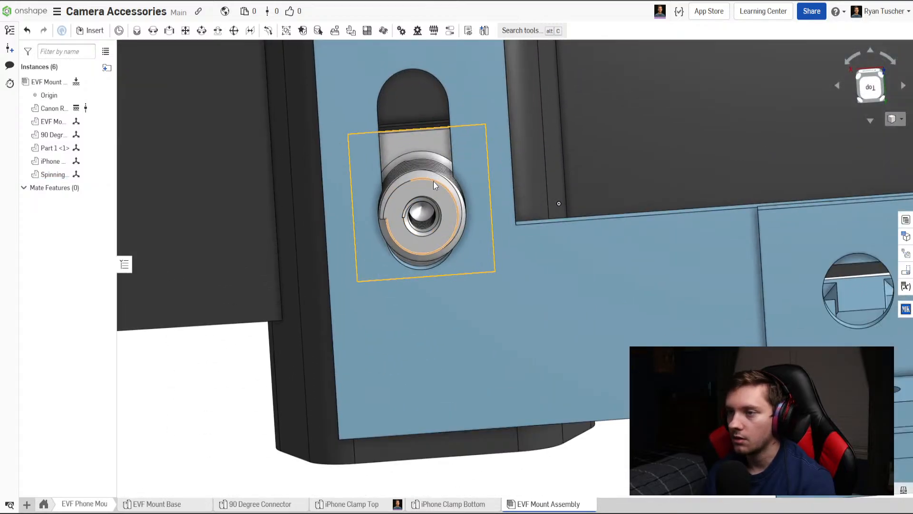
{"action": "scroll", "coordinate": [481, 205], "scroll_direction": "down", "scroll_amount": 2}
{"action": "scroll", "coordinate": [480, 176], "scroll_direction": "down", "scroll_amount": 5}
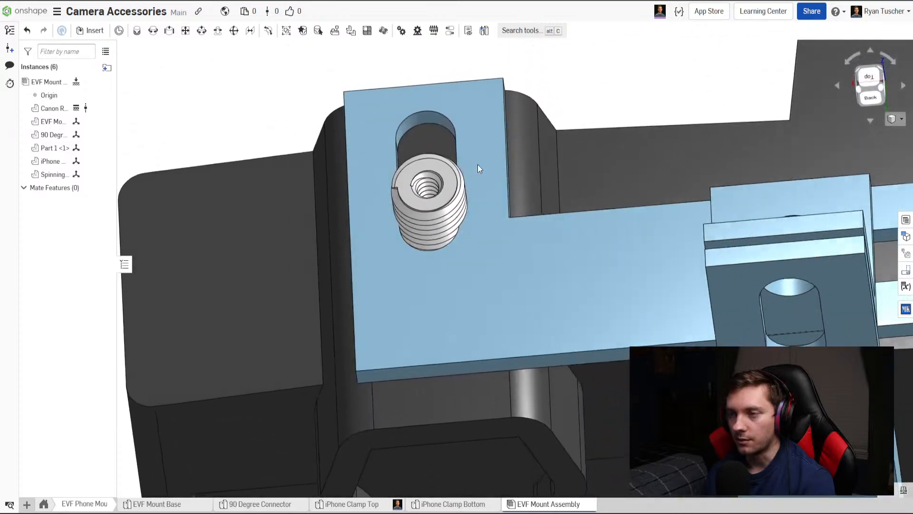
{"action": "right_click_drag", "start_coordinate": [482, 162], "coordinate": [509, 232]}
{"action": "scroll", "coordinate": [478, 191], "scroll_direction": "down", "scroll_amount": 3}
Insert the Spinning Shoe Lock into the assembly, placing it in the free space beside the mount.
{"action": "left_click", "coordinate": [90, 31]}
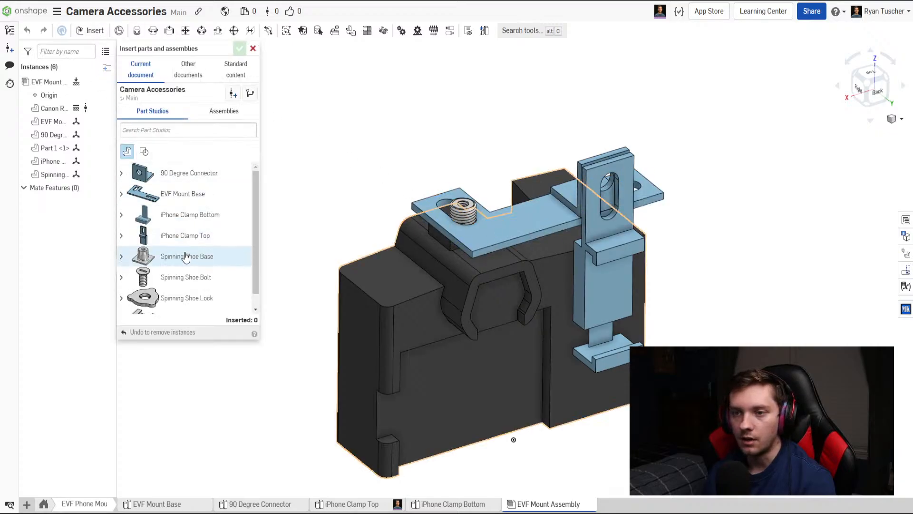
{"action": "scroll", "coordinate": [186, 257], "scroll_direction": "down", "scroll_amount": 2}
{"action": "left_click", "coordinate": [186, 283]}
{"action": "left_click", "coordinate": [318, 163]}
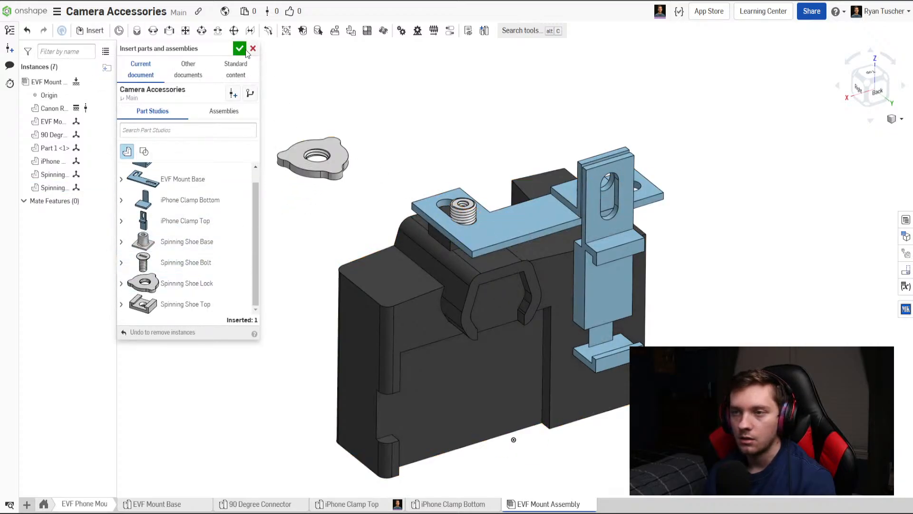
{"action": "key", "text": "Escape"}
Move the Spinning Shoe Lock onto the base's threaded post so it rests on the mount base plate.
{"action": "scroll", "coordinate": [473, 222], "scroll_direction": "up", "scroll_amount": 5}
{"action": "middle_click_drag", "start_coordinate": [473, 206], "coordinate": [514, 274]}
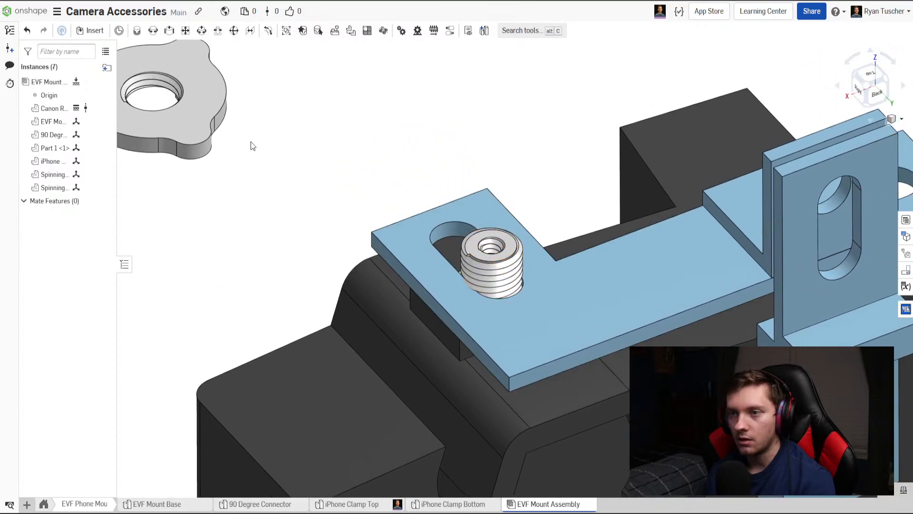
{"action": "left_click", "coordinate": [179, 101]}
{"action": "left_click_drag", "start_coordinate": [151, 118], "coordinate": [484, 302]}
{"action": "left_click_drag", "start_coordinate": [494, 261], "coordinate": [494, 241]}
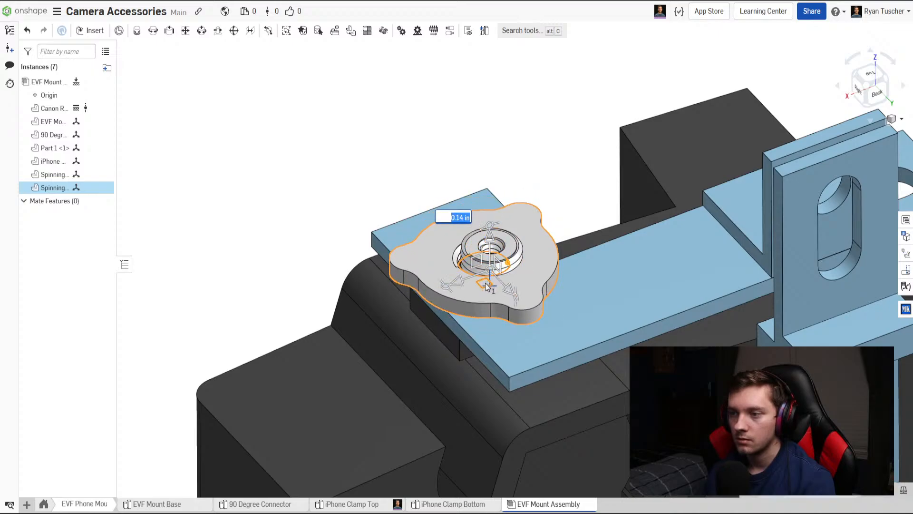
{"action": "left_click_drag", "start_coordinate": [486, 284], "coordinate": [495, 284]}
Examine the lock, shoe base and mount plate from the back and left side, checking how they clamp onto the hot shoe.
{"action": "right_click_drag", "start_coordinate": [565, 210], "coordinate": [562, 184]}
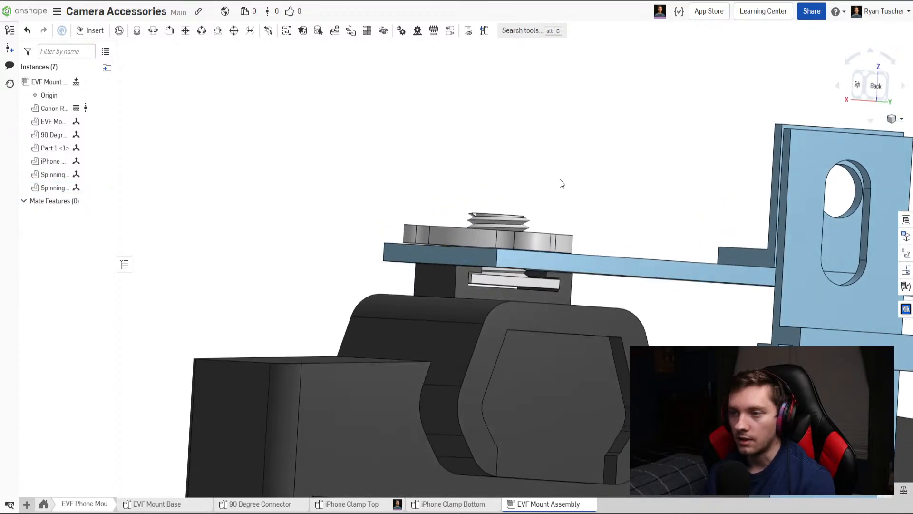
{"action": "scroll", "coordinate": [521, 235], "scroll_direction": "down", "scroll_amount": 5}
{"action": "right_click_drag", "start_coordinate": [589, 256], "coordinate": [497, 269]}
{"action": "middle_click_drag", "start_coordinate": [659, 262], "coordinate": [600, 251]}
{"action": "scroll", "coordinate": [600, 251], "scroll_direction": "up", "scroll_amount": 3}
{"action": "right_click_drag", "start_coordinate": [599, 251], "coordinate": [625, 244]}
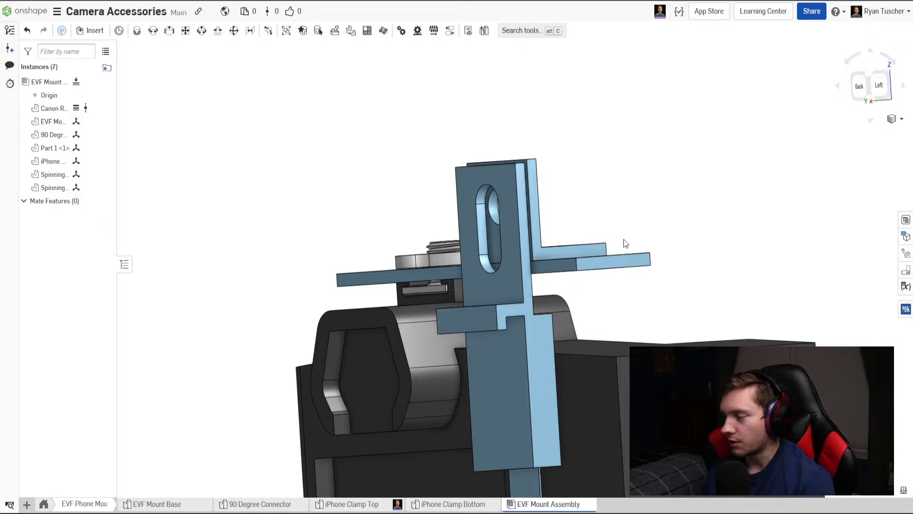
{"action": "mouse_move", "coordinate": [625, 243]}
{"action": "right_mouse_down"}
{"action": "mouse_move", "coordinate": [587, 236]}
{"action": "mouse_move", "coordinate": [616, 235]}
{"action": "mouse_move", "coordinate": [534, 233]}
{"action": "mouse_move", "coordinate": [554, 251]}
{"action": "mouse_move", "coordinate": [616, 228]}
{"action": "mouse_move", "coordinate": [638, 250]}
{"action": "right_mouse_up"}
{"action": "scroll", "coordinate": [555, 251], "scroll_direction": "down", "scroll_amount": 5}
Examine the camera and phone mount from the back and underneath.
{"action": "scroll", "coordinate": [528, 389], "scroll_direction": "up", "scroll_amount": 5}
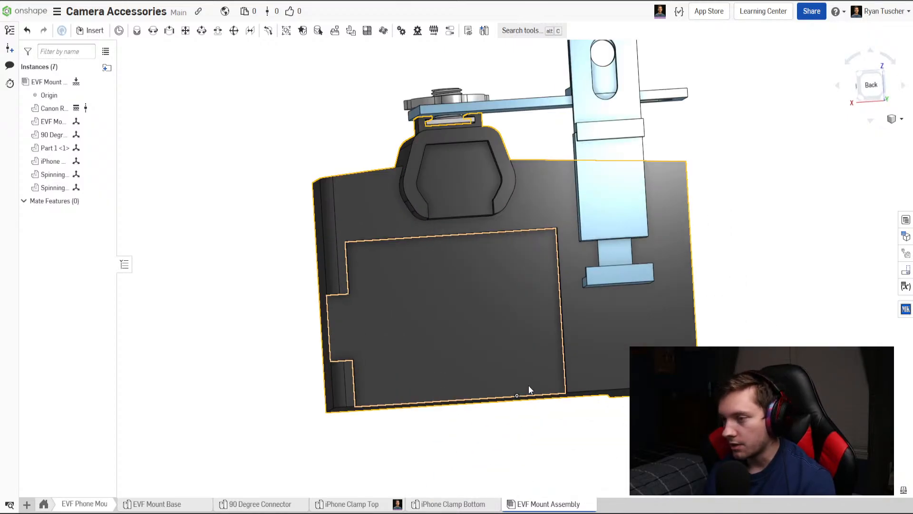
{"action": "scroll", "coordinate": [529, 389], "scroll_direction": "up", "scroll_amount": 3}
{"action": "right_click_drag", "start_coordinate": [520, 401], "coordinate": [503, 415]}
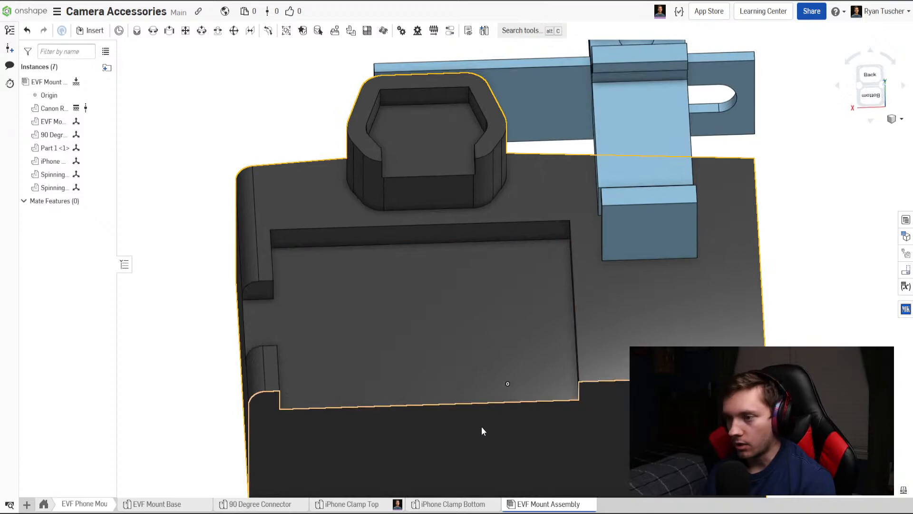
{"action": "scroll", "coordinate": [482, 431], "scroll_direction": "down", "scroll_amount": 2}
{"action": "scroll", "coordinate": [454, 338], "scroll_direction": "down", "scroll_amount": 3}
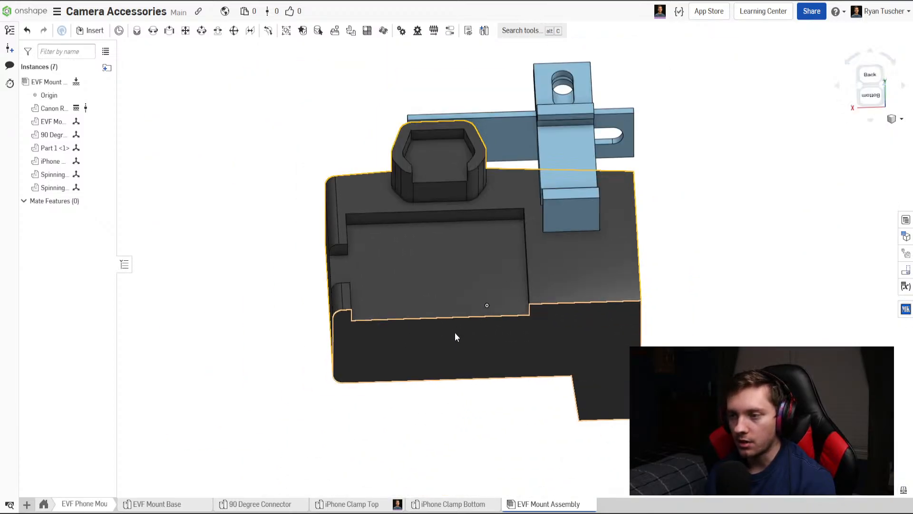
{"action": "right_click_drag", "start_coordinate": [455, 335], "coordinate": [458, 330]}
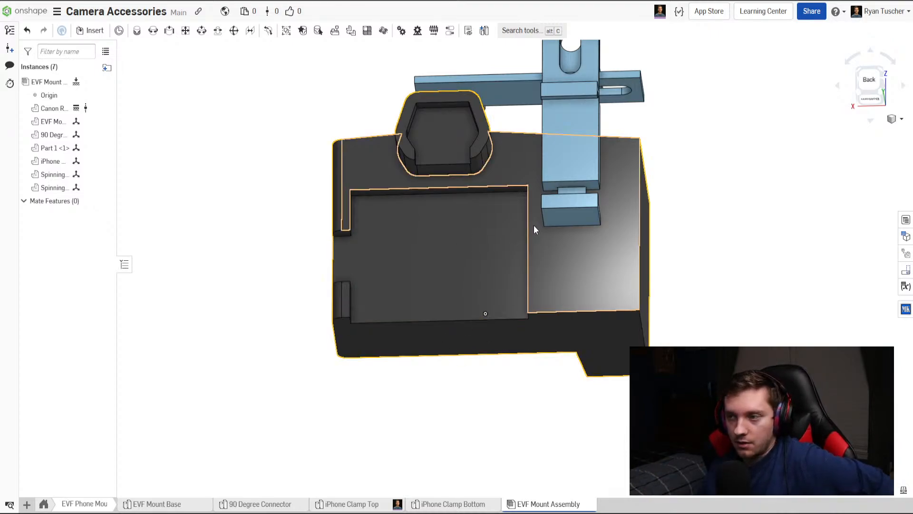
Examine the complete assembly from behind and above, checking the phone clamp and the 90 degree connector.
{"action": "right_click_drag", "start_coordinate": [534, 226], "coordinate": [495, 313]}
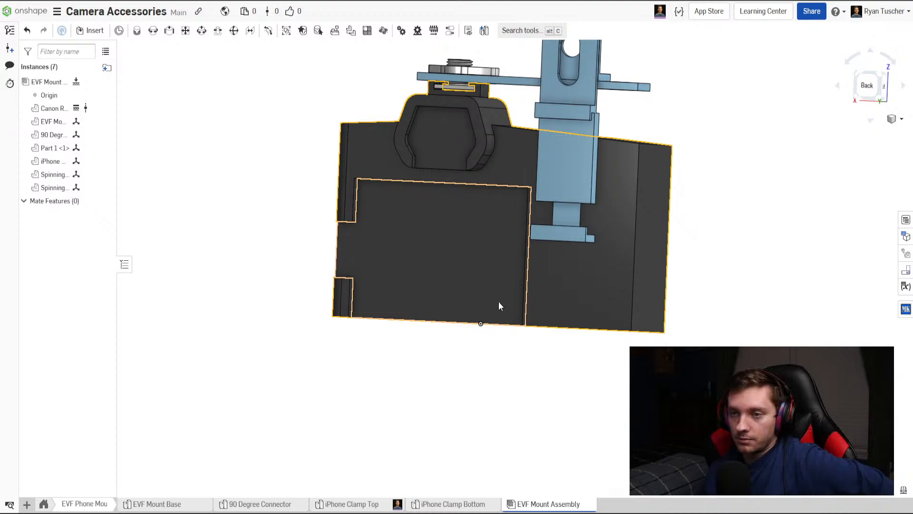
{"action": "right_click_drag", "start_coordinate": [499, 306], "coordinate": [510, 430]}
{"action": "right_click_drag", "start_coordinate": [594, 315], "coordinate": [590, 177]}
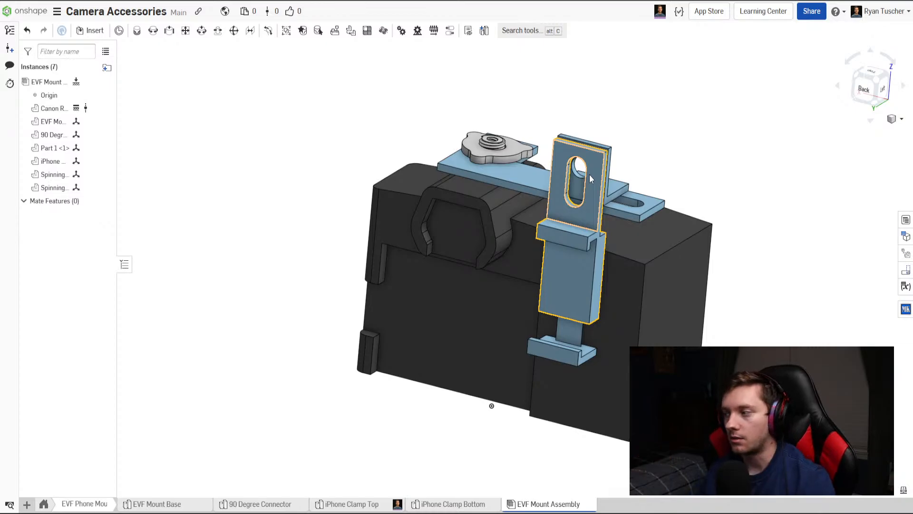
{"action": "right_click_drag", "start_coordinate": [547, 192], "coordinate": [497, 198]}
{"action": "scroll", "coordinate": [461, 172], "scroll_direction": "up", "scroll_amount": 4}
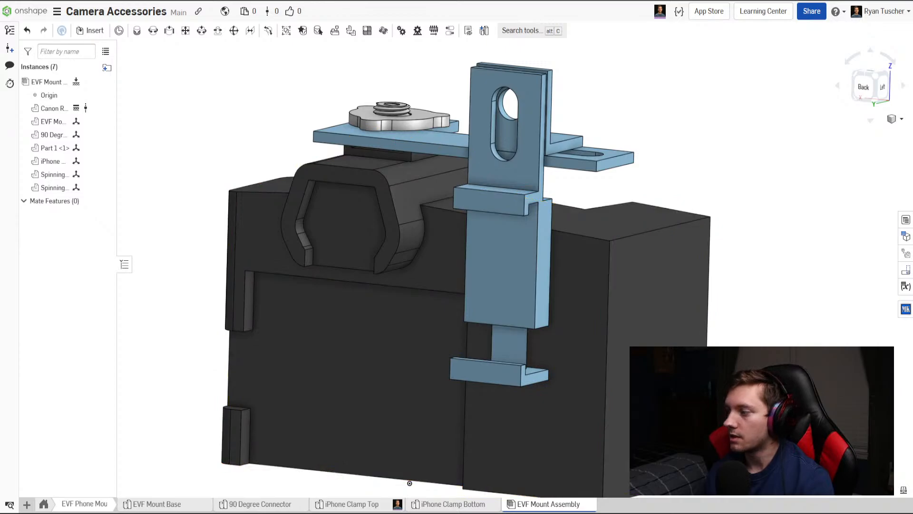
Rename the part in the iPhone Clamp Top studio as iPhone Clamp Top.
{"action": "left_click", "coordinate": [372, 505]}
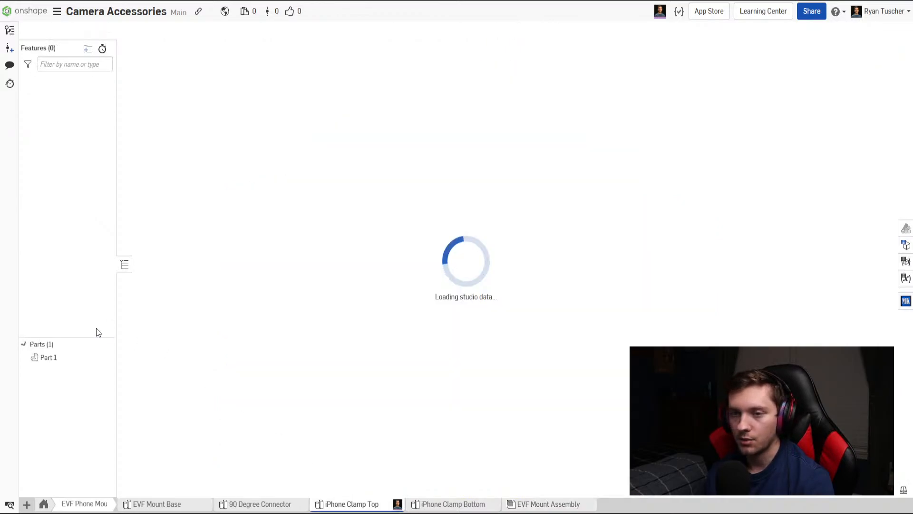
{"action": "left_click", "coordinate": [67, 356]}
{"action": "right_click", "coordinate": [68, 358]}
{"action": "left_click", "coordinate": [95, 369]}
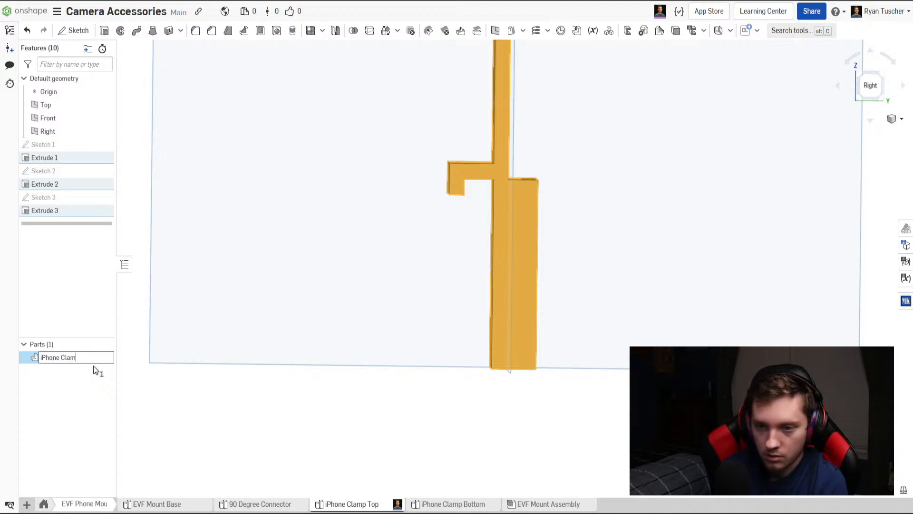
{"action": "key", "text": "Return"}
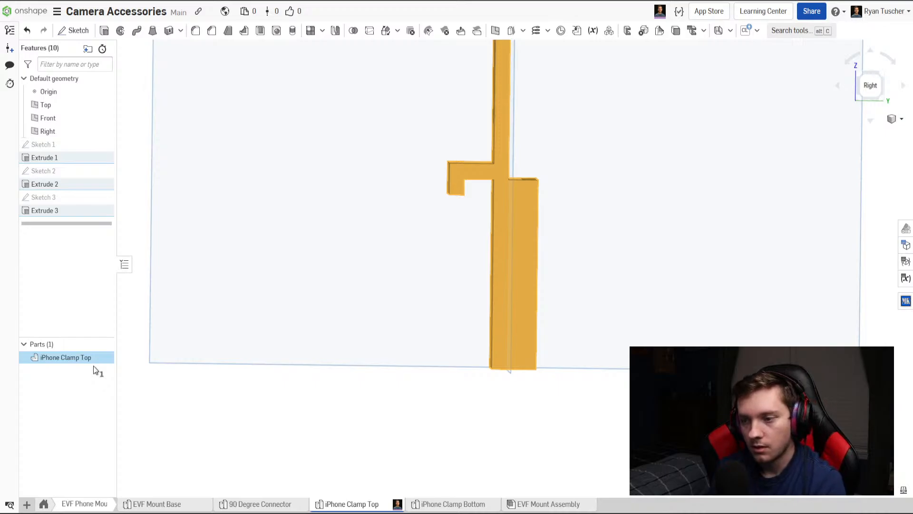
Check the part name in the iPhone Clamp Bottom studio and review the complete mount in the EVF Mount Assembly.
{"action": "left_click", "coordinate": [473, 505]}
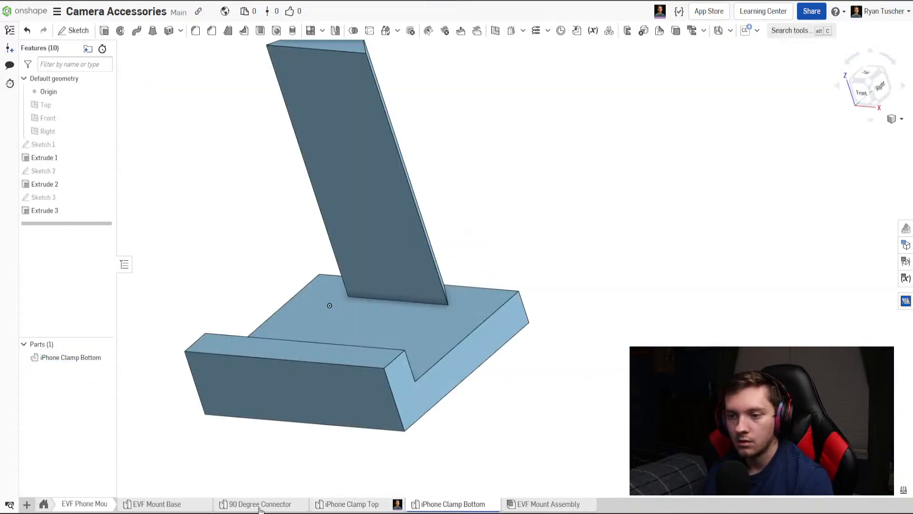
{"action": "left_click", "coordinate": [352, 505]}
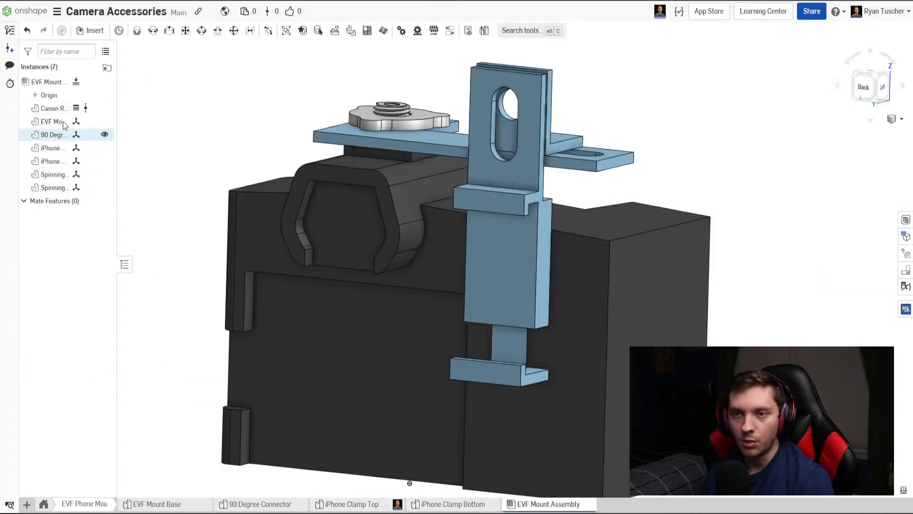
{"action": "right_click_drag", "start_coordinate": [170, 302], "coordinate": [404, 269]}
{"action": "middle_click_drag", "start_coordinate": [403, 269], "coordinate": [420, 292]}
{"action": "scroll", "coordinate": [419, 292], "scroll_direction": "up", "scroll_amount": 2}
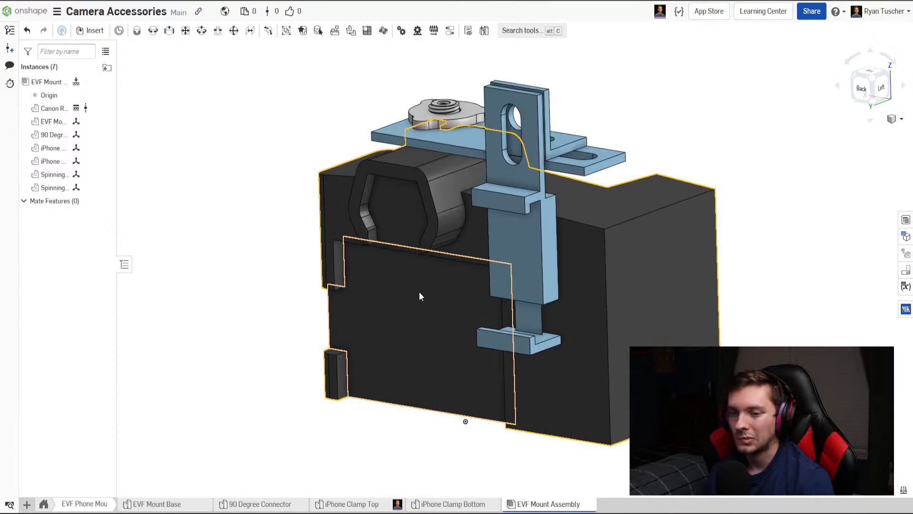
{"action": "mouse_move", "coordinate": [418, 292]}
{"action": "right_mouse_down"}
{"action": "mouse_move", "coordinate": [432, 292]}
{"action": "mouse_move", "coordinate": [429, 300]}
{"action": "mouse_move", "coordinate": [429, 290]}
{"action": "right_mouse_up"}
{"action": "middle_click_drag", "start_coordinate": [429, 291], "coordinate": [420, 303]}
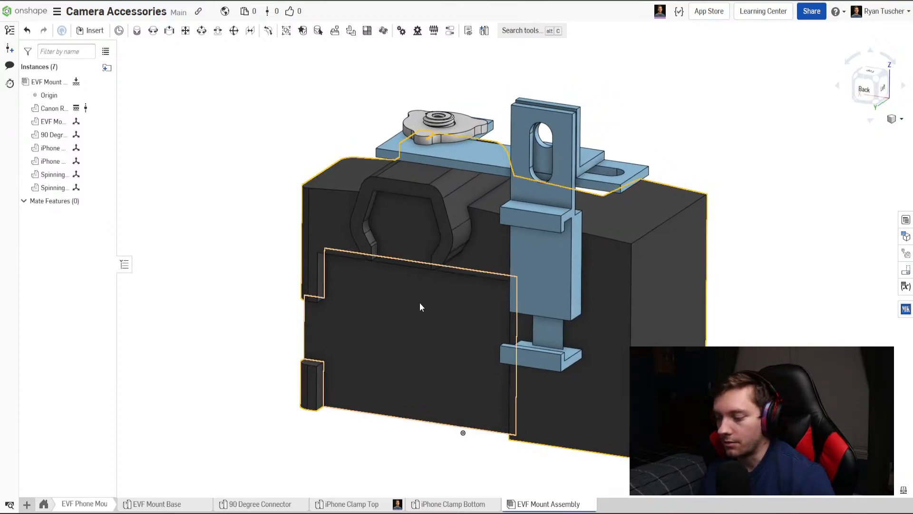